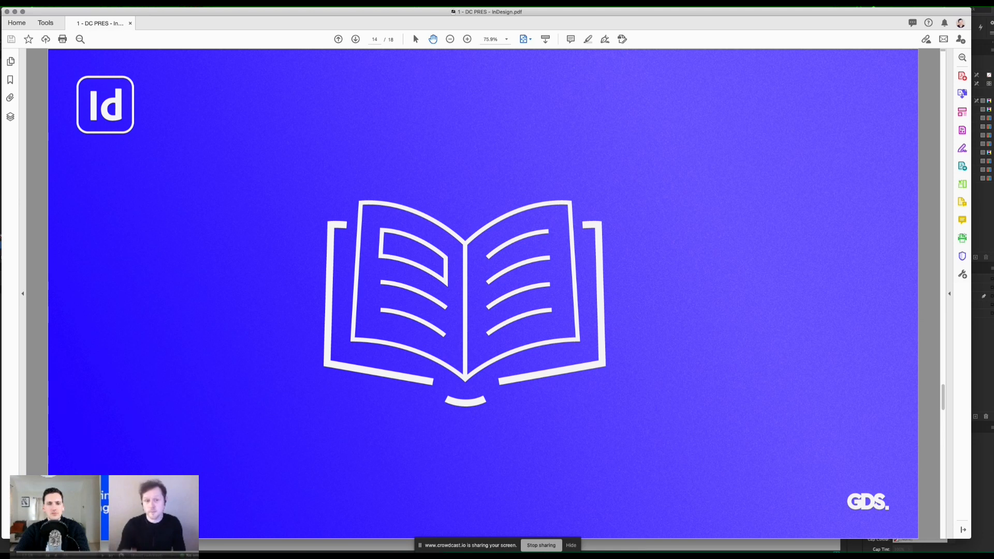
# Step: Advance the PDF presentation to the Examples slide, and switch to InDesign with the LOGO REVIEWS document
pyautogui.press('Right')
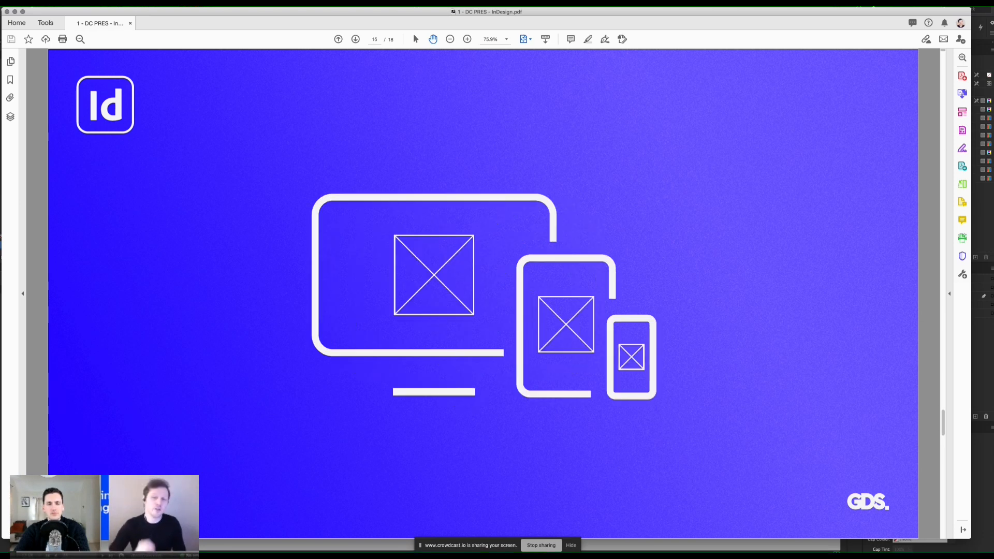
pyautogui.press('Right')
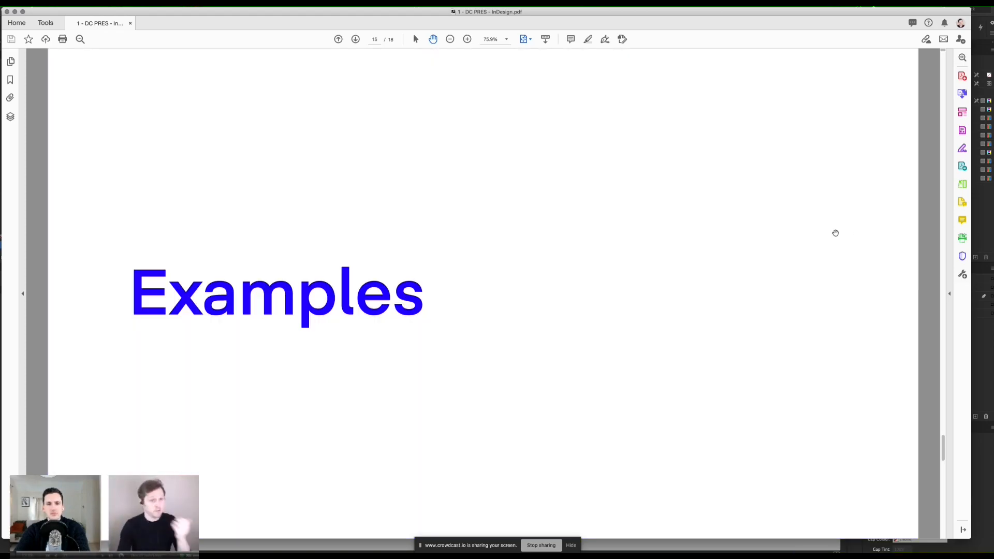
pyautogui.press('super+Tab')
pyautogui.press('super+Tab')
pyautogui.press('super+Tab')
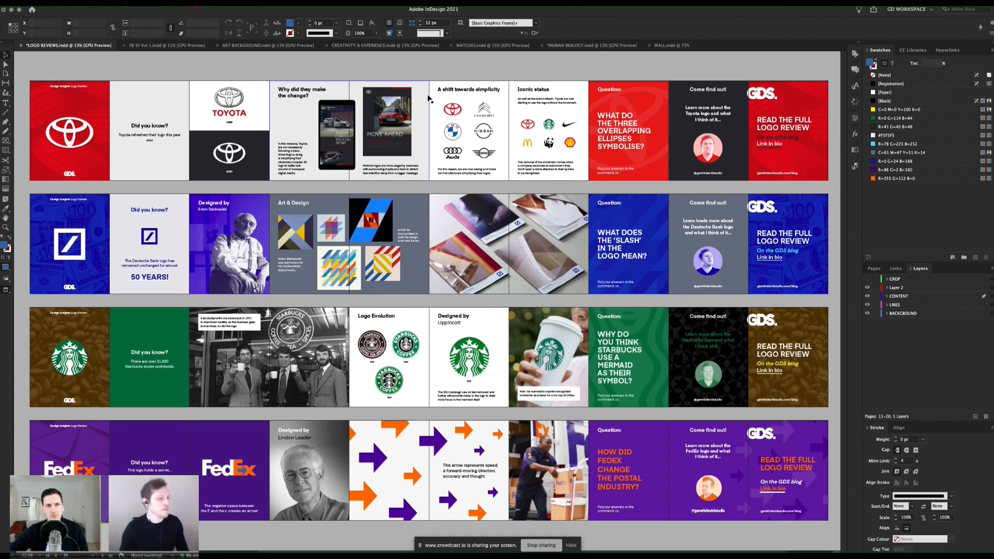
# Step: Toggle between Normal and Preview screen modes to compare the logo review carousels with and without guides and frames
pyautogui.press('w')
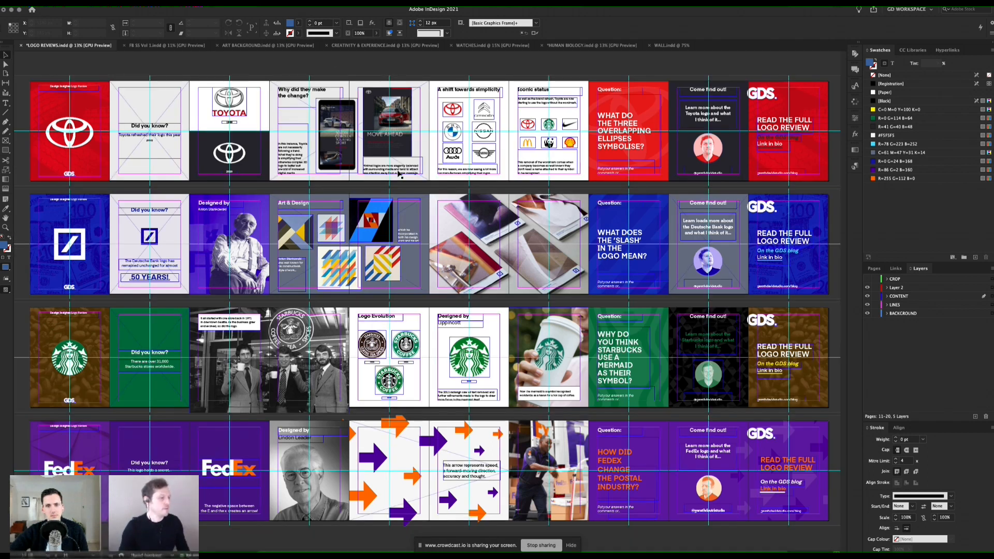
pyautogui.press('w')
pyautogui.press('w')
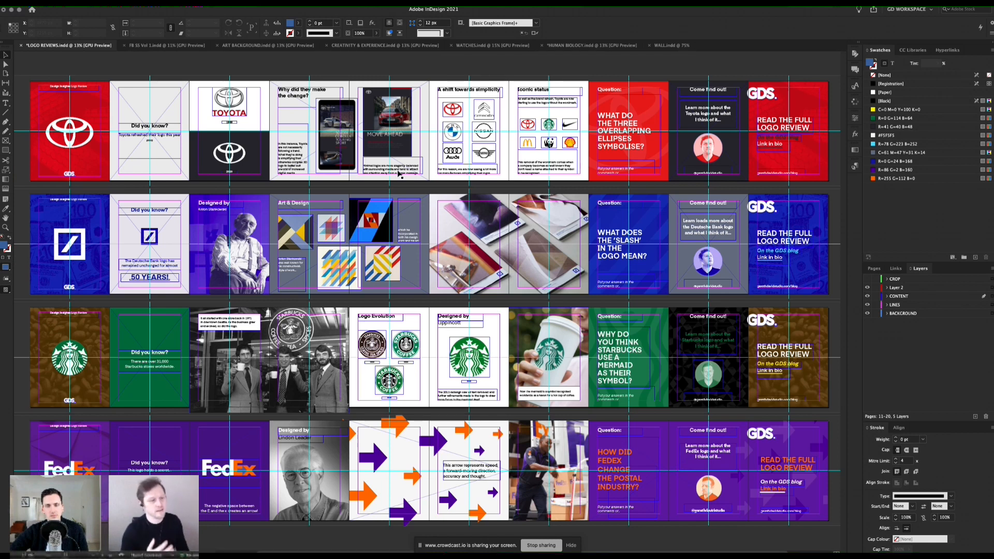
pyautogui.press('w')
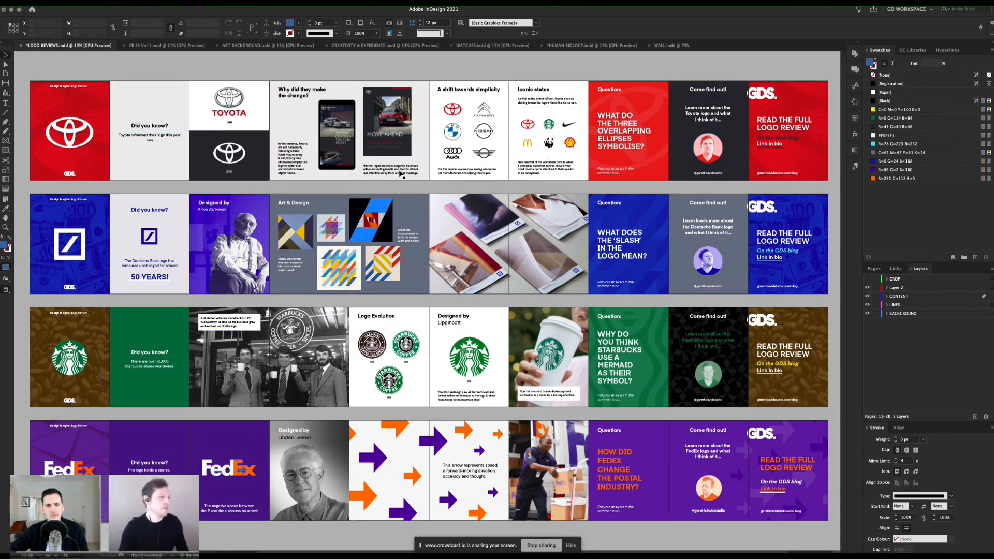
pyautogui.press('w')
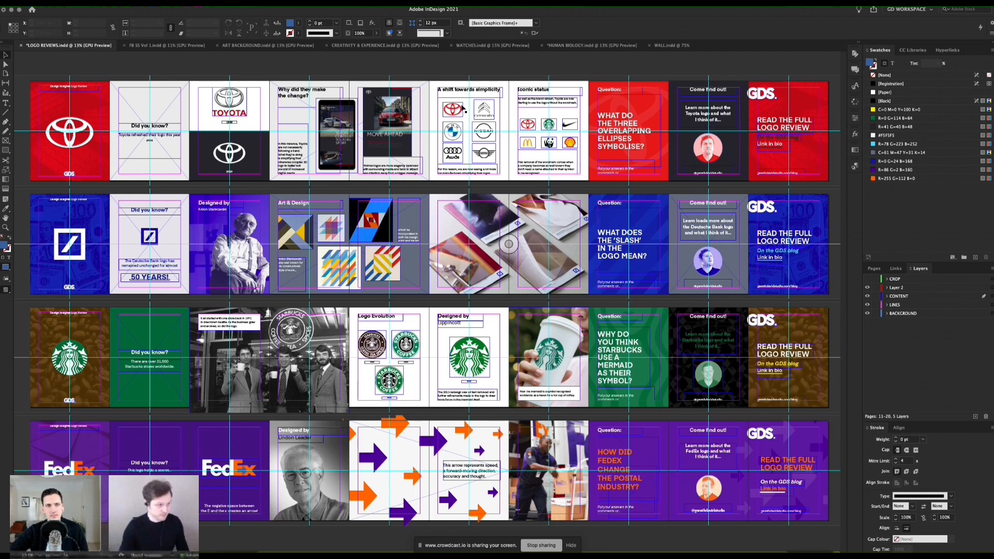
pyautogui.press('w')
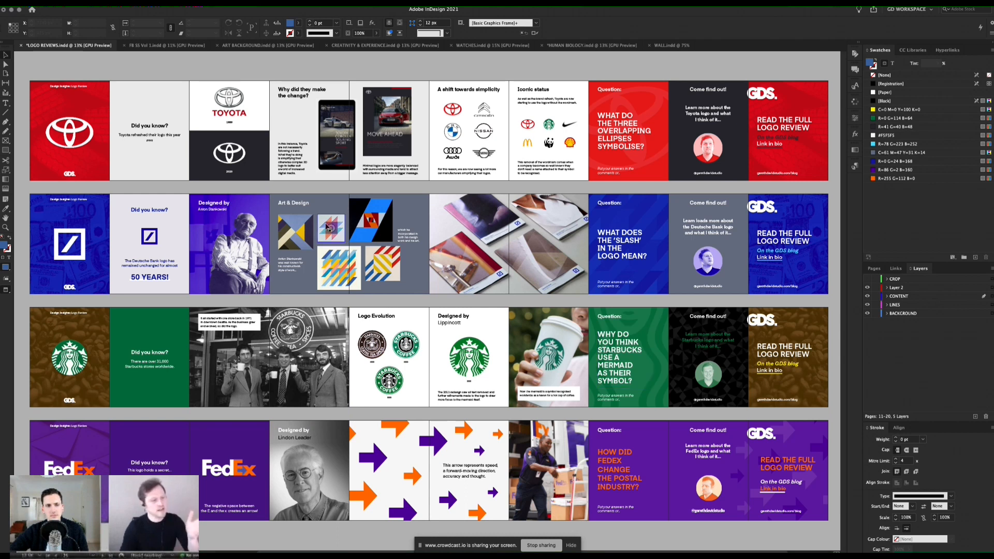
# Step: Review the example carousels in the FB SS Vol 1, ART BACKGROUND, CREATIVITY & EXPERIENCE, WATCHES and HUMAN BIOLOGY documents
pyautogui.click(170, 46)
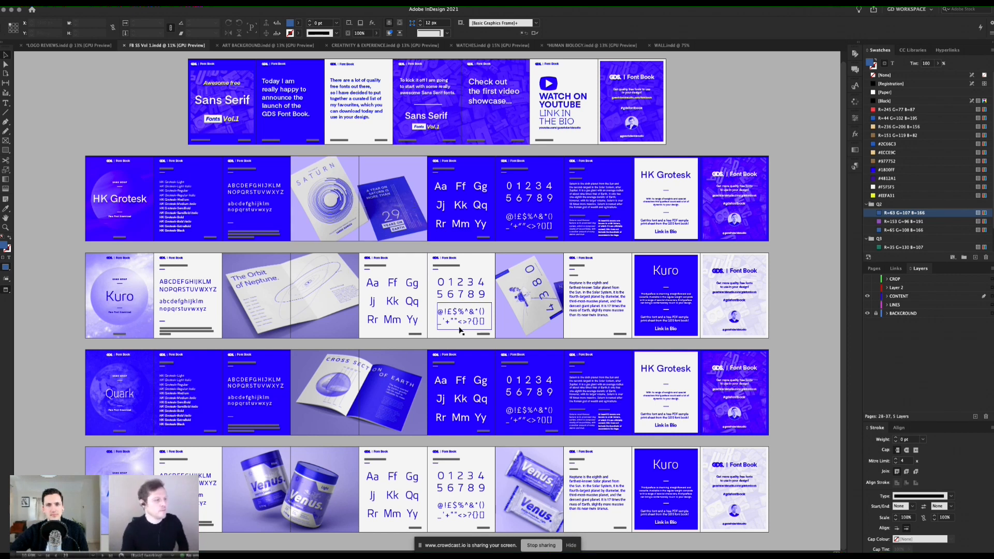
pyautogui.click(249, 46)
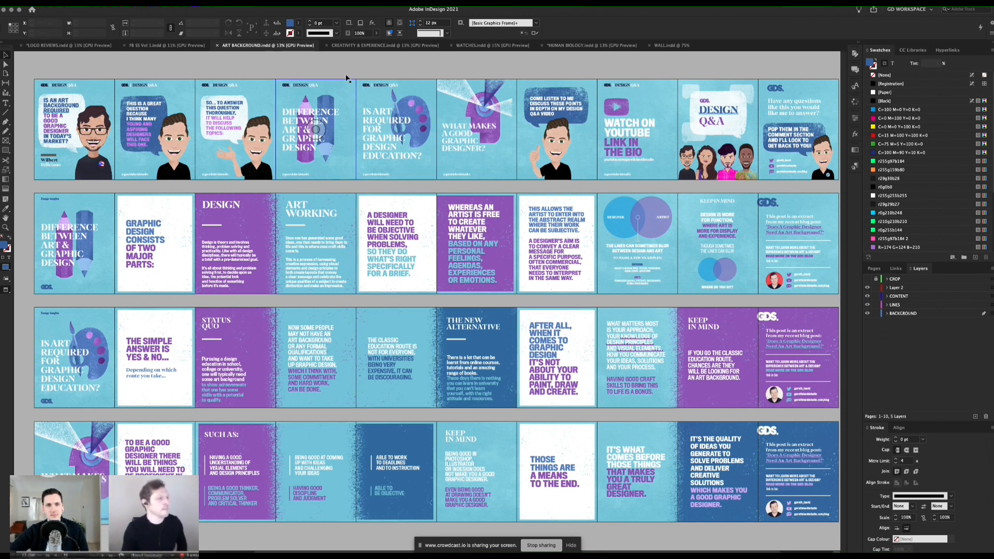
pyautogui.click(347, 46)
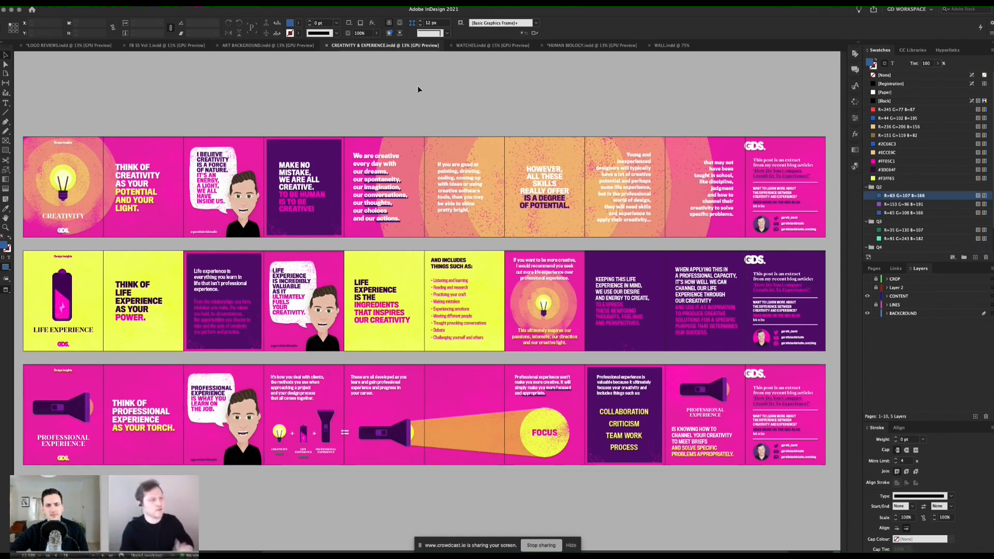
pyautogui.click(472, 45)
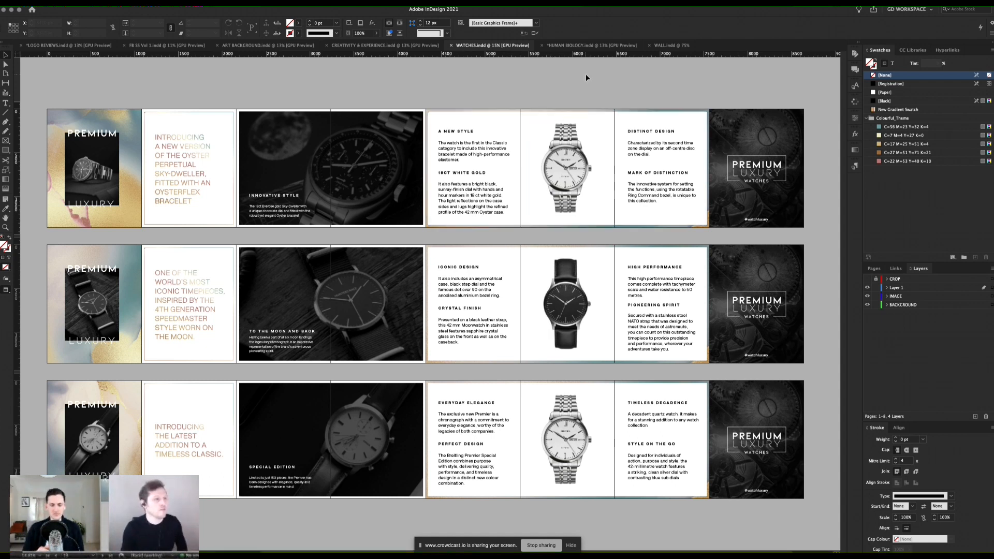
pyautogui.click(577, 47)
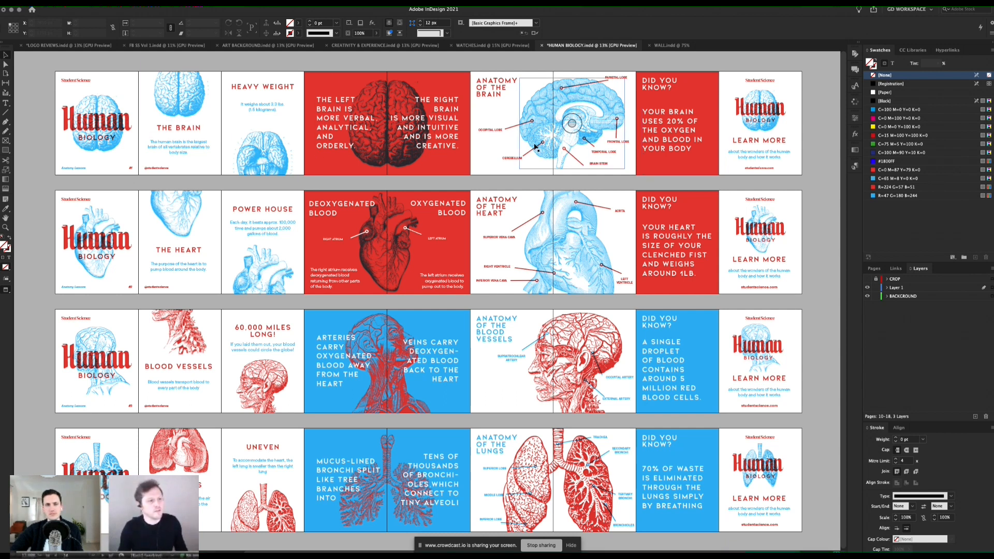
# Step: Switch to the Acrobat presentation, advance to the Demo slide, and return to the HUMAN BIOLOGY document in InDesign
pyautogui.press('super+Tab')
pyautogui.press('super+Tab')
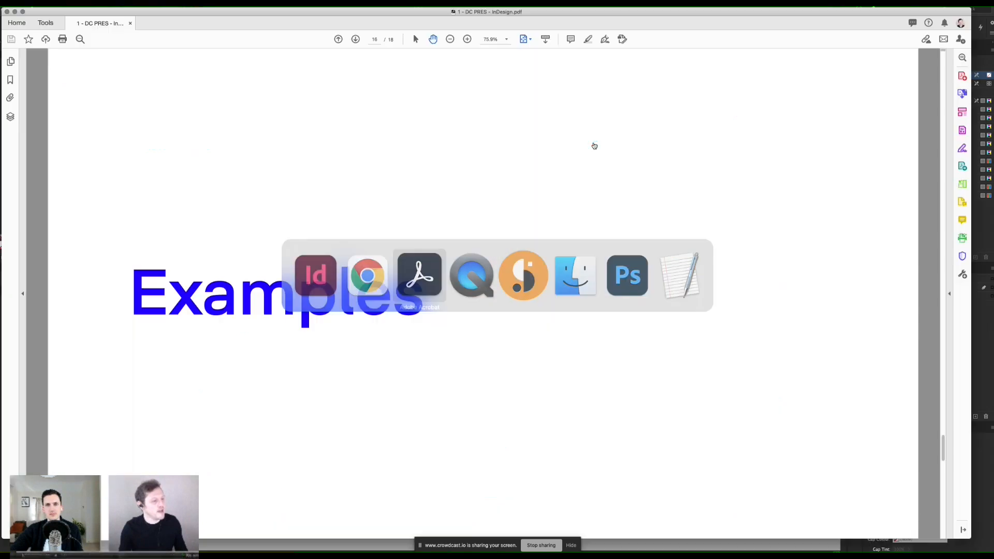
pyautogui.press('Right')
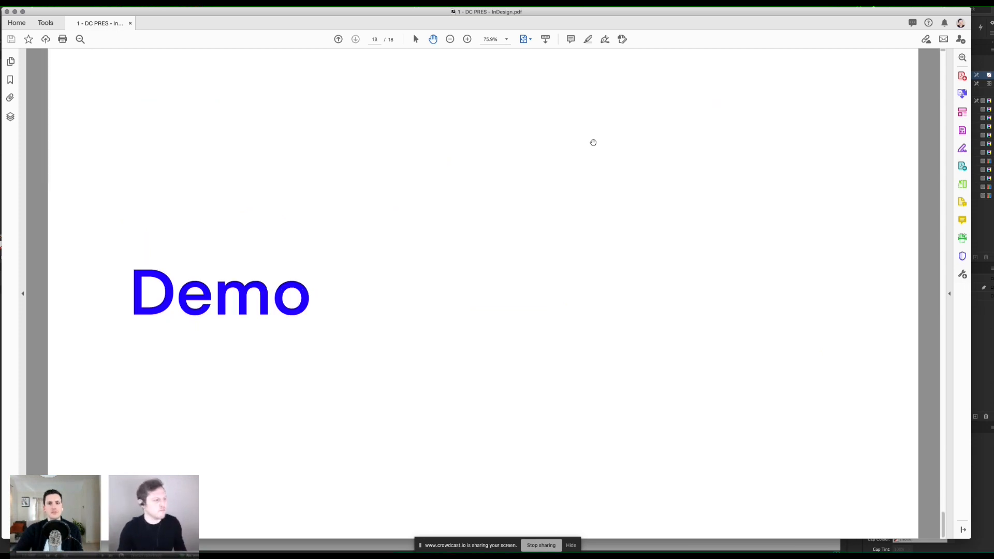
pyautogui.press('super+Tab')
pyautogui.click(607, 152)
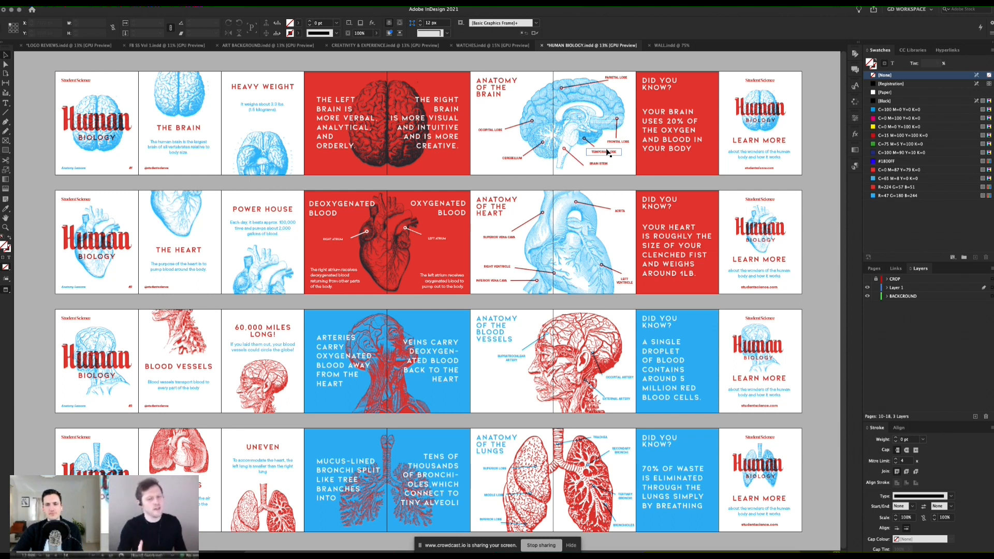
# Step: Switch to Finder and open the ASSETS folder inside PROJECT FOLDER
pyautogui.press('super+Tab')
pyautogui.press('super+Tab')
pyautogui.press('super+Tab')
pyautogui.press('super+Tab')
pyautogui.press('super+Tab')
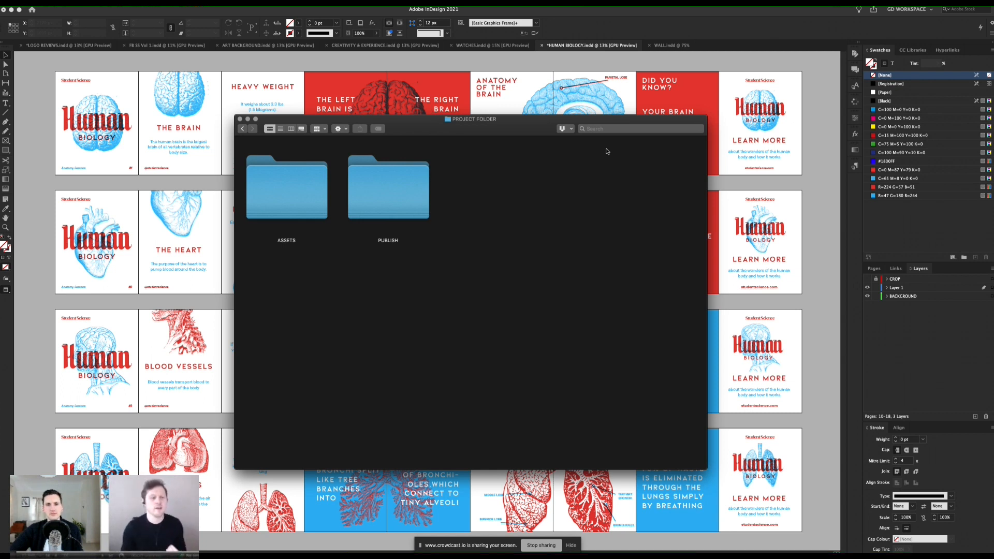
pyautogui.moveTo(515, 125)
pyautogui.mouseDown()
pyautogui.moveTo(526, 130)
pyautogui.moveTo(516, 130)
pyautogui.mouseUp()
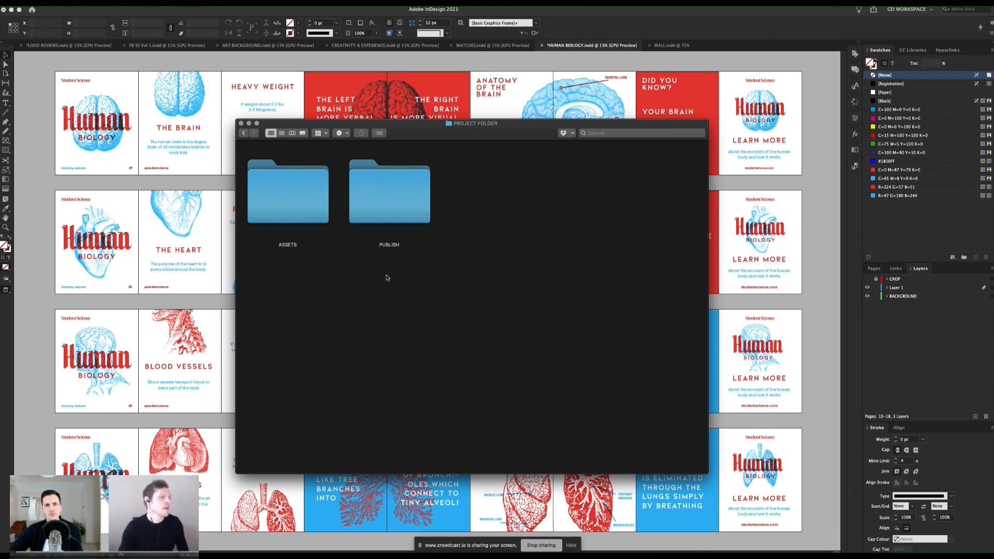
pyautogui.click(285, 201)
pyautogui.click(386, 201)
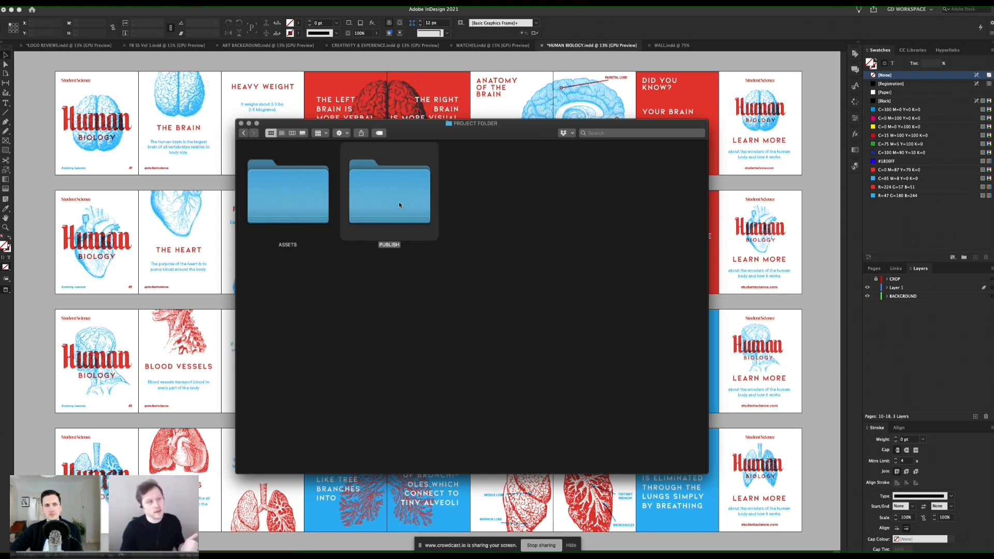
pyautogui.click(290, 197)
pyautogui.doubleClick(290, 198)
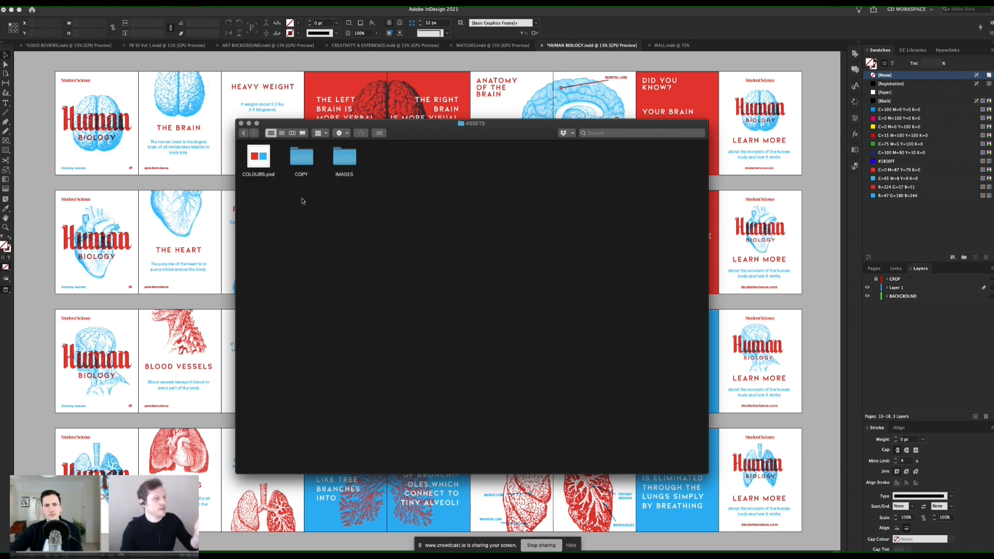
# Step: Inspect the COPY and IMAGES subfolders, go back up to PROJECT FOLDER, and return to InDesign
pyautogui.doubleClick(301, 158)
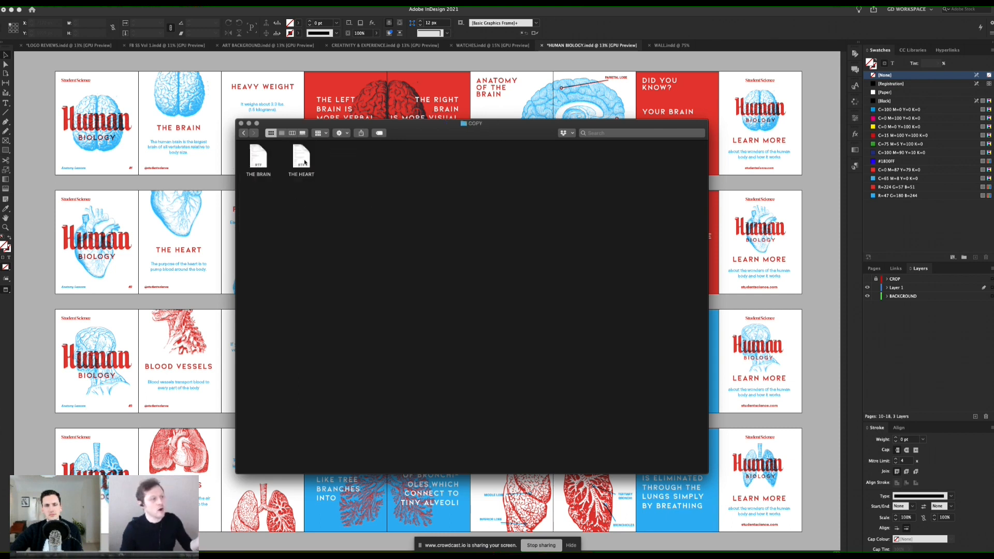
pyautogui.click(243, 133)
pyautogui.doubleClick(342, 155)
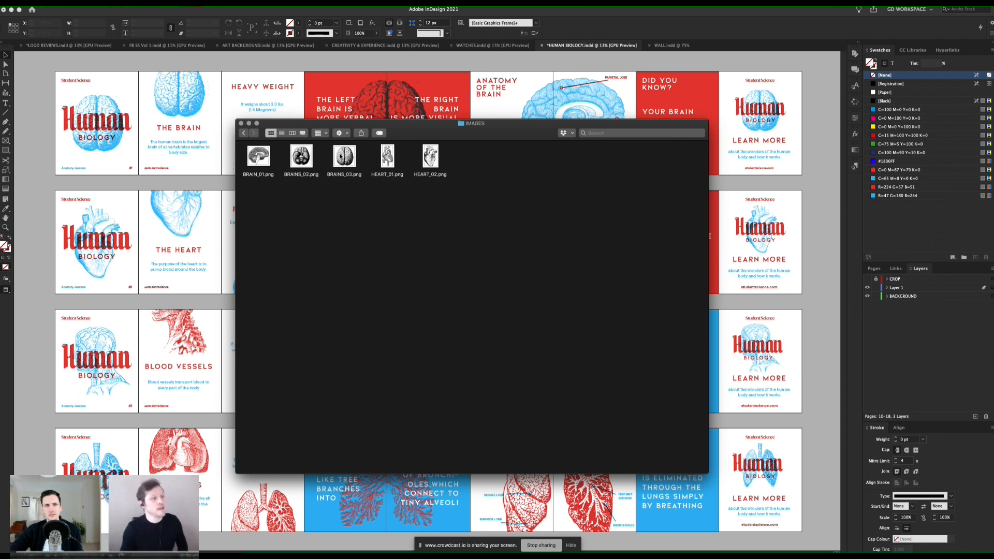
pyautogui.click(244, 133)
pyautogui.click(244, 134)
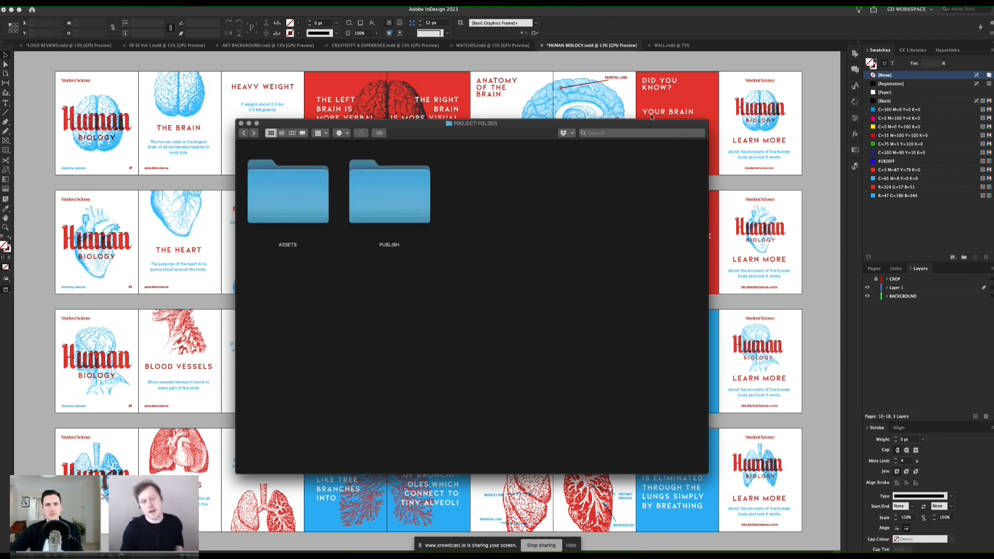
pyautogui.click(808, 55)
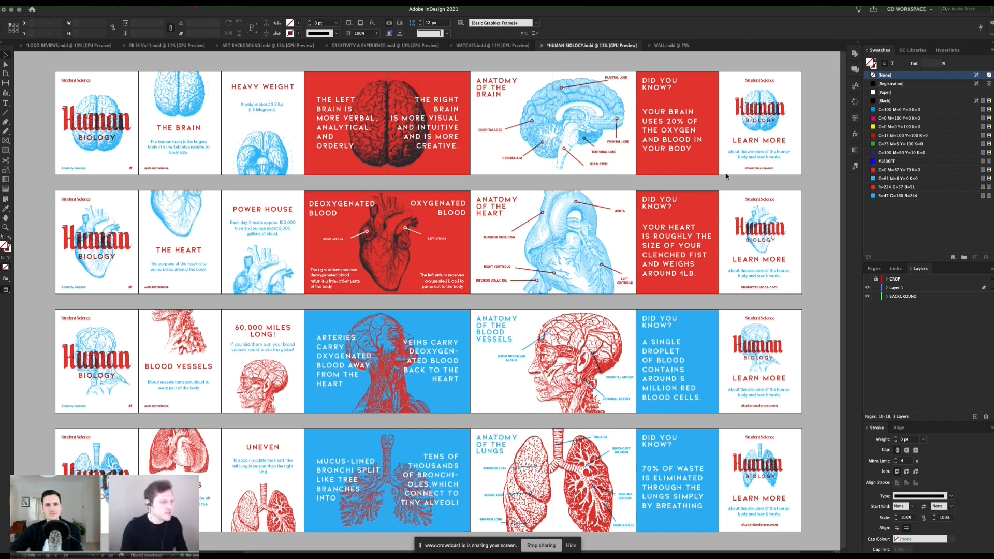
# Step: Create a new single-page document in pixels, 1080 × 1350 px, with 36 px margins and zero bleed
pyautogui.press('super+n')
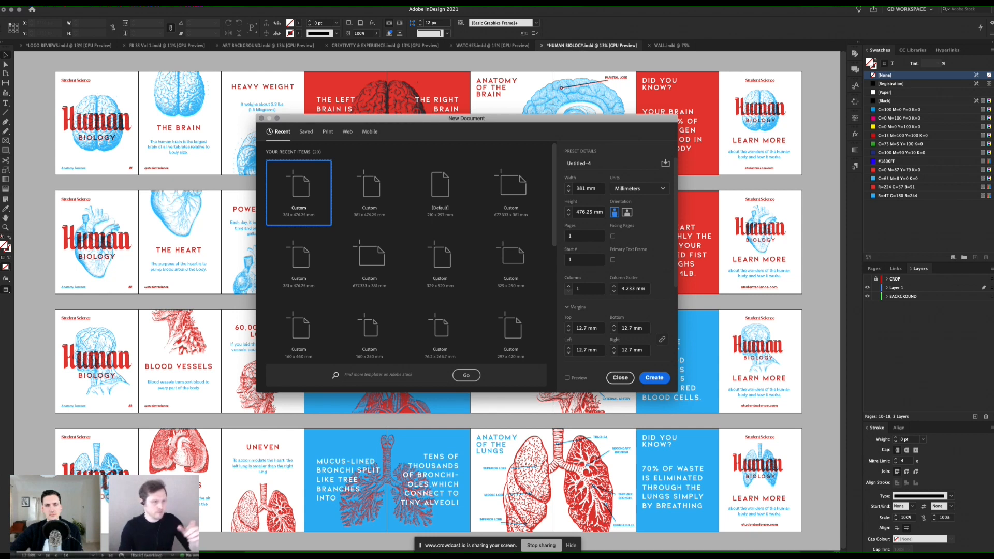
pyautogui.click(663, 189)
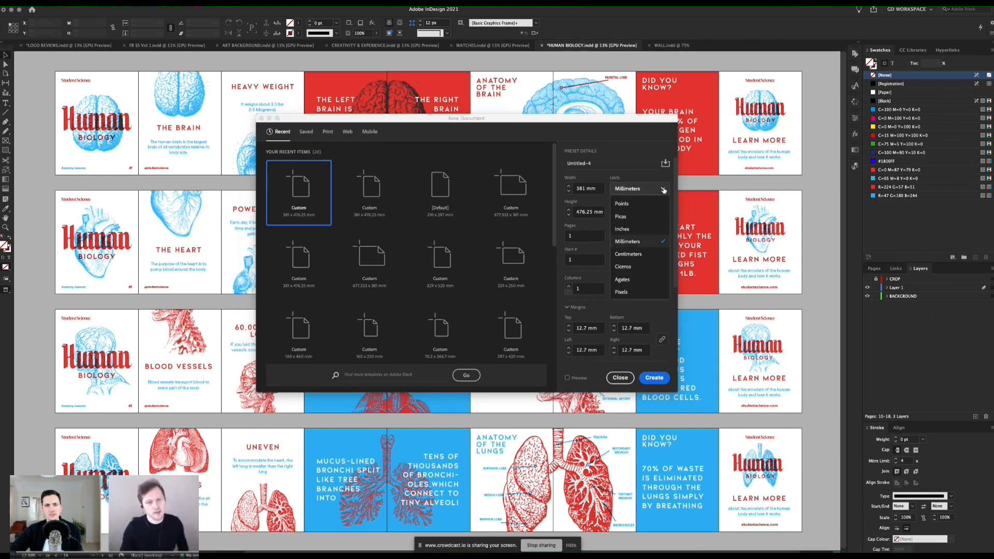
pyautogui.click(622, 294)
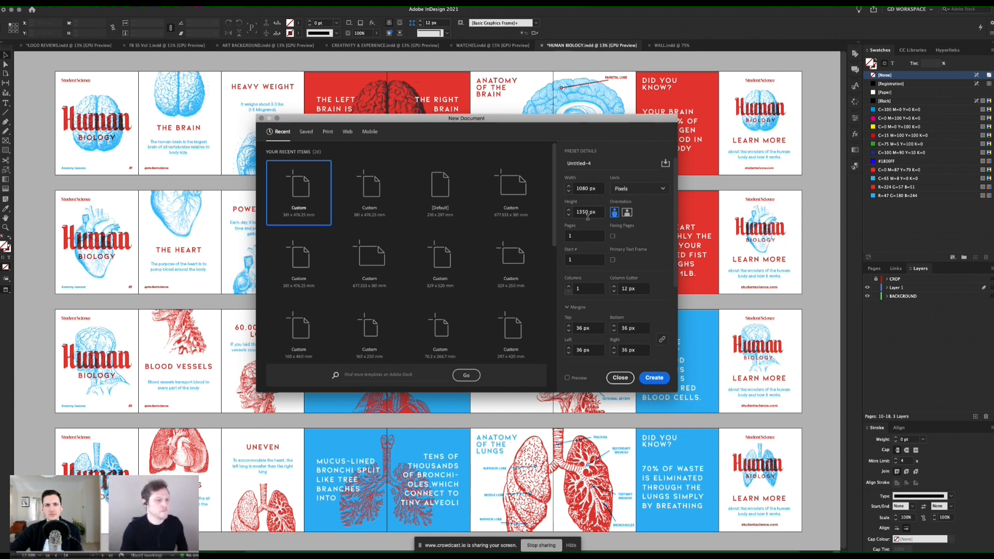
pyautogui.scroll(-3, 621, 274)
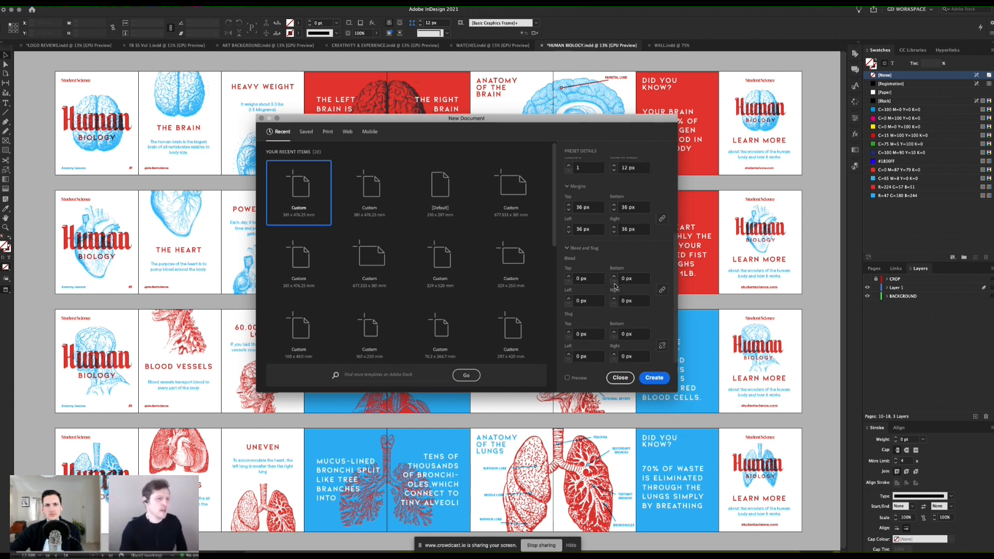
pyautogui.scroll(1, 621, 288)
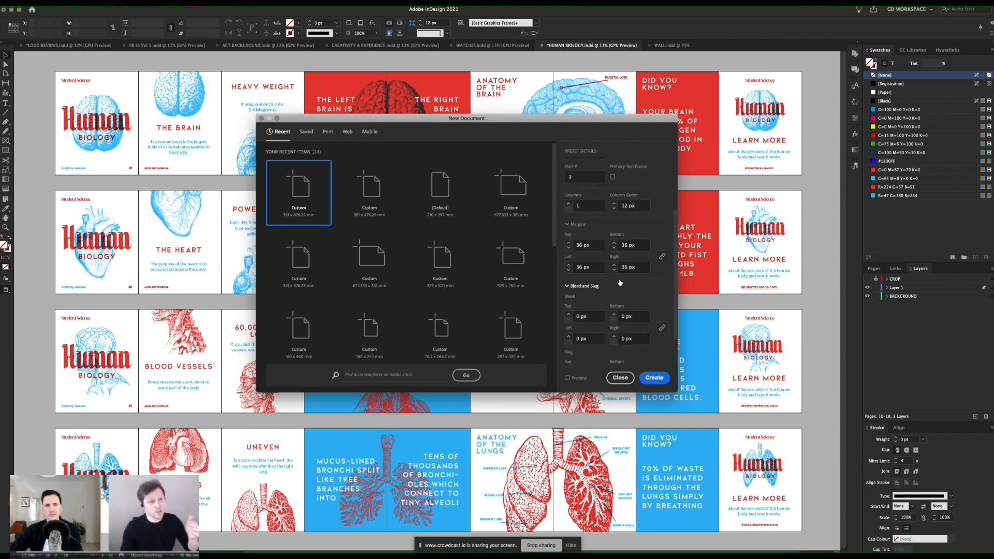
pyautogui.scroll(2, 621, 283)
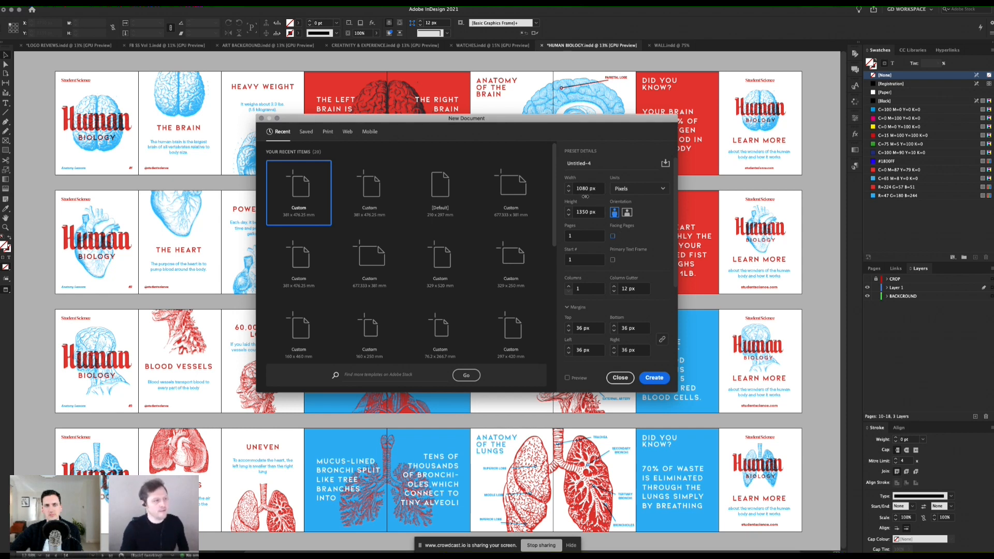
pyautogui.click(653, 378)
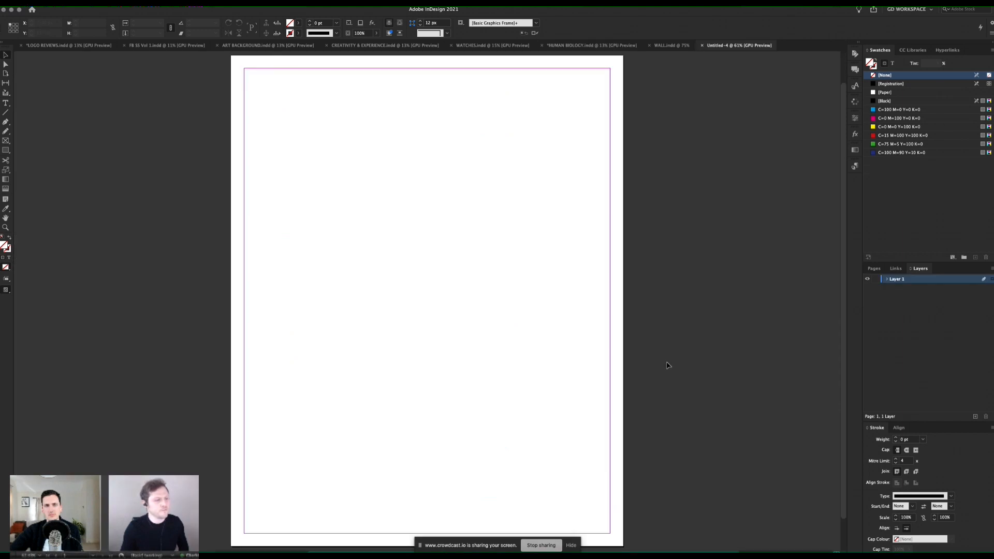
# Step: Open the A-Master page for editing
pyautogui.press('z')
pyautogui.keyDown('alt'); pyautogui.click(394, 255); pyautogui.keyUp('alt')
pyautogui.moveTo(435, 256); pyautogui.dragTo(466, 282)
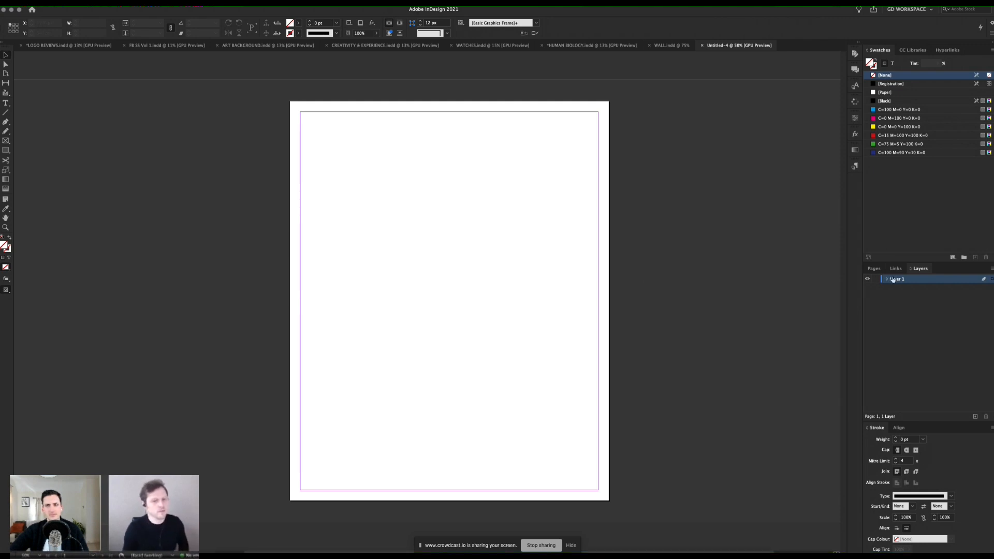
pyautogui.click(875, 269)
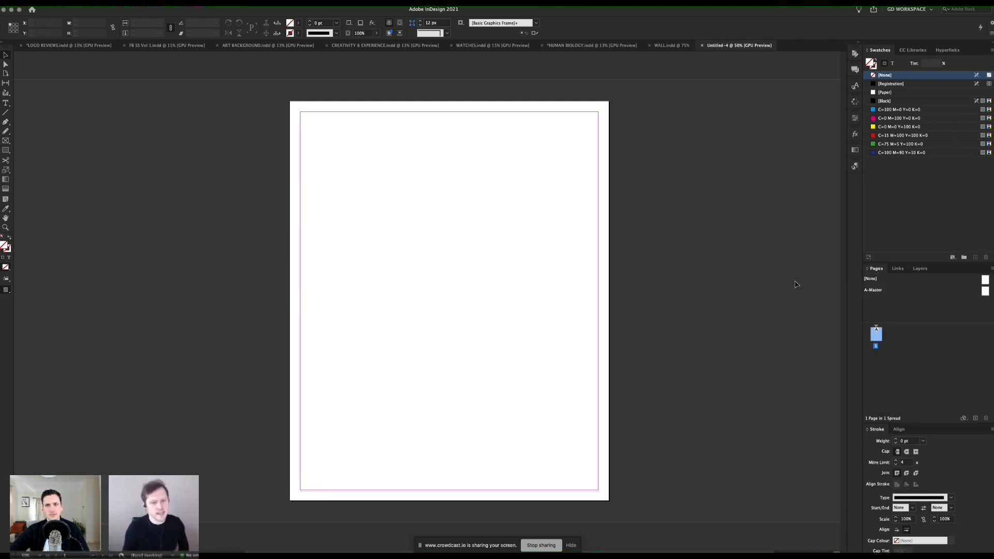
pyautogui.doubleClick(985, 292)
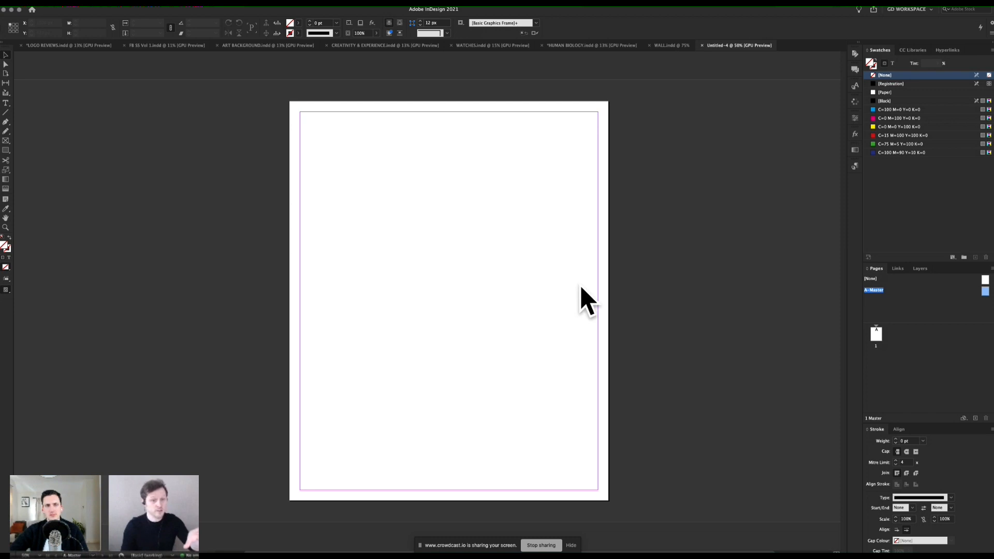
# Step: Draw a 1080 × 1350 px frame covering the whole master page and show the rulers
pyautogui.click(6, 141)
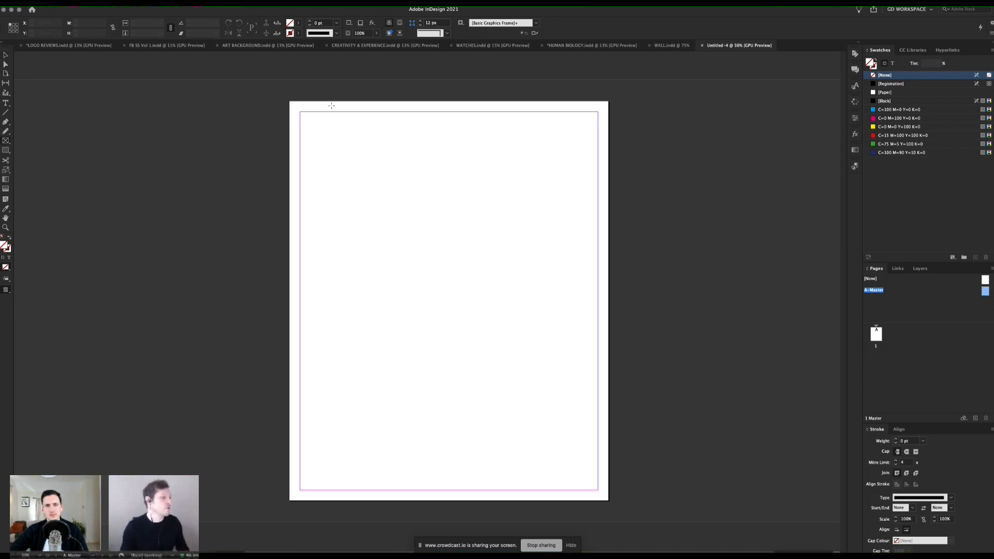
pyautogui.moveTo(521, 373); pyautogui.dragTo(609, 502)
pyautogui.press('super+r')
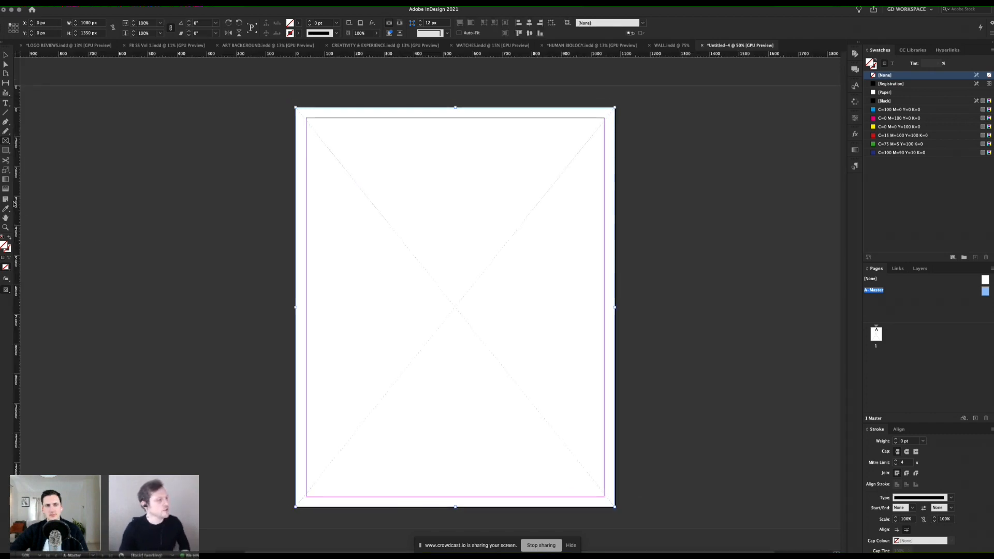
# Step: Place vertical and horizontal guides through the frame's centre on the master page, and delete the frame
pyautogui.moveTo(14, 203); pyautogui.dragTo(457, 83)
pyautogui.moveTo(642, 53); pyautogui.dragTo(659, 307)
pyautogui.click(554, 225)
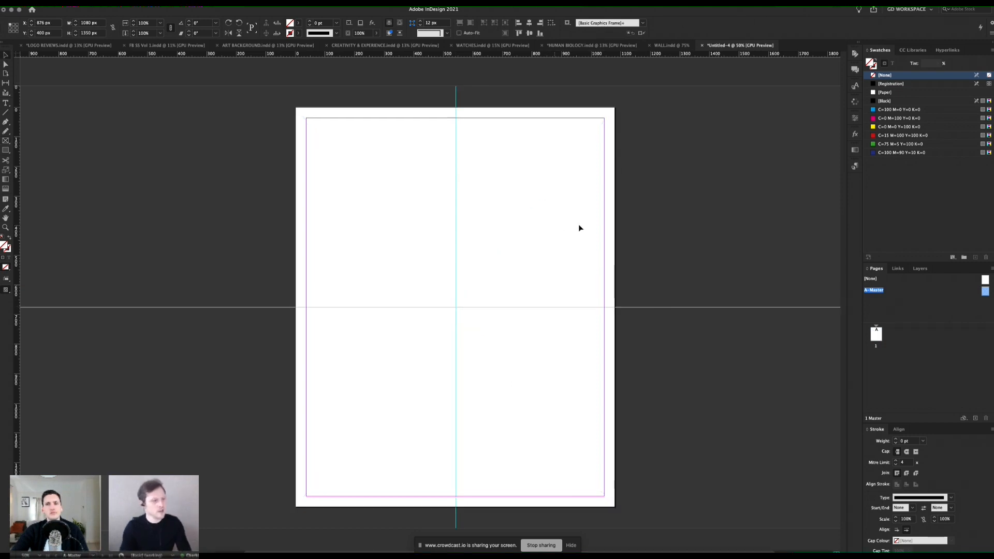
# Step: Return to page 1 and check whether the guides inherited from A-Master can be selected
pyautogui.doubleClick(878, 337)
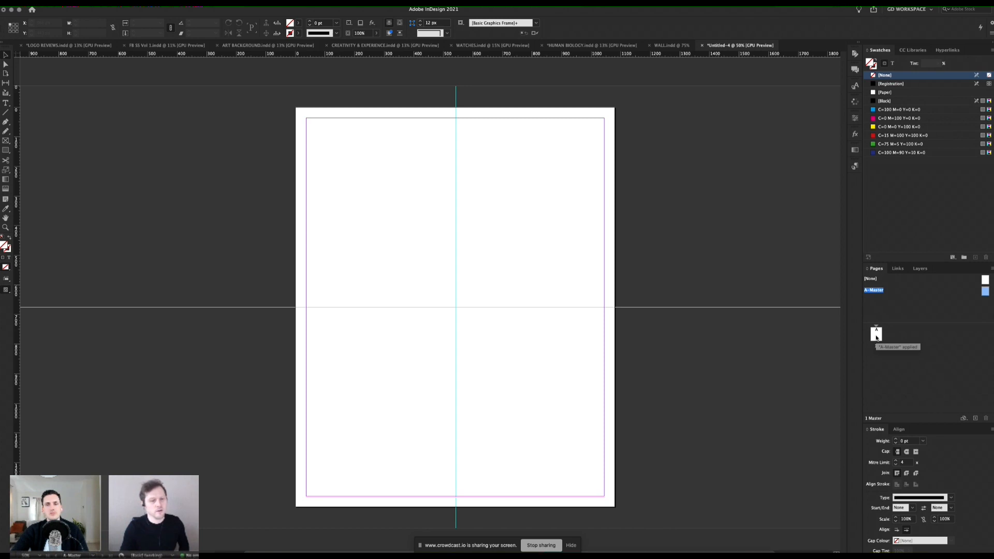
pyautogui.moveTo(556, 248); pyautogui.dragTo(371, 365)
pyautogui.moveTo(501, 280); pyautogui.dragTo(381, 352)
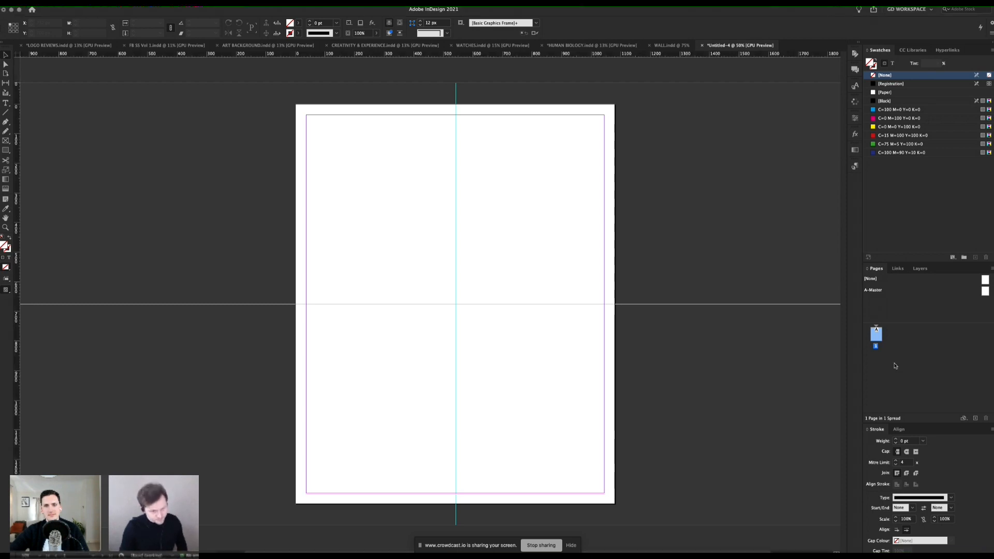
# Step: Add a second page based on A-Master after page 1
pyautogui.click(975, 418)
pyautogui.press('z')
pyautogui.keyDown('alt'); pyautogui.click(486, 223); pyautogui.keyUp('alt')
pyautogui.keyDown('alt'); pyautogui.click(486, 224); pyautogui.keyUp('alt')
pyautogui.click(425, 299)
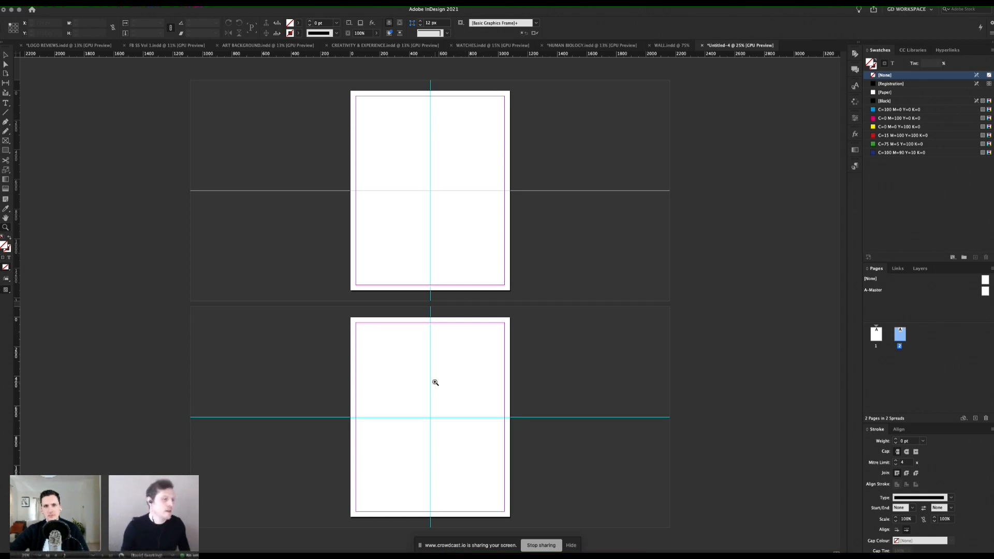
pyautogui.click(428, 306)
pyautogui.scroll(2, 470, 327)
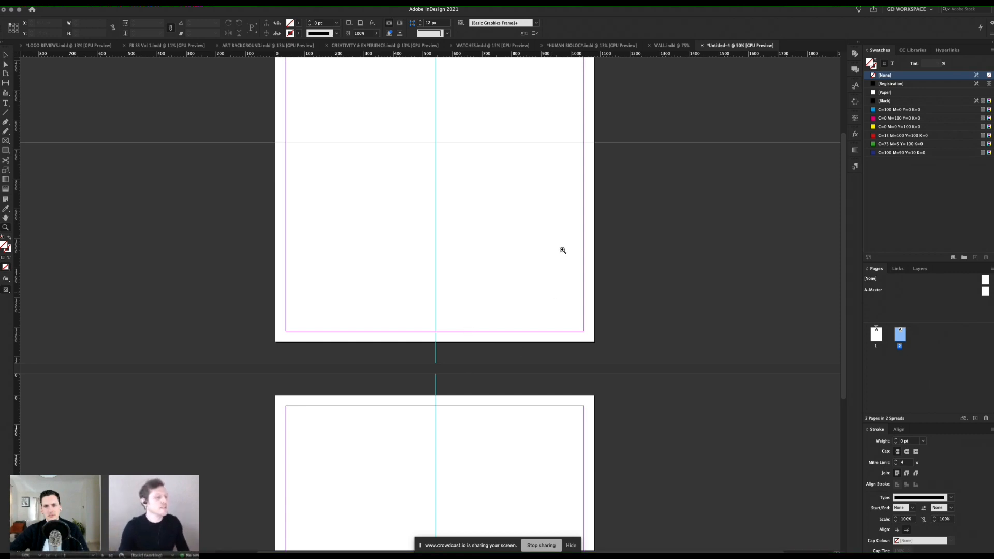
pyautogui.keyDown('alt'); pyautogui.click(491, 296); pyautogui.keyUp('alt')
pyautogui.scroll(2, 489, 312)
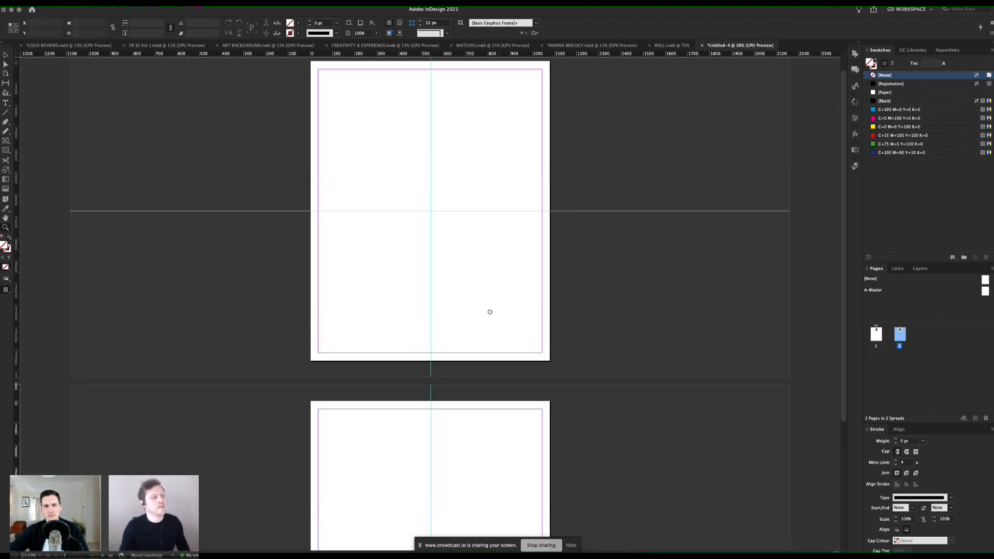
# Step: Turn off Allow Document Pages to Shuffle for the document
pyautogui.click(919, 343)
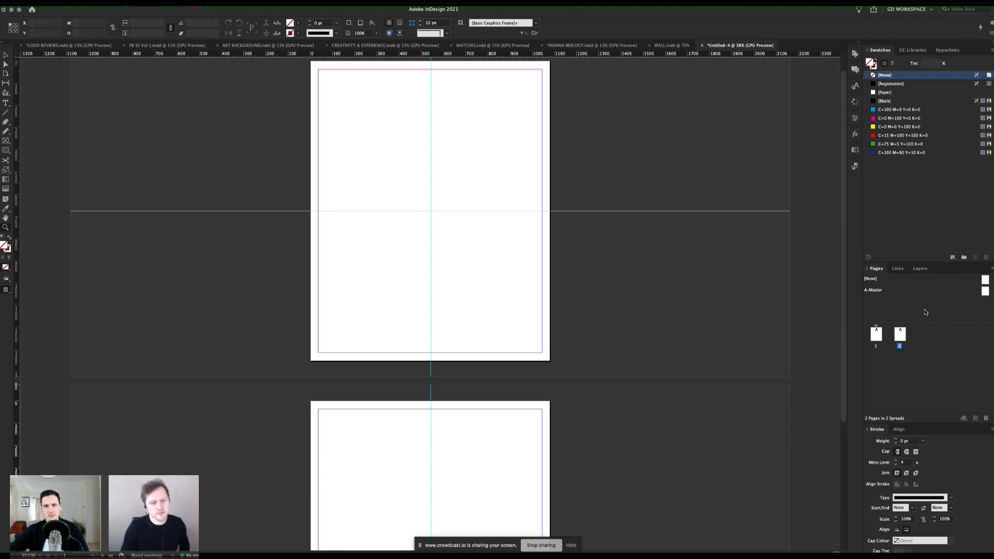
pyautogui.click(993, 270)
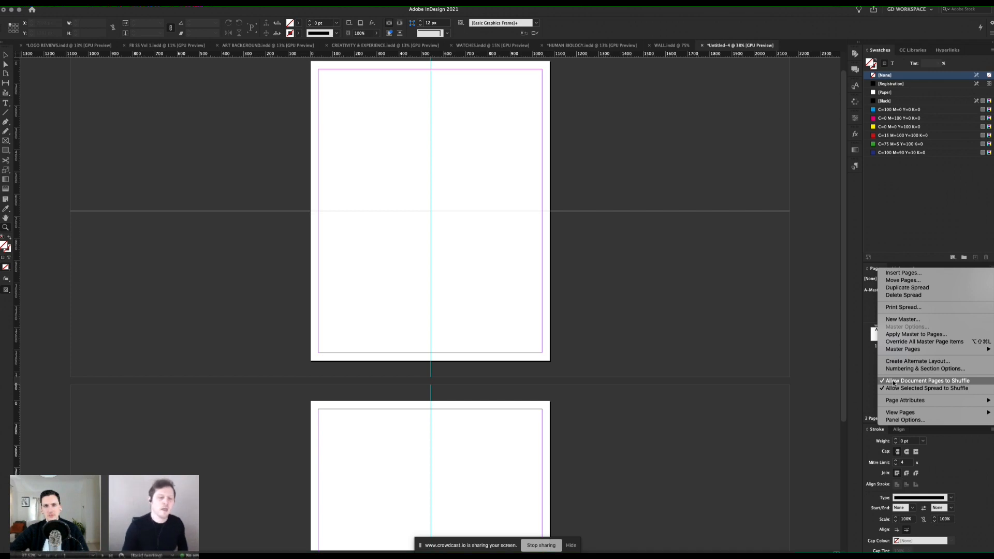
pyautogui.click(893, 383)
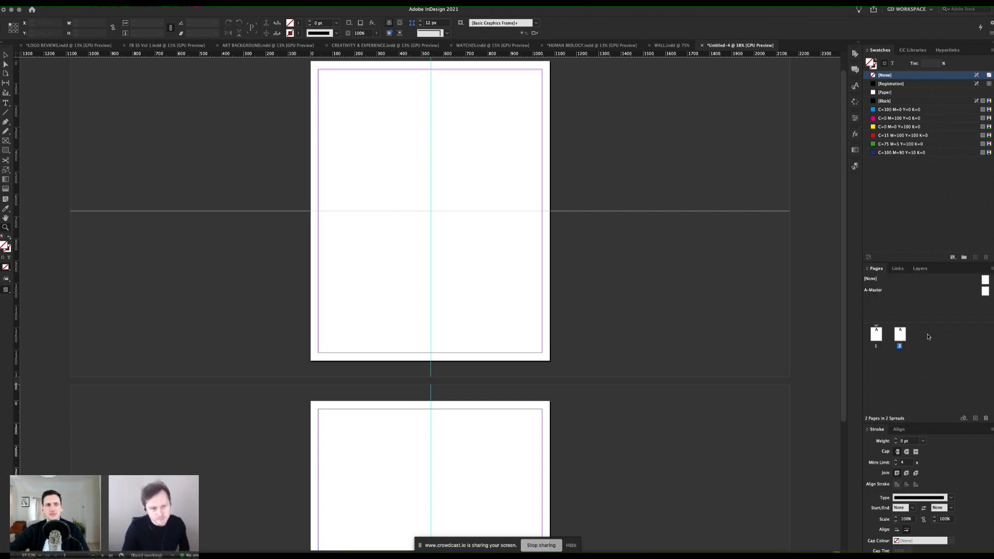
# Step: Move page 2 directly beside page 1 to form a two-page spread
pyautogui.click(902, 335)
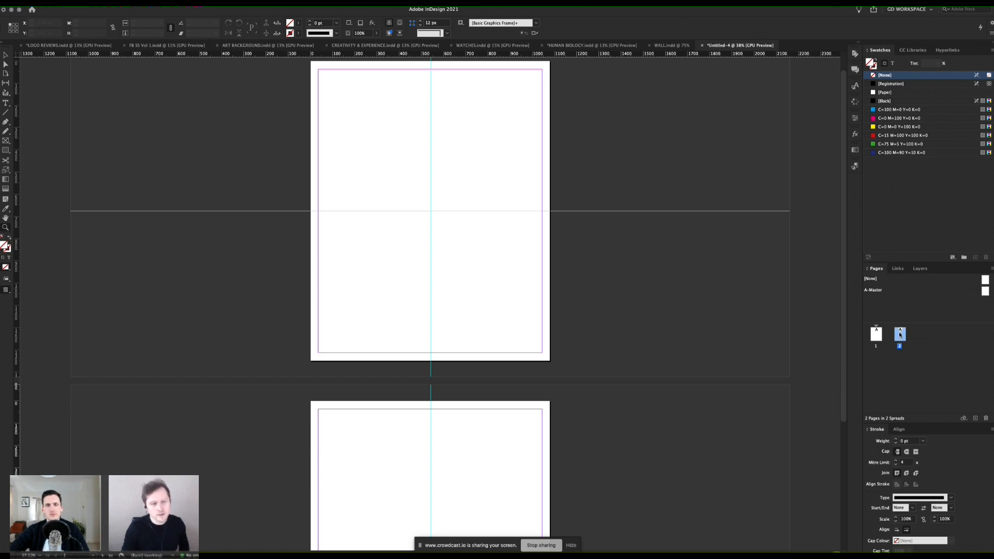
pyautogui.moveTo(892, 333); pyautogui.dragTo(883, 334)
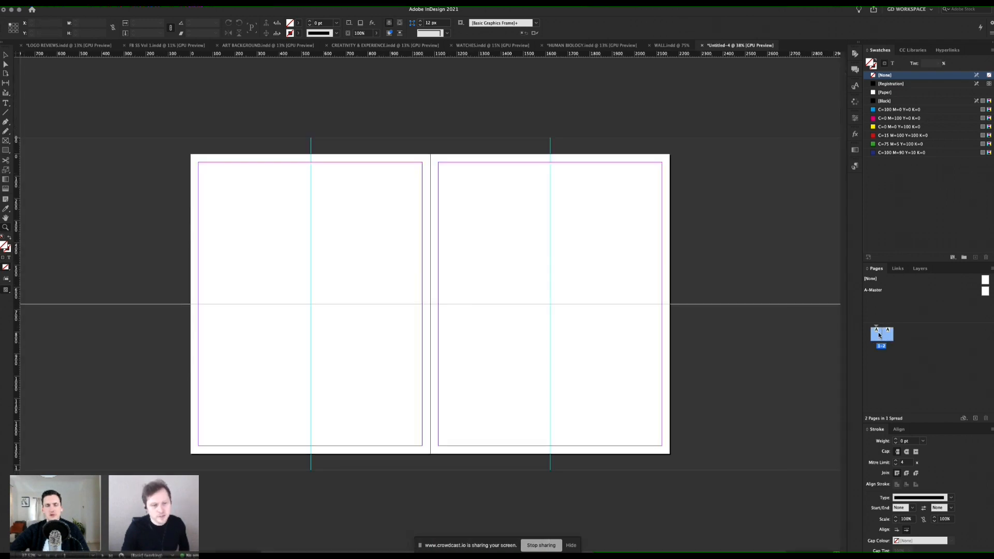
pyautogui.click(474, 355)
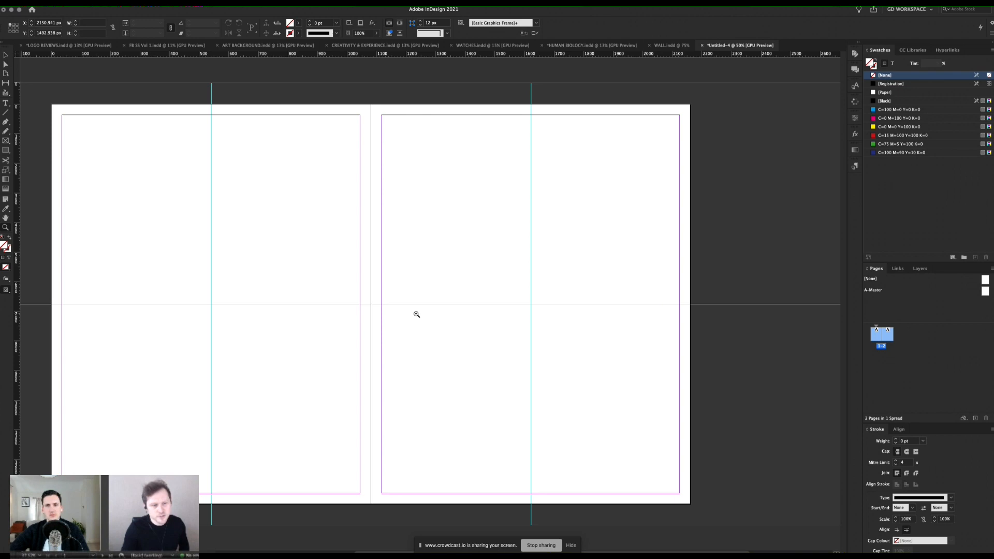
pyautogui.keyDown('alt'); pyautogui.click(416, 314); pyautogui.keyUp('alt')
pyautogui.moveTo(426, 275); pyautogui.dragTo(449, 260)
pyautogui.press('v')
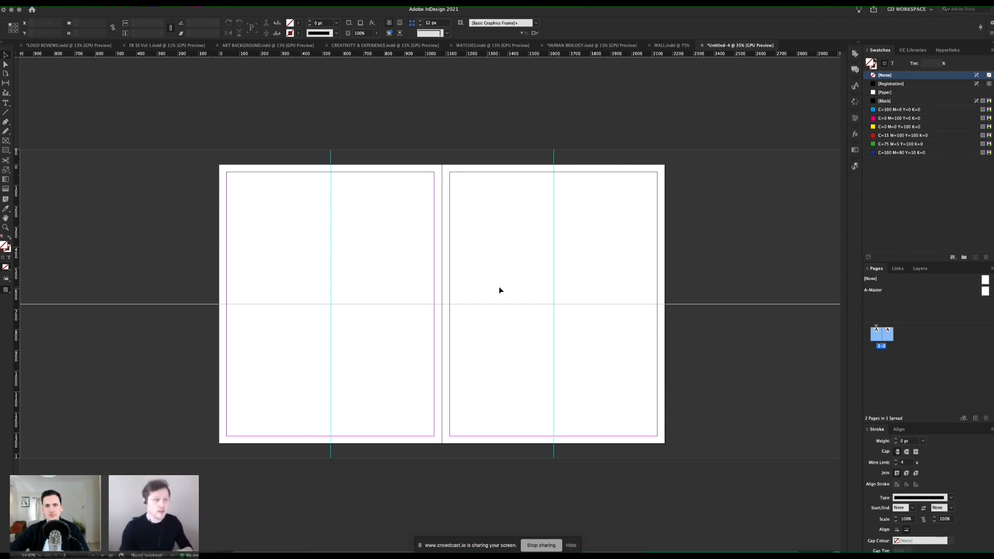
# Step: Duplicate the two-page spread and attach the copy to the end of the original as one four-page spread
pyautogui.click(922, 365)
pyautogui.click(878, 339)
pyautogui.rightClick(879, 337)
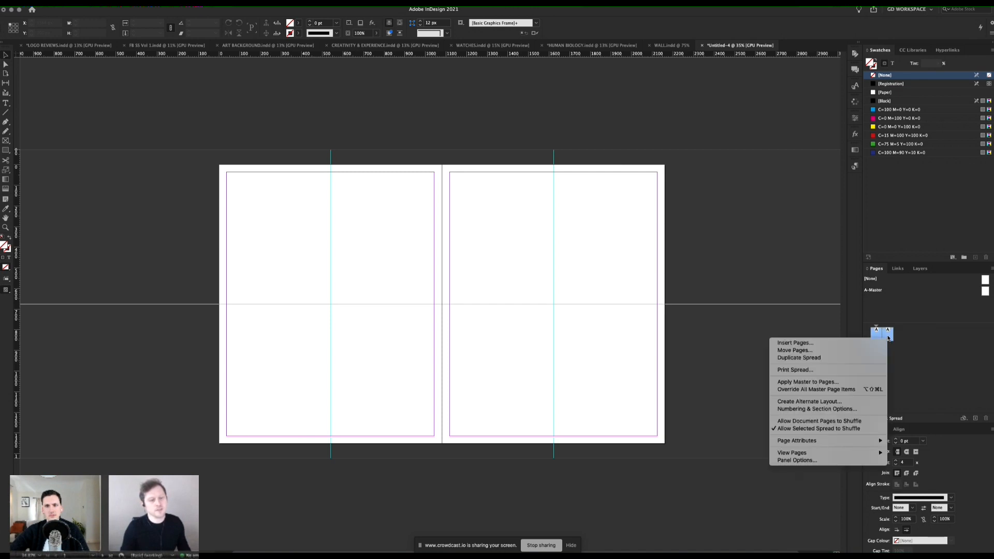
pyautogui.click(850, 357)
pyautogui.scroll(5, 518, 290)
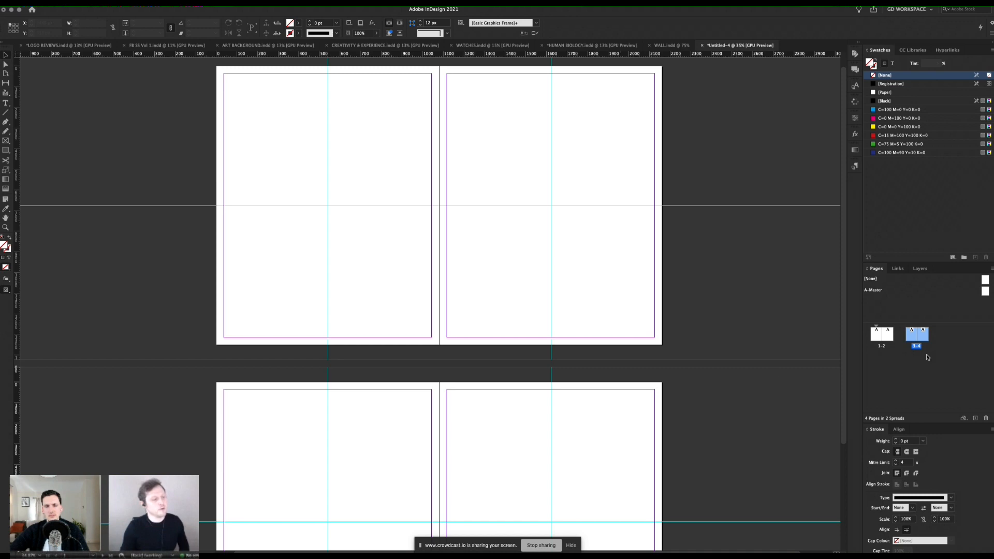
pyautogui.moveTo(915, 335); pyautogui.dragTo(895, 336)
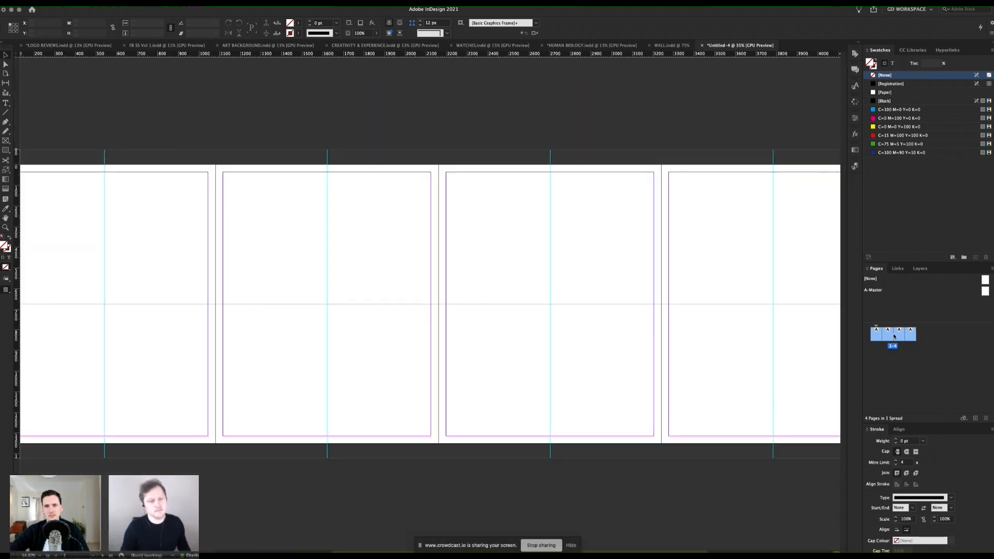
pyautogui.moveTo(585, 261); pyautogui.dragTo(558, 280)
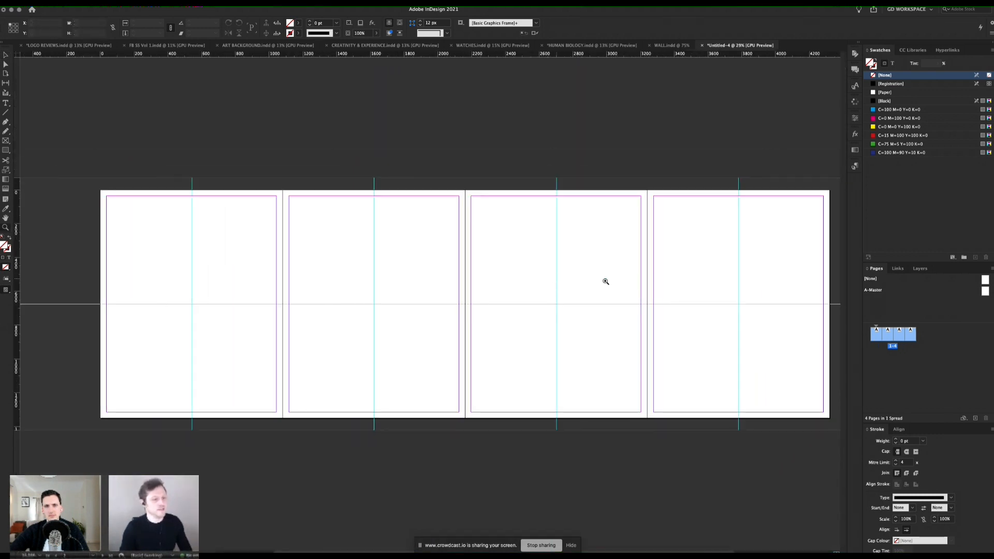
# Step: Duplicate page 4 and attach the copy to the end of the spread as page 5
pyautogui.rightClick(911, 335)
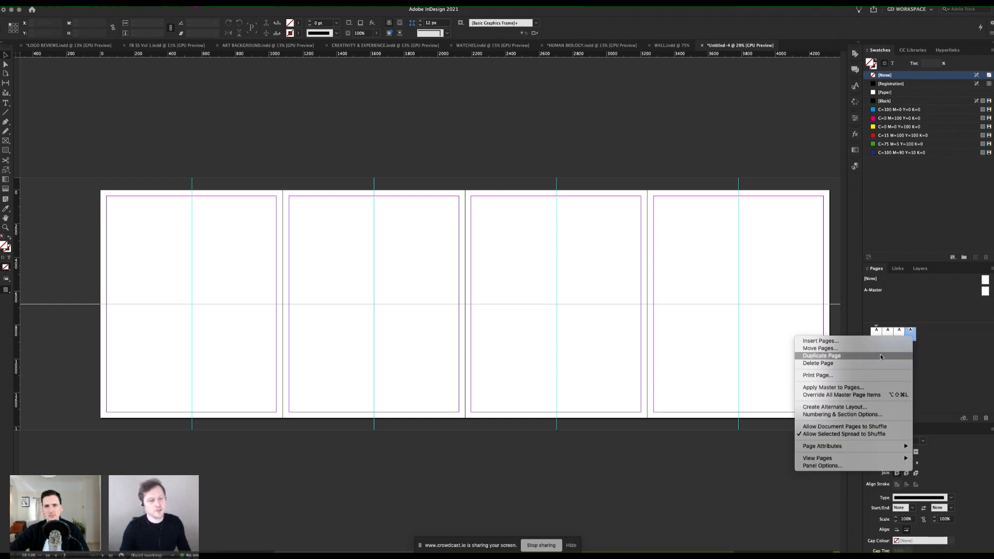
pyautogui.press('Escape')
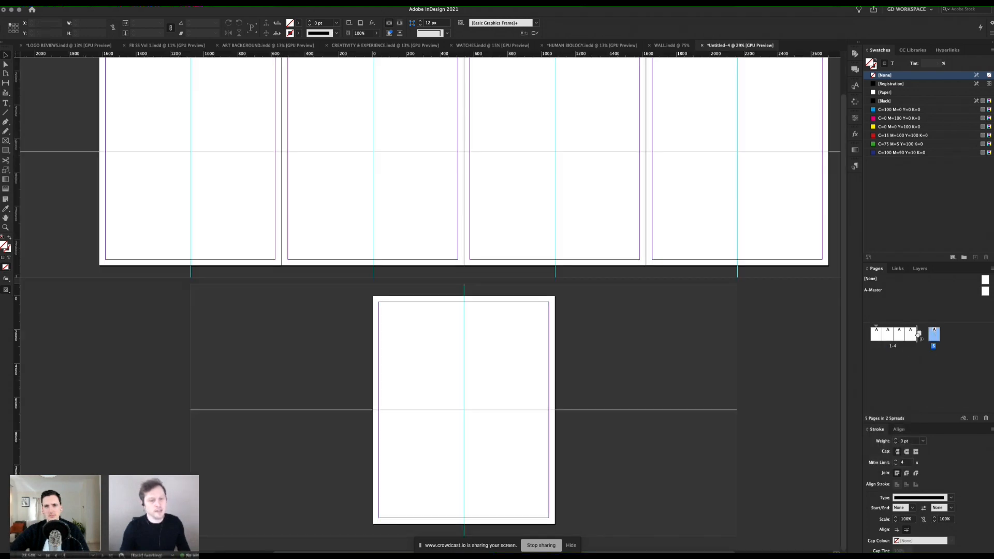
pyautogui.moveTo(919, 335); pyautogui.dragTo(919, 335)
# Step: Duplicate the five-page spread and attach the copy to the original to form one continuous ten-page spread
pyautogui.rightClick(920, 338)
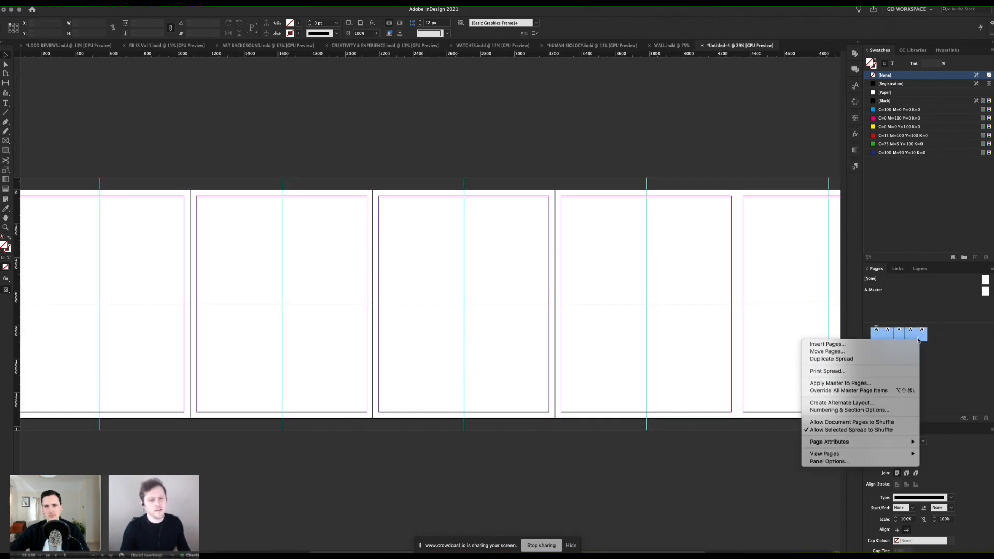
pyautogui.click(883, 359)
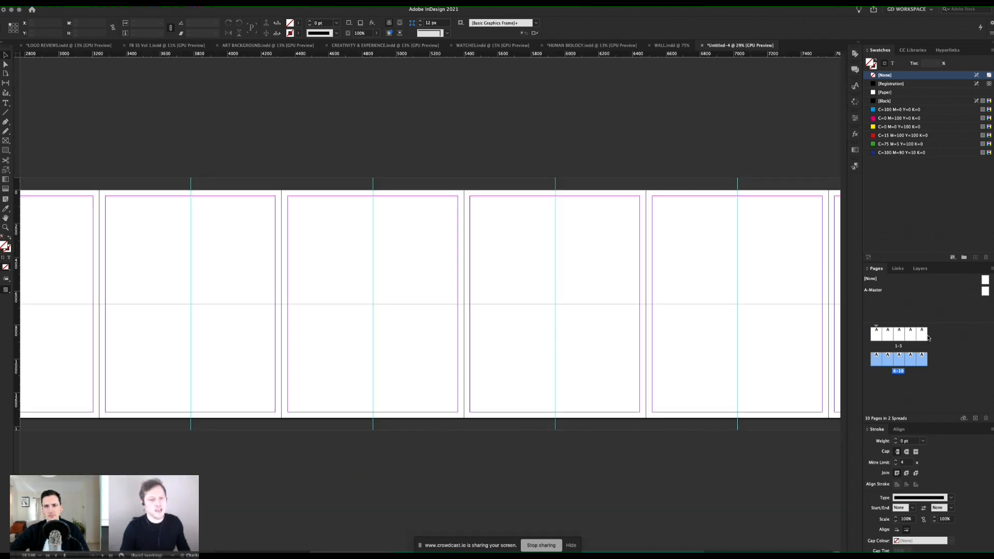
pyautogui.moveTo(928, 338); pyautogui.dragTo(928, 338)
pyautogui.press('z')
pyautogui.keyDown('alt'); pyautogui.click(467, 278); pyautogui.keyUp('alt')
pyautogui.keyDown('alt'); pyautogui.click(467, 278); pyautogui.keyUp('alt')
pyautogui.moveTo(340, 293); pyautogui.dragTo(417, 288)
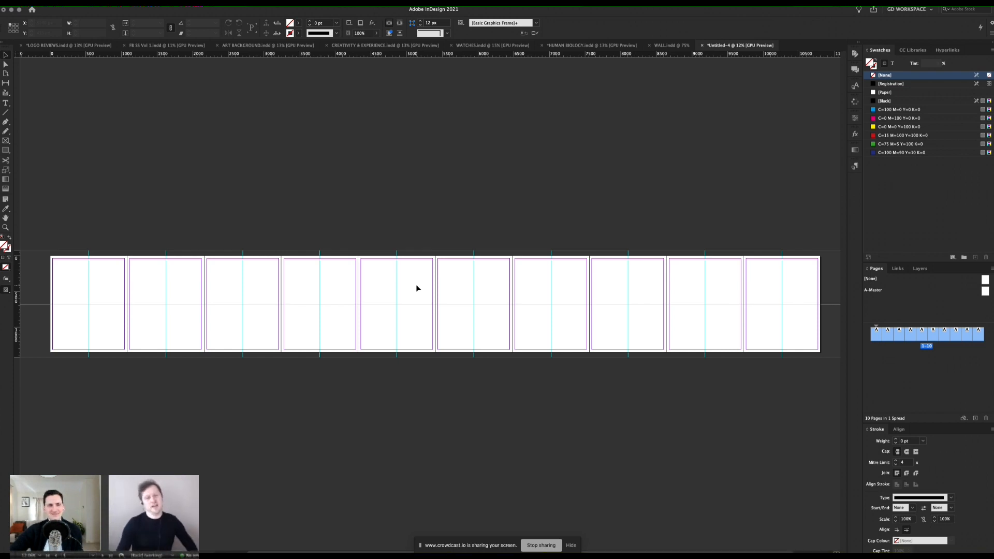
# Step: Rename Layer 1 as BASE IMAGES
pyautogui.click(920, 270)
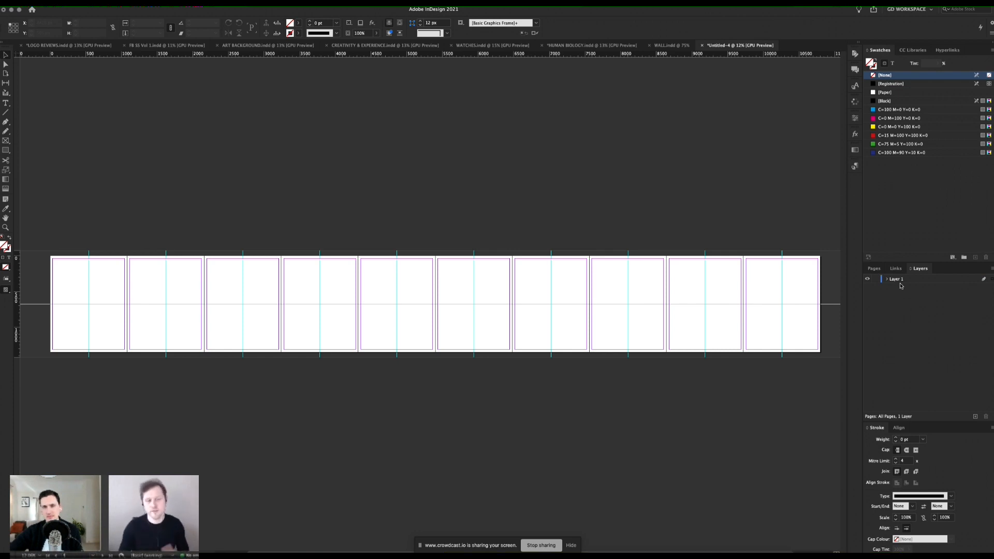
pyautogui.hotkey('ctrl', 'Up')
pyautogui.click(895, 274)
pyautogui.click(892, 281)
pyautogui.doubleClick(892, 281)
pyautogui.write('BASE IMAGHE')
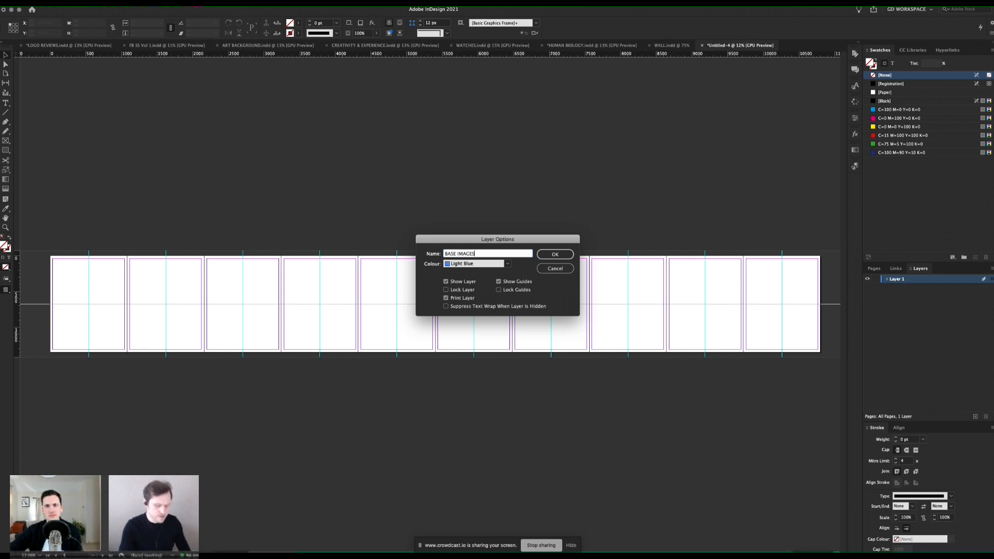
pyautogui.press('Return')
# Step: Create a new layer above BASE IMAGES and name it TYPE
pyautogui.click(976, 417)
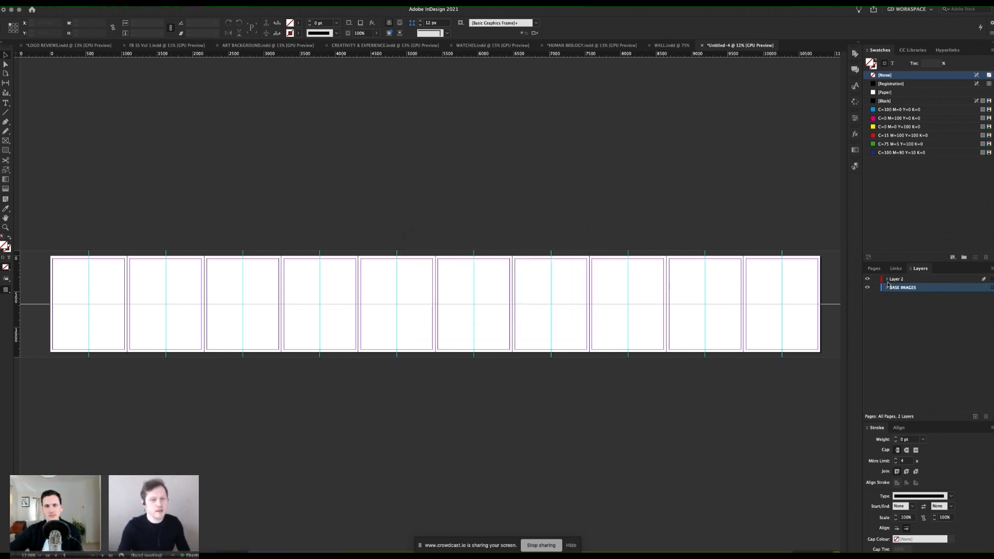
pyautogui.doubleClick(893, 280)
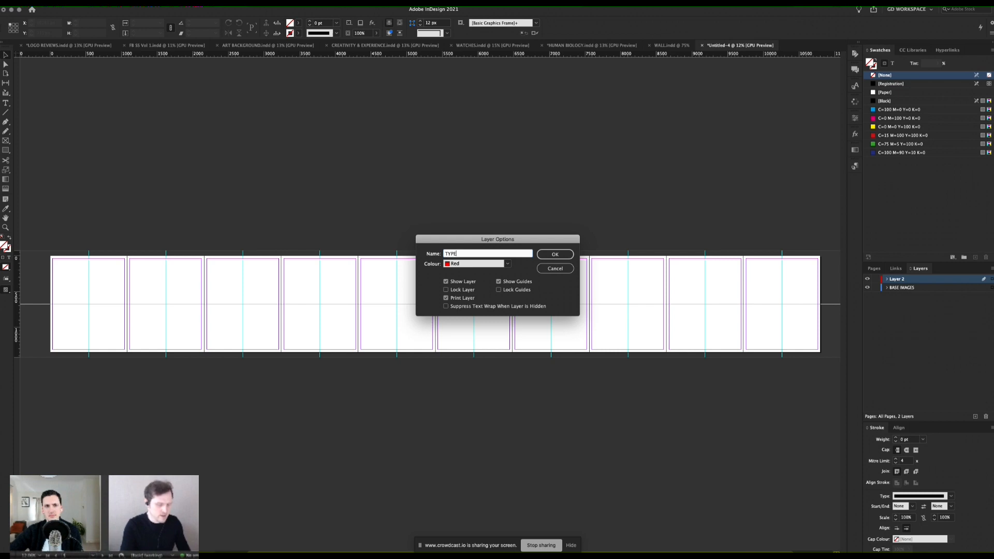
pyautogui.press('Return')
pyautogui.click(948, 333)
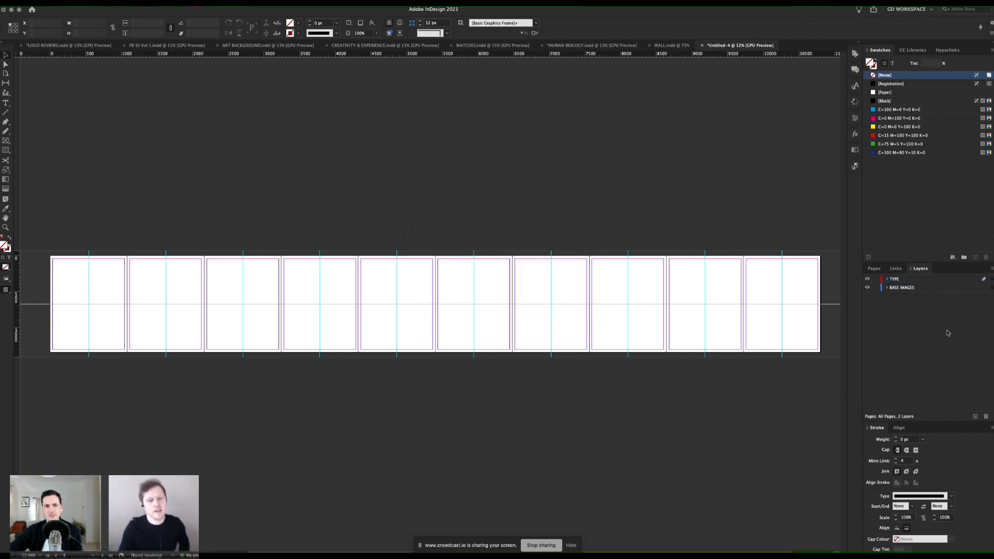
pyautogui.press('super+Tab')
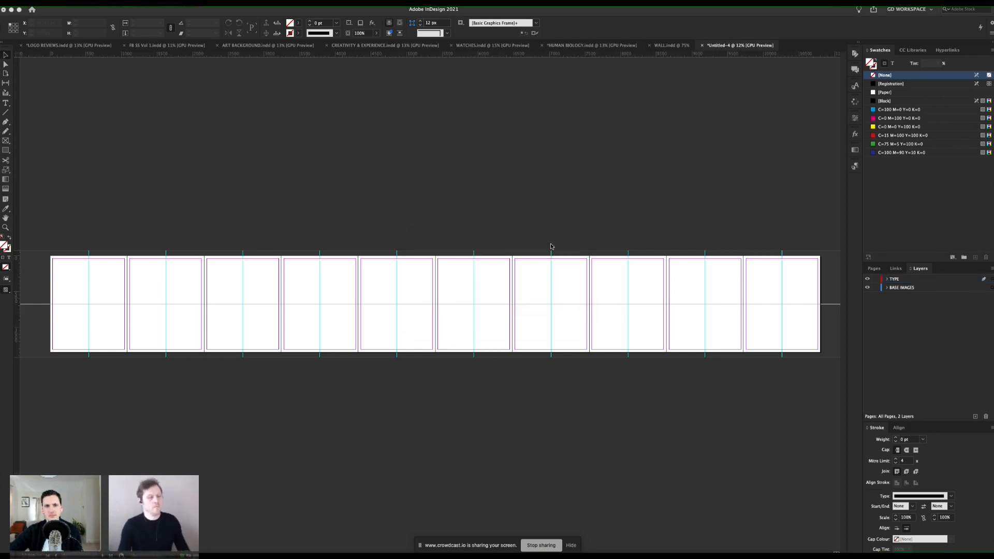
pyautogui.click(414, 287)
pyautogui.press('z')
pyautogui.click(354, 284)
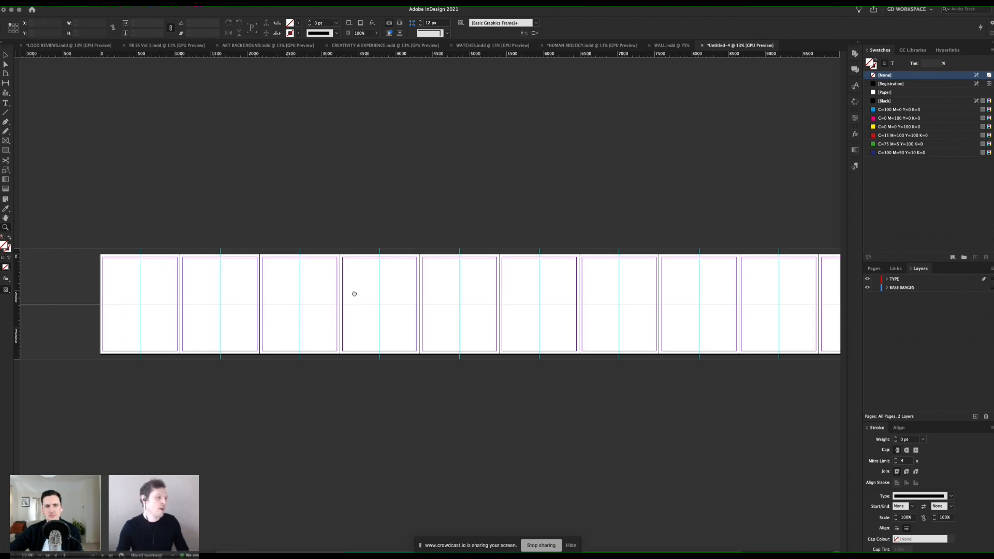
pyautogui.moveTo(453, 282); pyautogui.dragTo(368, 290)
pyautogui.press('v')
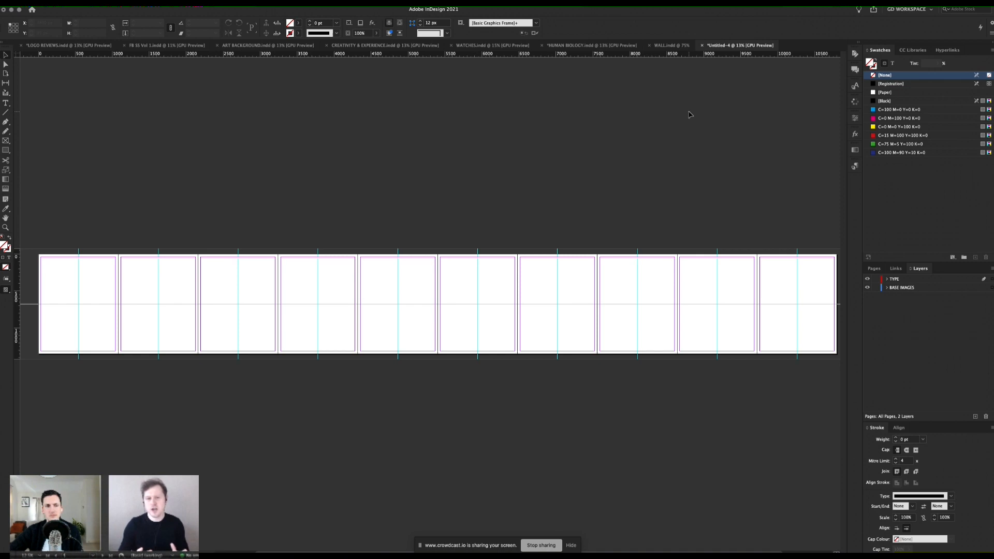
# Step: Look over the Instagram profile mock-up and its grid of post thumbnails in the WALL.indd document
pyautogui.click(671, 46)
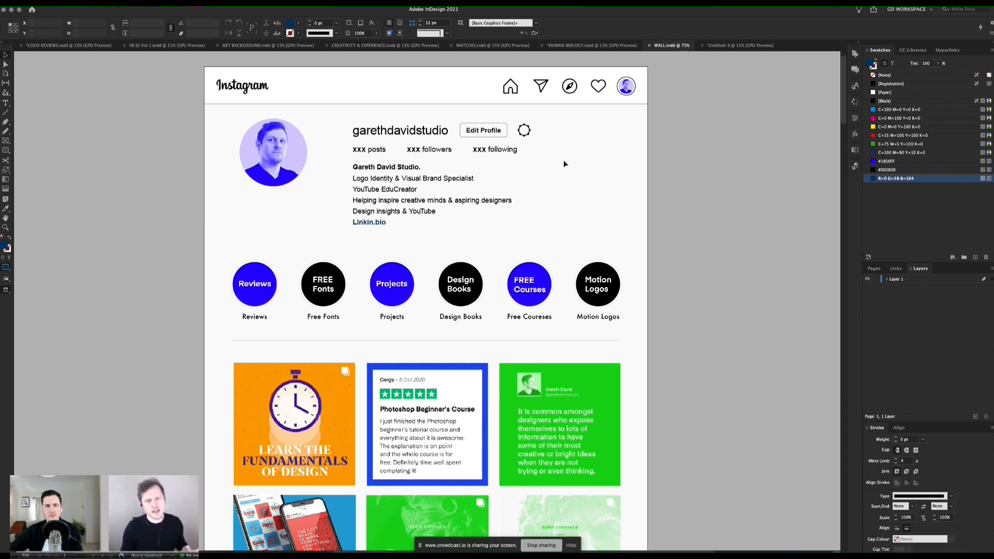
pyautogui.scroll(-1, 563, 161)
pyautogui.scroll(-10, 565, 163)
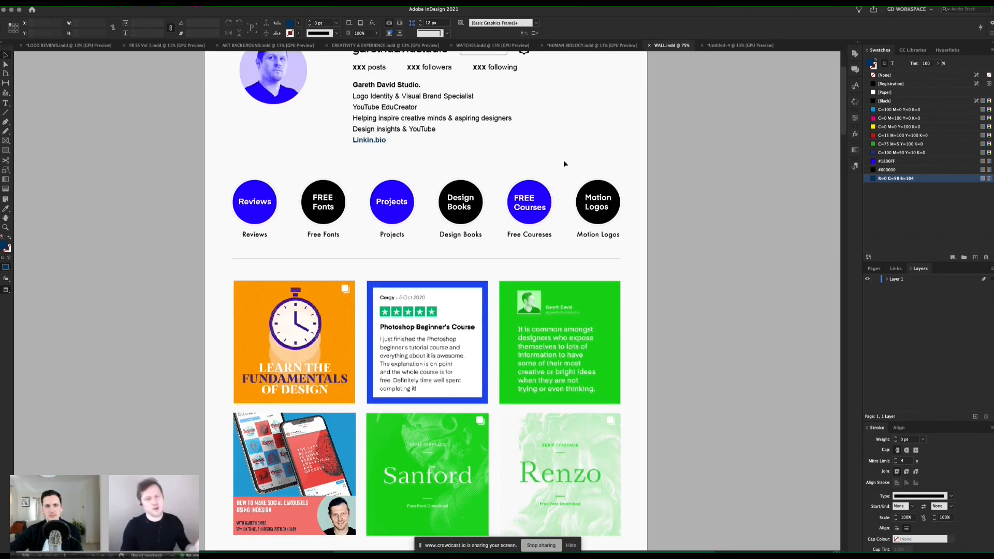
pyautogui.scroll(10, 564, 163)
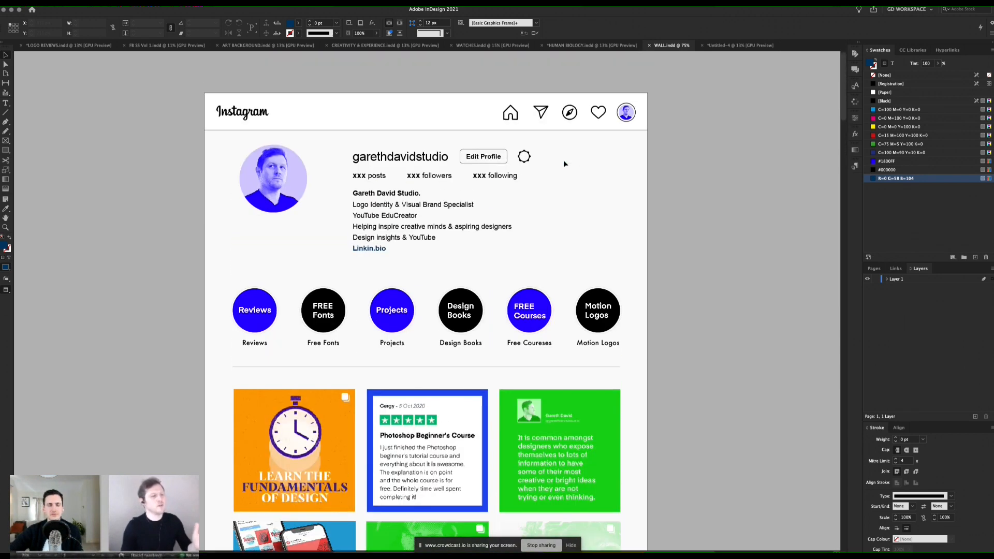
pyautogui.scroll(-8, 564, 164)
pyautogui.scroll(-8, 564, 164)
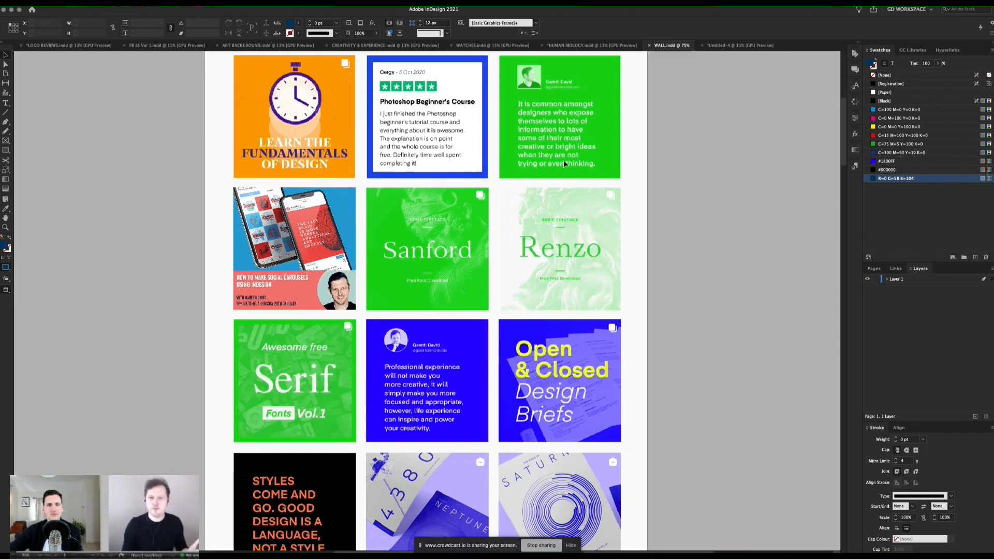
pyautogui.scroll(9, 550, 212)
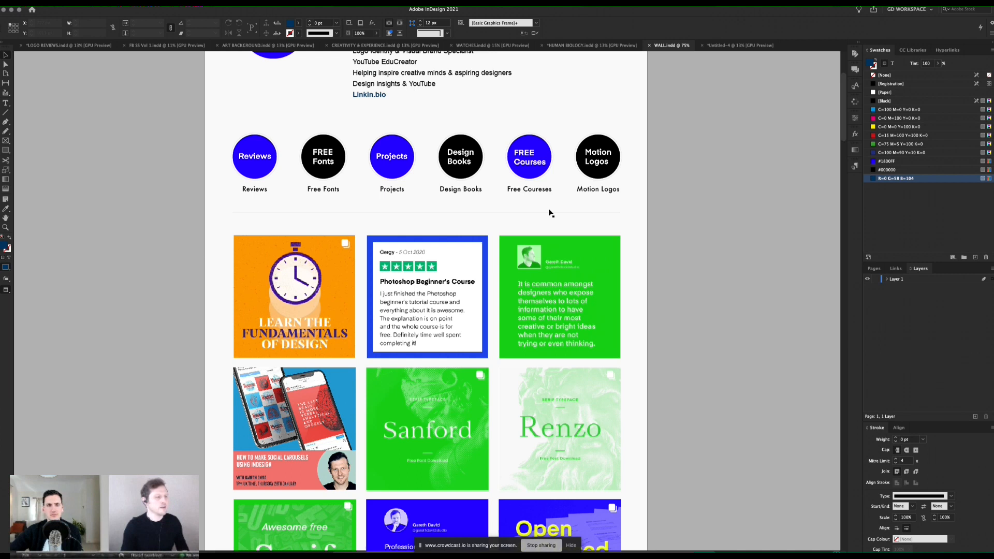
pyautogui.scroll(-7, 551, 214)
pyautogui.scroll(5, 468, 284)
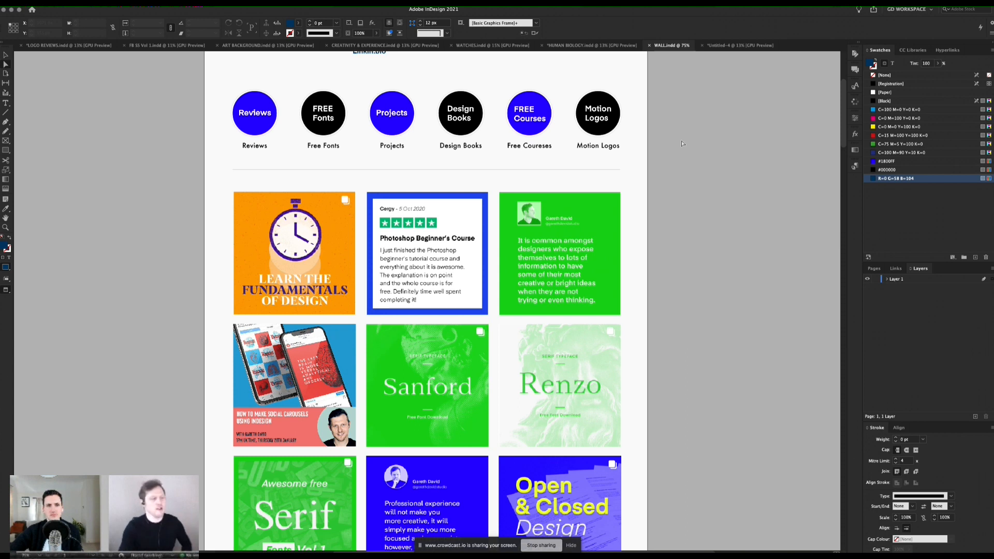
# Step: Open the orange stopwatch cover's linked image in Photoshop to view its full portrait format, and return to InDesign
pyautogui.click(331, 256)
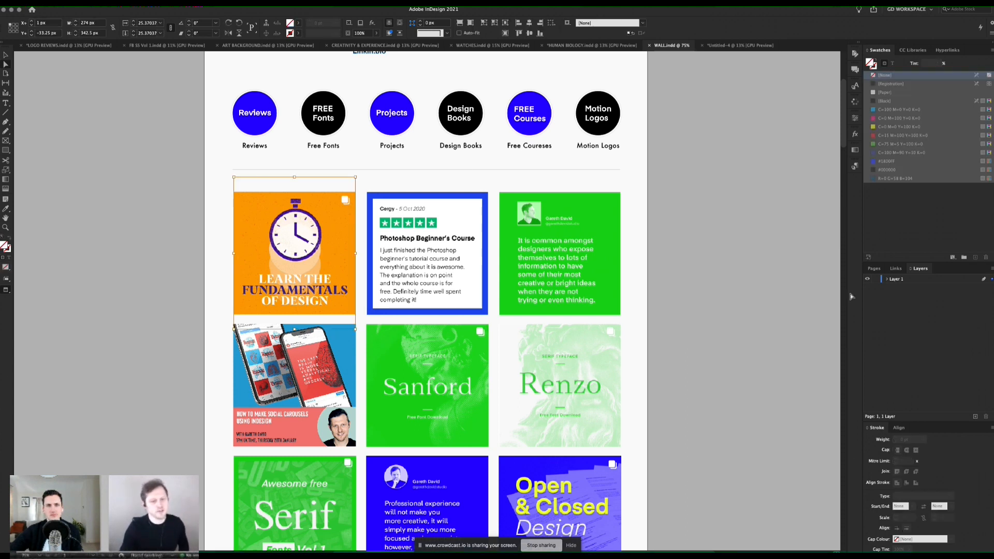
pyautogui.click(896, 268)
pyautogui.rightClick(894, 339)
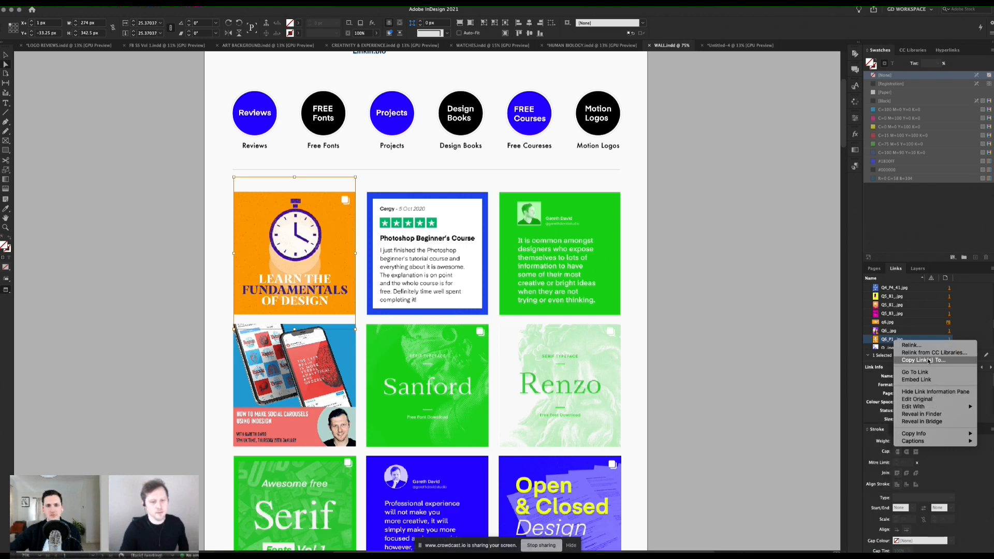
pyautogui.moveTo(915, 407)
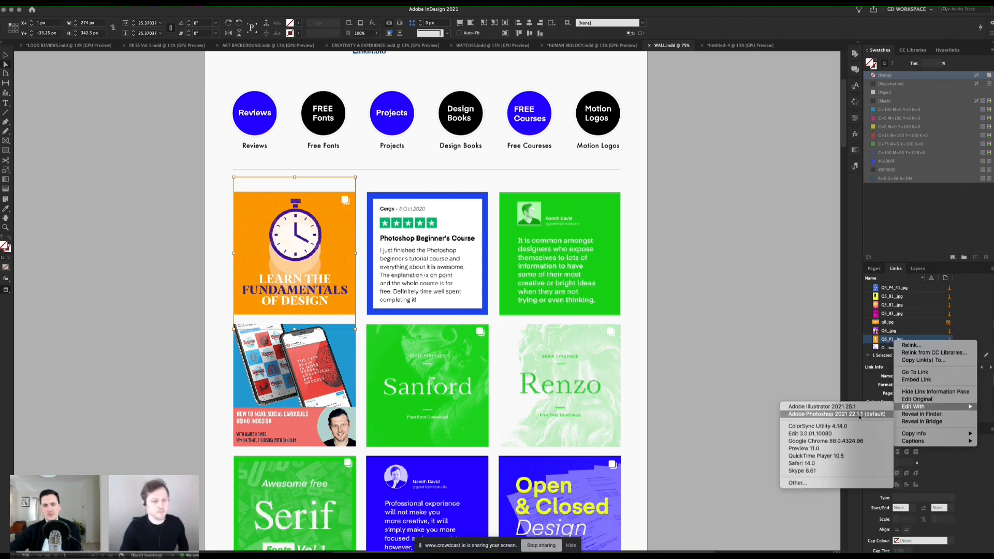
pyautogui.click(860, 414)
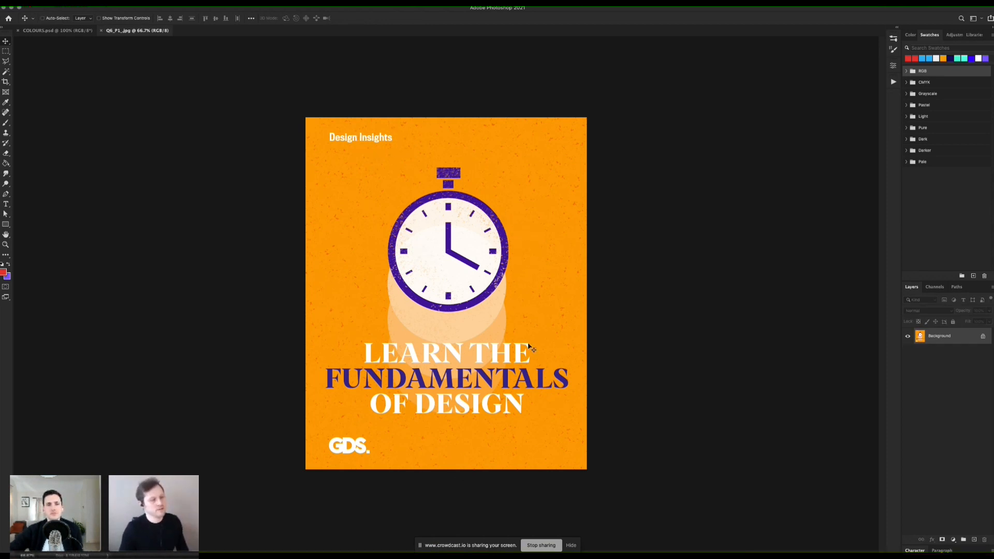
pyautogui.press('super+Tab')
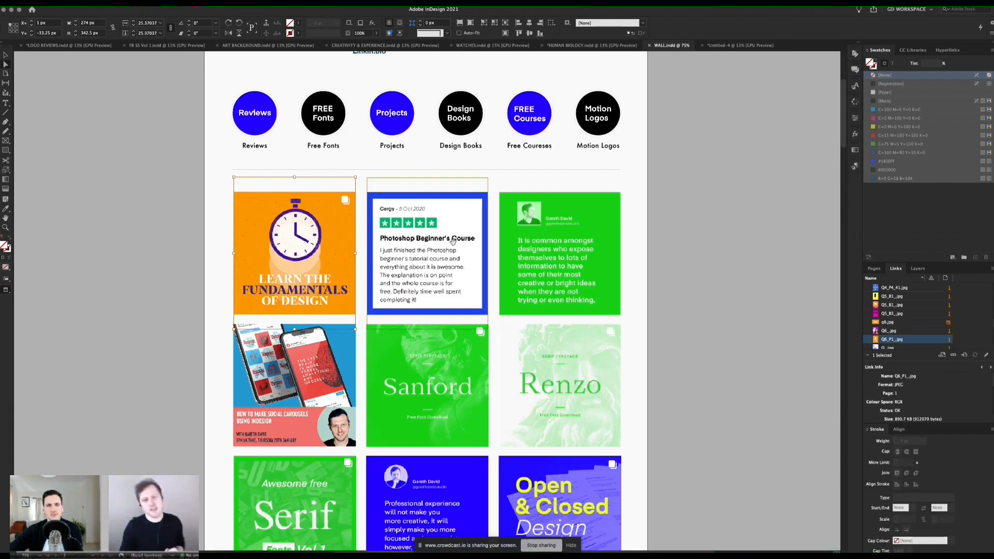
# Step: Show the CROP layer in the LOGO REVIEWS.indd document and inspect the crop bars on the Toyota cover up close
pyautogui.click(166, 45)
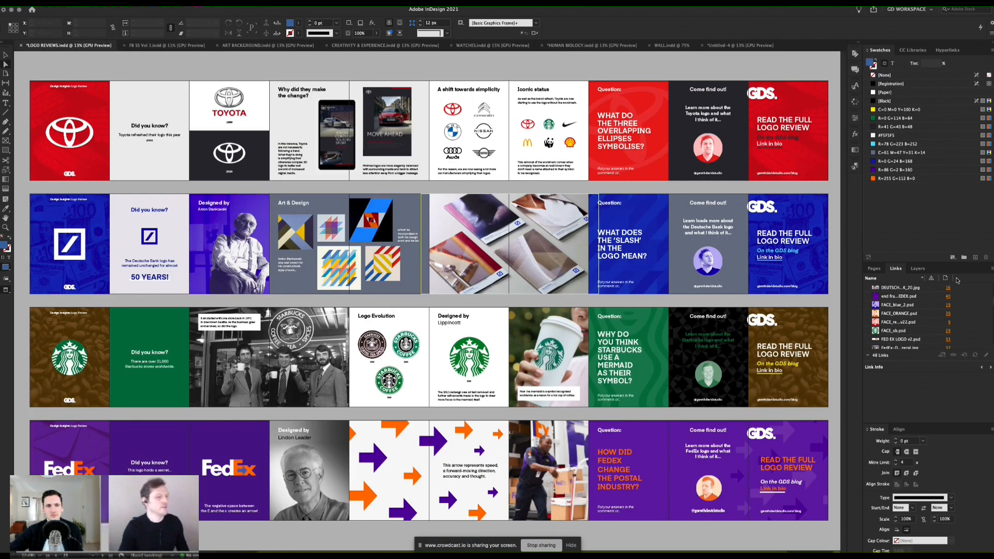
pyautogui.click(919, 269)
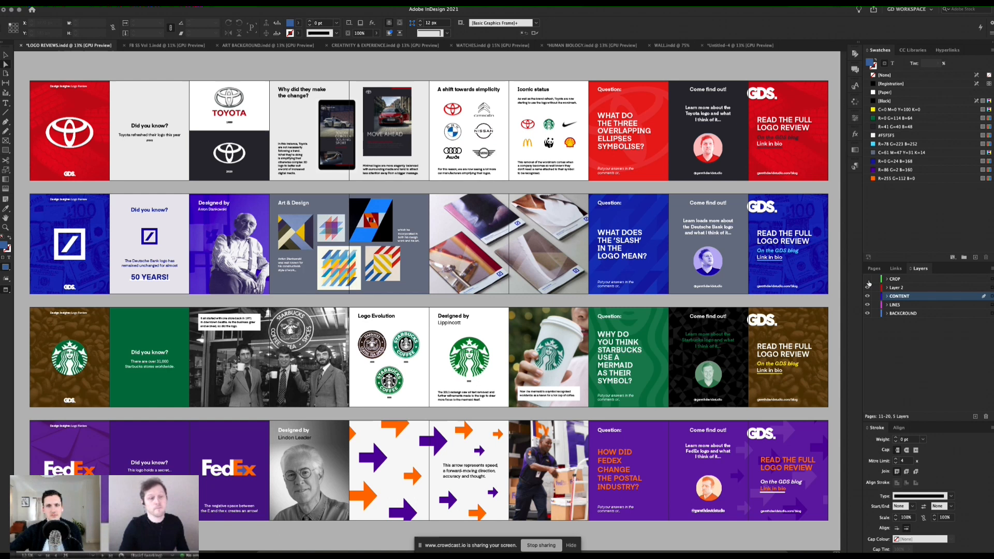
pyautogui.click(867, 279)
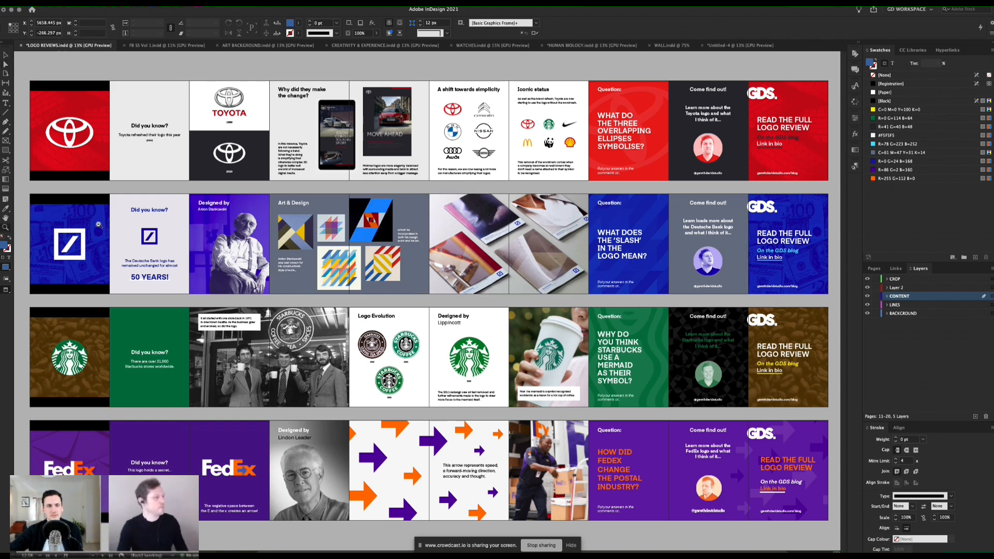
pyautogui.click(156, 225)
pyautogui.click(291, 209)
pyautogui.moveTo(341, 174); pyautogui.dragTo(354, 332)
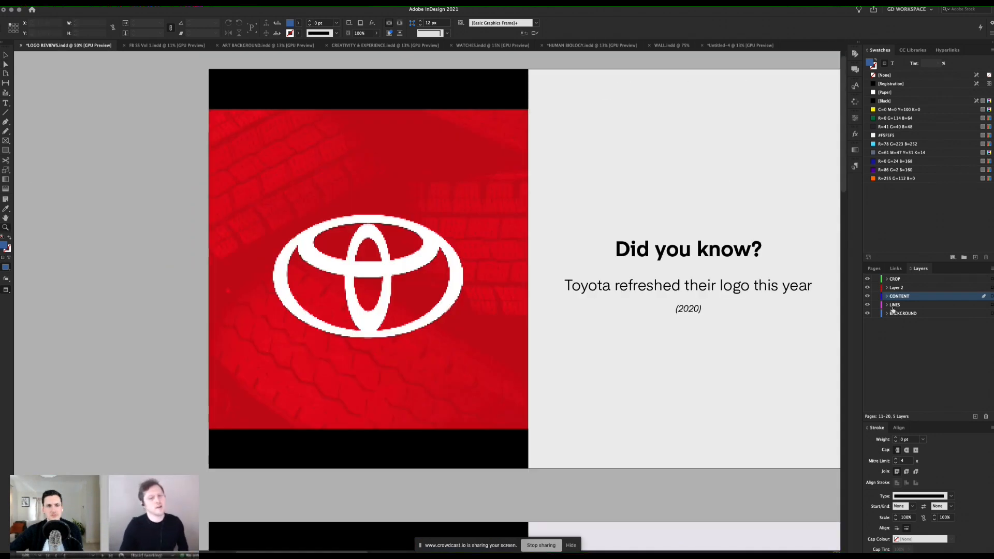
# Step: Compare the Toyota cover with the CROP layer hidden and shown, and review the covers of all four carousels
pyautogui.click(868, 279)
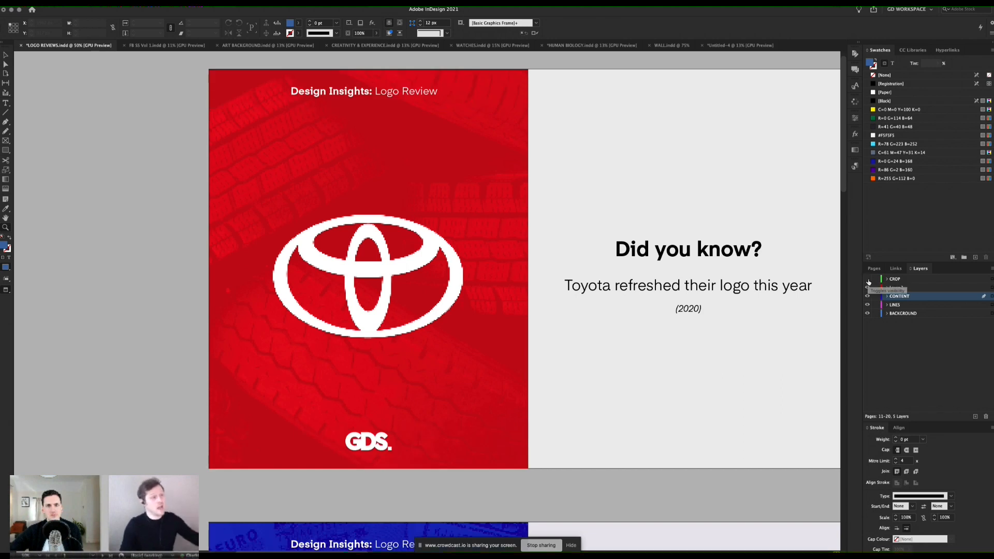
pyautogui.click(867, 280)
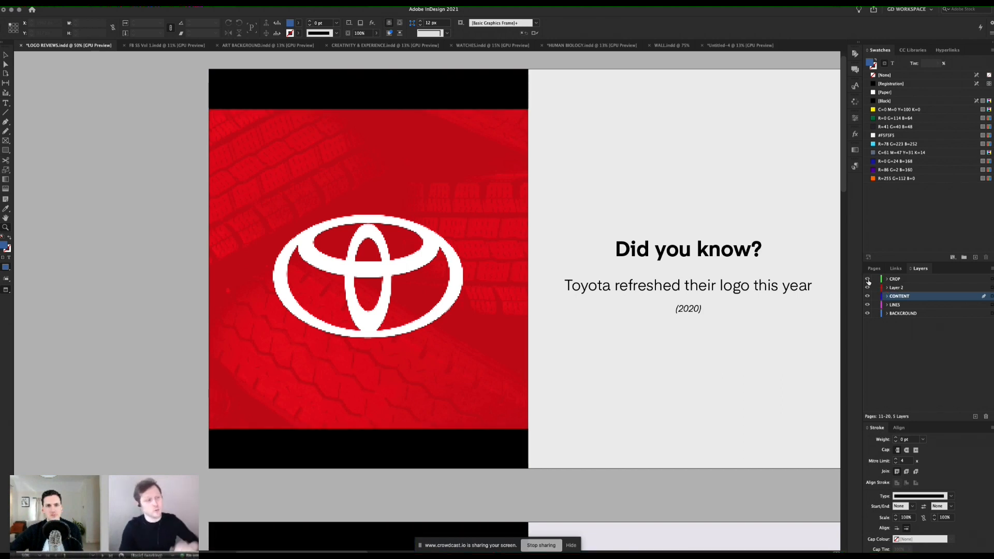
pyautogui.click(868, 280)
pyautogui.click(868, 279)
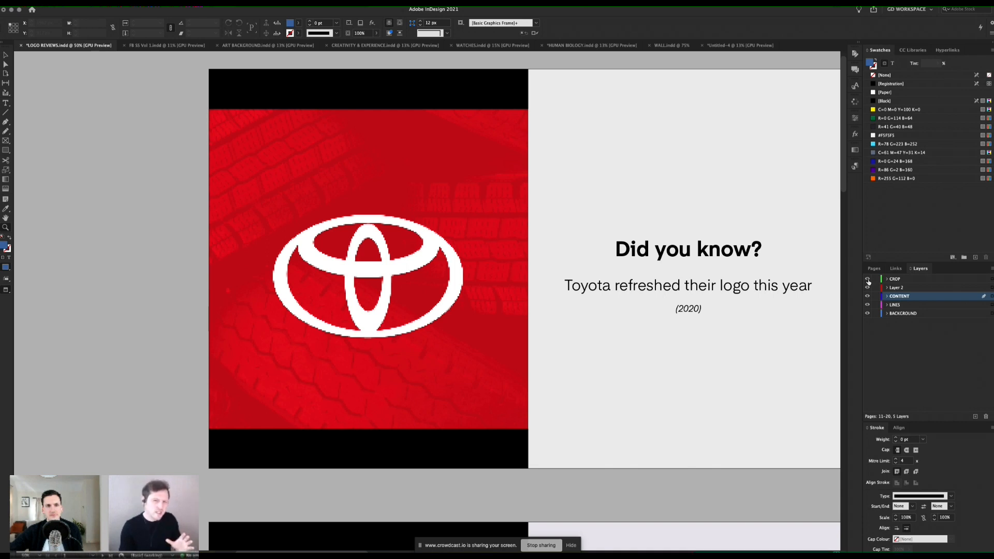
pyautogui.press('super+minus')
pyautogui.press('super+minus')
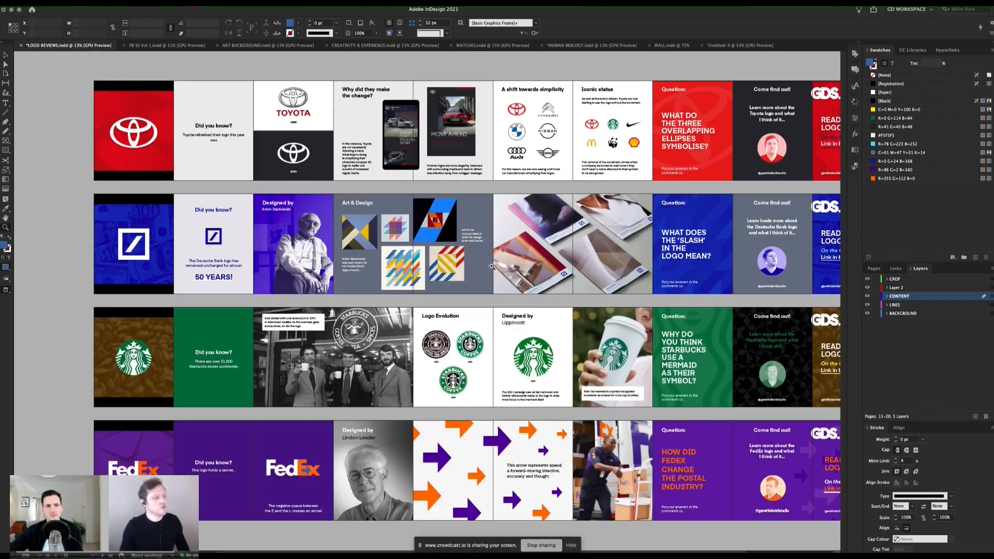
pyautogui.hscroll(2, 520, 267)
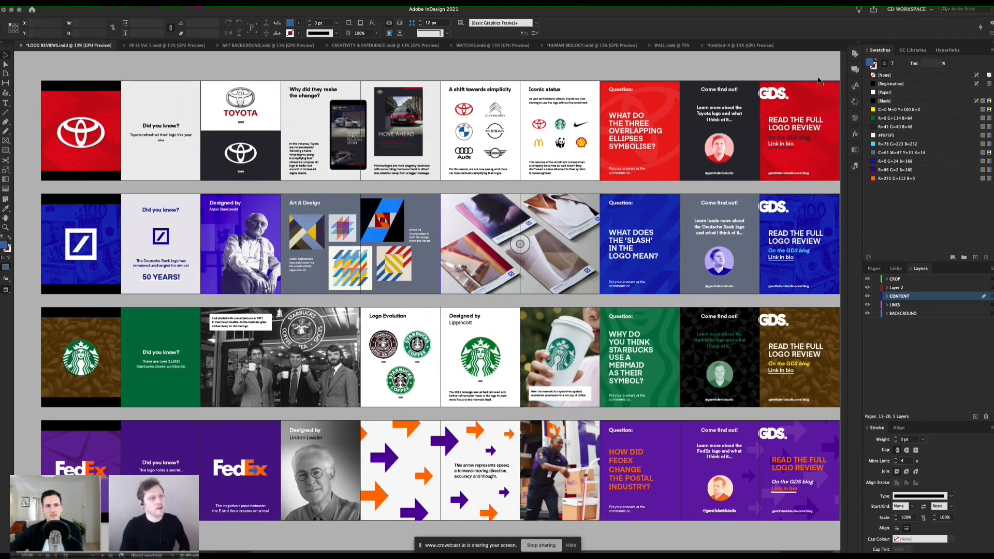
# Step: In the untitled carousel document, draw a square frame about 1078 px wide across page 1 and fill it with Black
pyautogui.click(726, 46)
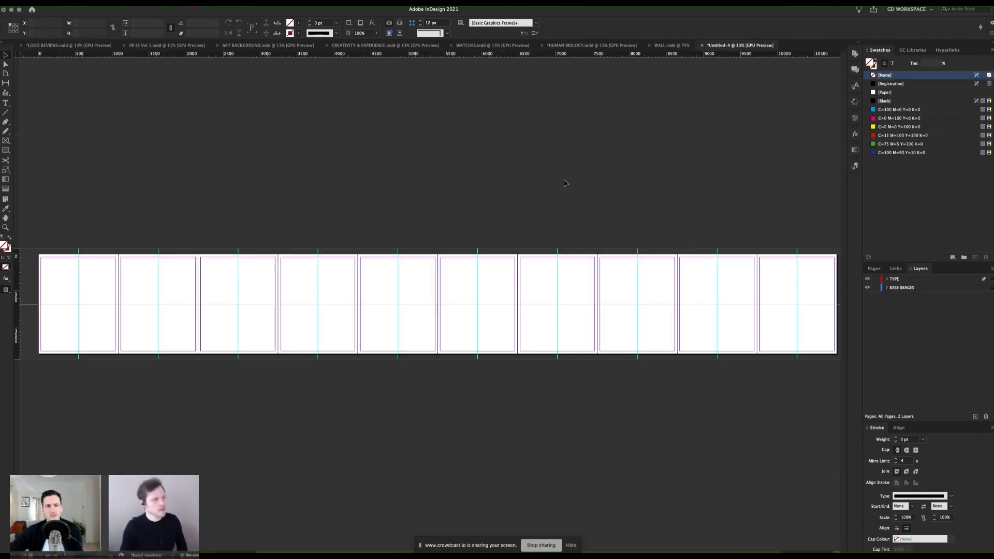
pyautogui.click(188, 276)
pyautogui.click(187, 276)
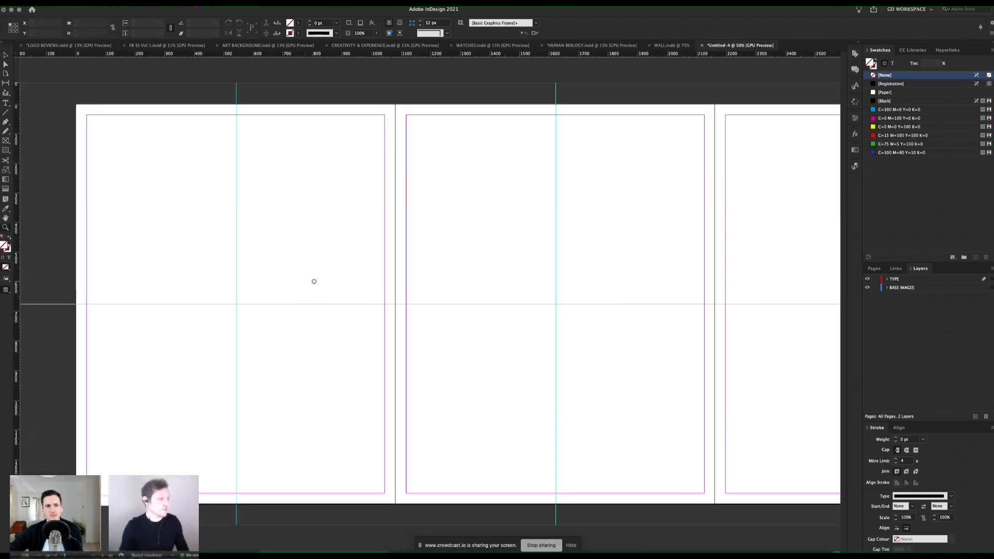
pyautogui.moveTo(313, 281); pyautogui.dragTo(438, 248)
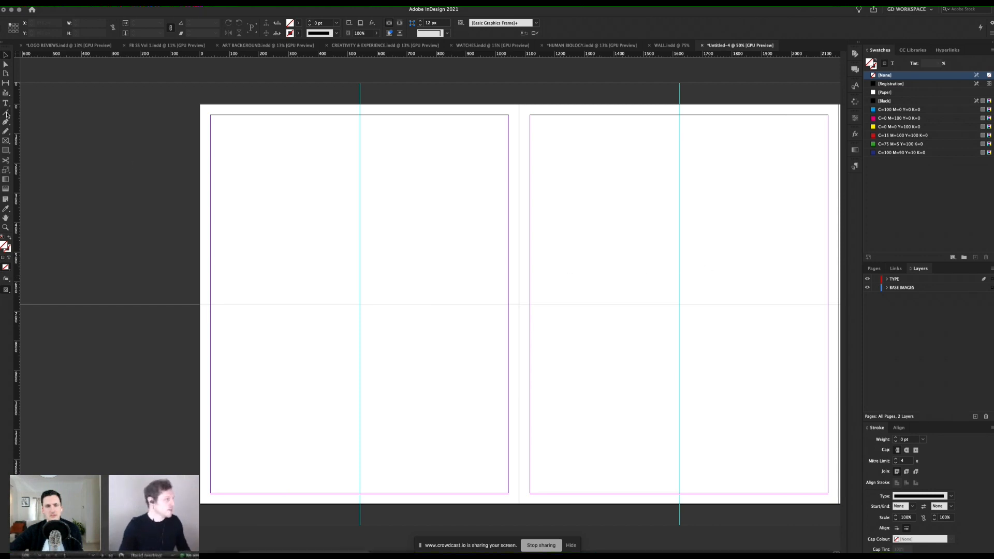
pyautogui.moveTo(201, 141); pyautogui.dragTo(543, 460)
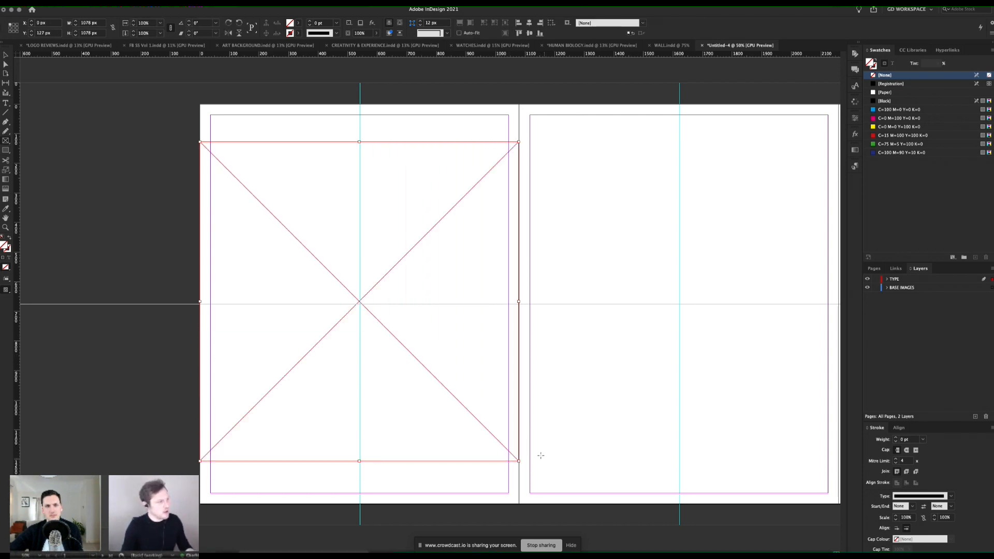
pyautogui.click(883, 101)
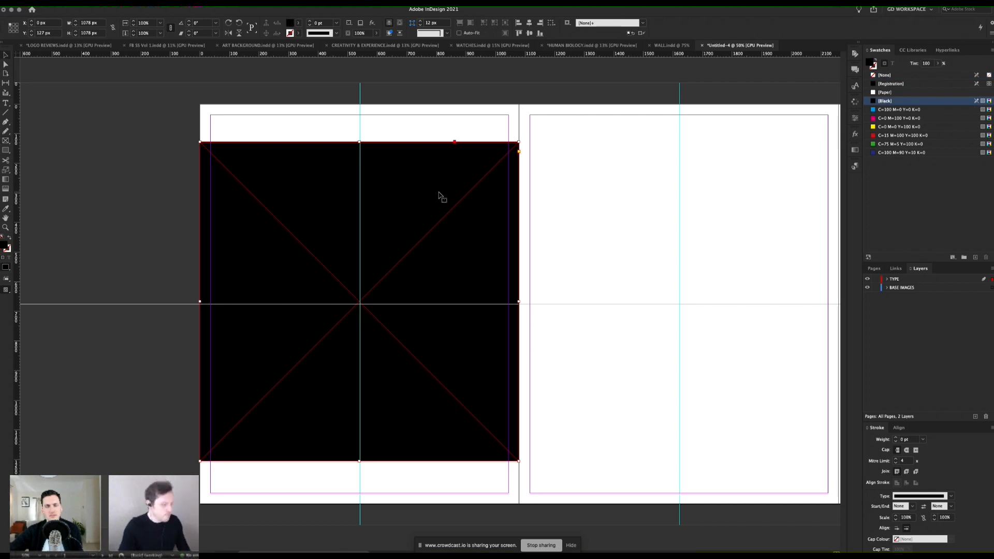
# Step: Centre the black square vertically on page 1
pyautogui.moveTo(439, 197); pyautogui.dragTo(439, 197)
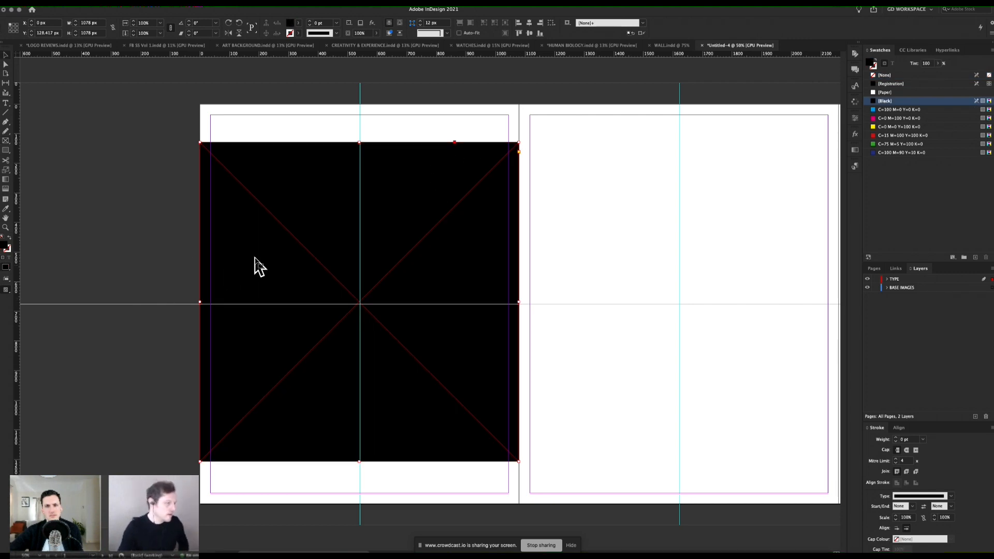
pyautogui.press('Down')
pyautogui.press('Down')
pyautogui.press('Down')
pyautogui.press('Down')
pyautogui.press('Down')
pyautogui.press('Down')
pyautogui.press('Down')
pyautogui.press('Down')
pyautogui.press('Down')
pyautogui.press('Down')
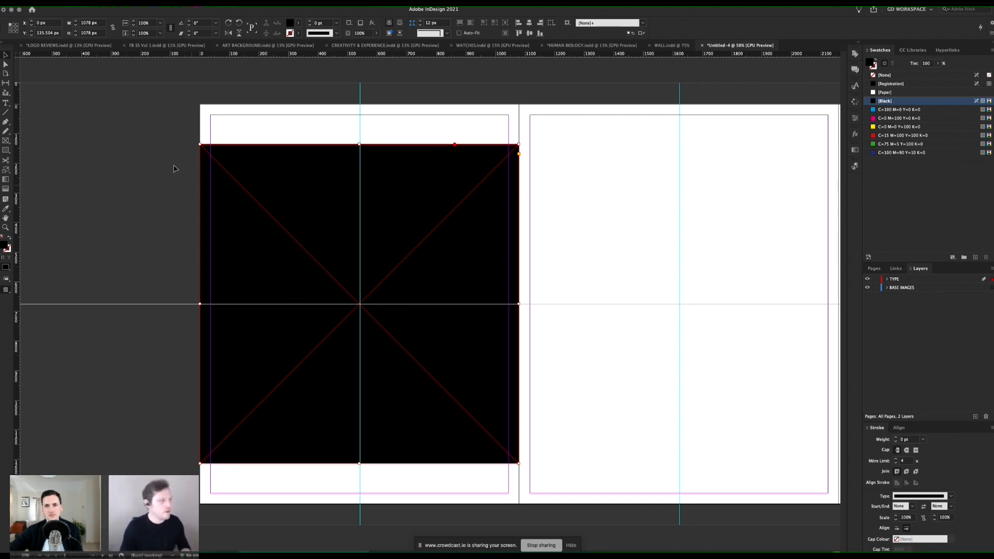
# Step: Draw a 1080 × 135.5 px frame between the page's top edge and the square, and fill it with Black
pyautogui.press('f')
pyautogui.moveTo(202, 108); pyautogui.dragTo(522, 147)
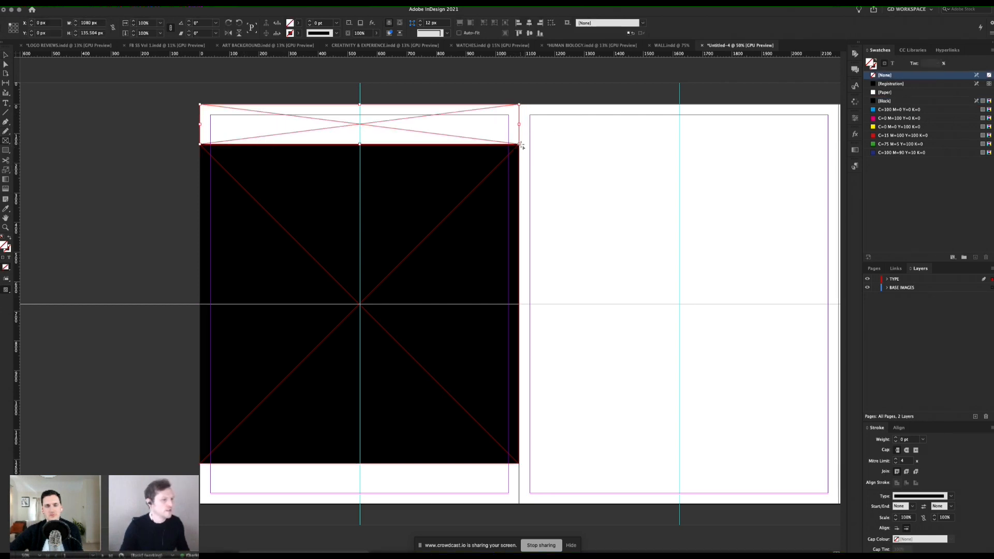
pyautogui.click(884, 100)
# Step: Duplicate the black bar to the bottom edge of page 1 and delete the central black square
pyautogui.moveTo(449, 114); pyautogui.dragTo(483, 473)
pyautogui.click(468, 433)
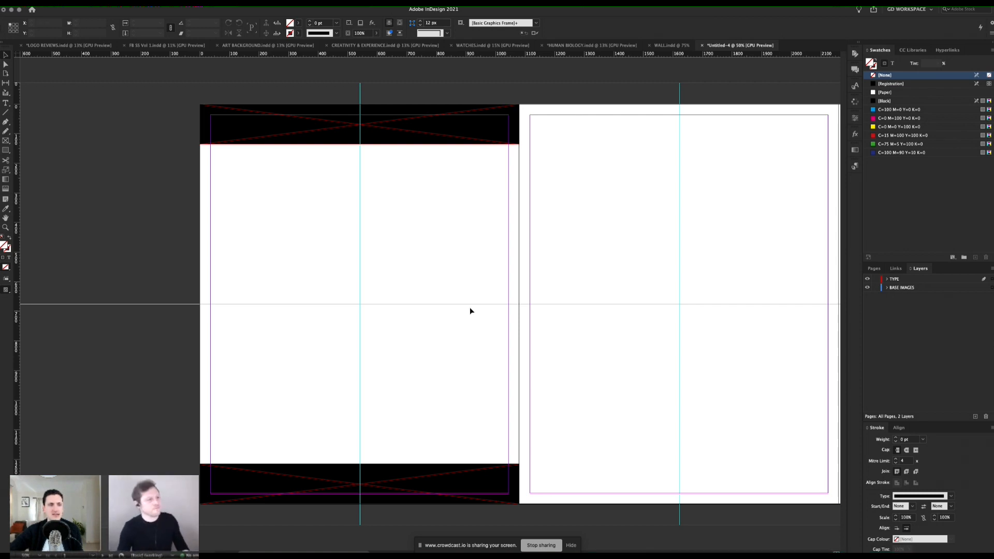
# Step: Switch to preview mode and cut both black bars from the TYPE layer on page 1
pyautogui.click(468, 138)
pyautogui.keyDown('shift'); pyautogui.click(472, 489); pyautogui.keyUp('shift')
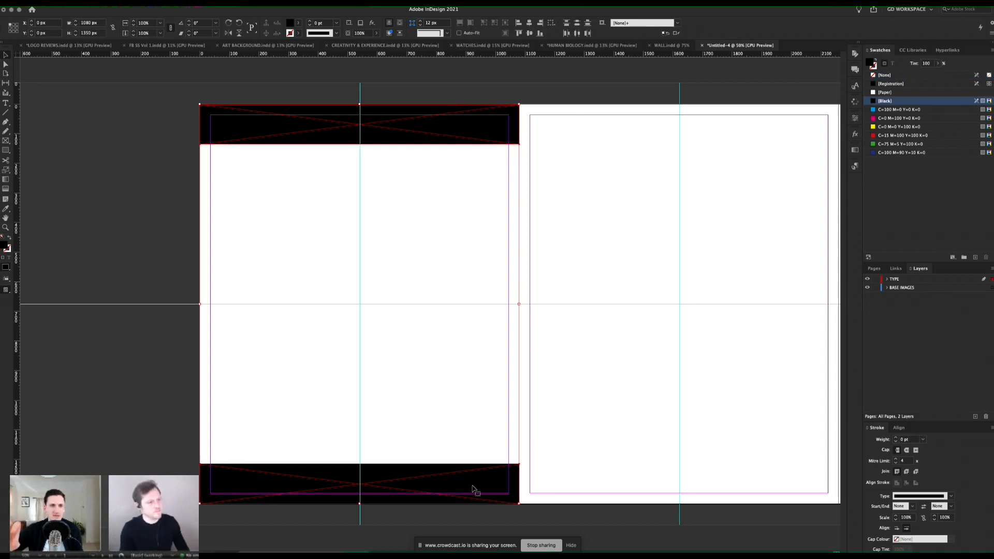
pyautogui.press('w')
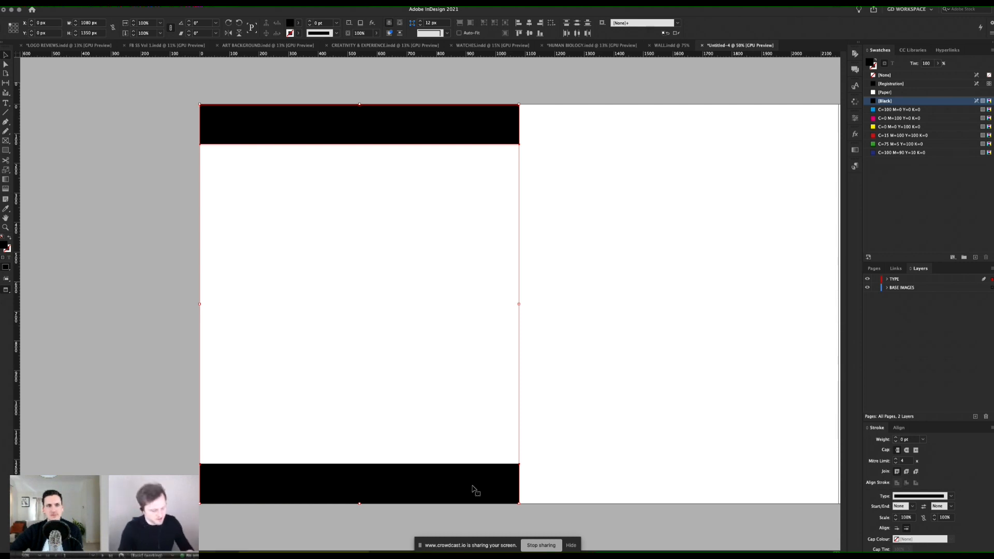
pyautogui.press('Delete')
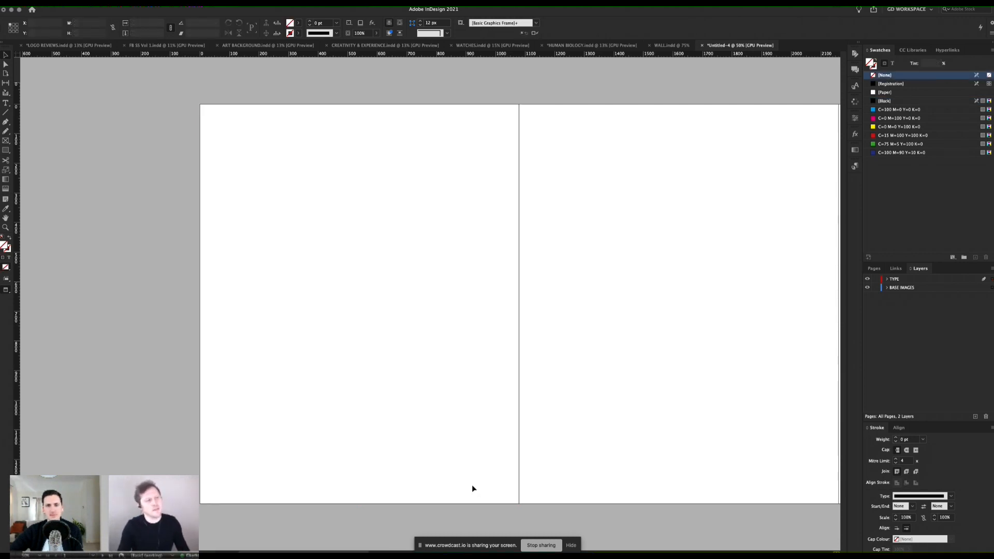
# Step: Create a layer named crop above TYPE and paste the two black bars in place on it
pyautogui.click(919, 279)
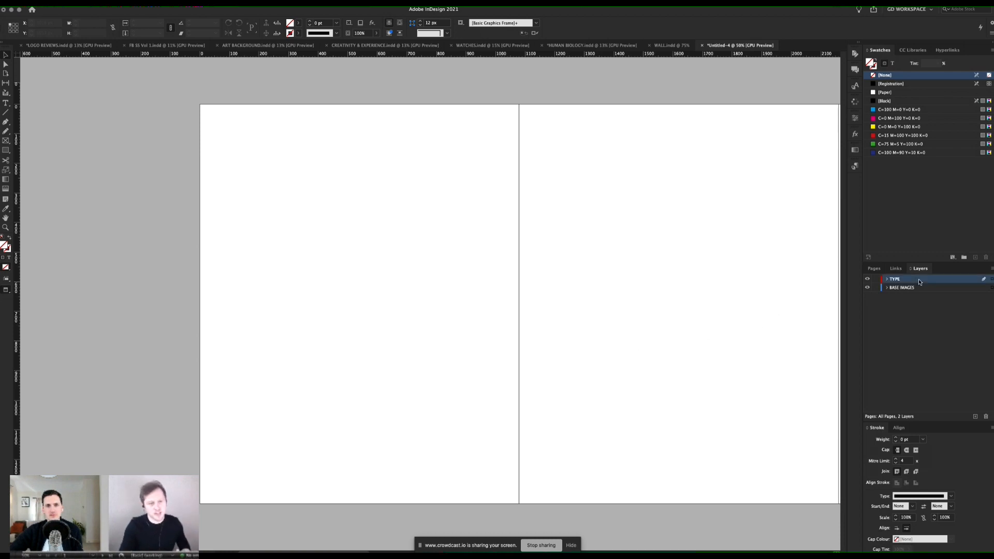
pyautogui.click(977, 418)
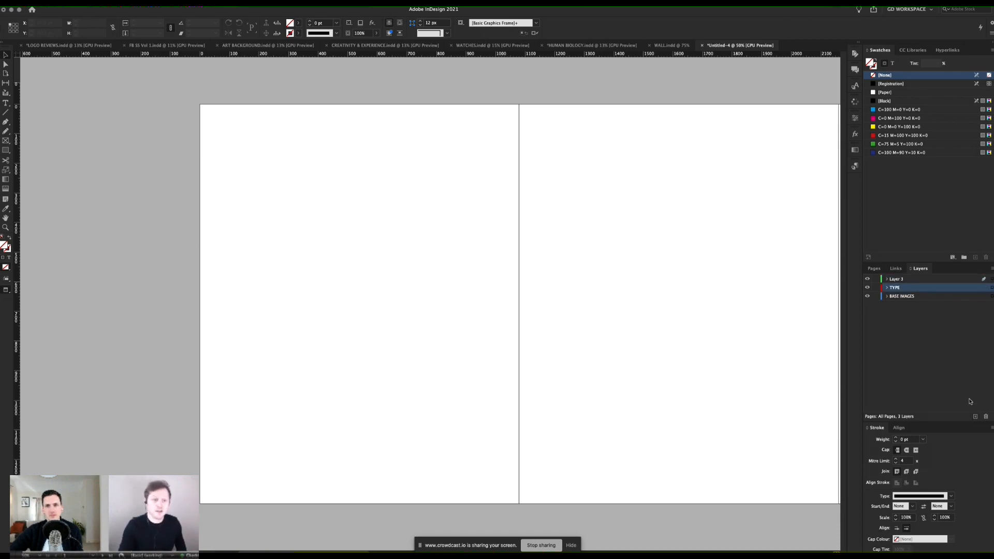
pyautogui.click(895, 281)
pyautogui.doubleClick(896, 281)
pyautogui.write('crop')
pyautogui.press('Return')
pyautogui.press('alt+shift+super+v')
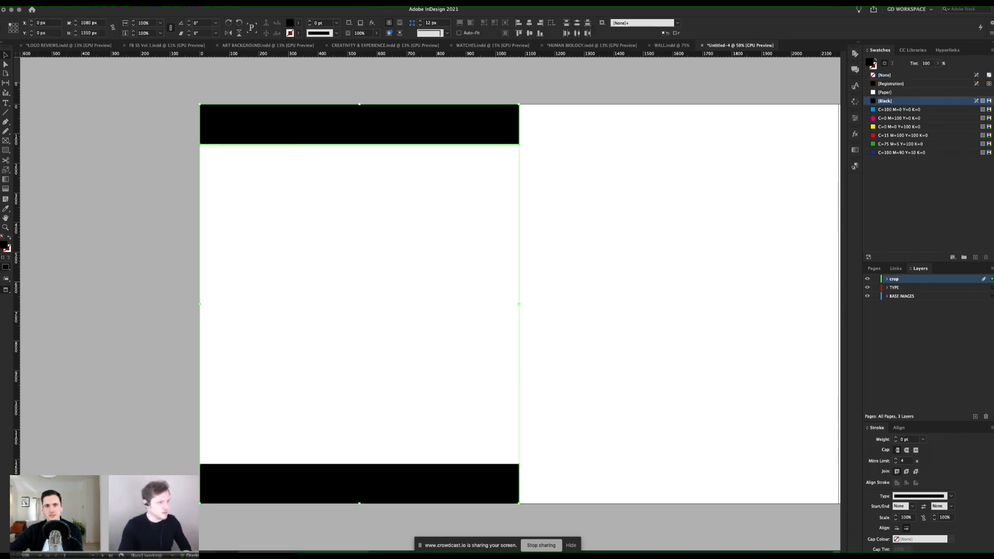
# Step: Lock and hide the crop layer and return to the normal view with margins and guides showing
pyautogui.click(876, 279)
pyautogui.click(867, 279)
pyautogui.click(868, 279)
pyautogui.click(867, 279)
pyautogui.click(867, 279)
pyautogui.press('w')
# Step: Set the top, bottom, left and right margins of pages 1 to 10 to 80 px
pyautogui.press('z')
pyautogui.keyDown('alt'); pyautogui.click(580, 286); pyautogui.keyUp('alt')
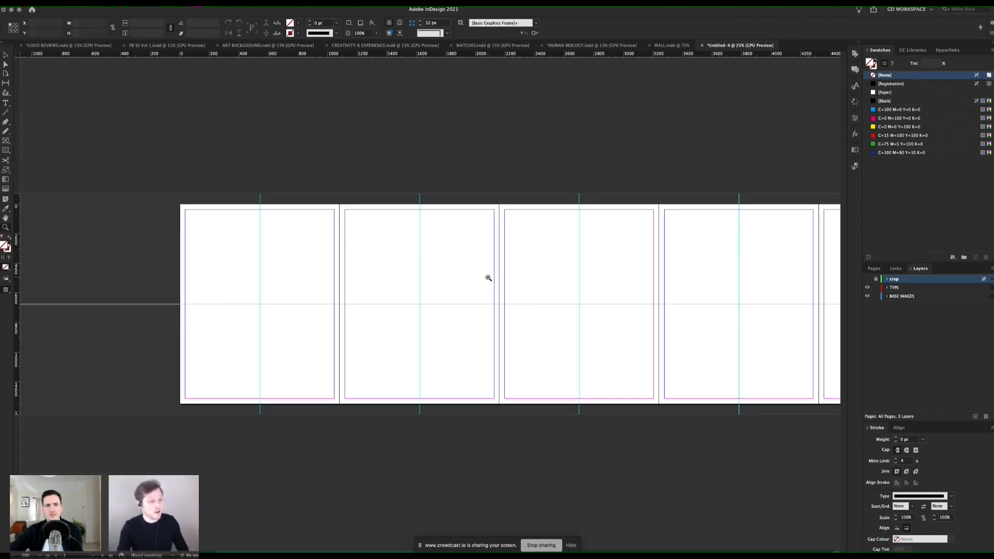
pyautogui.moveTo(554, 272); pyautogui.dragTo(469, 275)
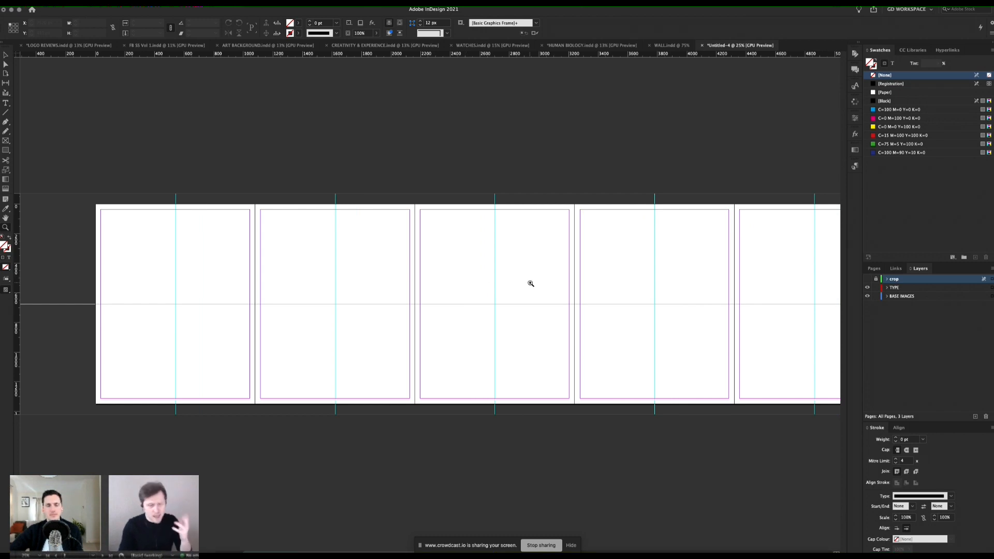
pyautogui.moveTo(463, 294); pyautogui.dragTo(436, 295)
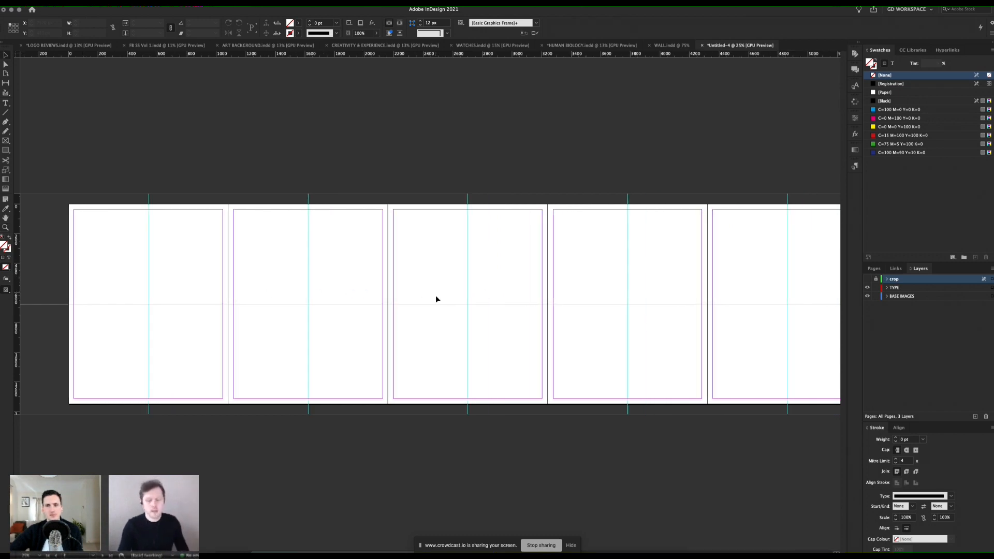
pyautogui.click(648, 240)
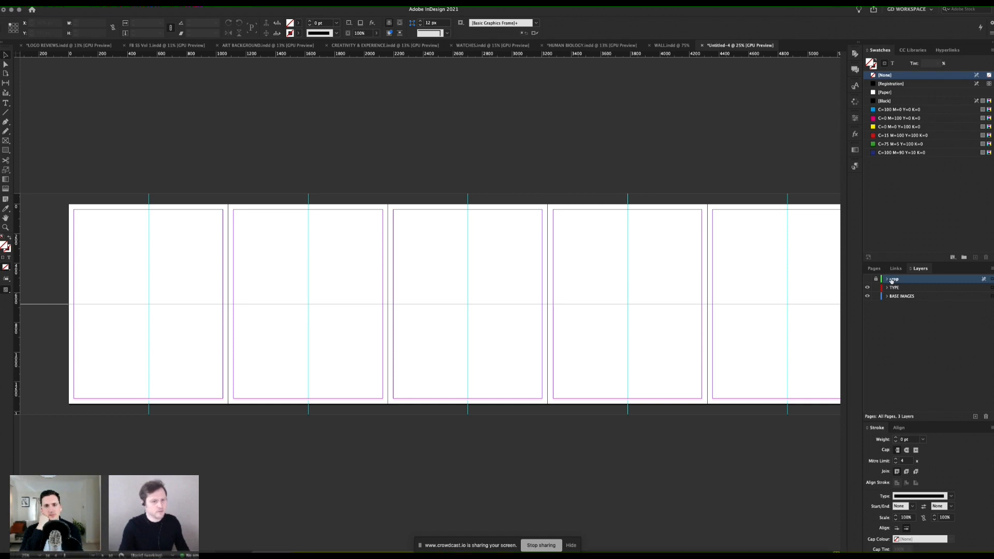
pyautogui.click(875, 269)
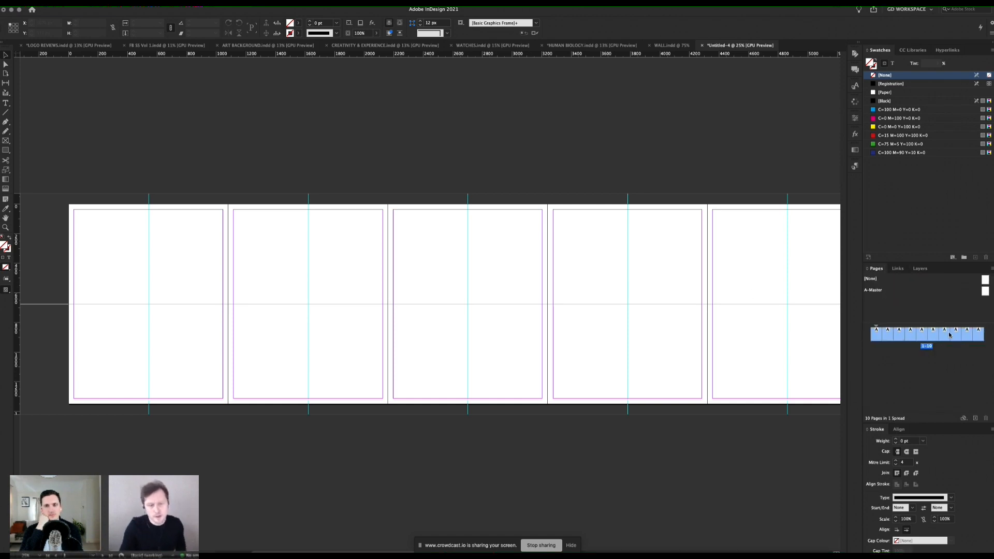
pyautogui.click(86, 1)
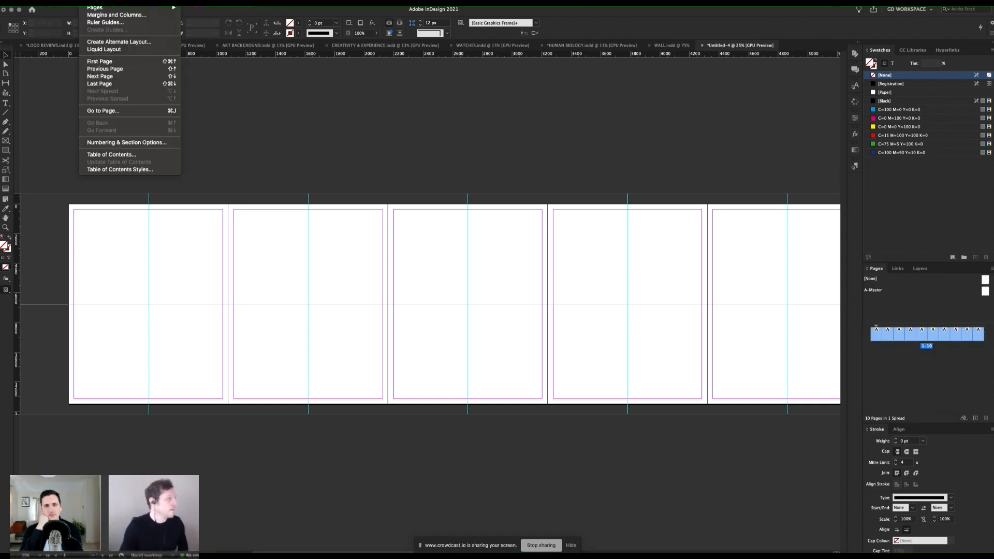
pyautogui.click(106, 13)
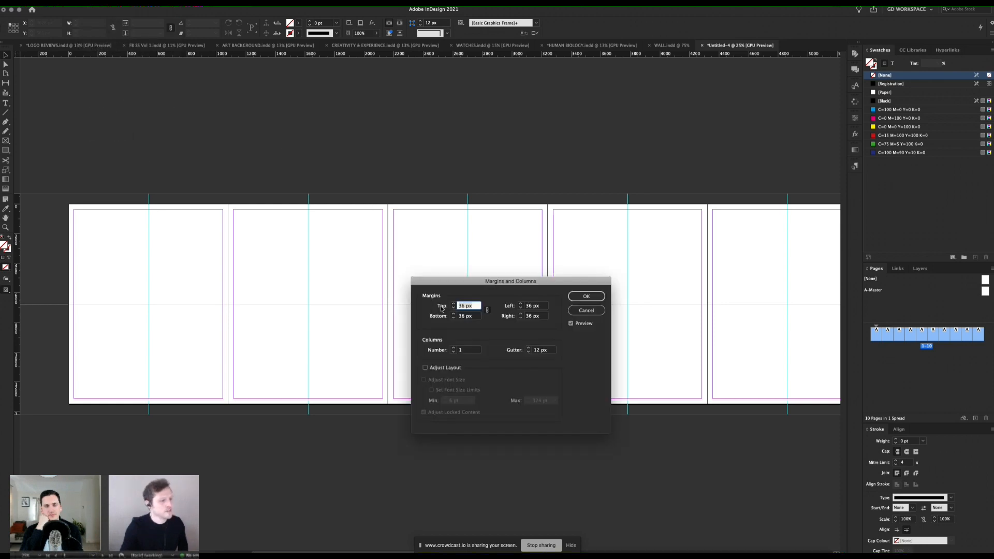
pyautogui.write('80')
pyautogui.press('Tab')
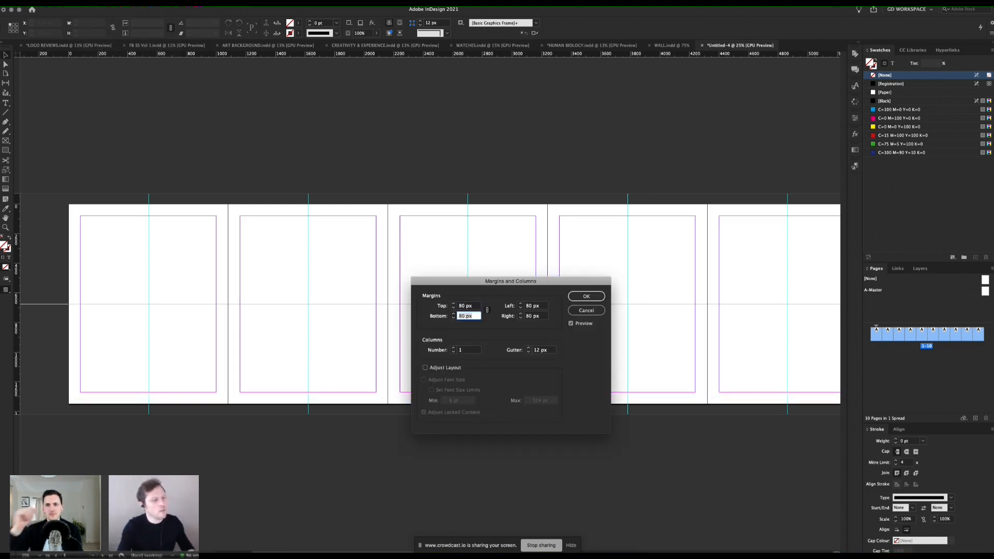
pyautogui.click(586, 297)
# Step: Examine the new margins against the page edges across the spread
pyautogui.press('super+=')
pyautogui.moveTo(166, 272); pyautogui.dragTo(408, 281)
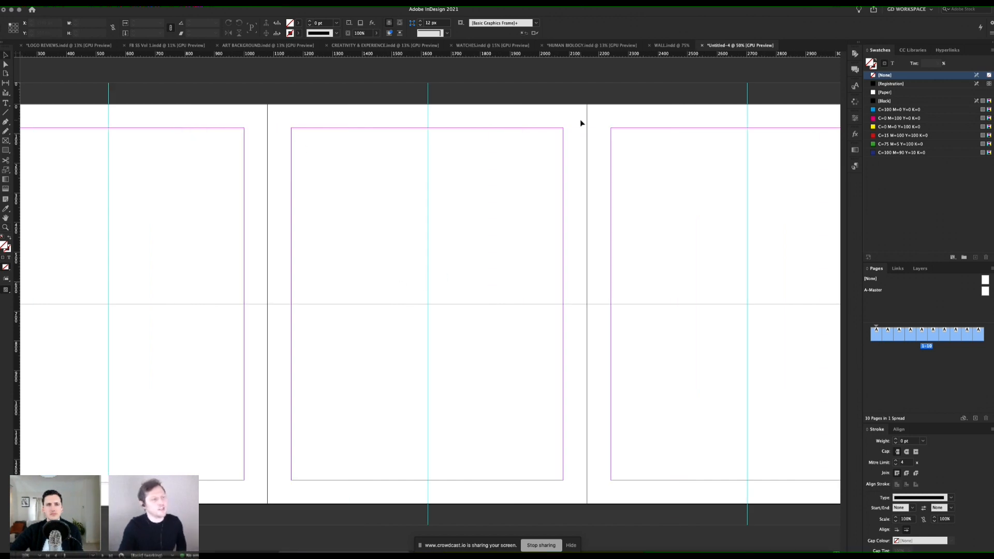
pyautogui.hscroll(3, 486, 250)
pyautogui.press('z')
pyautogui.press('super+minus')
pyautogui.press('super+minus')
pyautogui.click(468, 267)
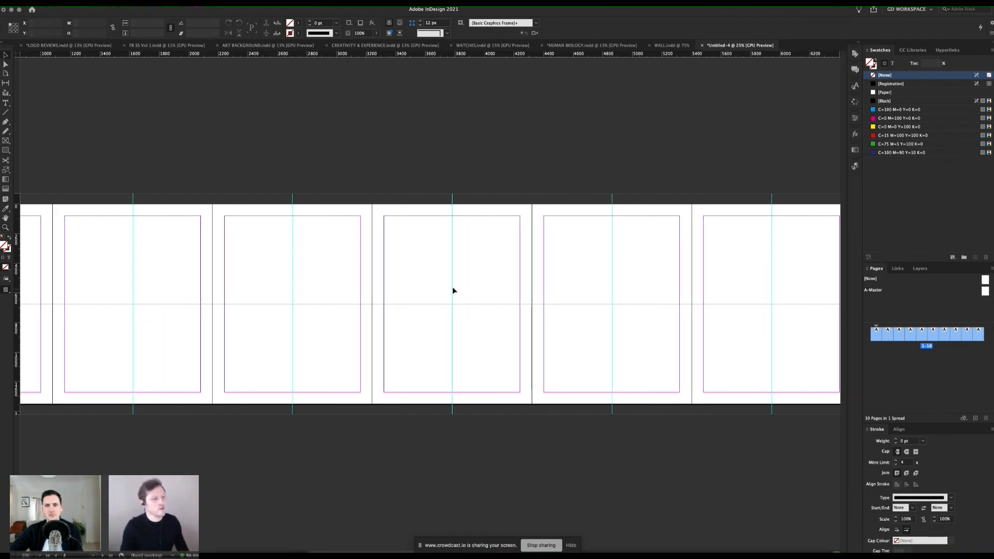
pyautogui.click(428, 274)
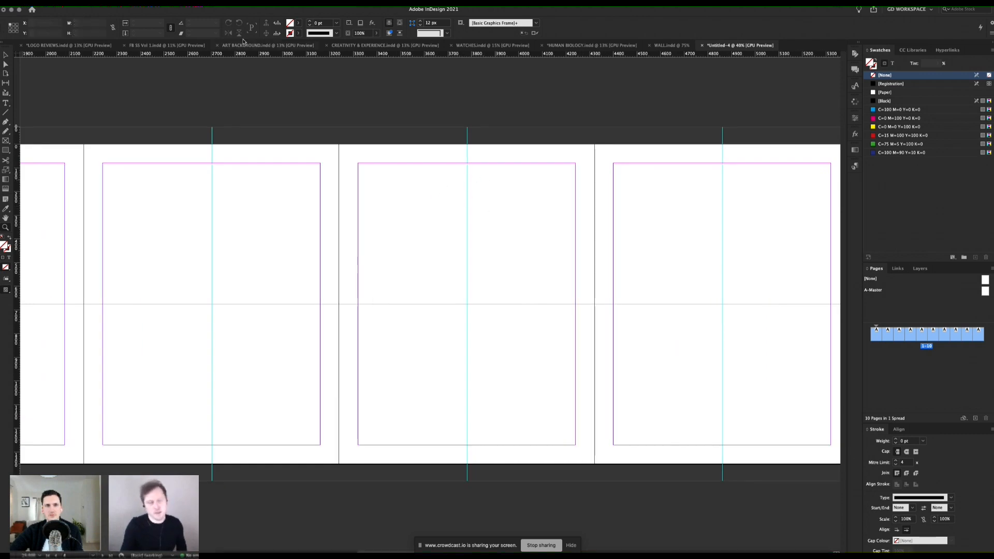
# Step: Try a four-column grid on all pages and revert to a single column
pyautogui.click(91, 2)
pyautogui.click(124, 14)
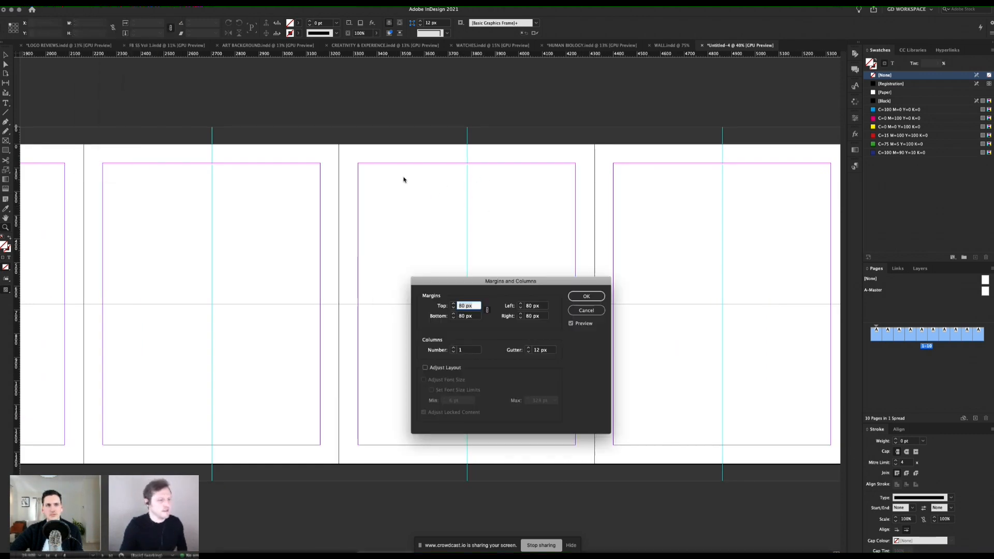
pyautogui.click(454, 348)
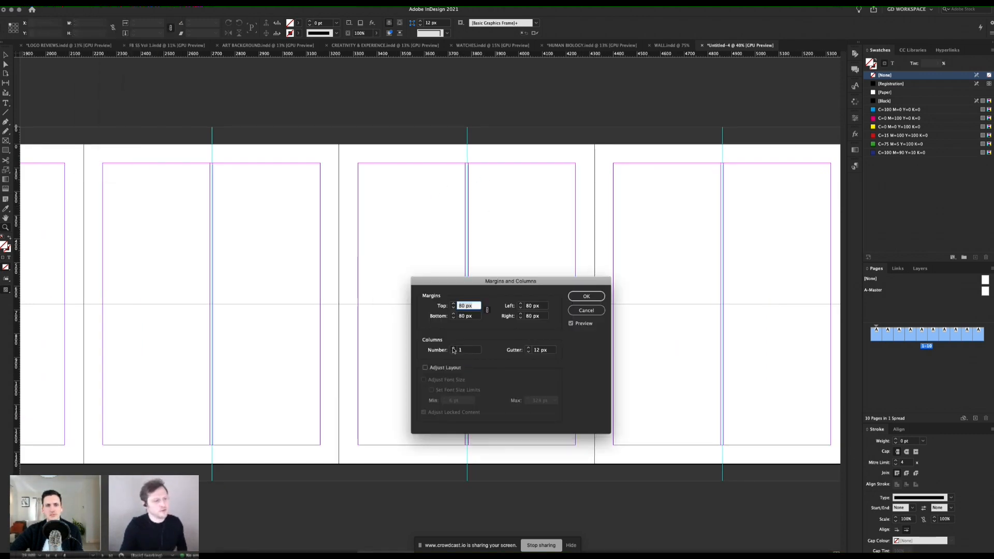
pyautogui.click(454, 349)
pyautogui.click(454, 348)
pyautogui.click(453, 348)
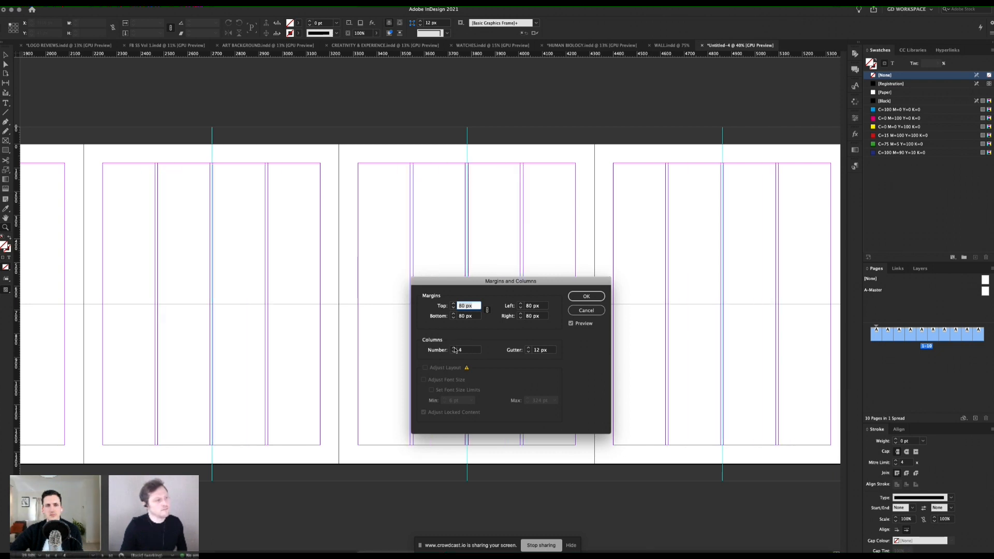
pyautogui.click(453, 352)
pyautogui.click(454, 353)
pyautogui.click(454, 353)
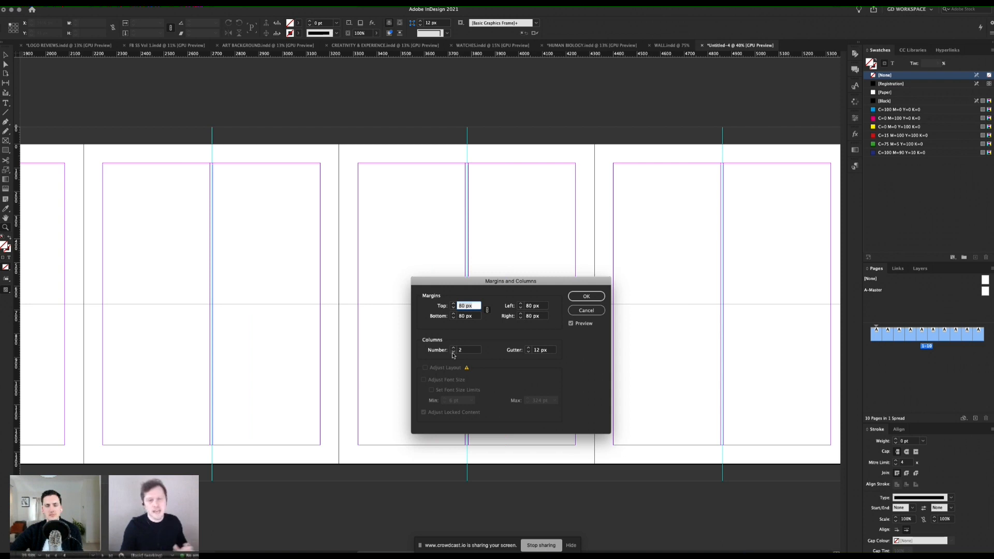
pyautogui.click(454, 353)
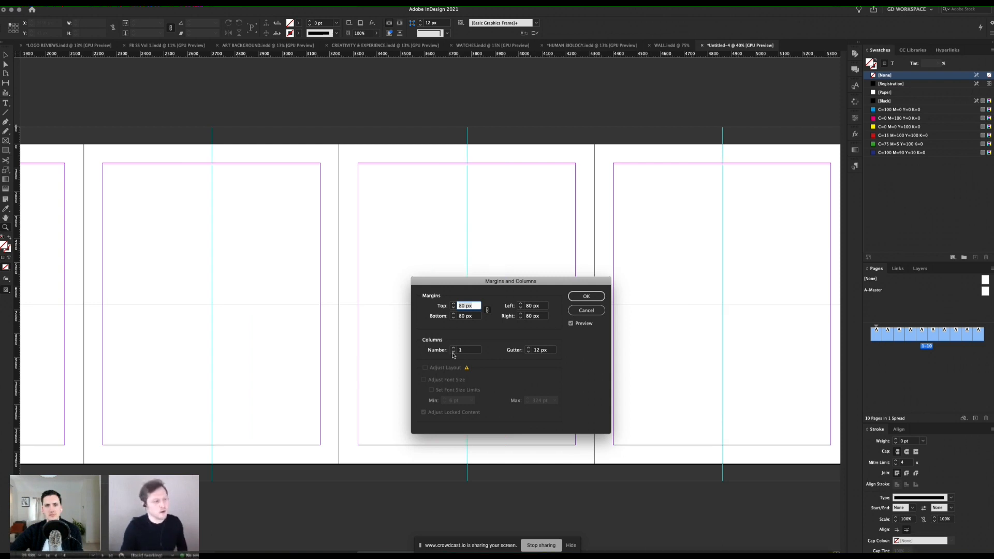
pyautogui.click(578, 296)
# Step: Switch to Finder and open the THE BRAIN text document from the COPY folder in ASSETS
pyautogui.moveTo(173, 285); pyautogui.dragTo(470, 283)
pyautogui.hscroll(-7, 470, 283)
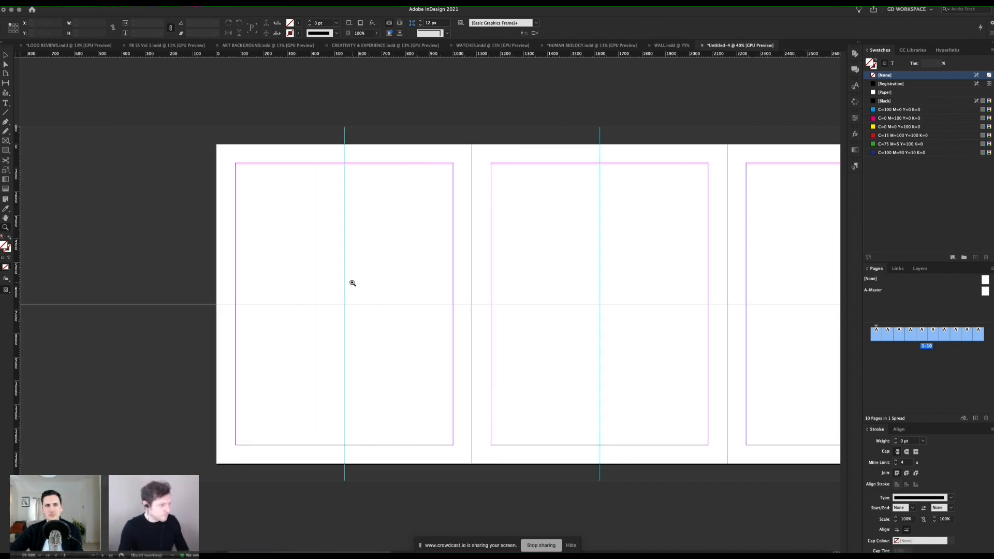
pyautogui.click(352, 283)
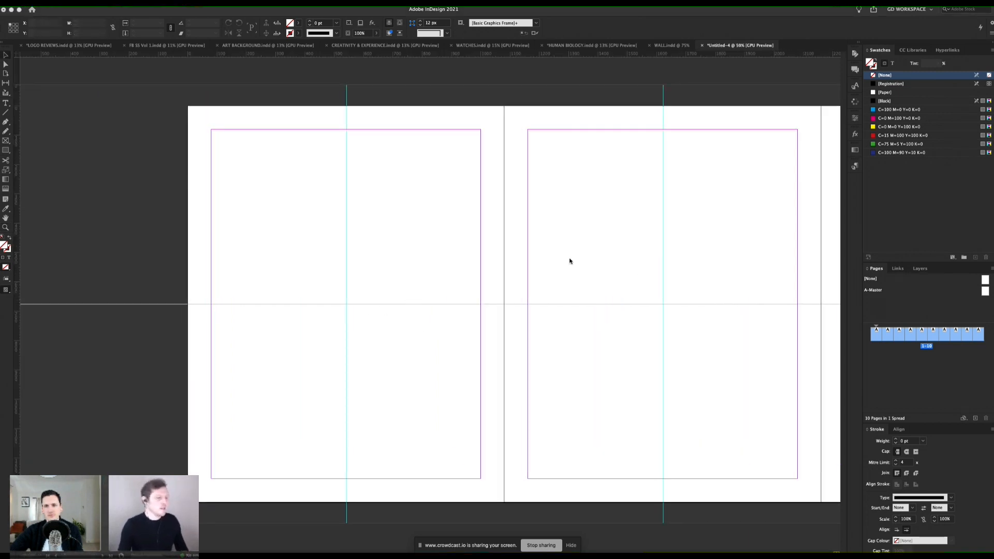
pyautogui.press('super+Tab')
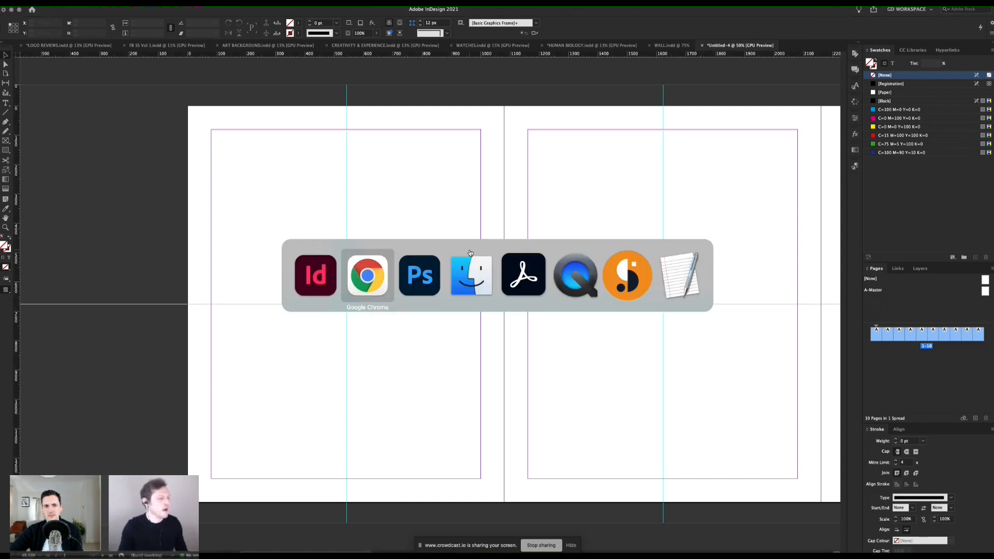
pyautogui.click(471, 252)
pyautogui.doubleClick(260, 200)
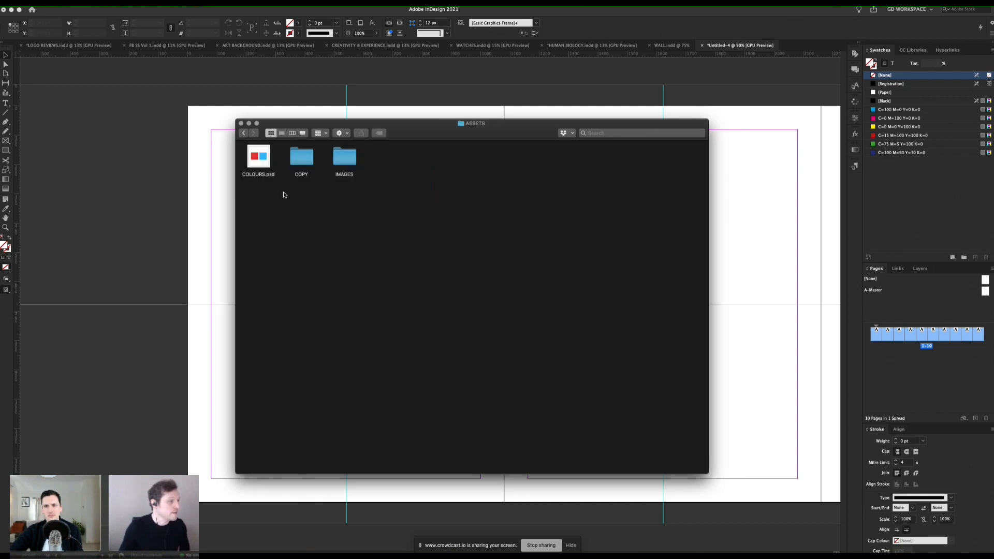
pyautogui.doubleClick(301, 157)
pyautogui.click(265, 164)
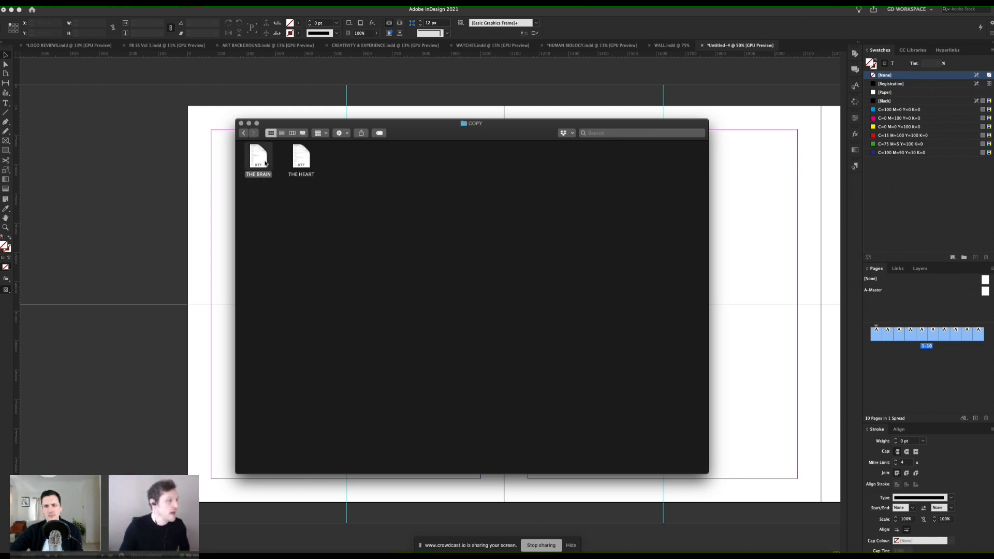
pyautogui.doubleClick(265, 163)
pyautogui.press('super+Tab')
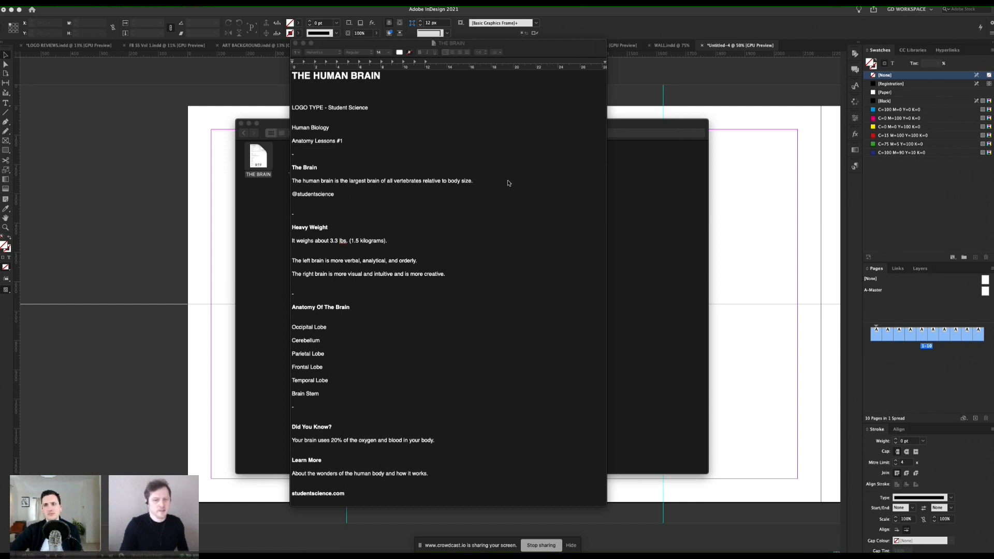
# Step: Check the logo type wording in the THE BRAIN document and switch back to InDesign
pyautogui.click(321, 127)
pyautogui.moveTo(369, 107); pyautogui.dragTo(330, 107)
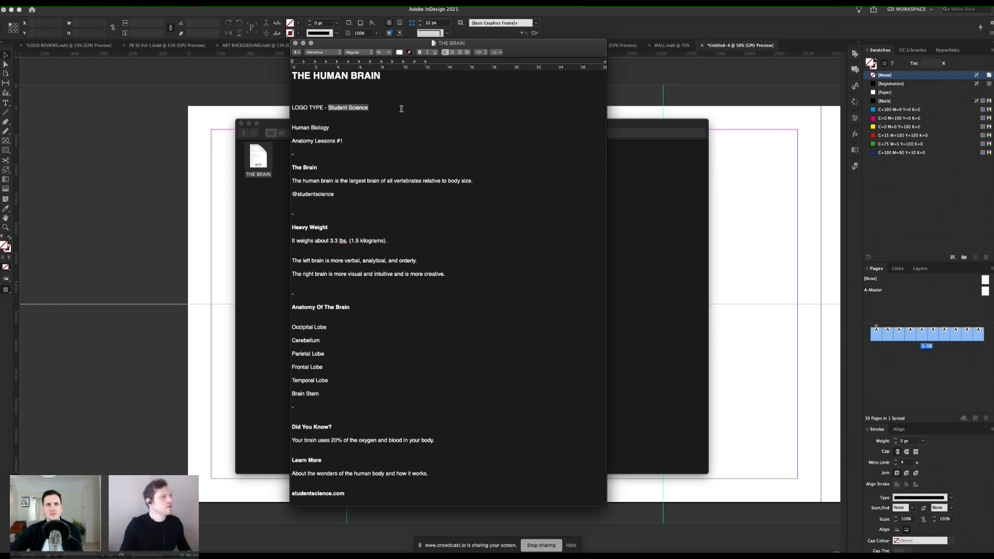
pyautogui.click(145, 233)
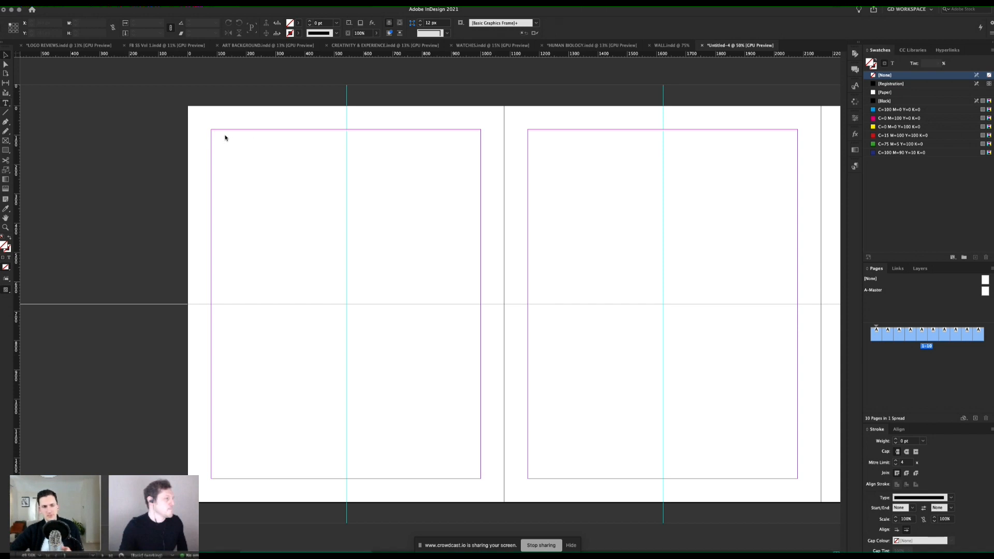
# Step: On the TYPE layer, add a text frame reading Student Science from page 1's upper-left margin corner to the vertical centre guide
pyautogui.press('t')
pyautogui.click(238, 142)
pyautogui.click(538, 293)
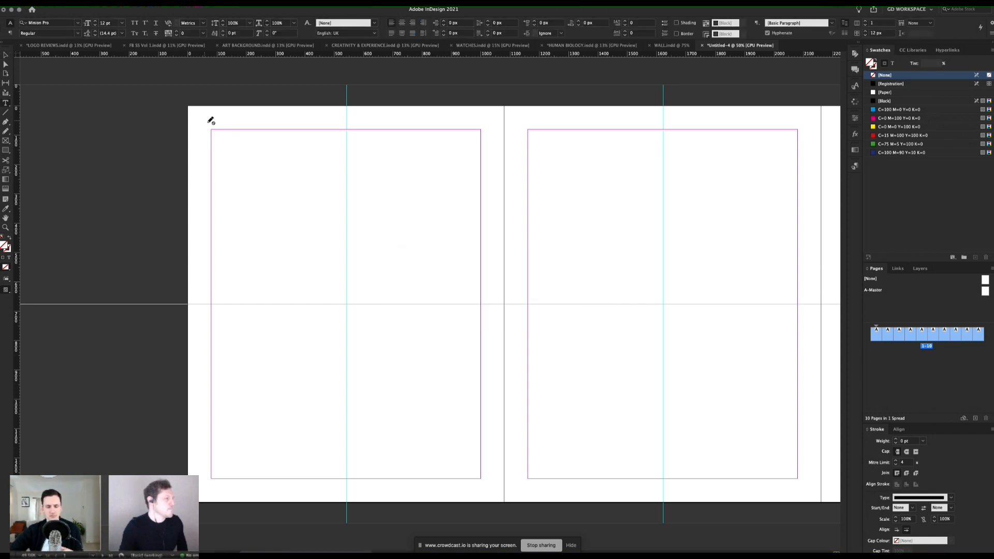
pyautogui.click(920, 269)
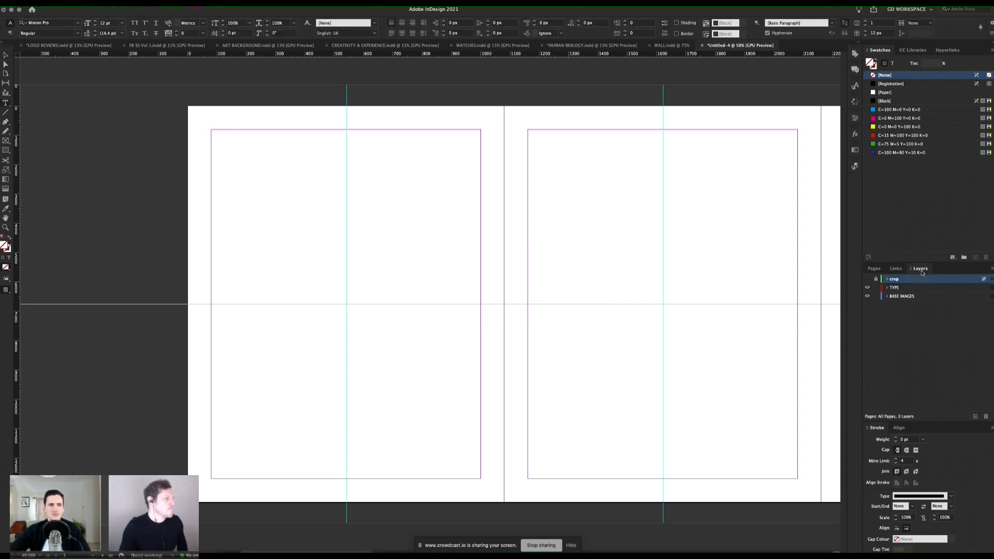
pyautogui.click(897, 288)
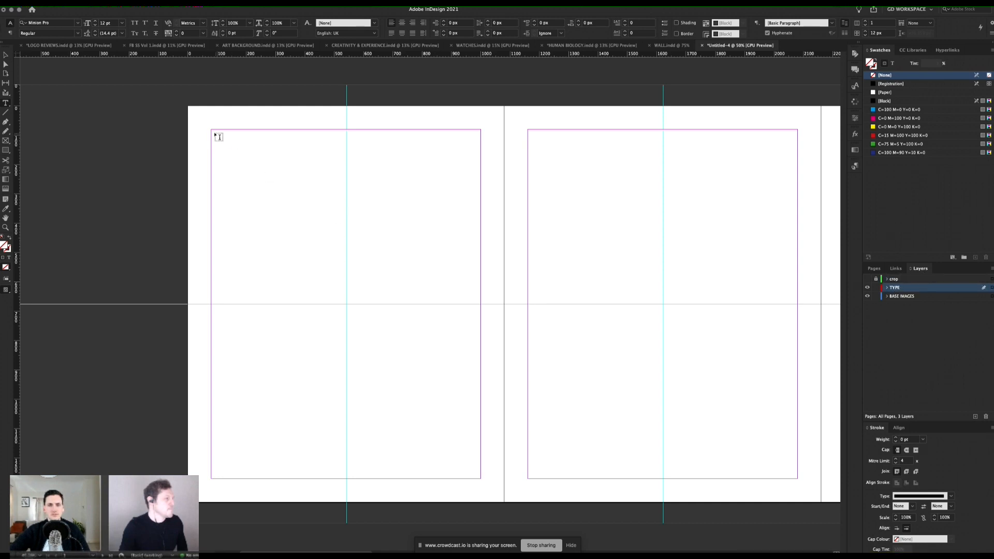
pyautogui.moveTo(212, 130); pyautogui.dragTo(346, 225)
pyautogui.write('Student Science')
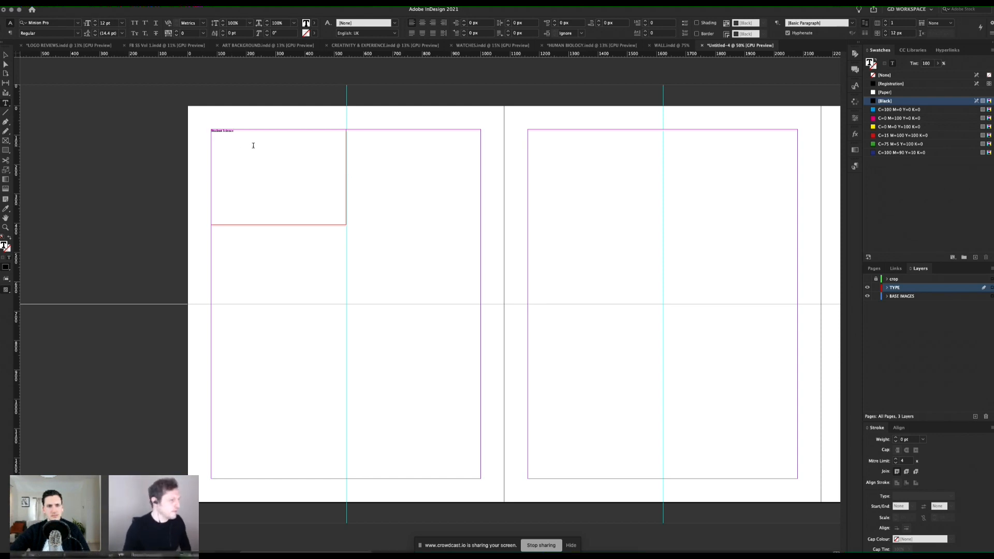
# Step: Format the Student Science text at 55 pt in Beautiful Minds Serif One
pyautogui.press('super+a')
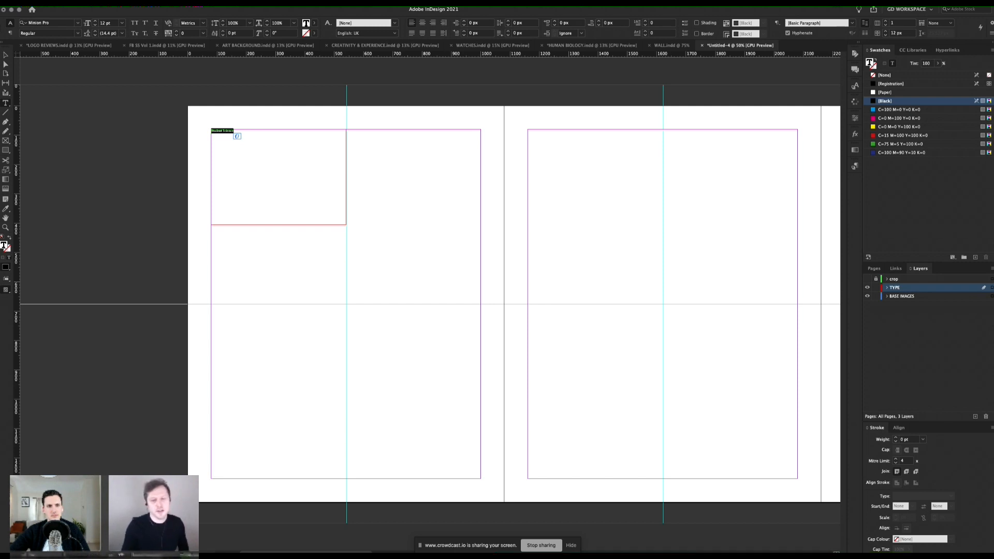
pyautogui.click(107, 23)
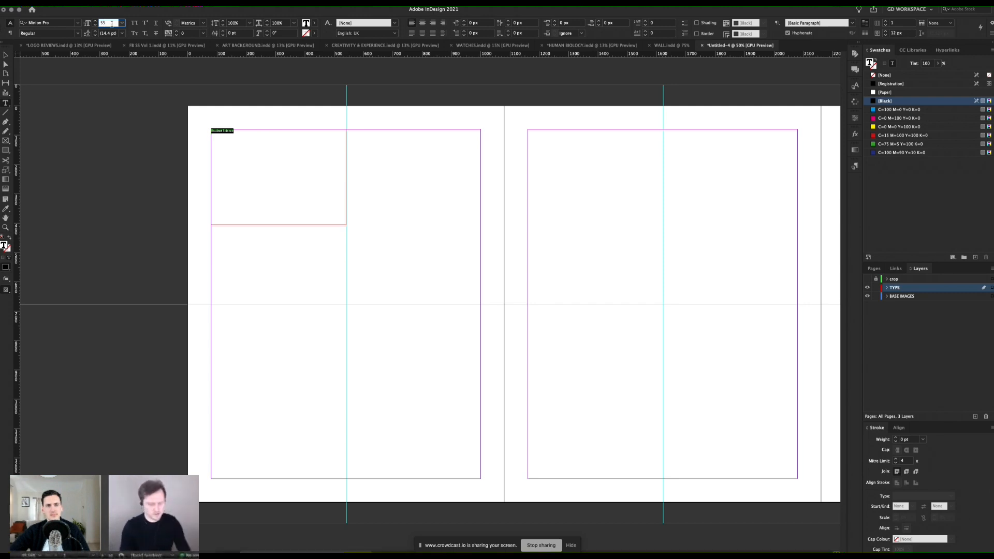
pyautogui.press('Return')
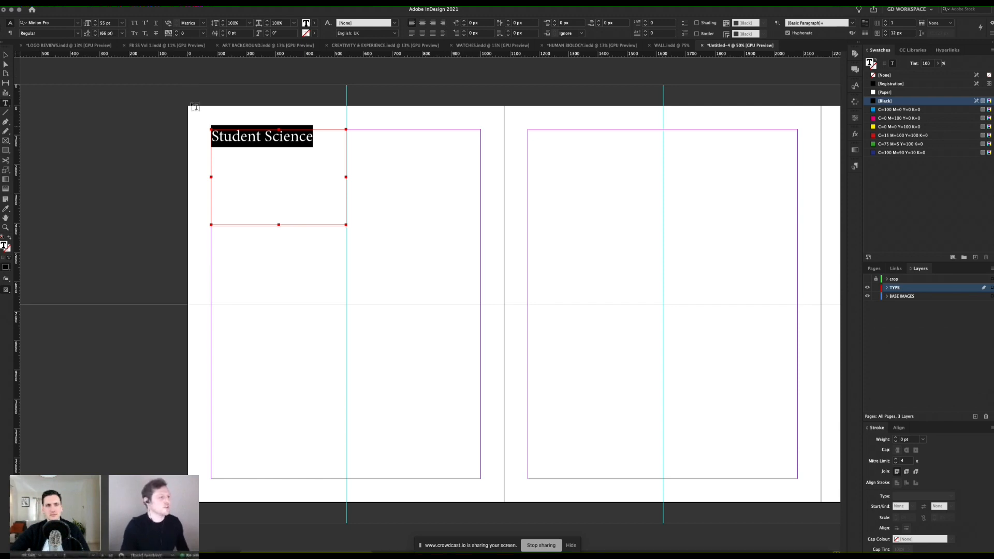
pyautogui.click(46, 24)
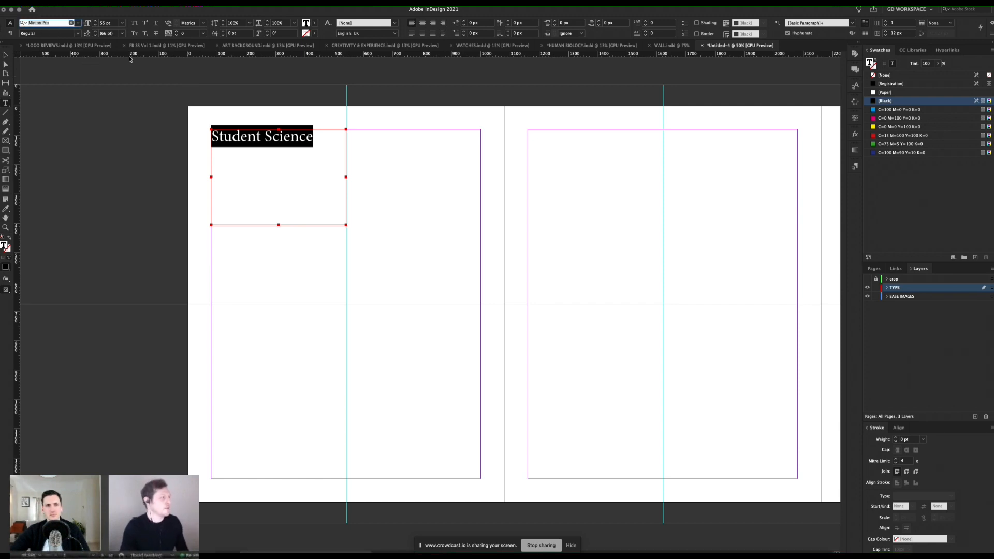
pyautogui.write('beaut')
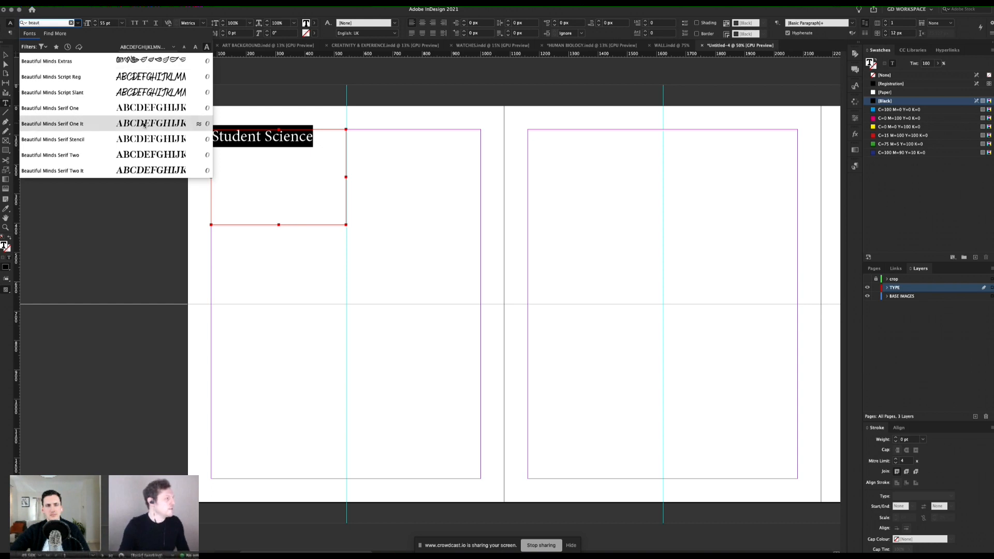
pyautogui.click(81, 110)
pyautogui.click(324, 153)
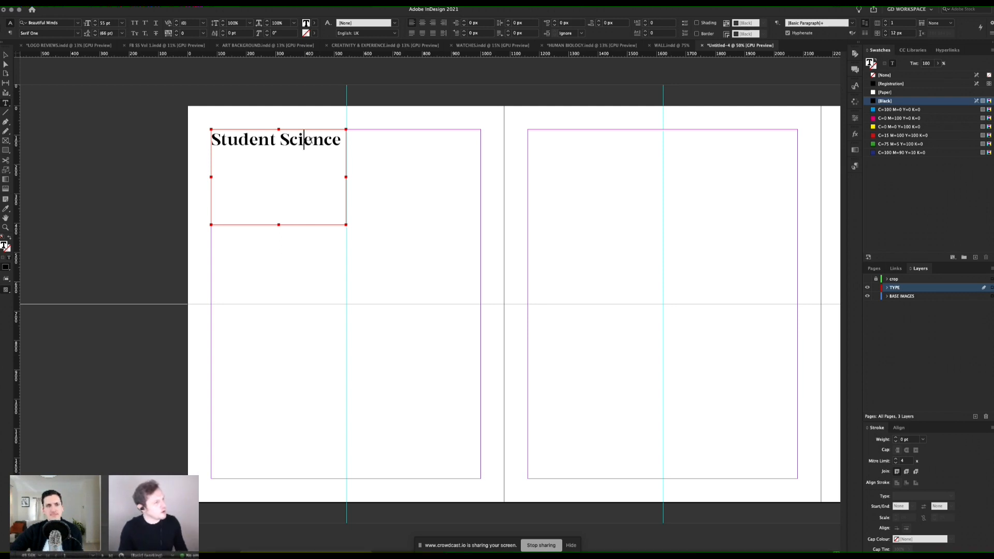
pyautogui.tripleClick(343, 141)
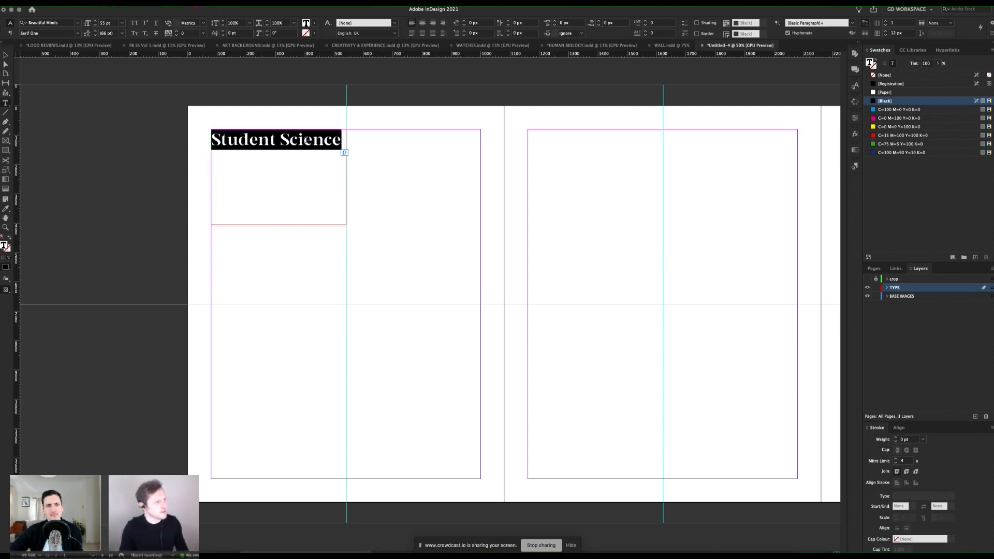
# Step: Tighten the tracking of the Student Science text to -40
pyautogui.tripleClick(307, 140)
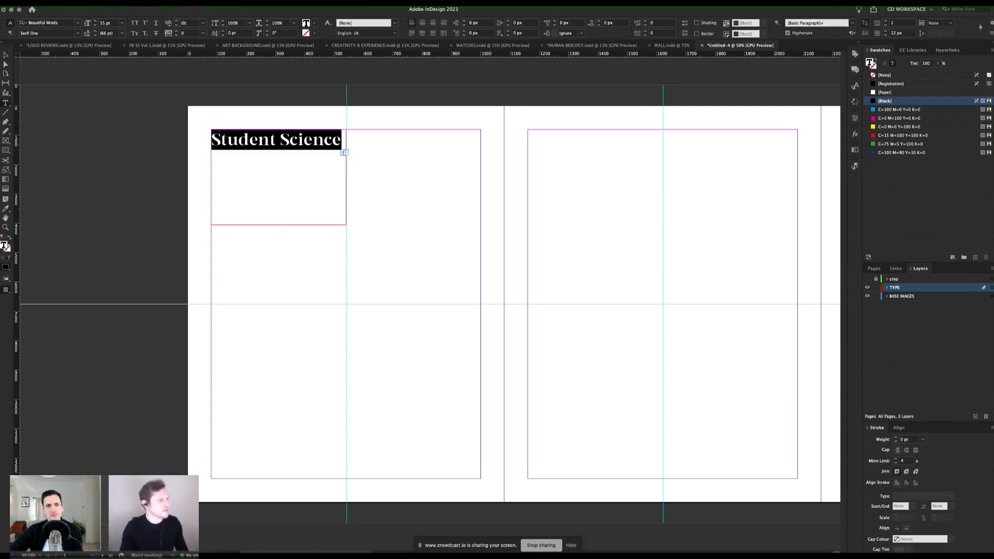
pyautogui.hotkey('alt', 'Left')
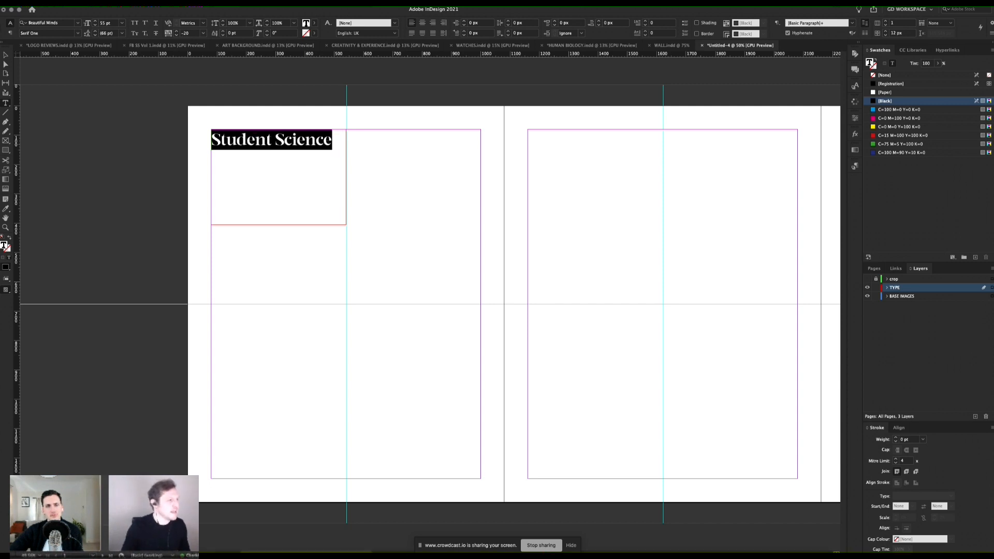
pyautogui.click(6, 55)
pyautogui.click(357, 194)
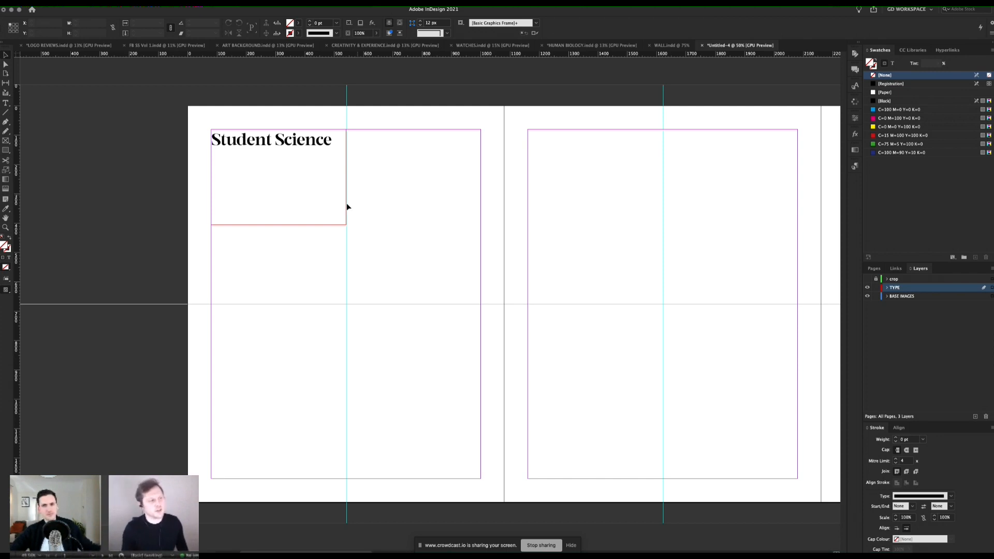
# Step: Shorten the Student Science text frame from its lower edge to about 117 px high, and deselect it
pyautogui.click(331, 212)
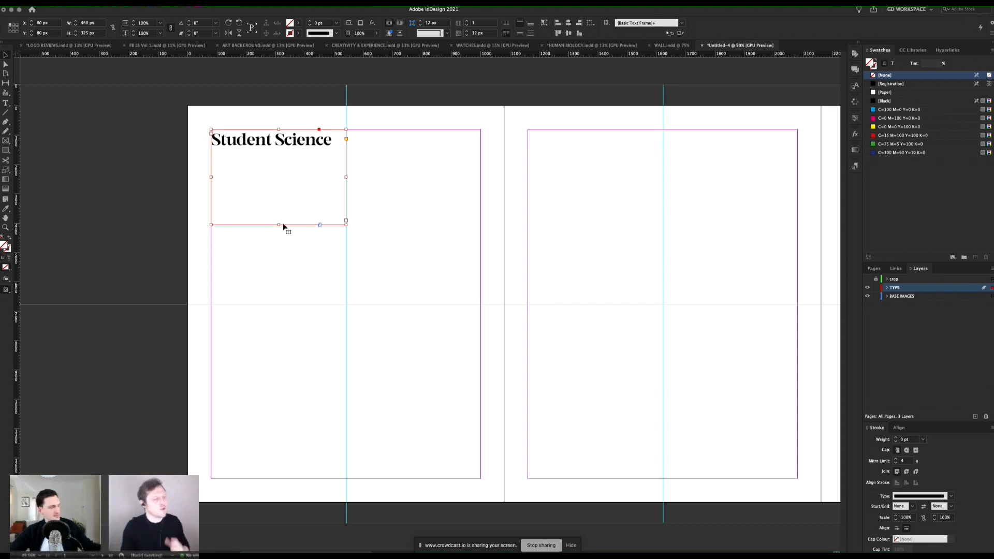
pyautogui.moveTo(281, 225); pyautogui.dragTo(283, 164)
pyautogui.press('super+z')
pyautogui.press('super+shift+a')
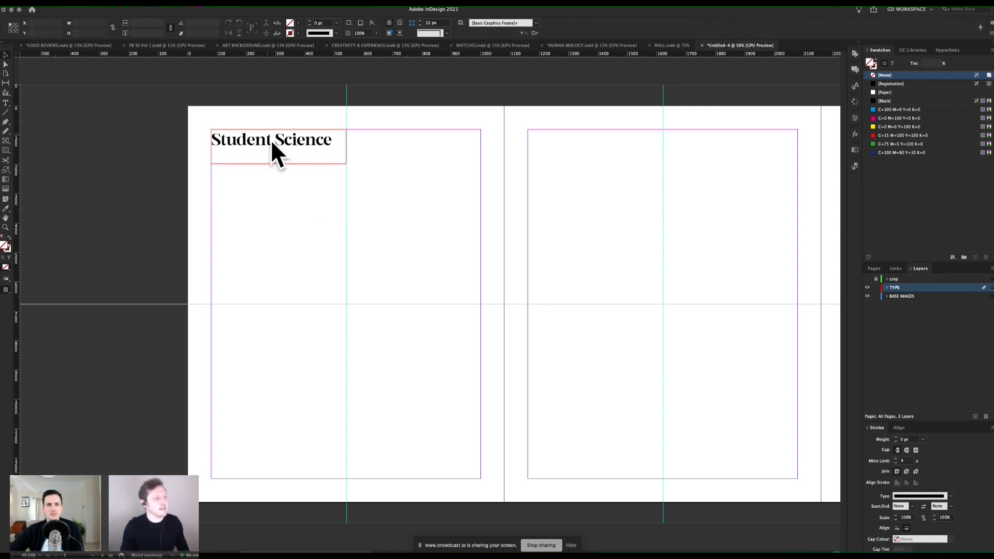
# Step: Try enlarging the Student Science text frame to about 666 × 361 px, and undo the resize
pyautogui.click(346, 164)
pyautogui.moveTo(346, 165); pyautogui.dragTo(406, 235)
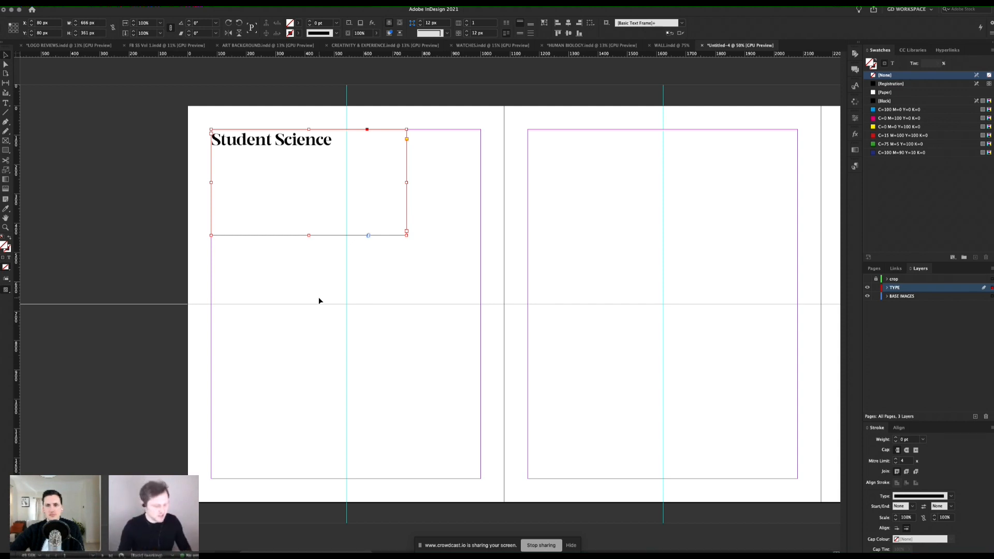
pyautogui.hotkey('ctrl', 'z')
pyautogui.click(305, 211)
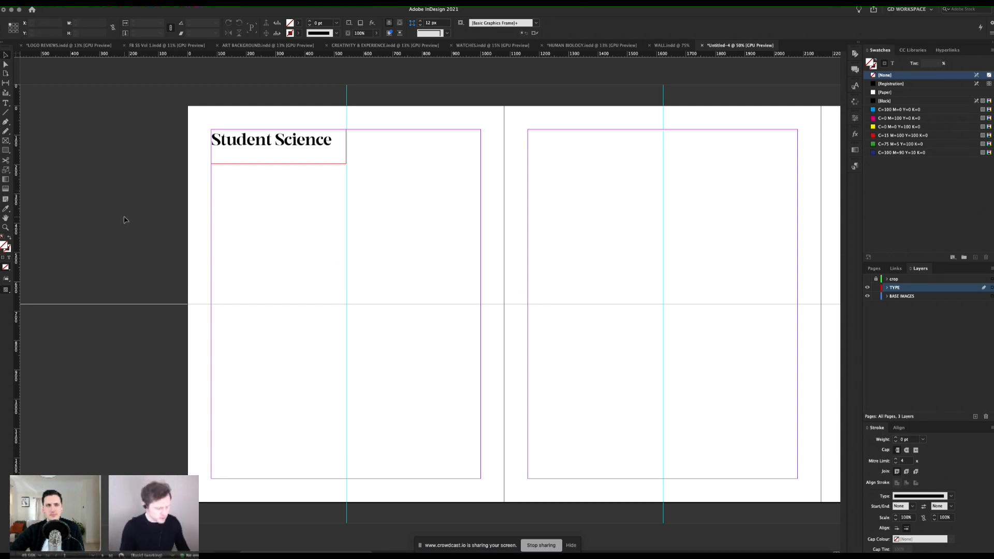
# Step: Place COLOURS.psd from the ASSETS folder on the pasteboard beside page 1
pyautogui.press('super+d')
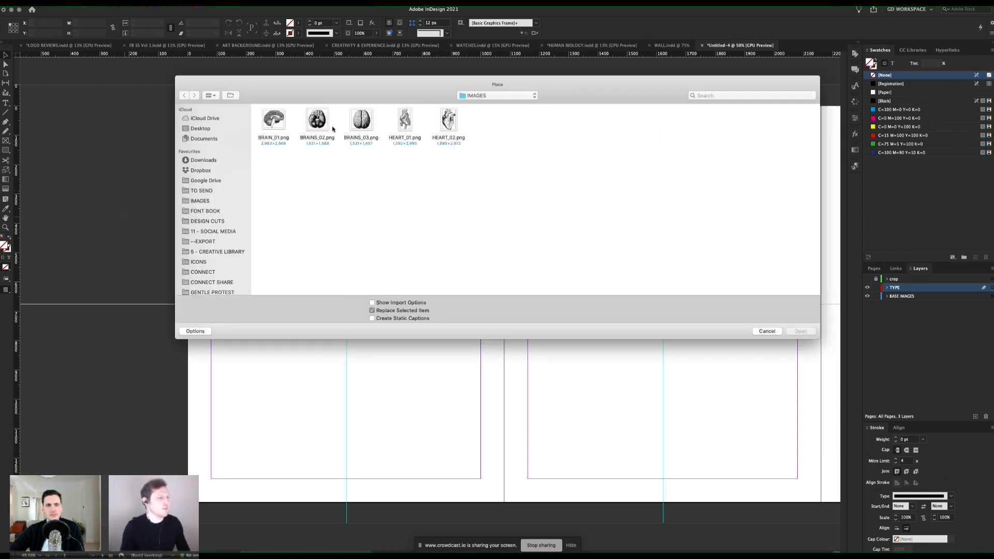
pyautogui.click(480, 95)
pyautogui.click(477, 108)
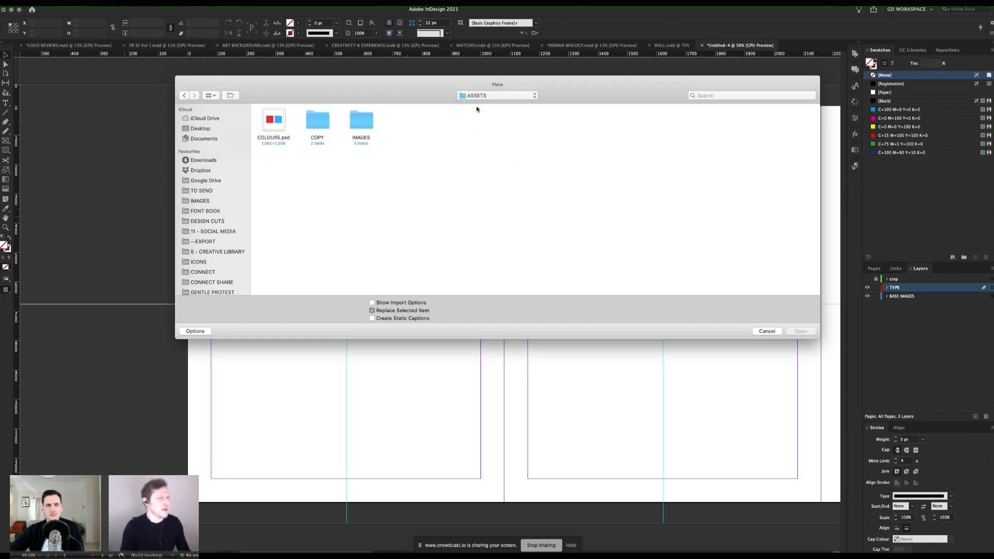
pyautogui.doubleClick(265, 125)
pyautogui.moveTo(35, 139); pyautogui.dragTo(162, 265)
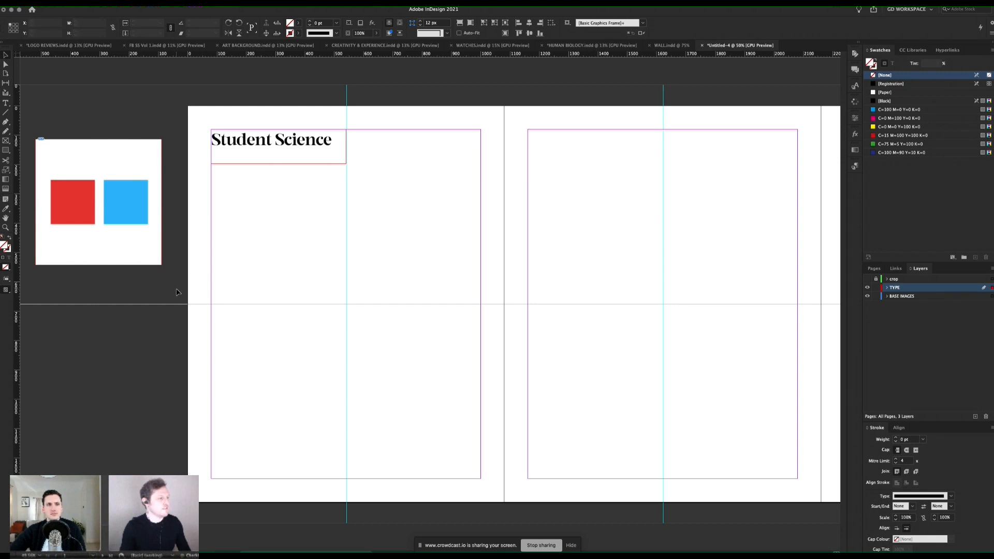
pyautogui.click(201, 286)
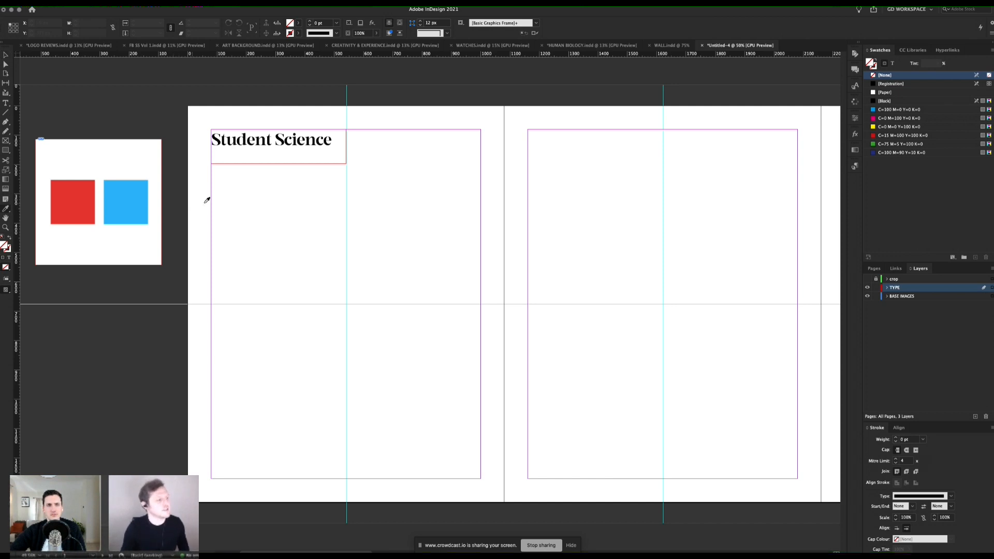
# Step: Sample the red square of the placed colour image and add it to the swatches
pyautogui.click(73, 194)
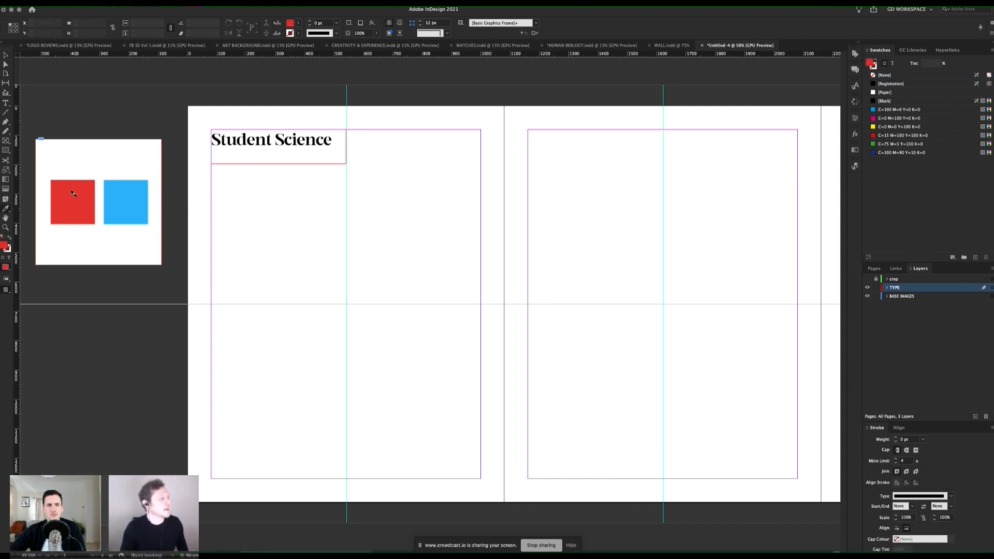
pyautogui.rightClick(4, 249)
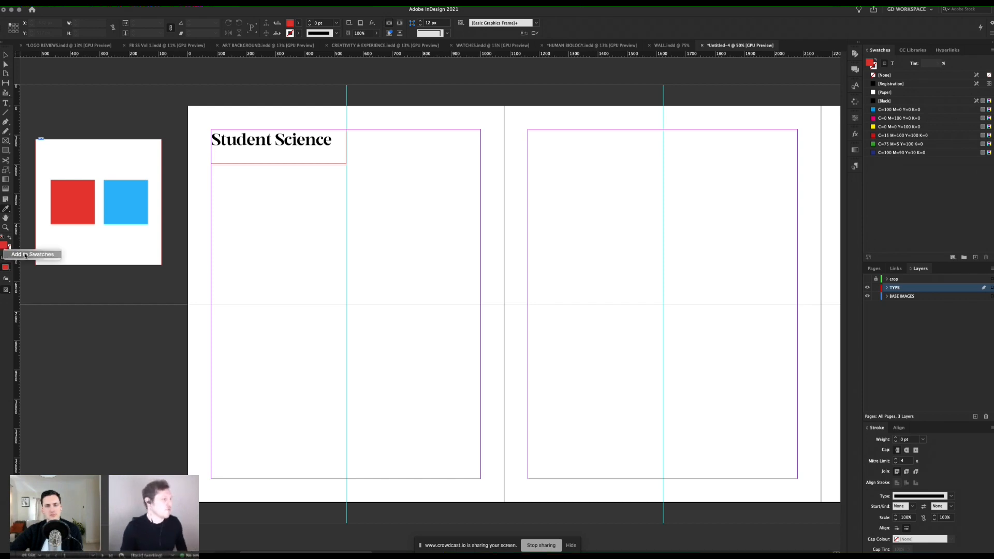
pyautogui.click(20, 252)
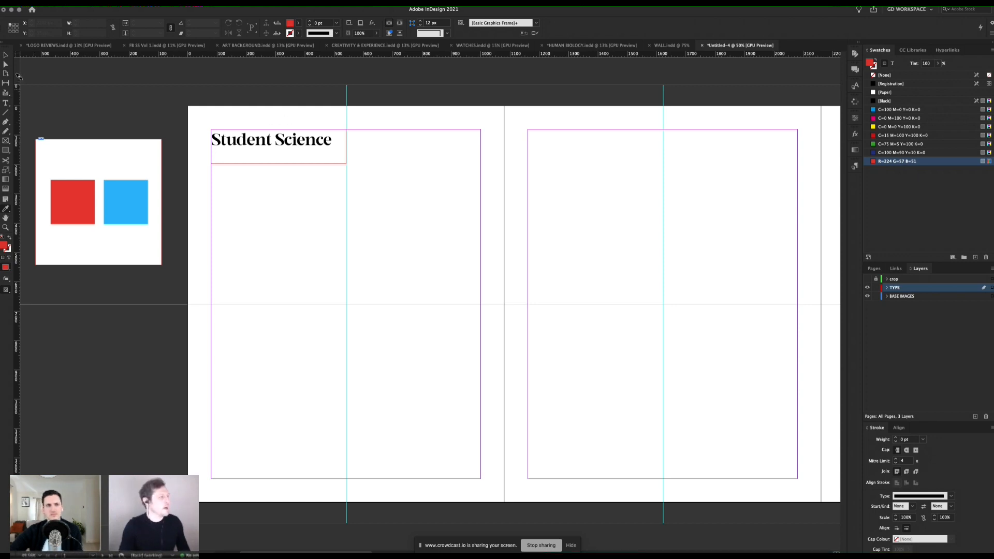
# Step: Colour the Student Science text with the red swatch R=224 G=57 B=51
pyautogui.tripleClick(264, 146)
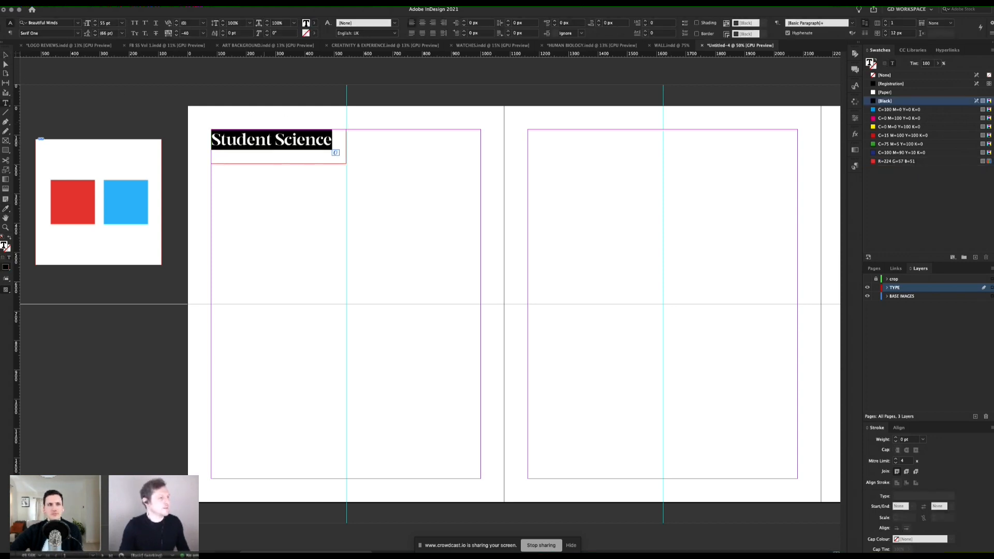
pyautogui.click(884, 162)
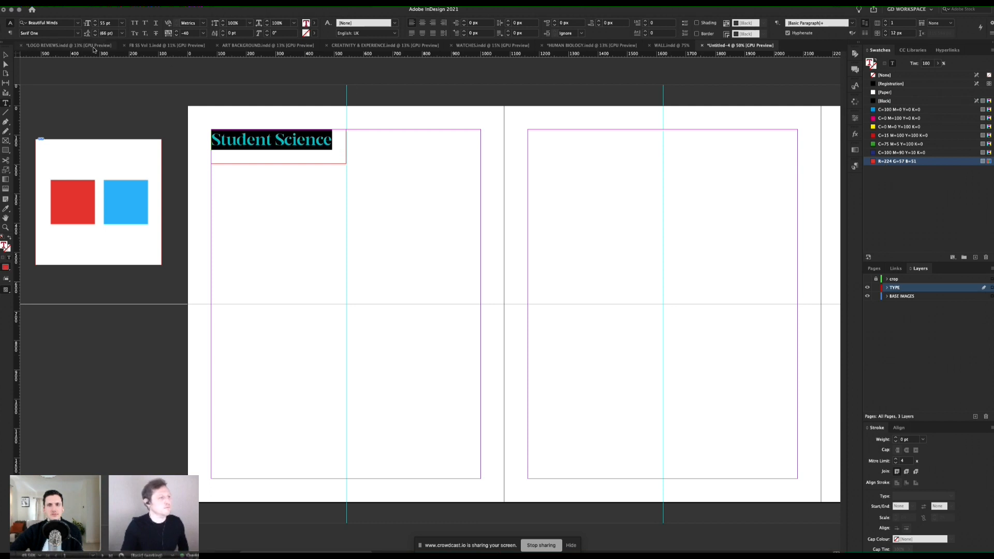
pyautogui.press('Escape')
pyautogui.click(507, 245)
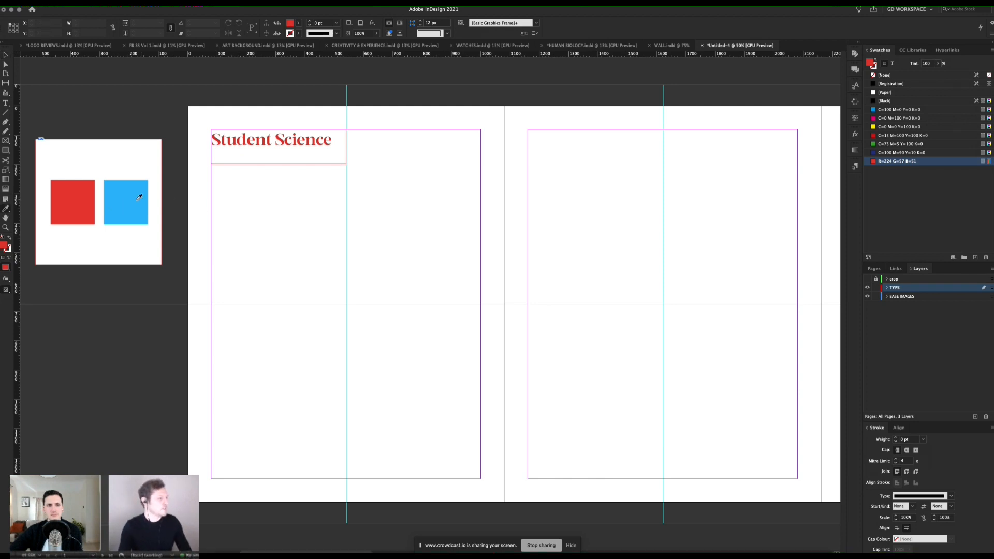
# Step: Sample the blue square of the placed colour image and add it to the swatches as R=47 G=180 B=244
pyautogui.click(104, 208)
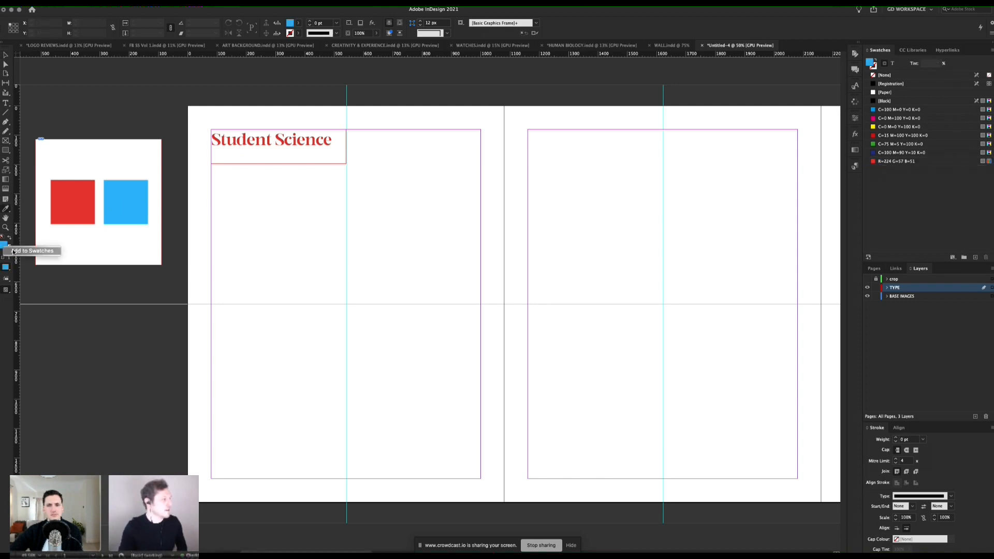
pyautogui.click(5, 55)
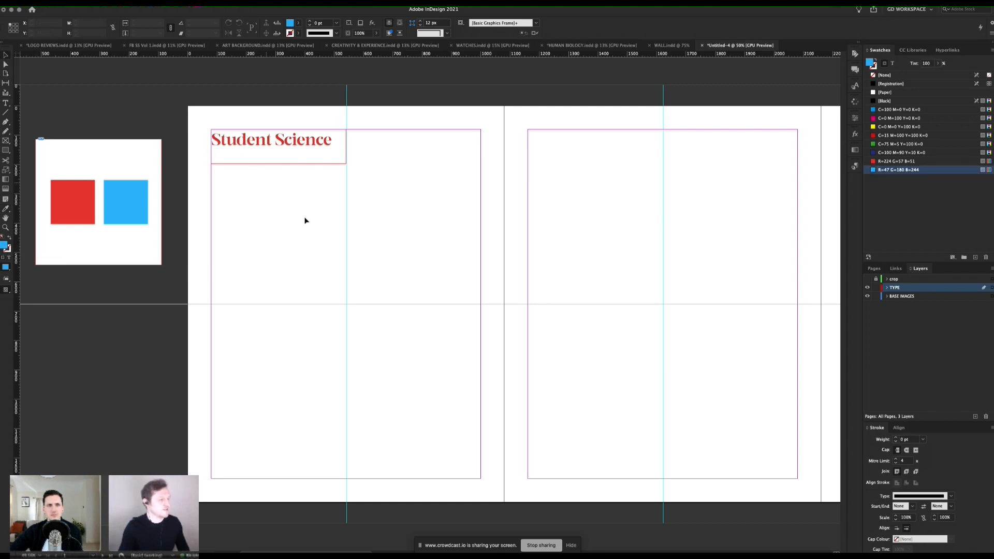
pyautogui.press('super+Tab')
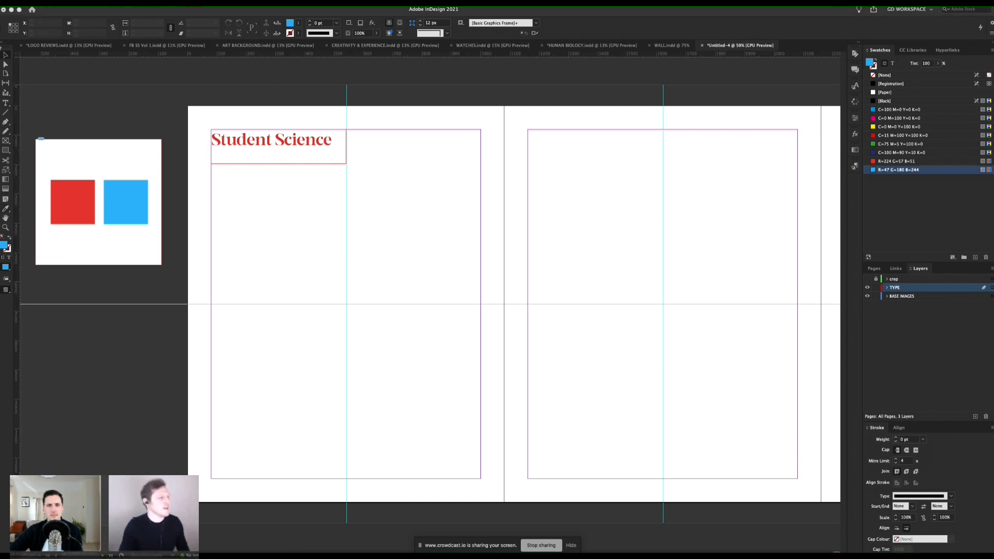
pyautogui.click(7, 56)
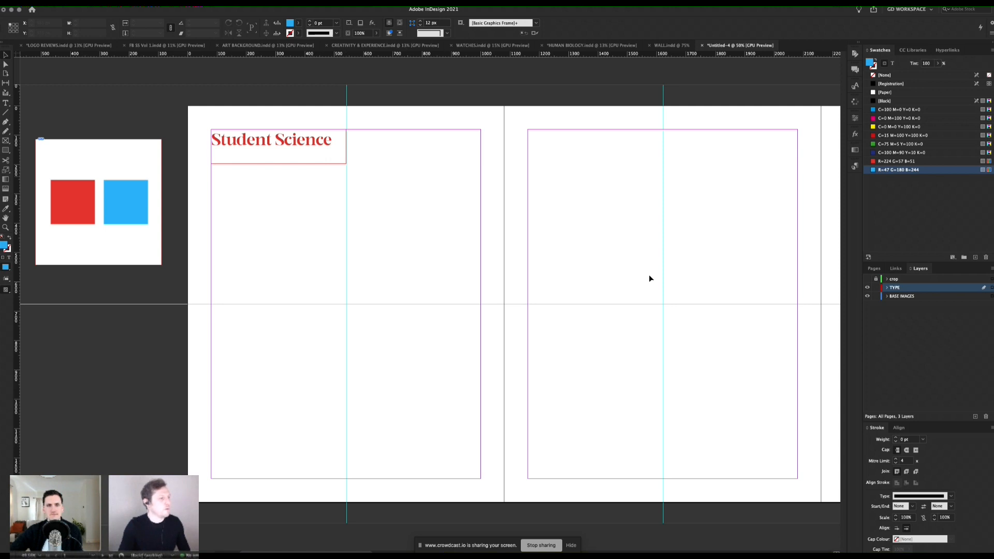
# Step: Preview page 1 with the crop layer shown and hidden, and return to normal view with the layer hidden
pyautogui.click(916, 279)
pyautogui.click(868, 279)
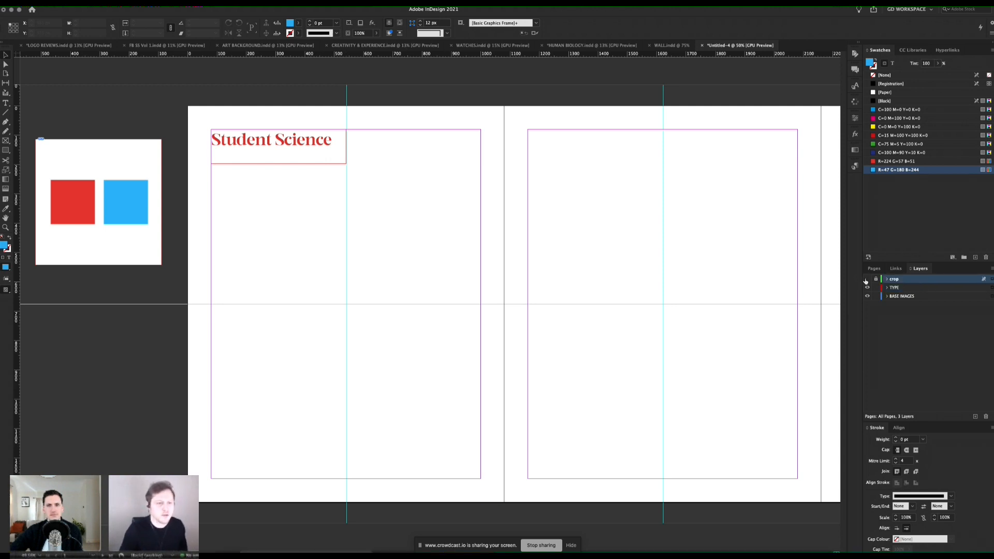
pyautogui.press('w')
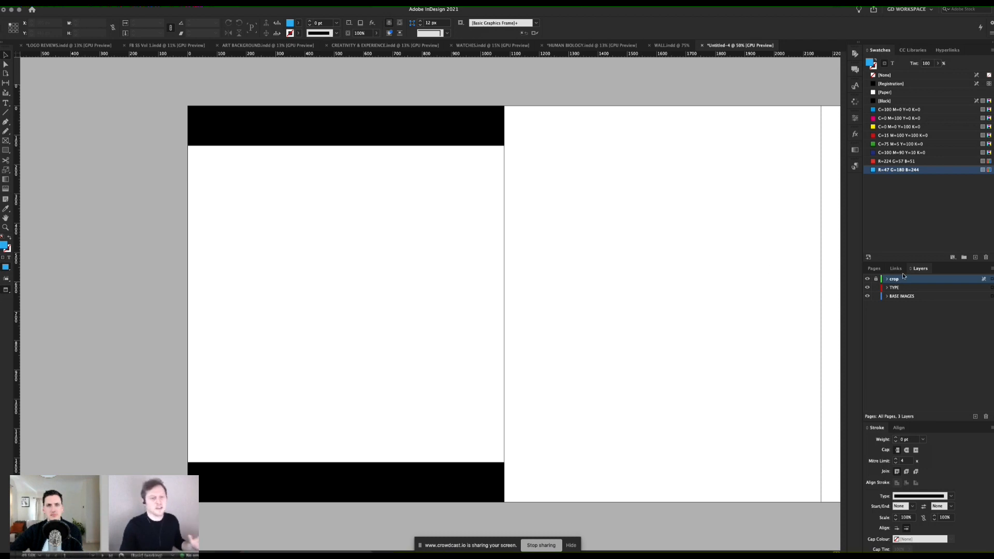
pyautogui.click(867, 280)
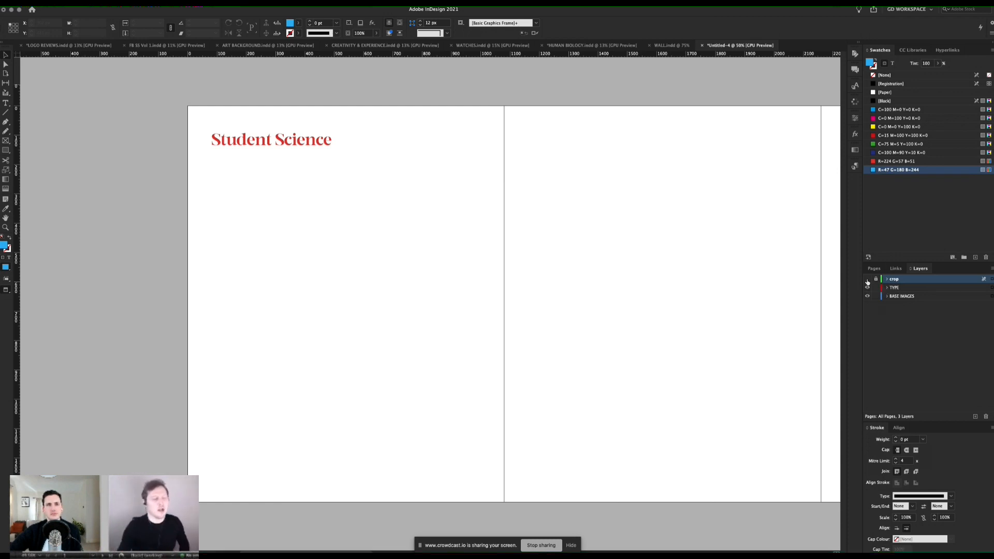
pyautogui.click(867, 279)
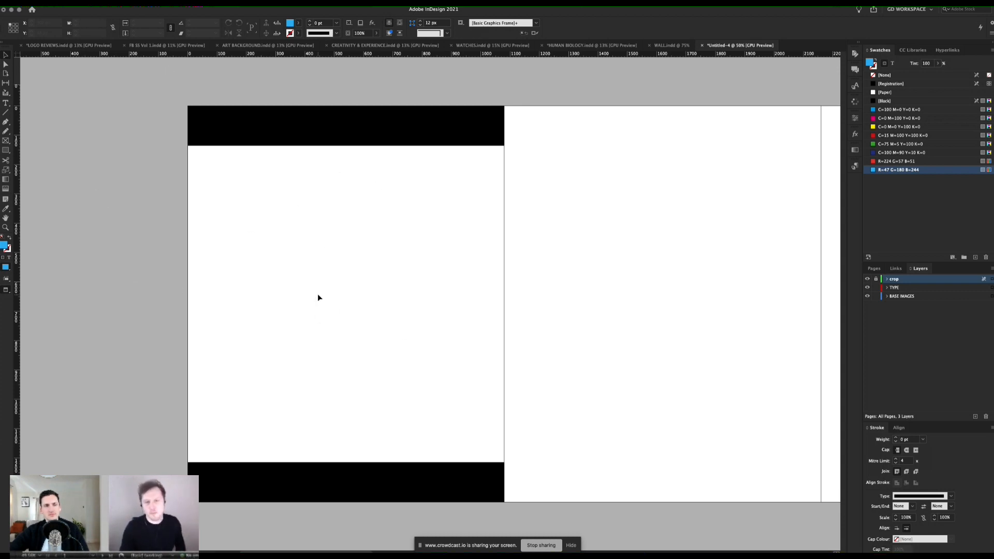
pyautogui.click(867, 279)
pyautogui.press('w')
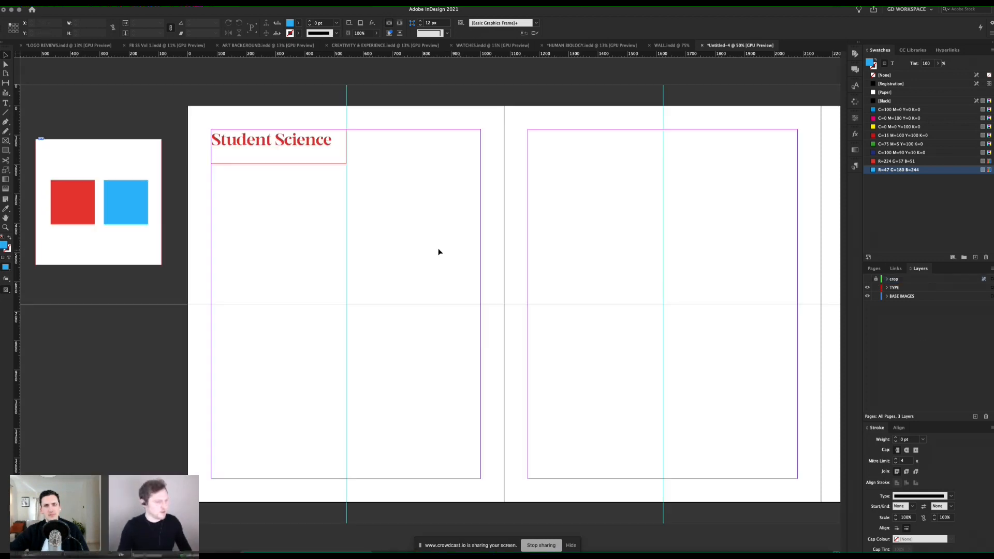
# Step: Duplicate the Student Science frame lower on page 1 and enlarge the copy to about 986 × 458 px
pyautogui.click(333, 161)
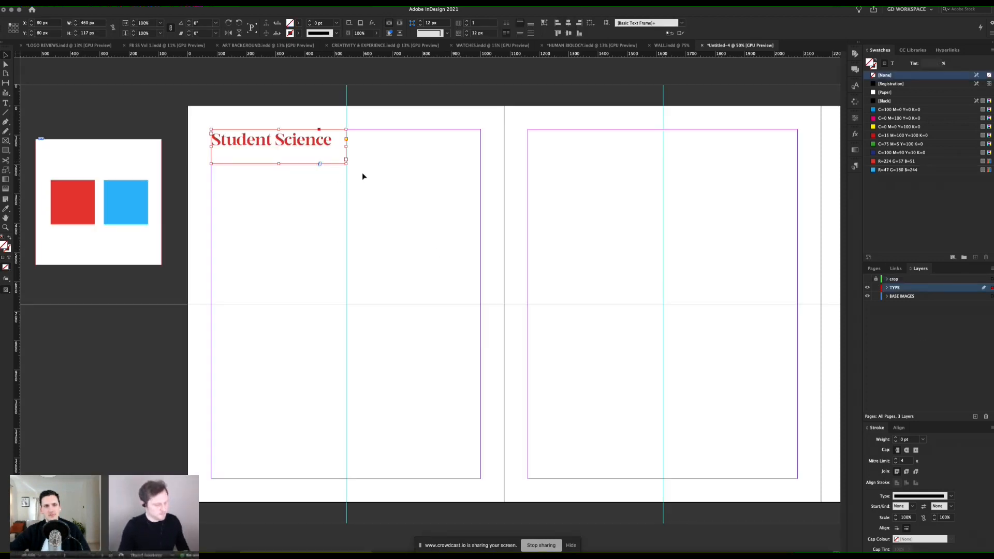
pyautogui.moveTo(318, 159); pyautogui.dragTo(492, 387)
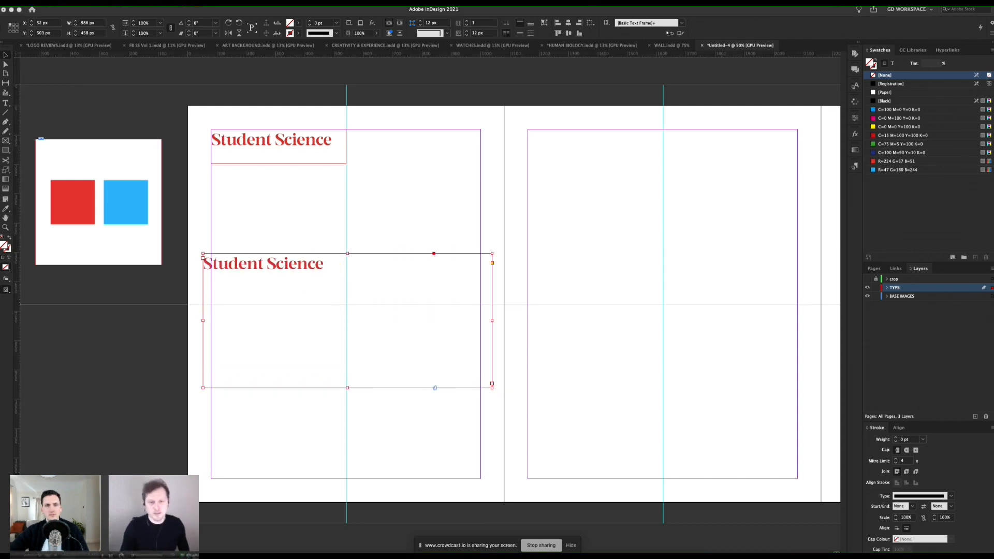
# Step: Centre the duplicated Student Science text horizontally and vertically within its frame
pyautogui.doubleClick(295, 271)
pyautogui.press('super+a')
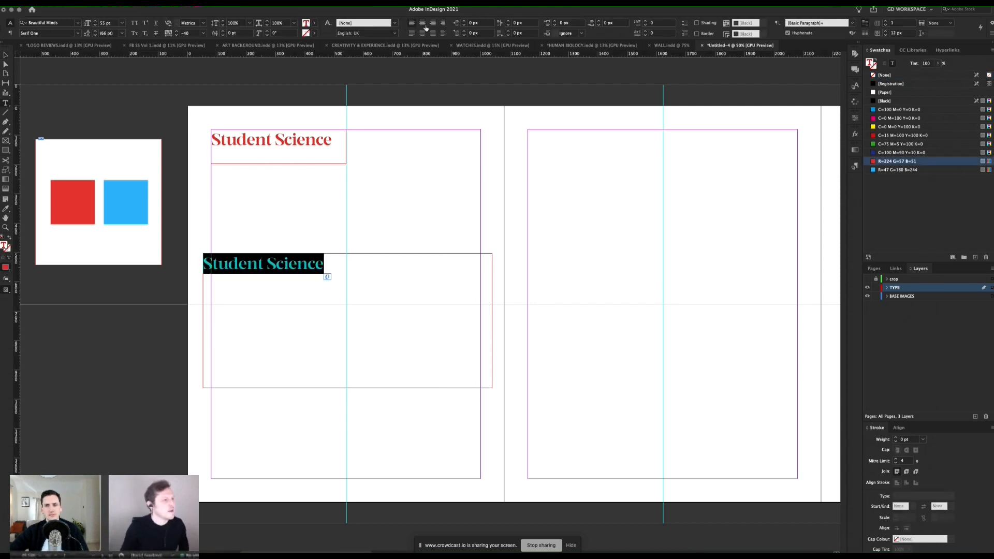
pyautogui.click(422, 25)
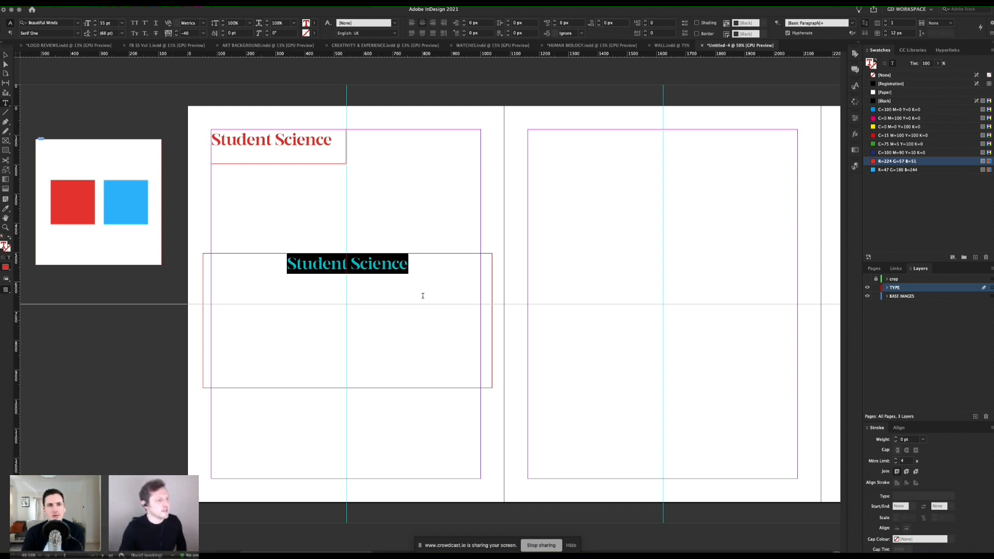
pyautogui.click(9, 57)
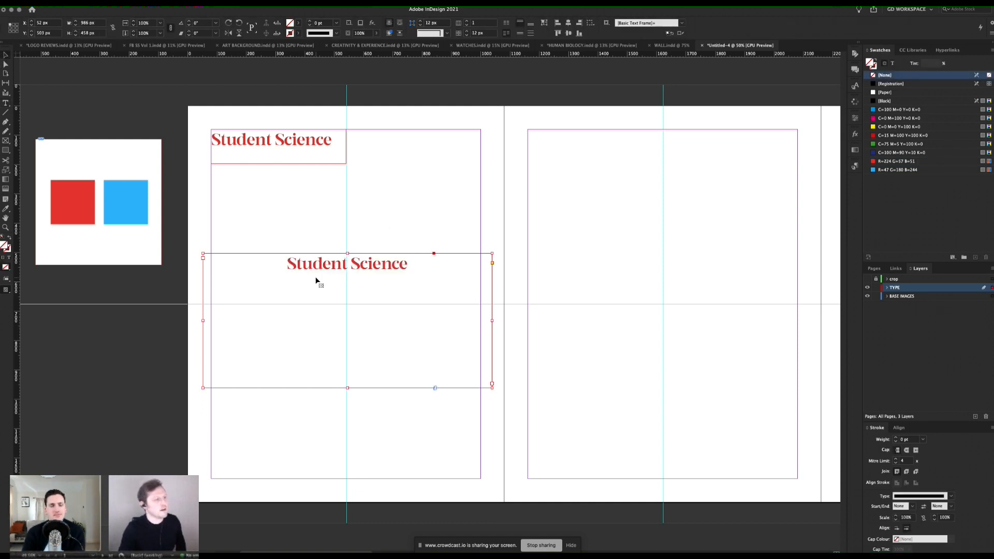
pyautogui.click(519, 35)
pyautogui.click(469, 197)
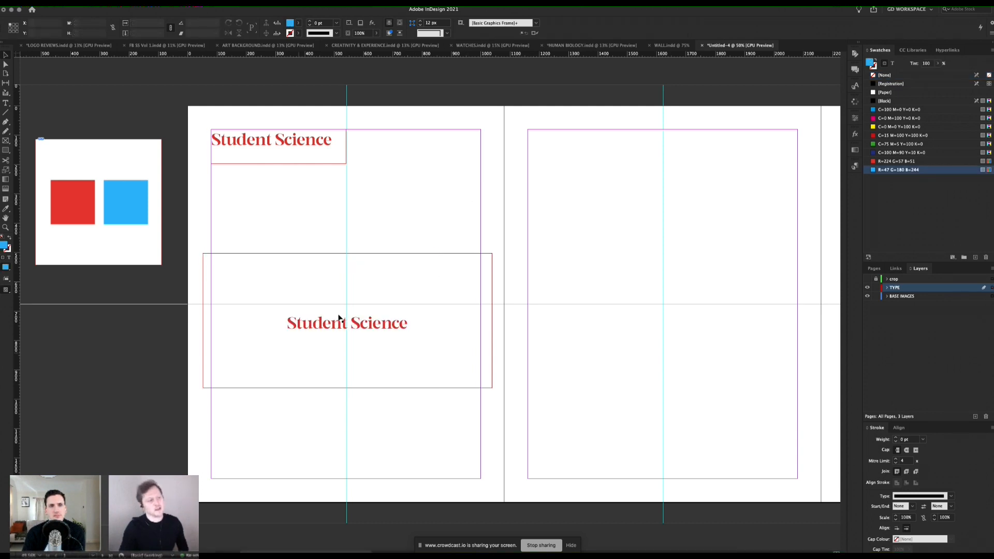
# Step: Change the font of the duplicated, centred Student Science text on page 1 to Unlucky
pyautogui.doubleClick(383, 329)
pyautogui.press('super+a')
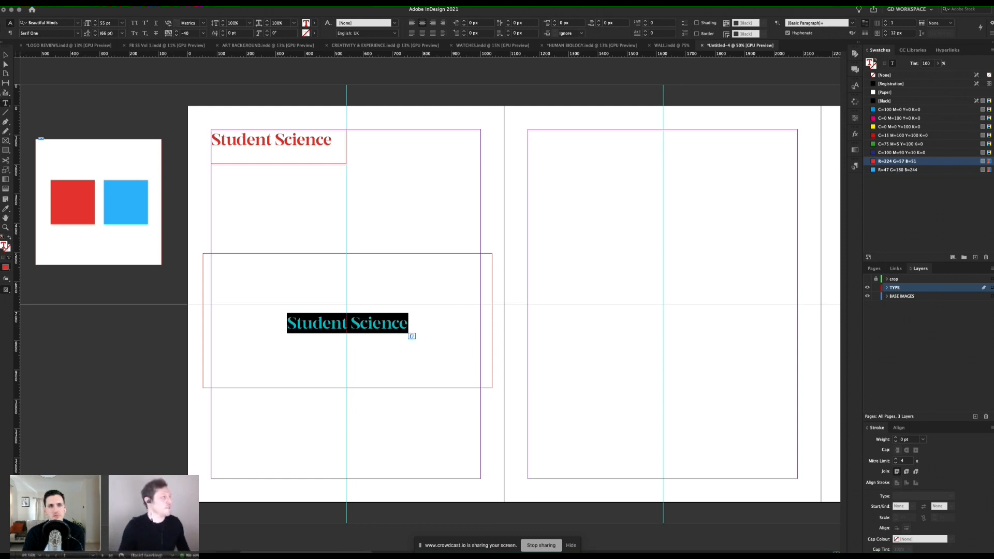
pyautogui.click(55, 24)
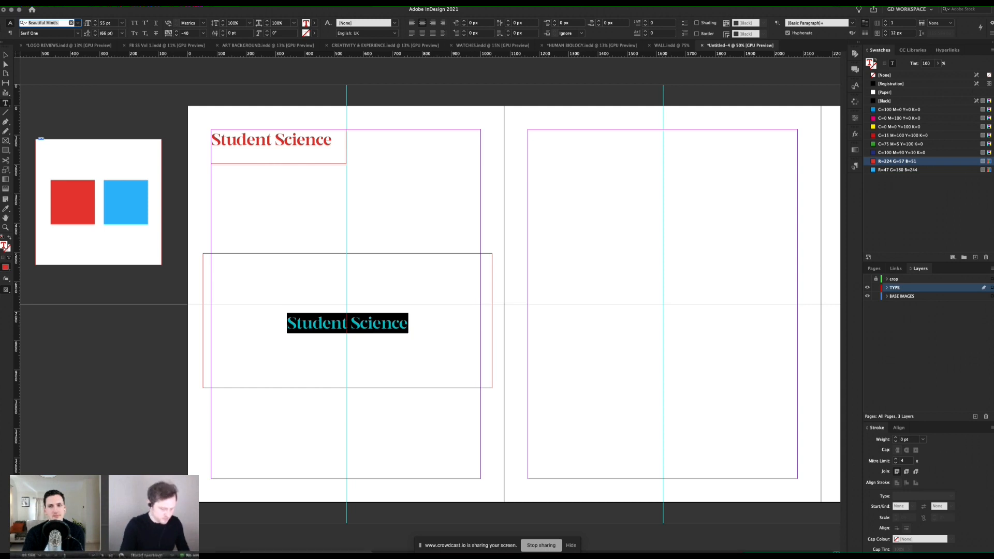
pyautogui.write('un')
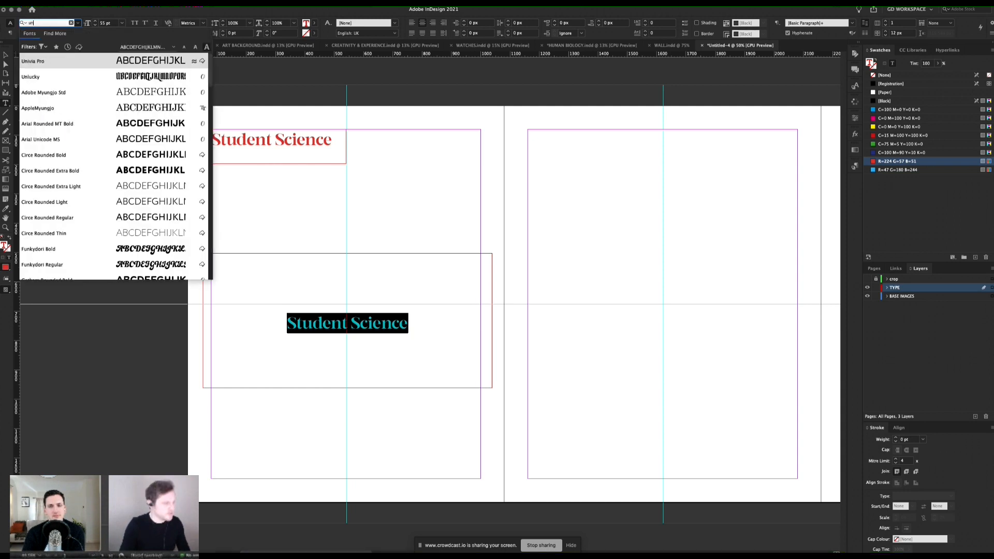
pyautogui.click(55, 78)
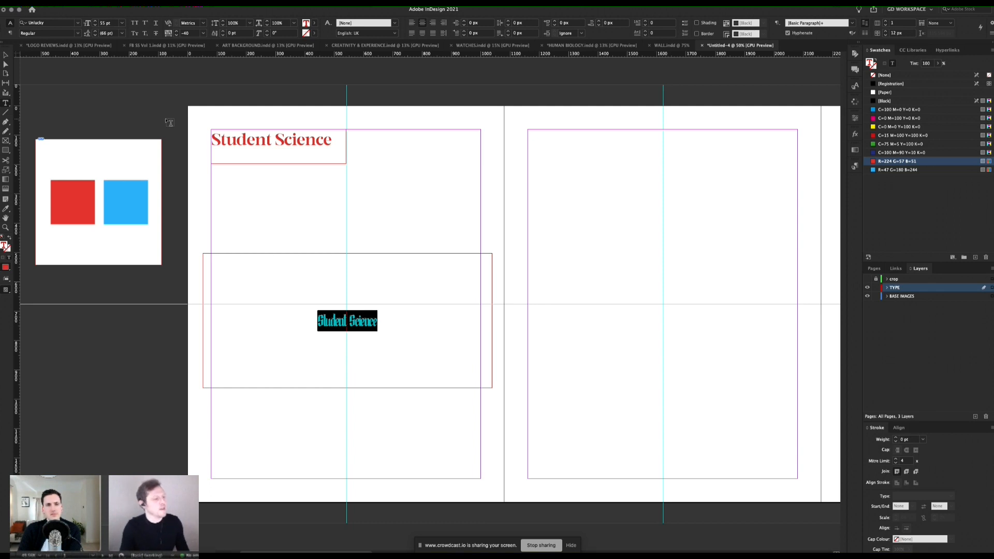
# Step: Replace the duplicated Student Science text with the word "Human" copied from the TextEdit document THE BRAIN
pyautogui.press('super+Tab')
pyautogui.press('super+Tab')
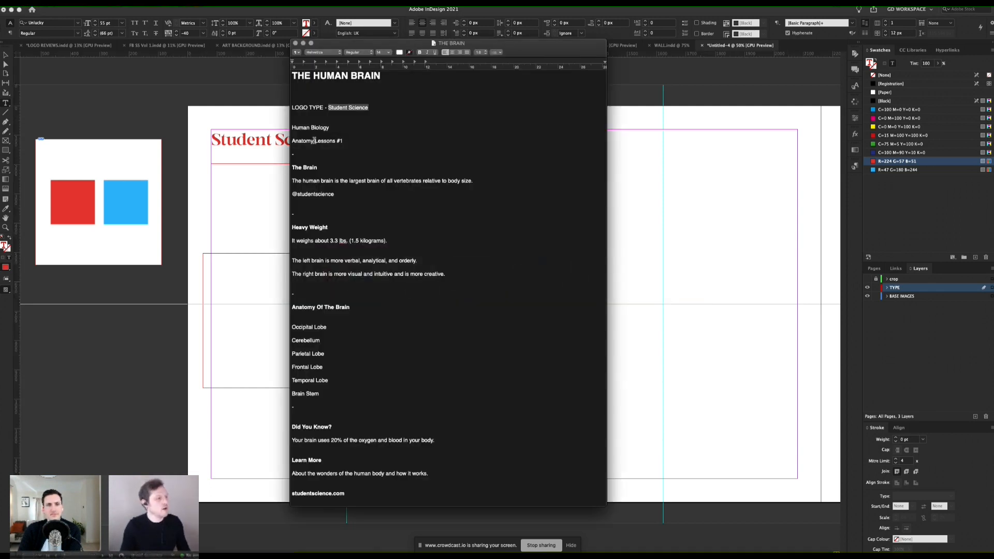
pyautogui.doubleClick(296, 127)
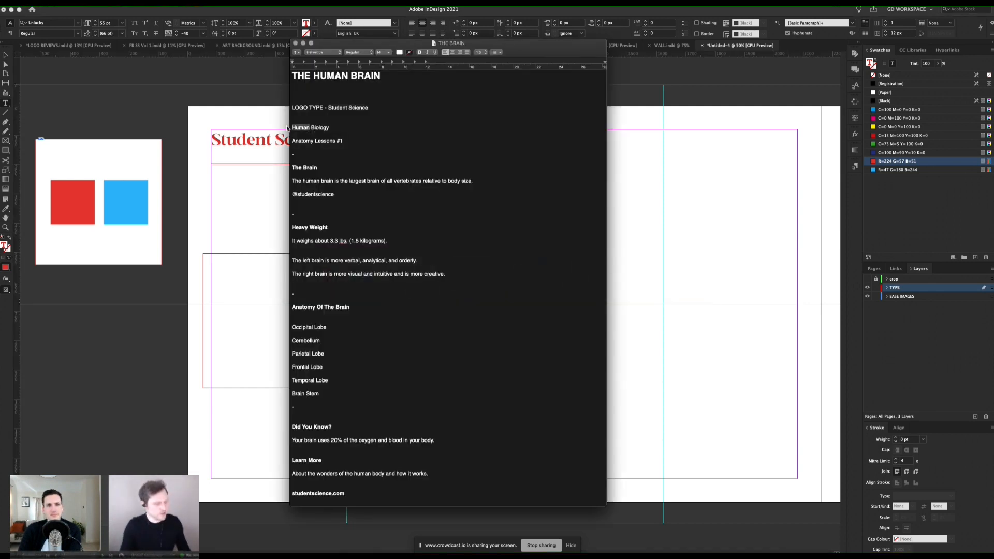
pyautogui.press('super+c')
pyautogui.press('super+Tab')
pyautogui.press('super+v')
# Step: Set the Human text to 460 pt with a tracking of 0
pyautogui.press('super+a')
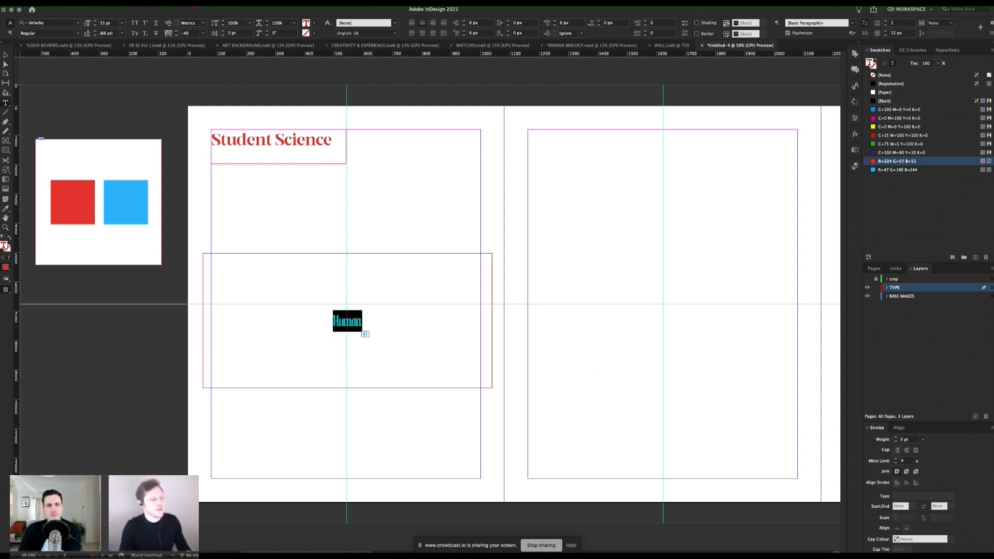
pyautogui.click(111, 24)
pyautogui.write('460')
pyautogui.press('Return')
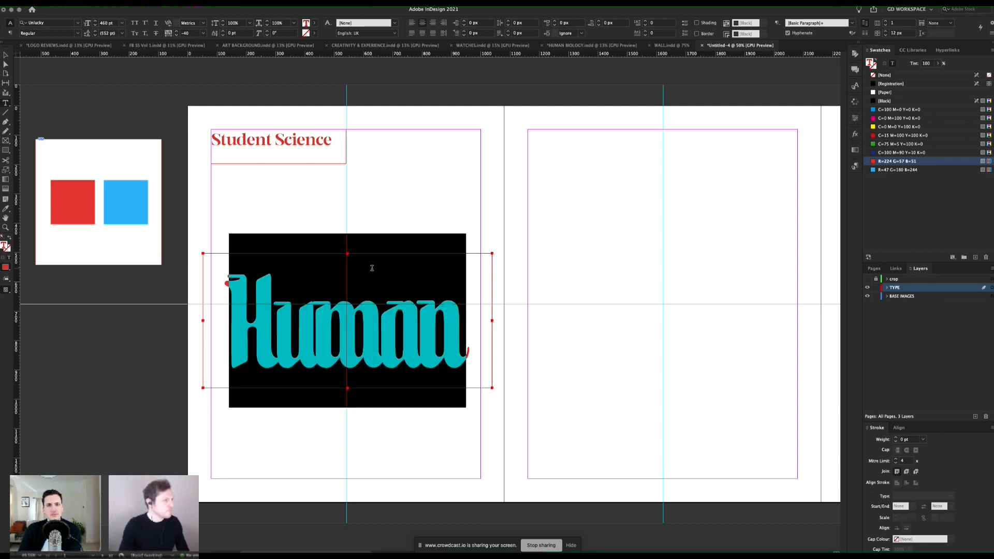
pyautogui.click(430, 330)
pyautogui.doubleClick(414, 324)
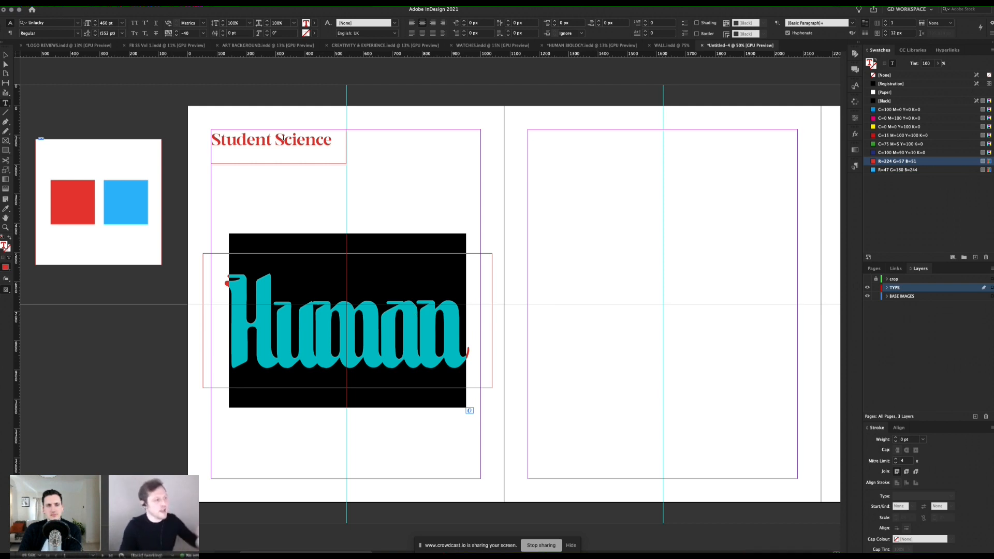
pyautogui.click(203, 34)
pyautogui.click(192, 92)
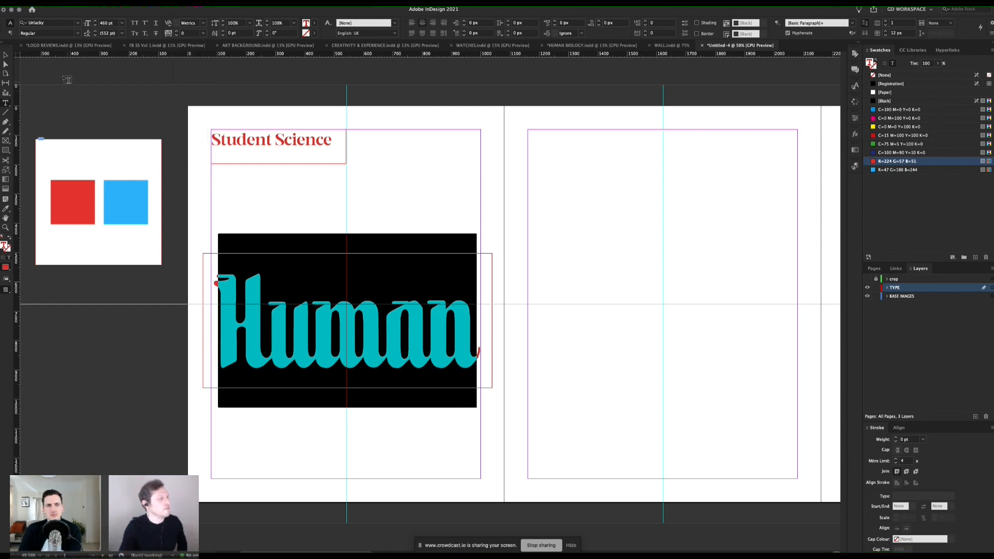
# Step: Preview page 1 without guides, return to normal view and nudge the Human frame up to about Y 446 px
pyautogui.click(6, 54)
pyautogui.click(255, 176)
pyautogui.press('w')
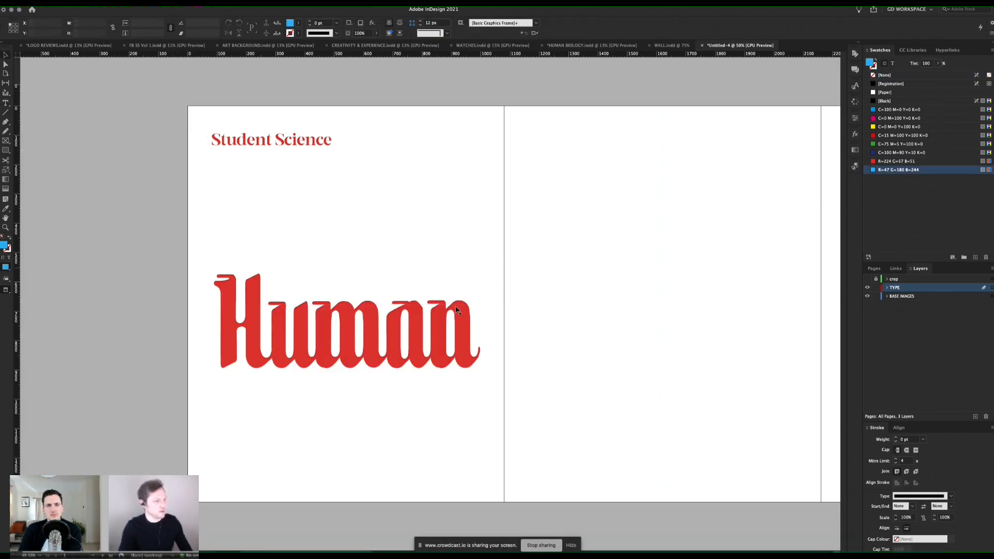
pyautogui.click(460, 314)
pyautogui.press('w')
pyautogui.press('Up')
pyautogui.press('Up')
pyautogui.press('Up')
pyautogui.press('Up')
pyautogui.press('Up')
pyautogui.press('Up')
pyautogui.press('Up')
pyautogui.press('Up')
pyautogui.press('Up')
pyautogui.press('Up')
pyautogui.press('Up')
pyautogui.press('Up')
pyautogui.press('Up')
pyautogui.press('Up')
pyautogui.press('Up')
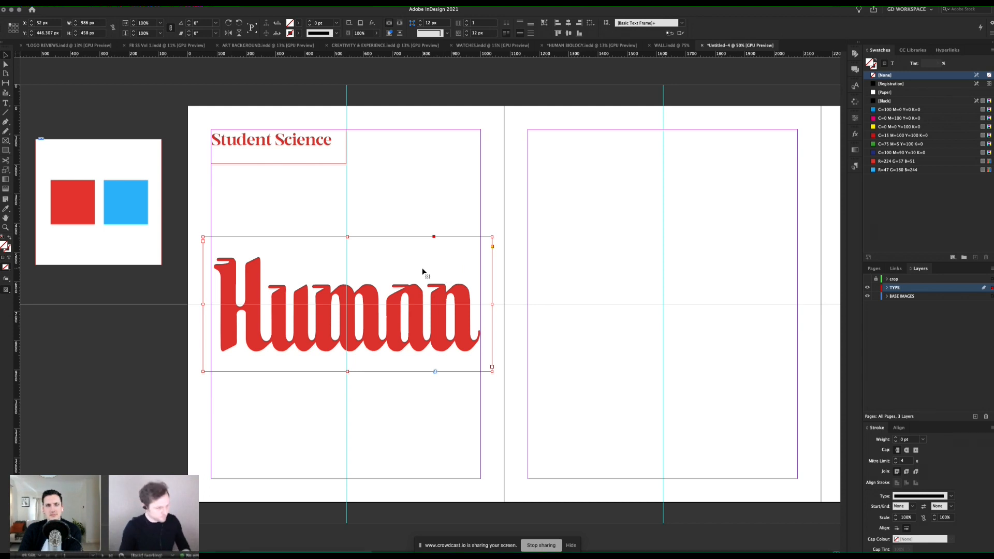
# Step: Duplicate the Human frame lower on page 1 and replace the copy's text with "Biology" from the TextEdit document
pyautogui.moveTo(415, 263); pyautogui.dragTo(414, 333)
pyautogui.press('super+Tab')
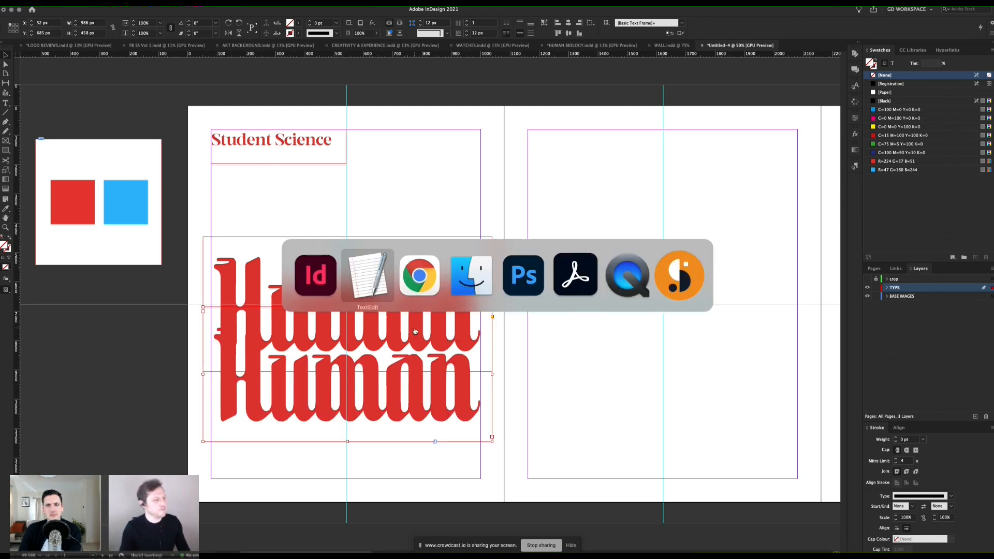
pyautogui.moveTo(338, 127); pyautogui.dragTo(313, 127)
pyautogui.press('super+Tab')
pyautogui.doubleClick(384, 381)
pyautogui.press('super+v')
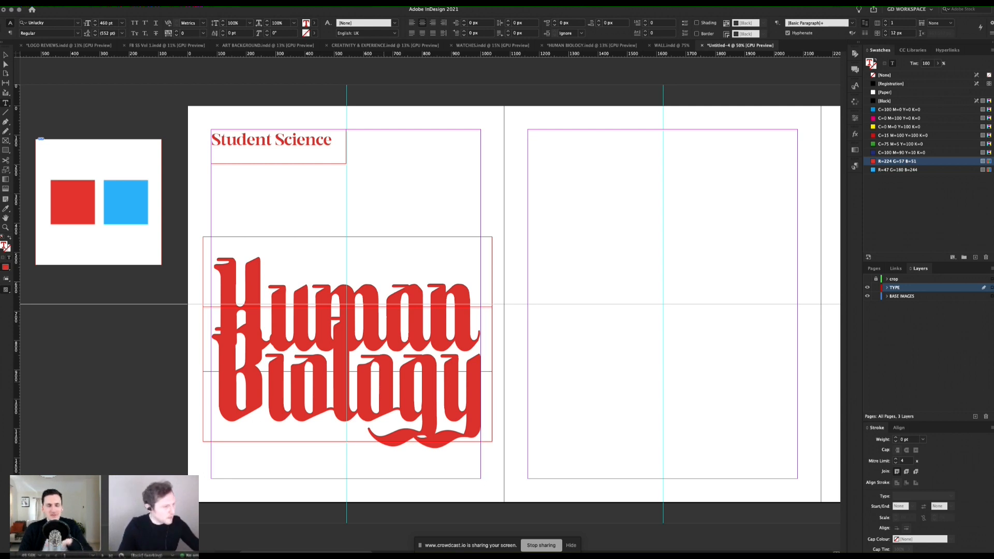
# Step: Move the Biology frame onto page 2 and set its text in KIONA Bold at 100 pt
pyautogui.press('Escape')
pyautogui.moveTo(301, 415); pyautogui.dragTo(616, 346)
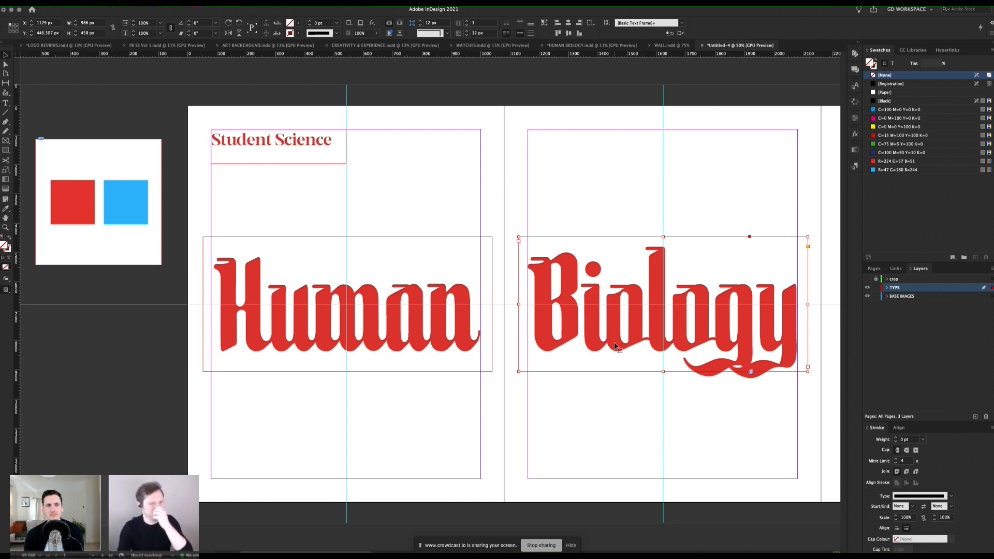
pyautogui.doubleClick(626, 329)
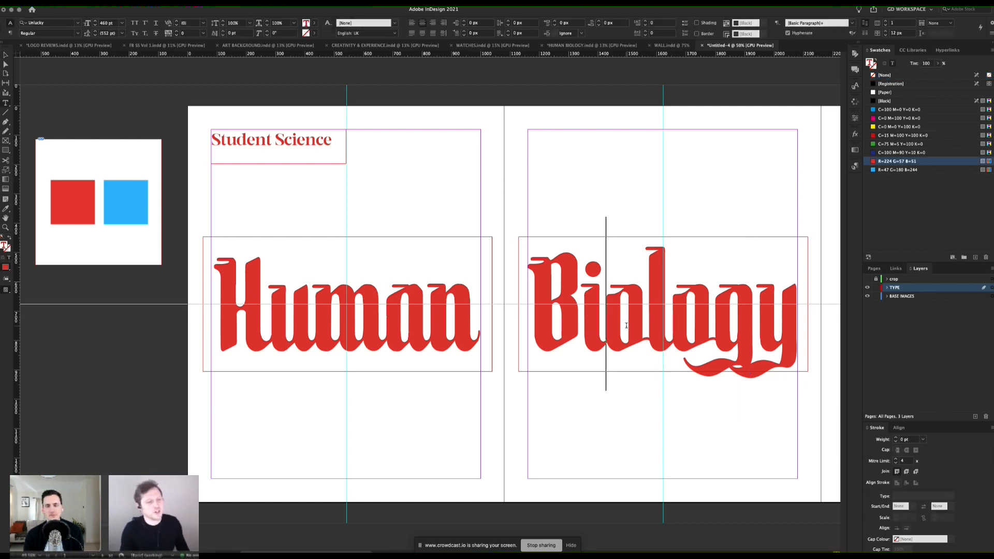
pyautogui.press('super+a')
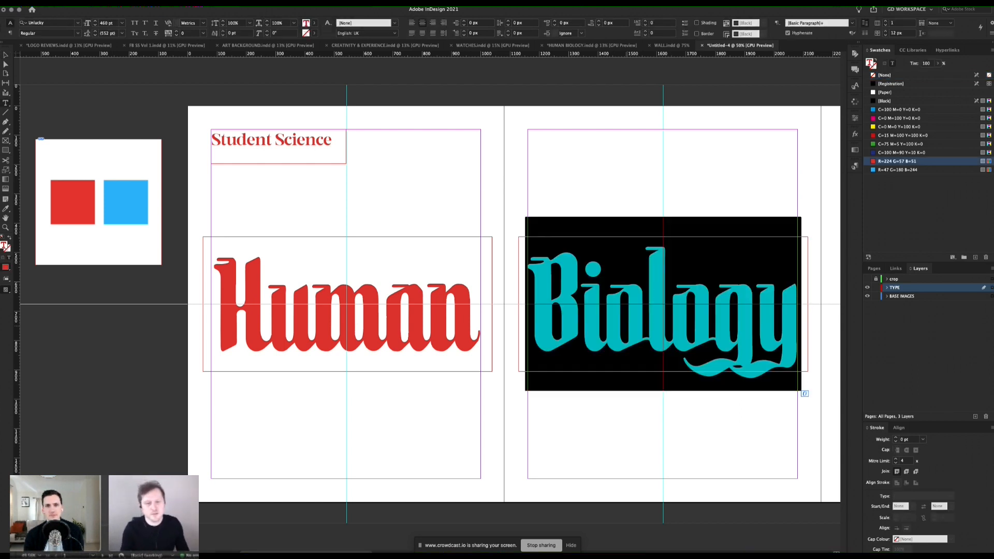
pyautogui.click(52, 24)
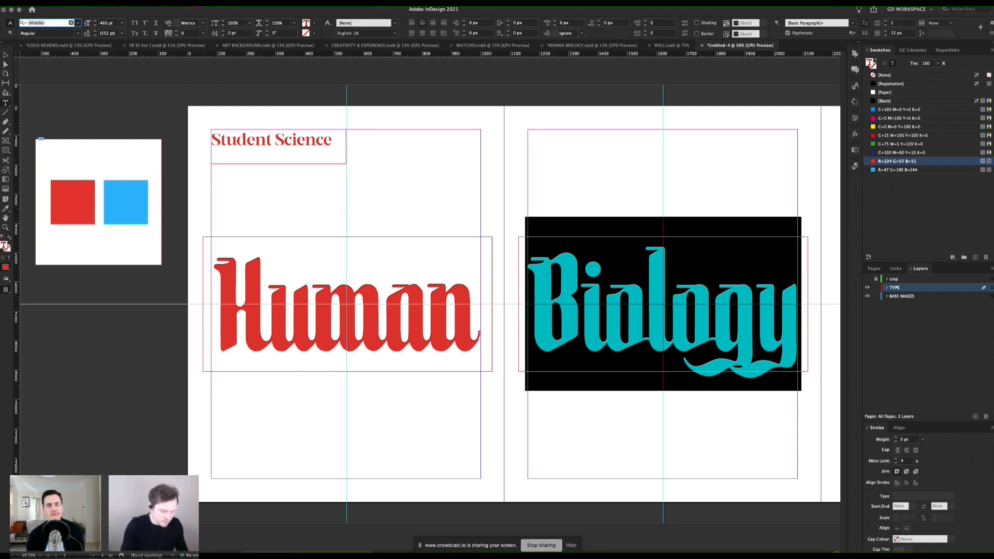
pyautogui.write('kion')
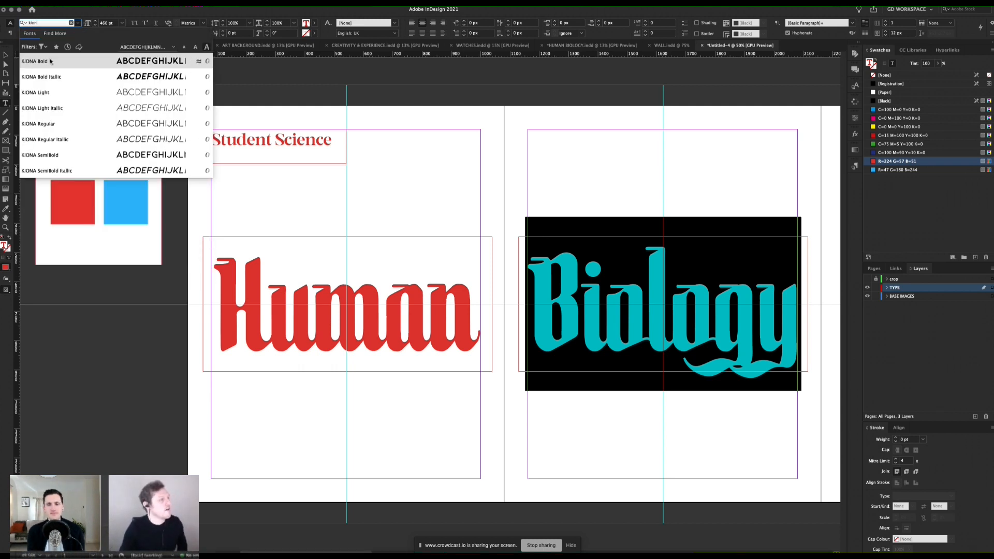
pyautogui.click(50, 62)
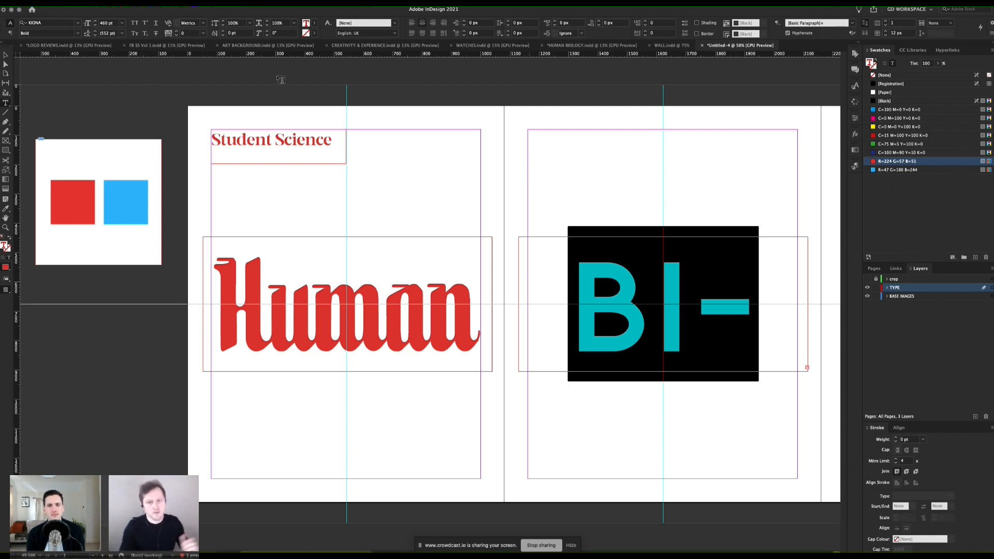
pyautogui.doubleClick(107, 24)
pyautogui.write('100')
pyautogui.press('Return')
# Step: Move the BIOLOGY frame back to page 1 beneath Human, at about Y 820 px, and shorten it to about 195 px high
pyautogui.click(6, 55)
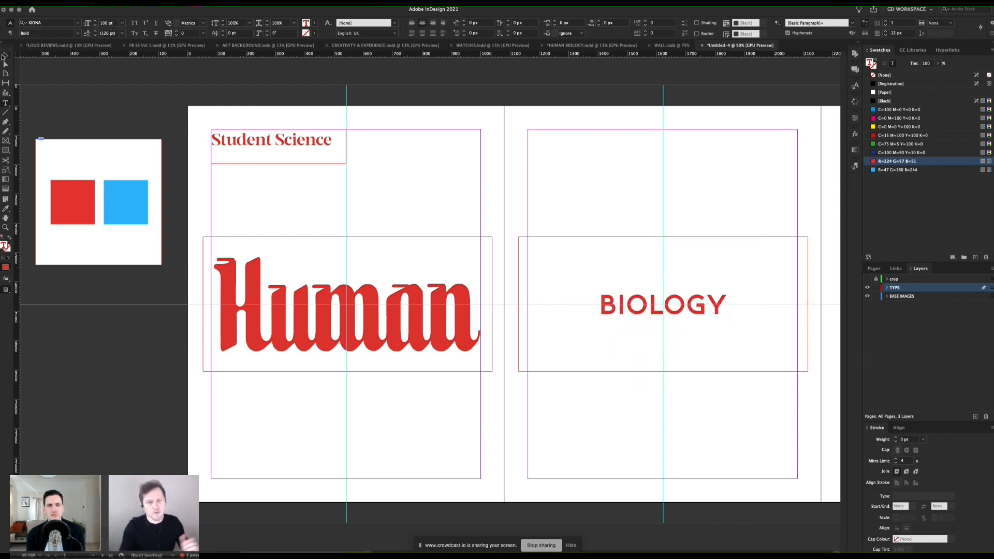
pyautogui.moveTo(766, 266); pyautogui.dragTo(441, 342)
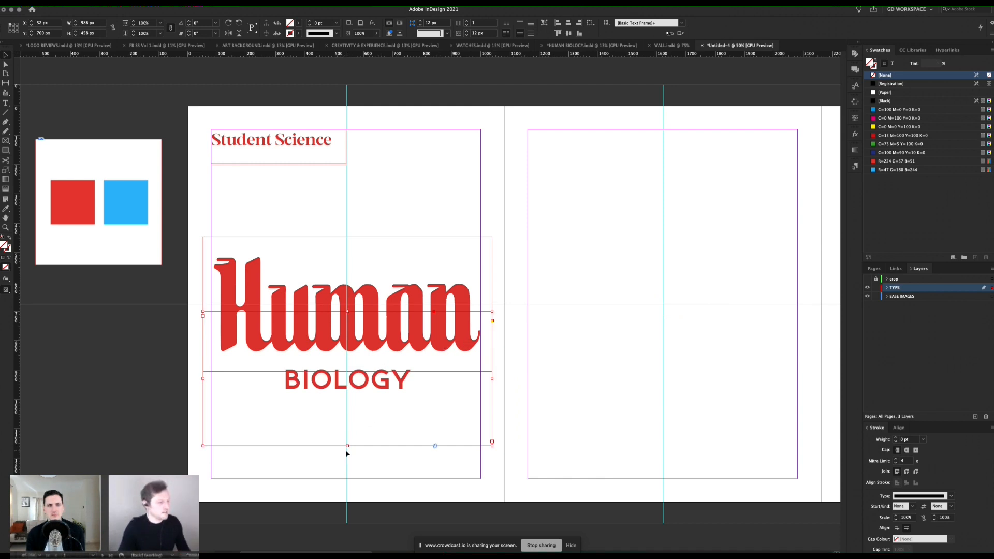
pyautogui.moveTo(347, 446); pyautogui.dragTo(348, 369)
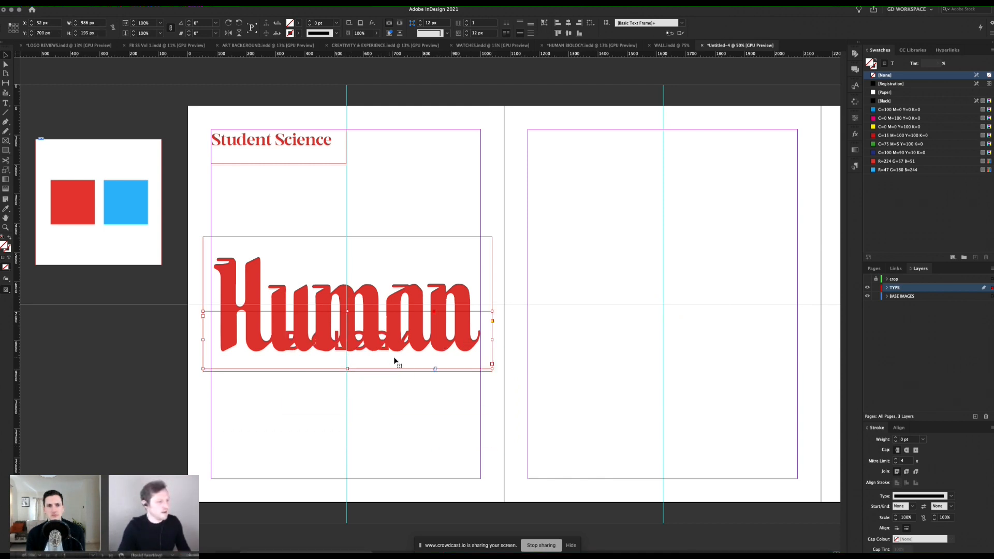
pyautogui.hotkey('shift', 'Down')
pyautogui.hotkey('shift', 'Down')
pyautogui.hotkey('shift', 'Down')
pyautogui.hotkey('shift', 'Down')
pyautogui.hotkey('shift', 'Down')
pyautogui.hotkey('shift', 'Down')
pyautogui.hotkey('shift', 'Down')
pyautogui.hotkey('shift', 'Down')
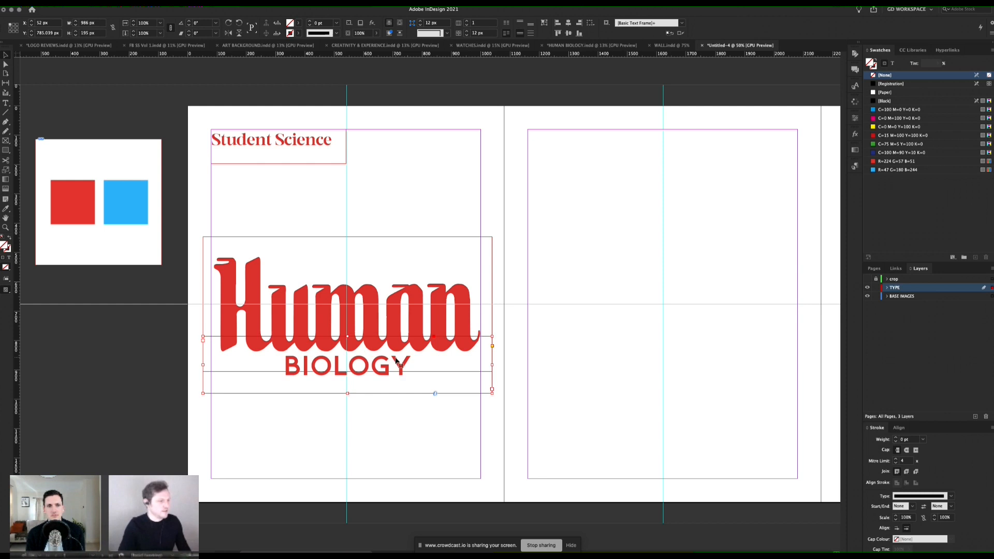
pyautogui.hotkey('shift', 'Down')
# Step: Switch to preview and move the Human and BIOLOGY frames up together on page 1
pyautogui.press('w')
pyautogui.click(398, 362)
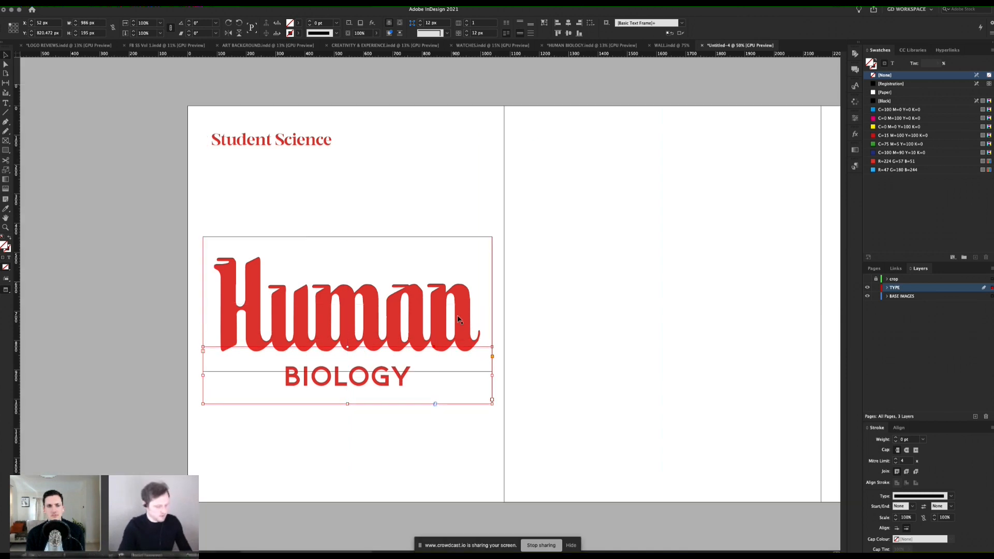
pyautogui.keyDown('shift'); pyautogui.click(408, 381); pyautogui.keyUp('shift')
pyautogui.hotkey('shift', 'Up')
pyautogui.hotkey('shift', 'Up')
pyautogui.hotkey('shift', 'Up')
pyautogui.hotkey('shift', 'Up')
pyautogui.hotkey('shift', 'Up')
pyautogui.hotkey('shift', 'Up')
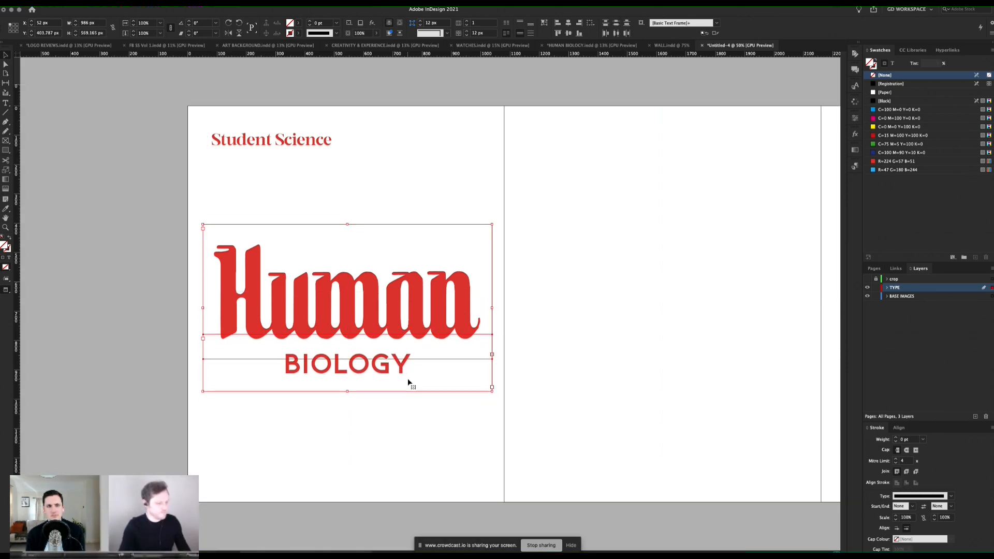
pyautogui.hotkey('shift', 'Down')
pyautogui.hotkey('shift', 'Down')
pyautogui.hotkey('shift', 'Up')
pyautogui.click(417, 395)
# Step: Set the tracking of the BIOLOGY text to 180
pyautogui.click(368, 363)
pyautogui.doubleClick(409, 363)
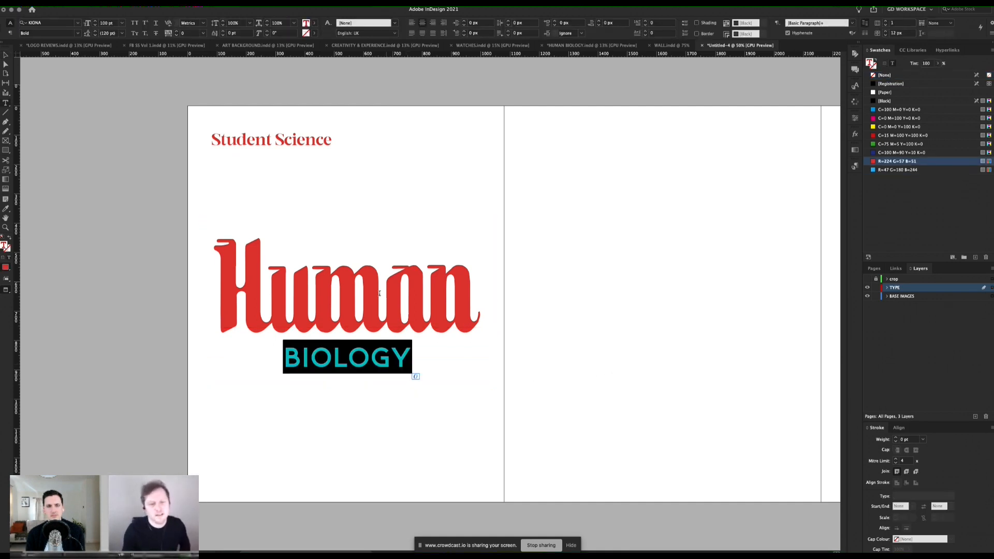
pyautogui.click(189, 34)
pyautogui.write('160')
pyautogui.press('Return')
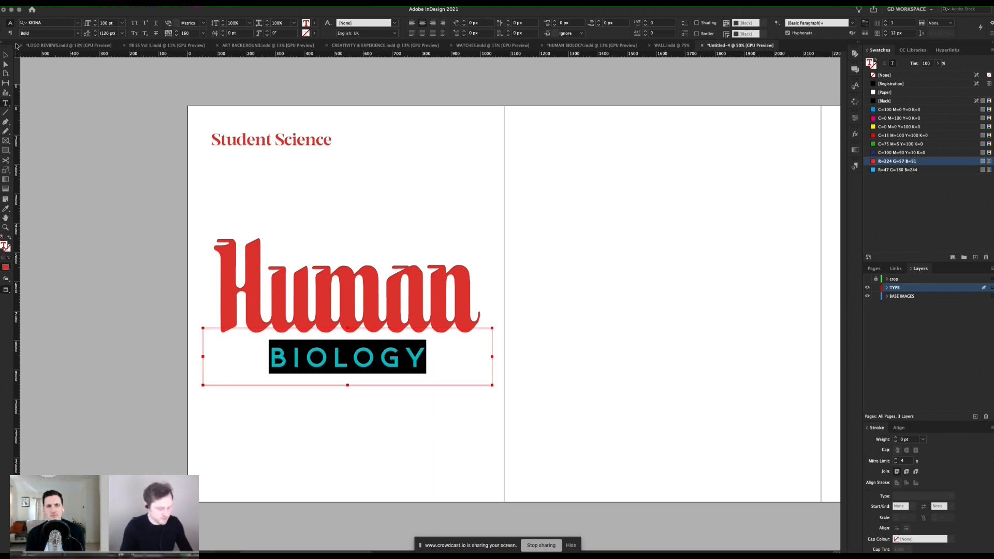
pyautogui.press('Escape')
pyautogui.click(62, 62)
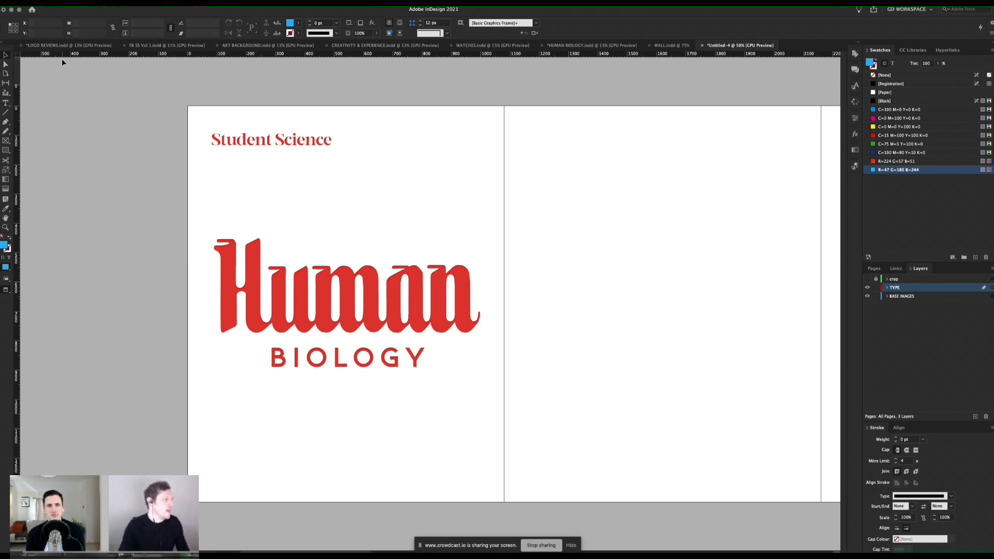
# Step: Nudge the BIOLOGY frame slightly down, and move it up together with the Human frame to about Y 368 px
pyautogui.click(344, 337)
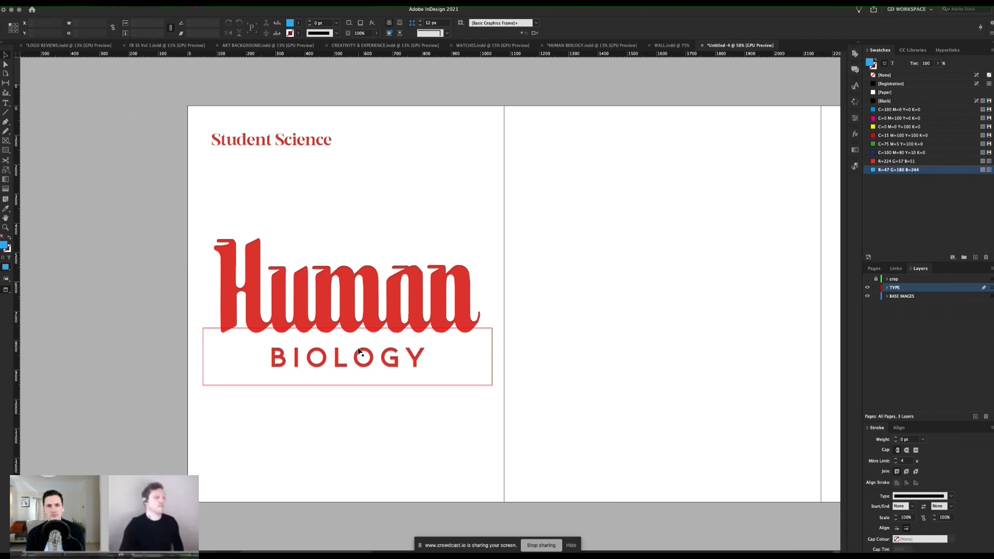
pyautogui.keyDown('shift'); pyautogui.click(371, 311); pyautogui.keyUp('shift')
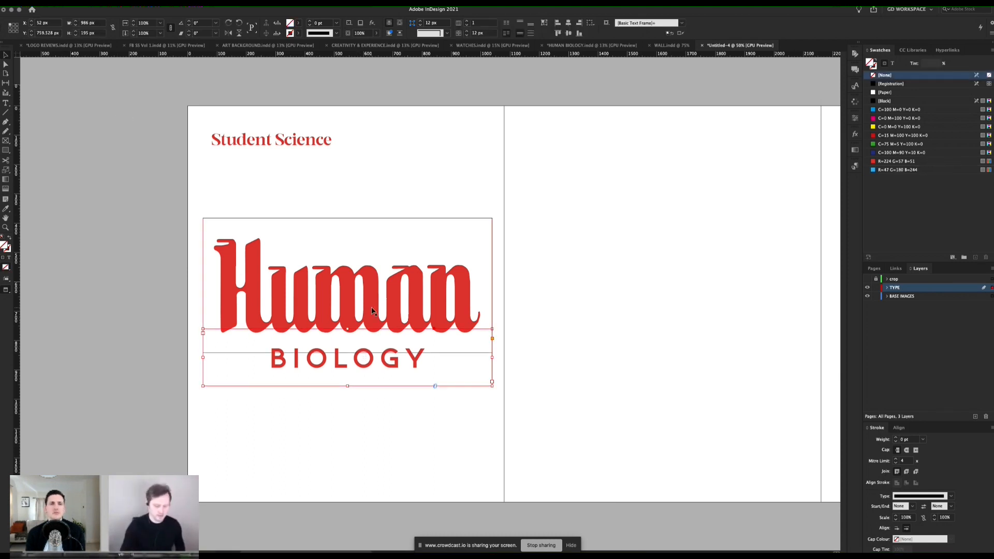
pyautogui.hotkey('shift', 'Up')
pyautogui.hotkey('shift', 'Up')
pyautogui.hotkey('shift', 'Up')
pyautogui.hotkey('shift', 'Down')
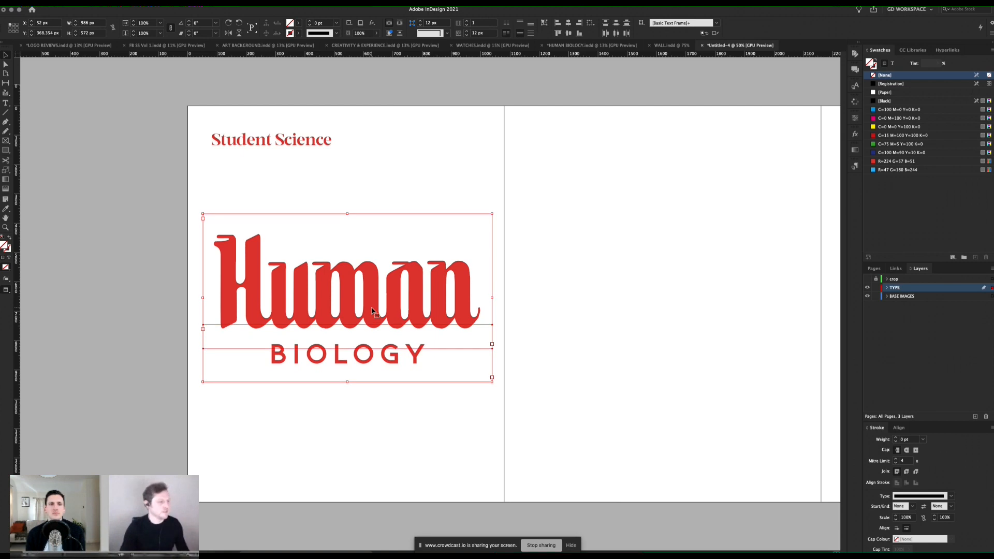
pyautogui.click(567, 257)
# Step: Compare the page 1 title layout in preview and normal view, ending in normal view
pyautogui.press('w')
pyautogui.press('w')
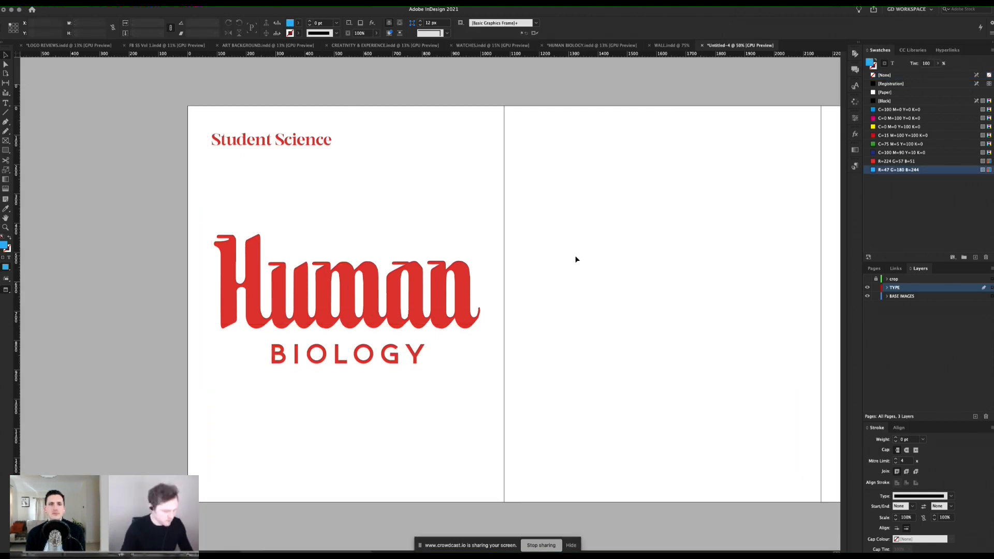
pyautogui.press('w')
pyautogui.press('w')
pyautogui.press('w')
pyautogui.press('w')
pyautogui.press('w')
pyautogui.press('w')
pyautogui.press('w')
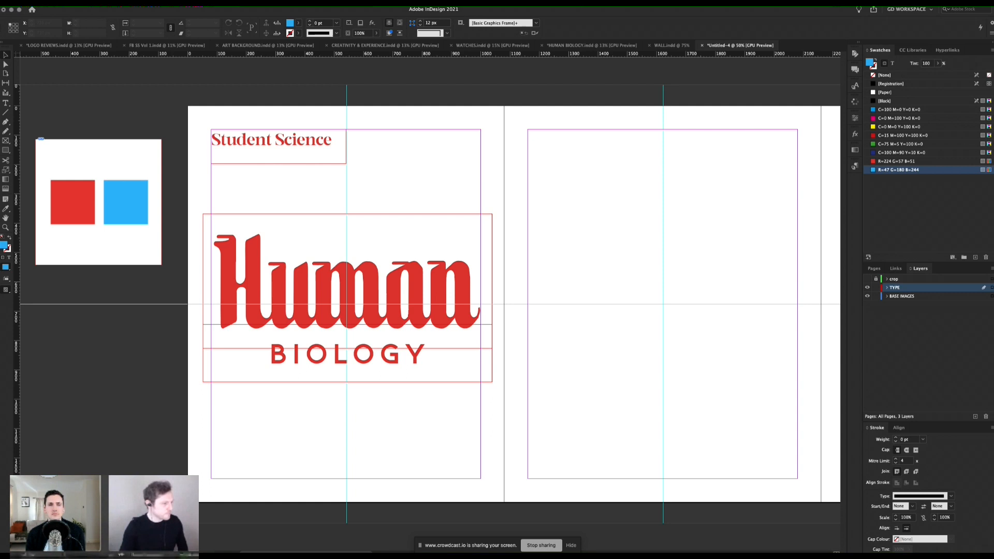
pyautogui.click(298, 406)
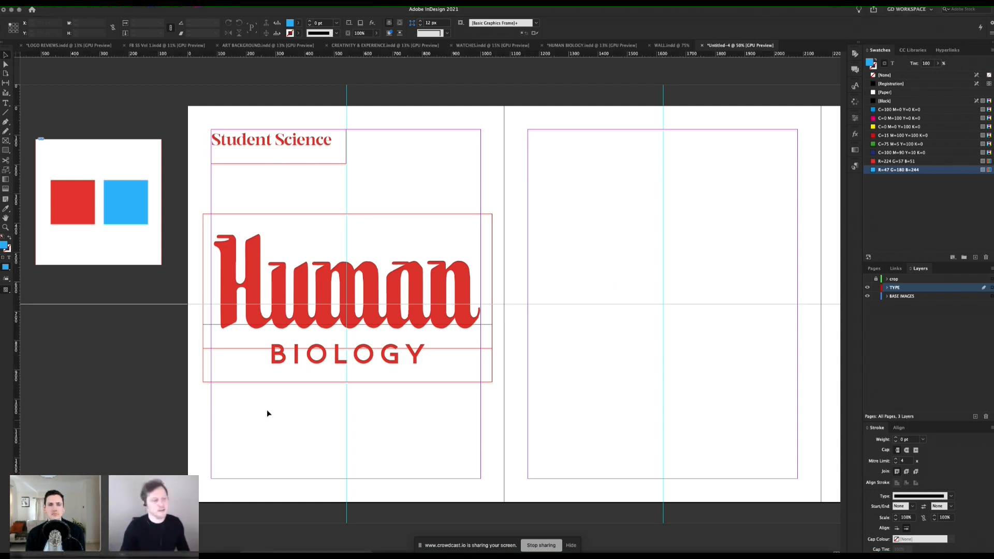
# Step: Duplicate the Student Science frame straight down to the bottom margin of page 1 and align its text to the frame's bottom
pyautogui.click(299, 148)
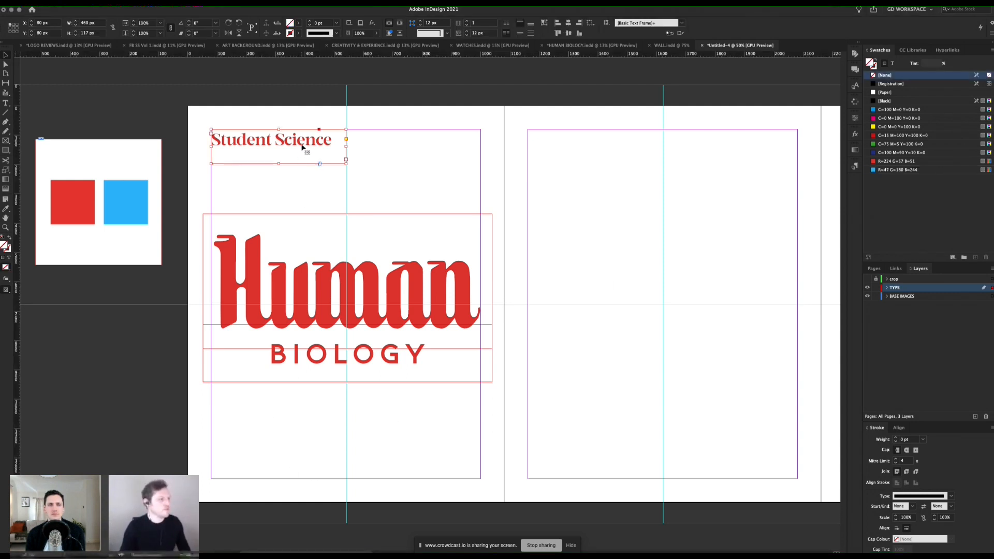
pyautogui.moveTo(300, 149); pyautogui.dragTo(298, 460)
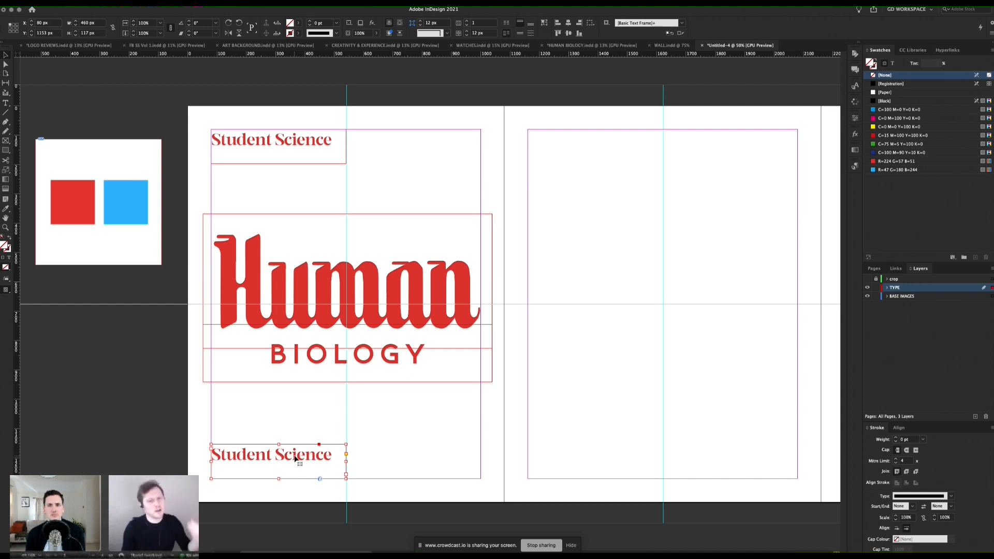
pyautogui.click(531, 27)
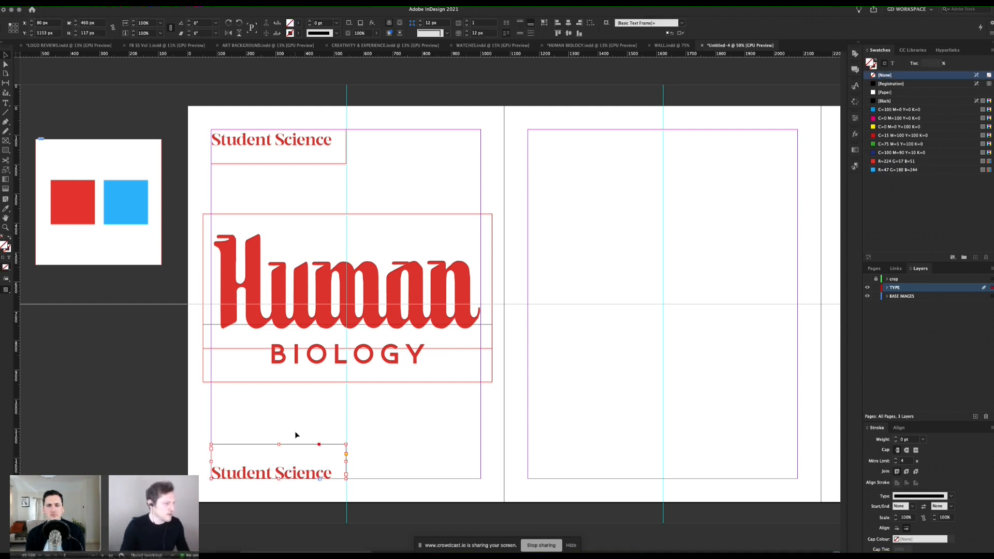
# Step: Copy "Anatomy Lessons" from the THE BRAIN text document and replace the text in the lower Student Science frame with it
pyautogui.press('super+Tab')
pyautogui.press('super+Tab')
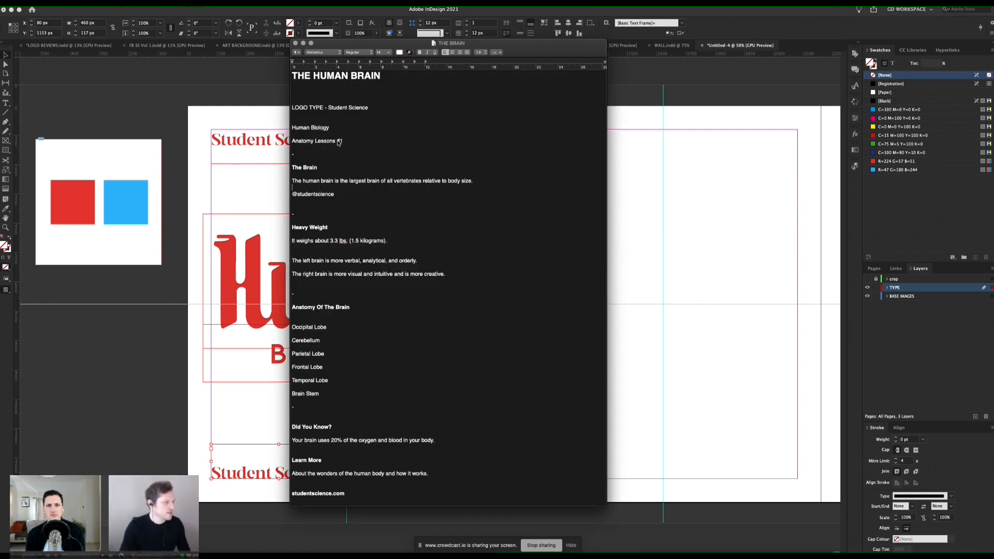
pyautogui.moveTo(336, 143); pyautogui.dragTo(309, 144)
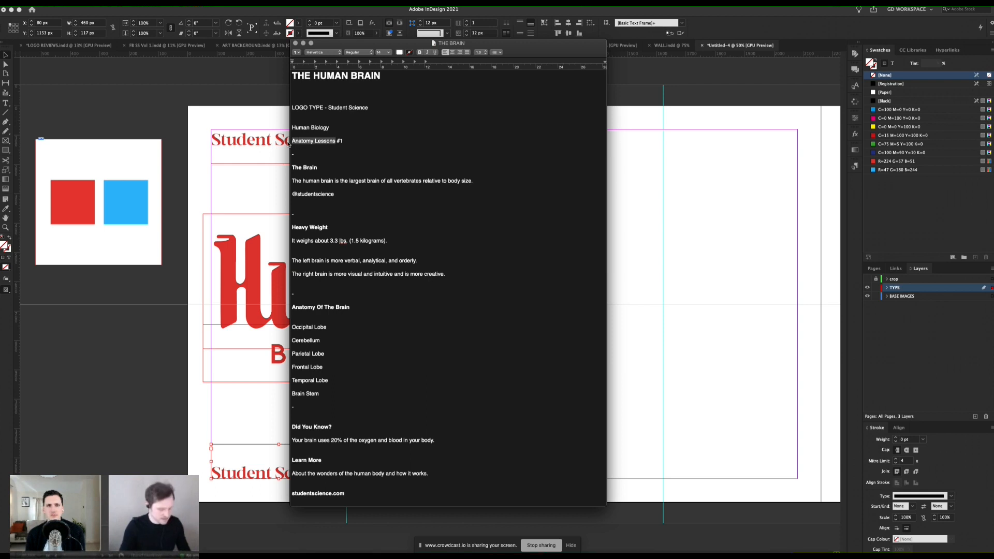
pyautogui.press('super+Tab')
pyautogui.doubleClick(270, 470)
pyautogui.press('super+a')
pyautogui.write('Anatomy Lessons')
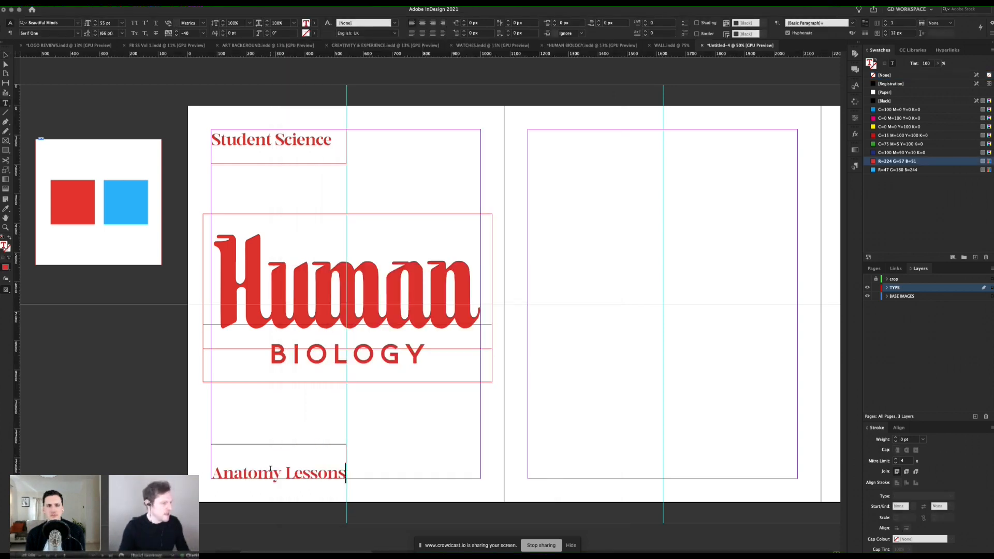
# Step: Set the Anatomy Lessons text in Montreux Classic Extra Bold Italic
pyautogui.press('super+a')
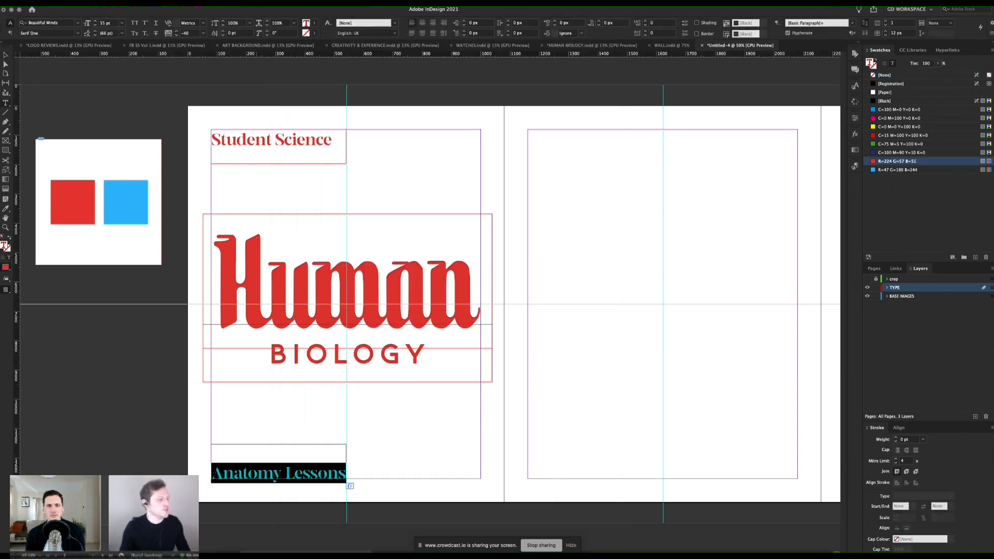
pyautogui.click(44, 24)
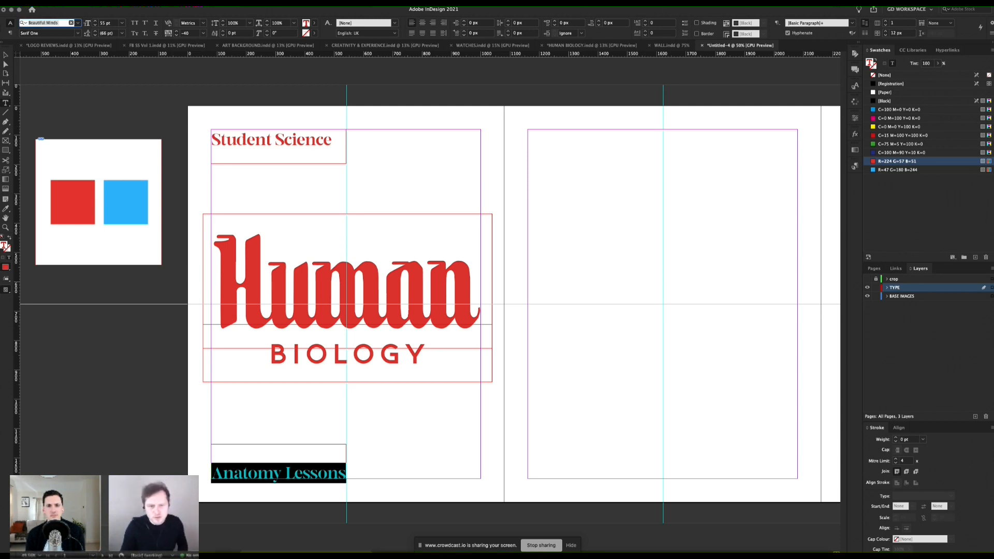
pyautogui.press('super+Tab')
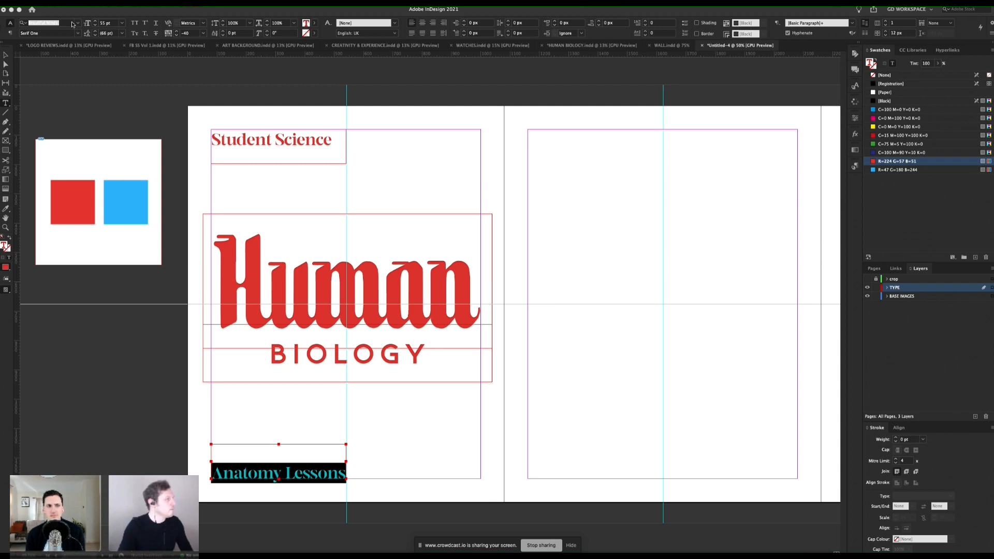
pyautogui.click(269, 403)
pyautogui.tripleClick(279, 473)
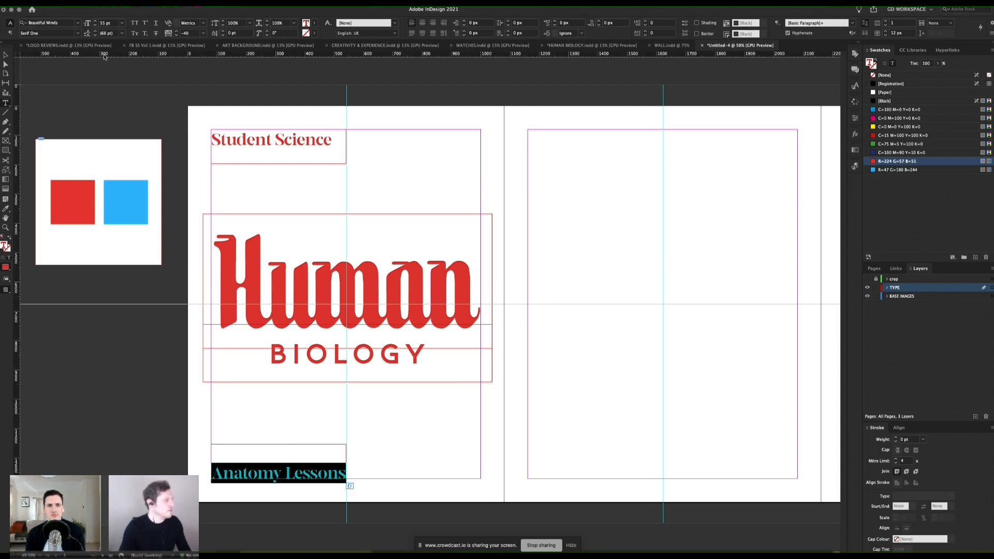
pyautogui.click(65, 23)
pyautogui.write('mont')
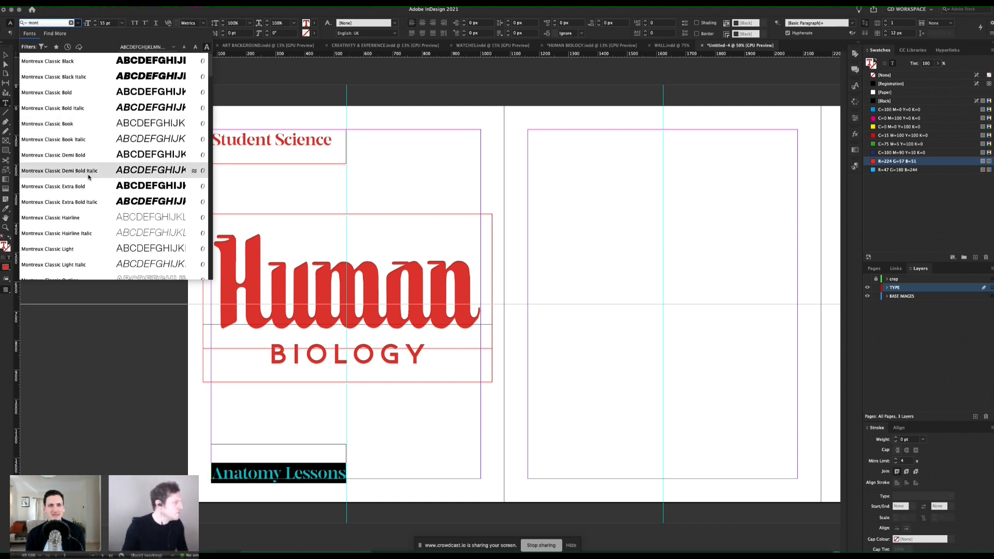
pyautogui.click(88, 203)
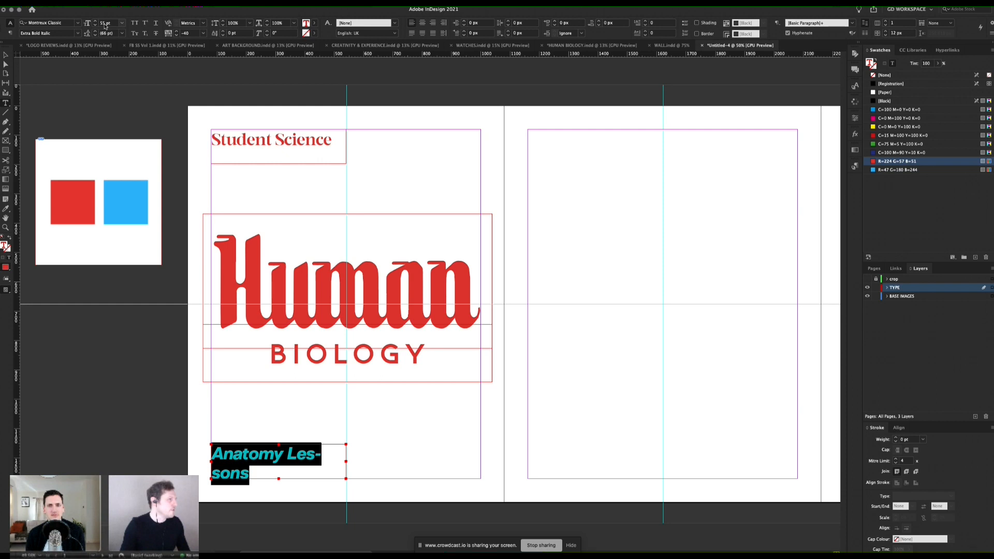
# Step: Set the Anatomy Lessons text to 35 pt with 0 tracking and colour it blue R=47 G=180 B=244
pyautogui.write('35')
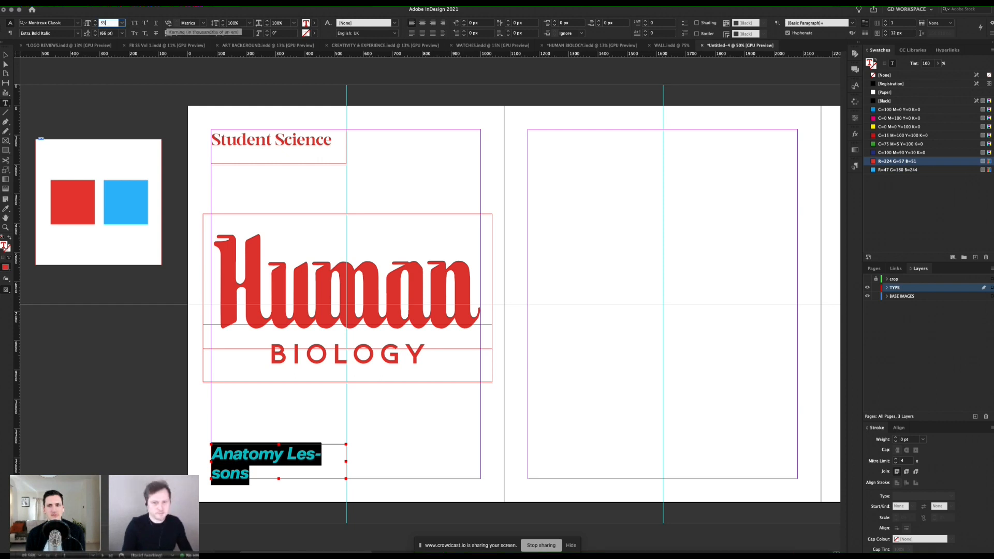
pyautogui.press('Return')
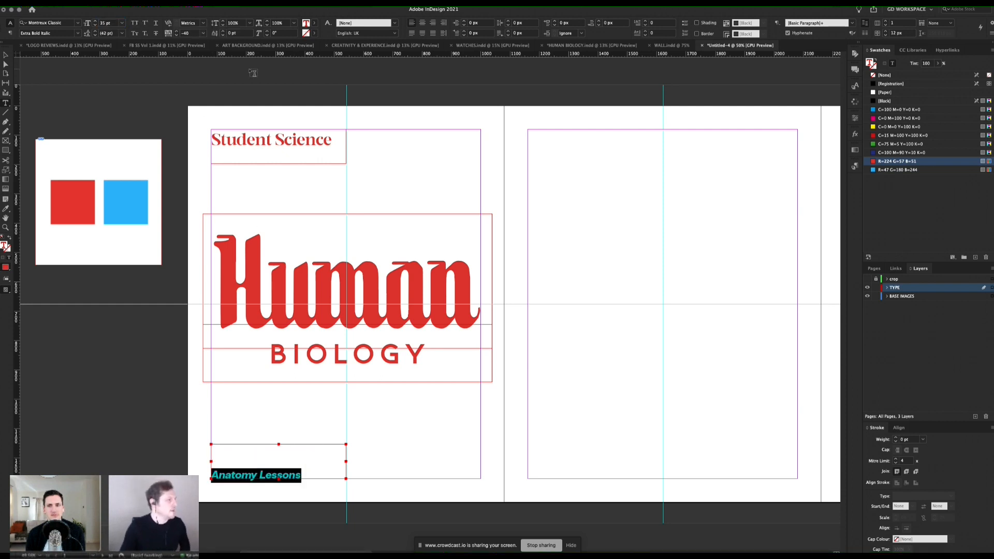
pyautogui.click(205, 34)
pyautogui.click(207, 145)
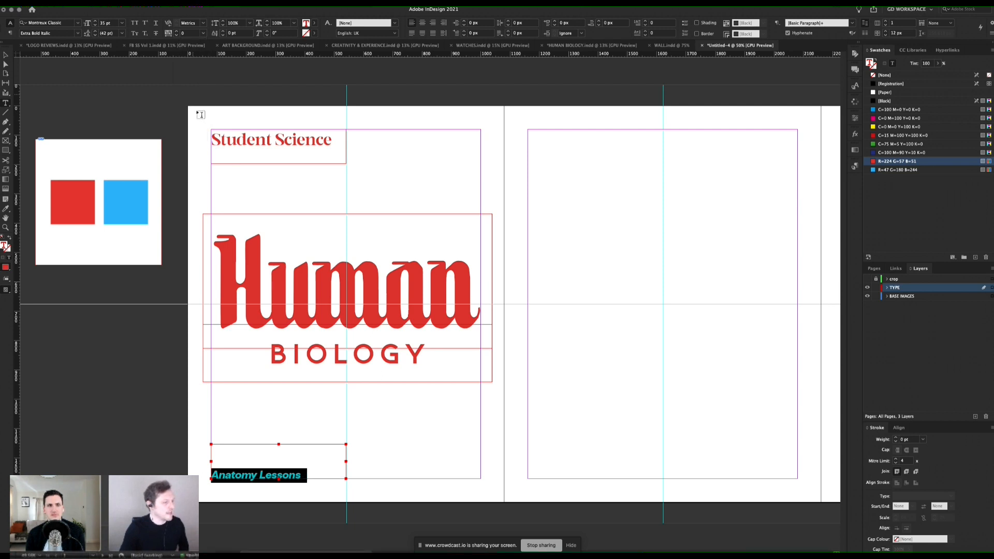
pyautogui.click(887, 169)
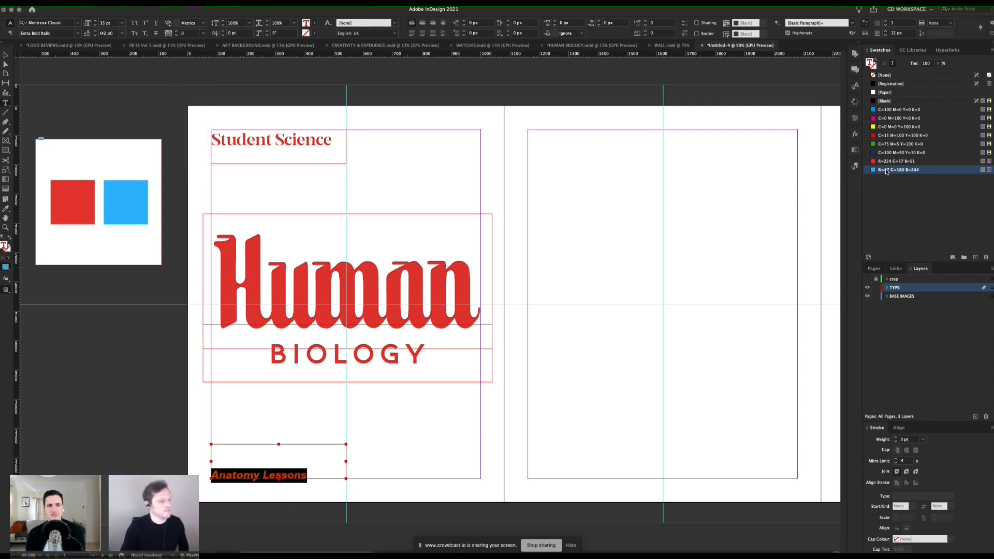
pyautogui.press('Escape')
pyautogui.click(365, 412)
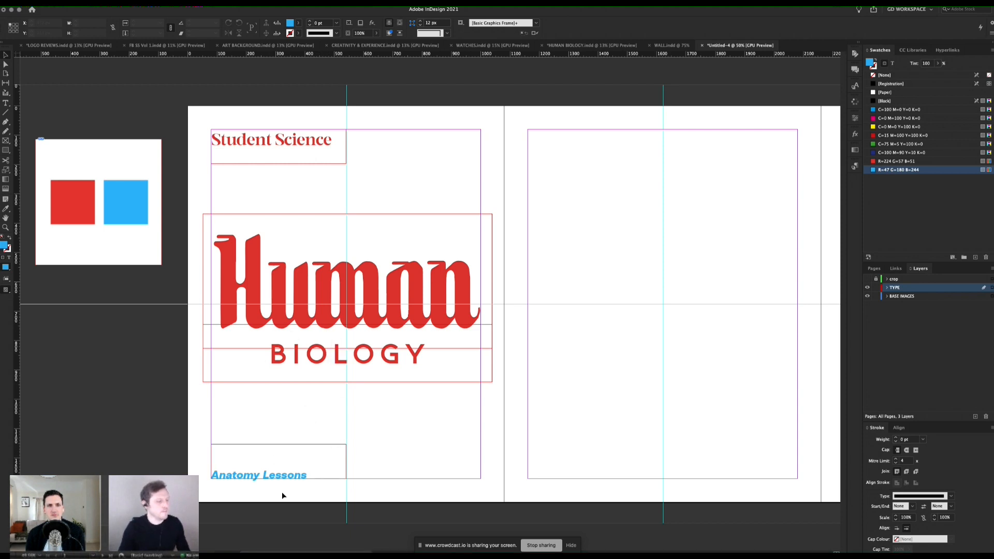
# Step: Duplicate the Anatomy Lessons frame horizontally to X 540 px and replace its text with "#1" copied from the THE BRAIN document
pyautogui.doubleClick(286, 476)
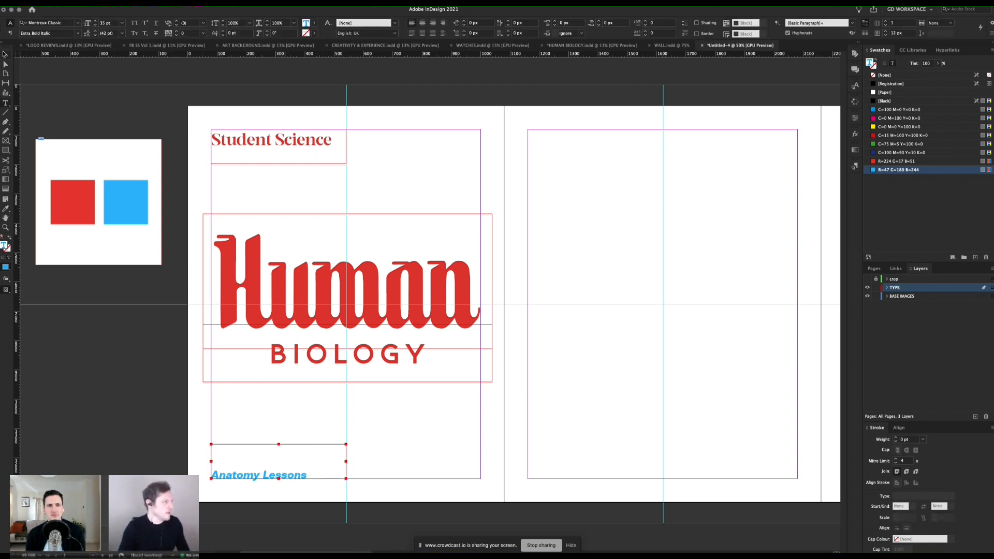
pyautogui.press('Escape')
pyautogui.moveTo(269, 459); pyautogui.dragTo(404, 459)
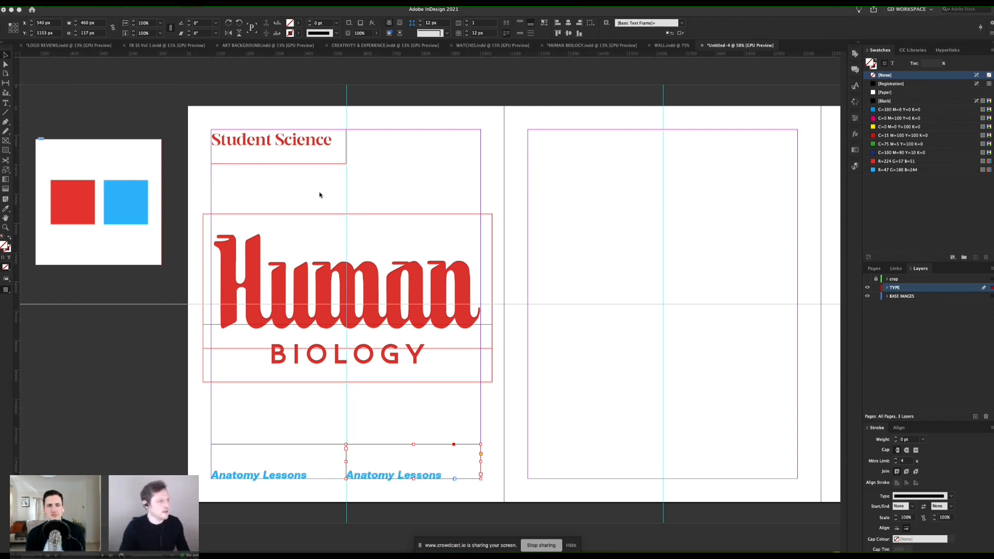
pyautogui.press('super+Tab')
pyautogui.moveTo(344, 144); pyautogui.dragTo(340, 142)
pyautogui.press('super+Tab')
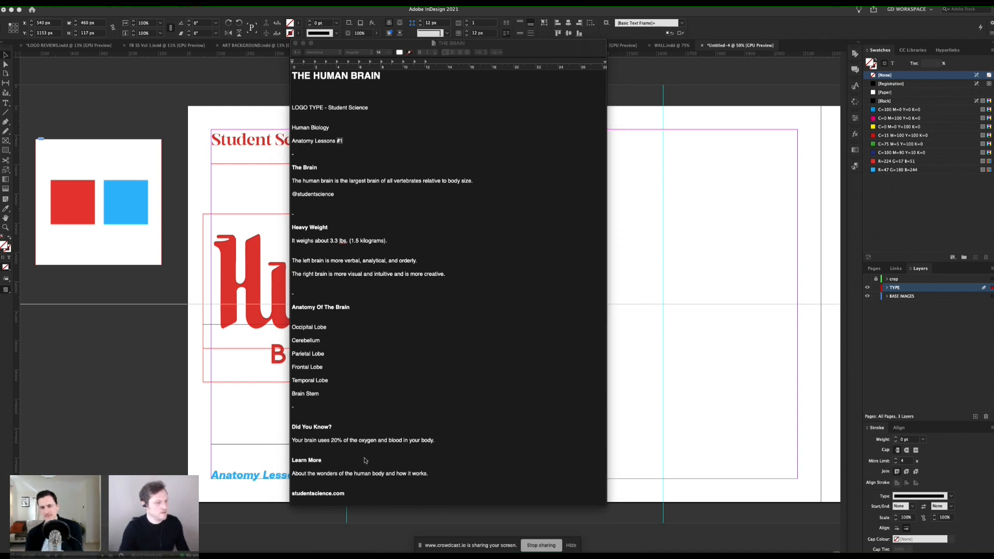
pyautogui.doubleClick(436, 472)
pyautogui.press('super+a')
pyautogui.write('#1')
# Step: Colour the #1 text red R=224 G=57 B=51 and align it right
pyautogui.press('super+a')
pyautogui.click(882, 162)
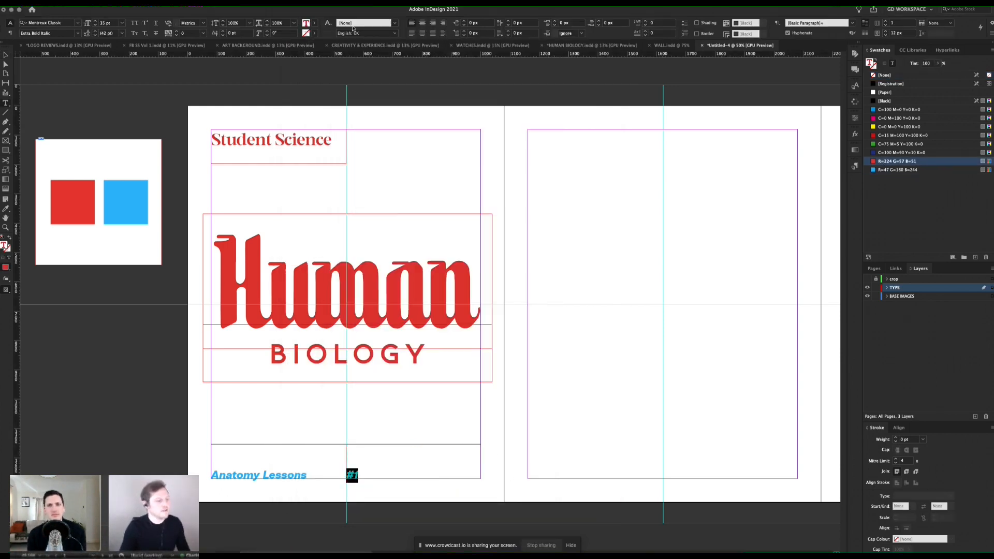
pyautogui.press('super+shift+r')
pyautogui.click(6, 56)
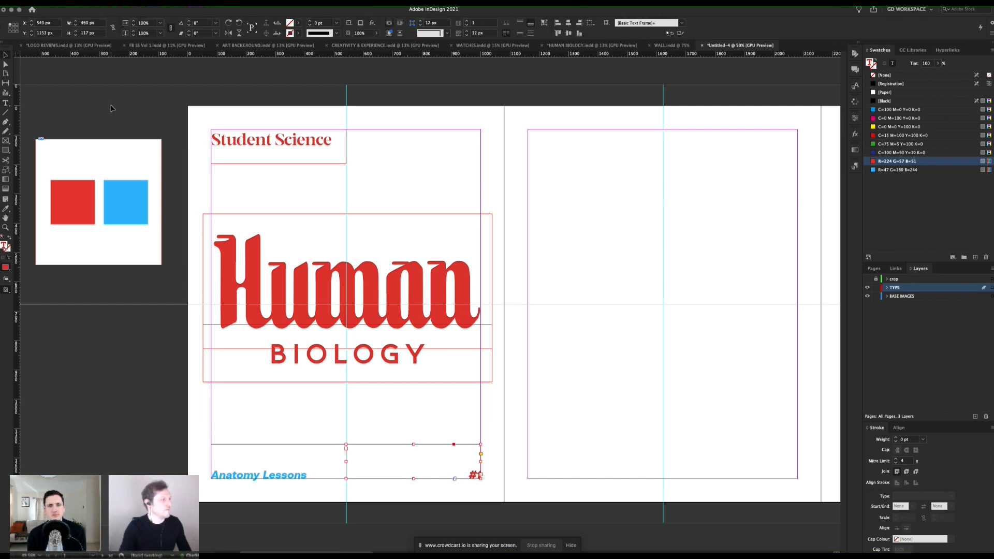
# Step: Switch to preview and check page 1 against the crop layer, leaving that layer hidden again
pyautogui.click(111, 106)
pyautogui.press('w')
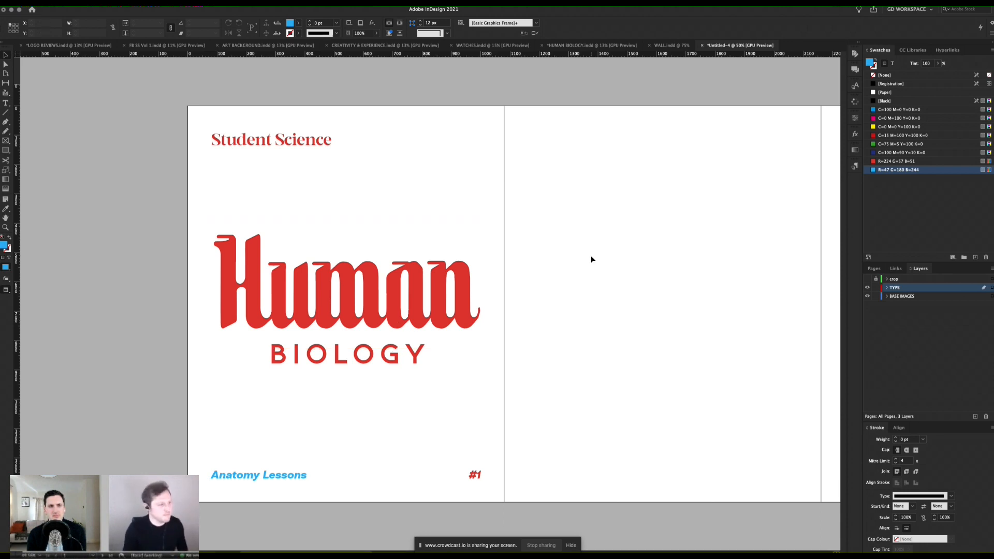
pyautogui.click(868, 279)
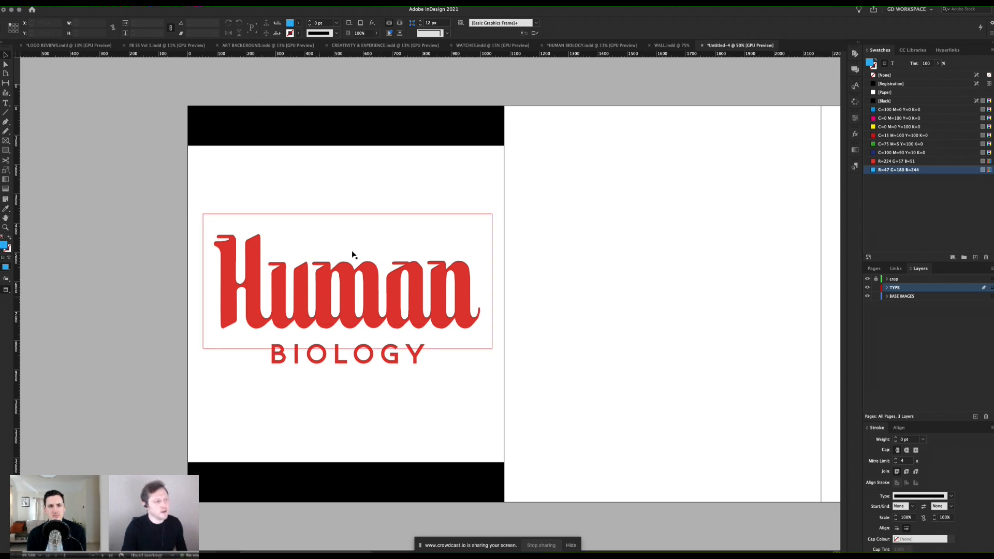
pyautogui.click(868, 279)
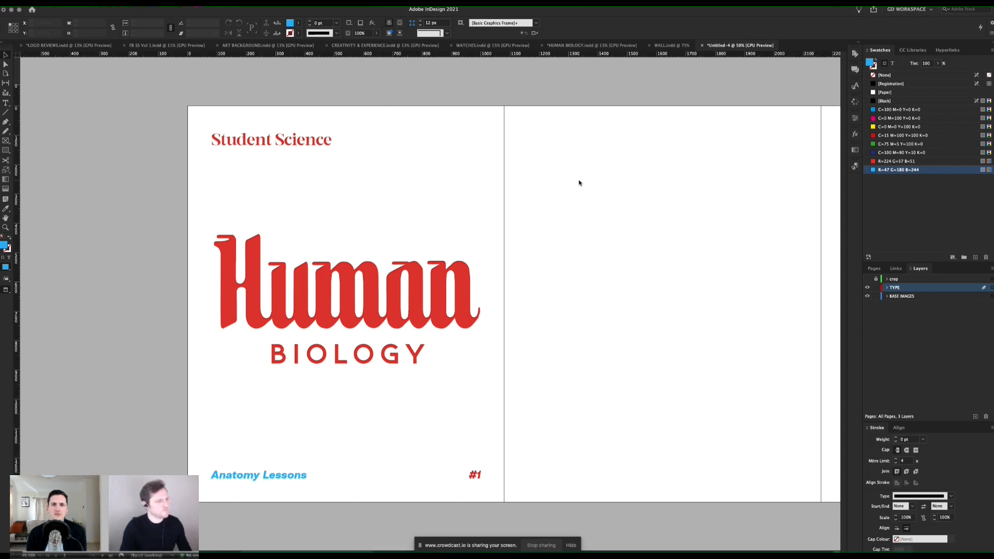
# Step: Place BRAINS_03.png from the IMAGES folder over the page 1 title at about 827 × 787 px and centre it roughly
pyautogui.press('super+d')
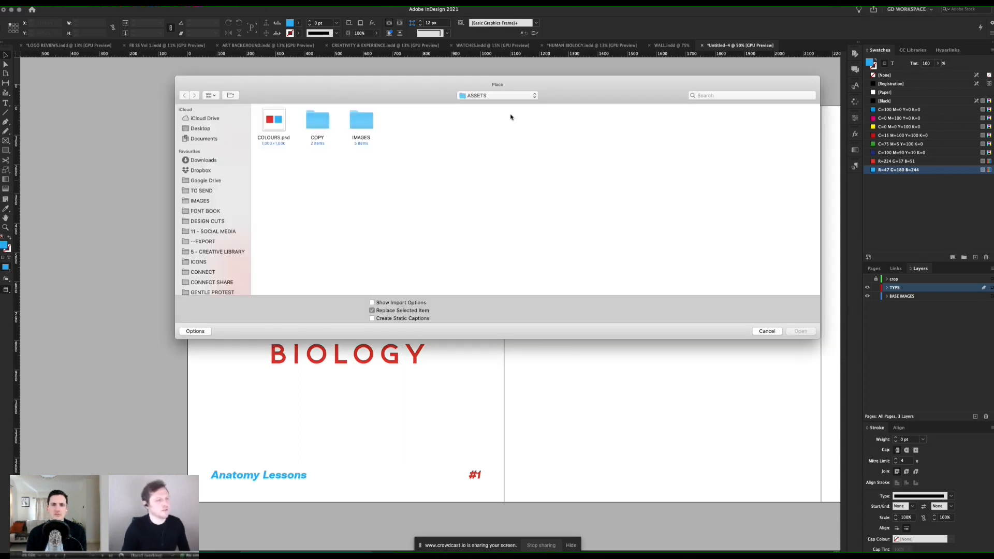
pyautogui.doubleClick(354, 120)
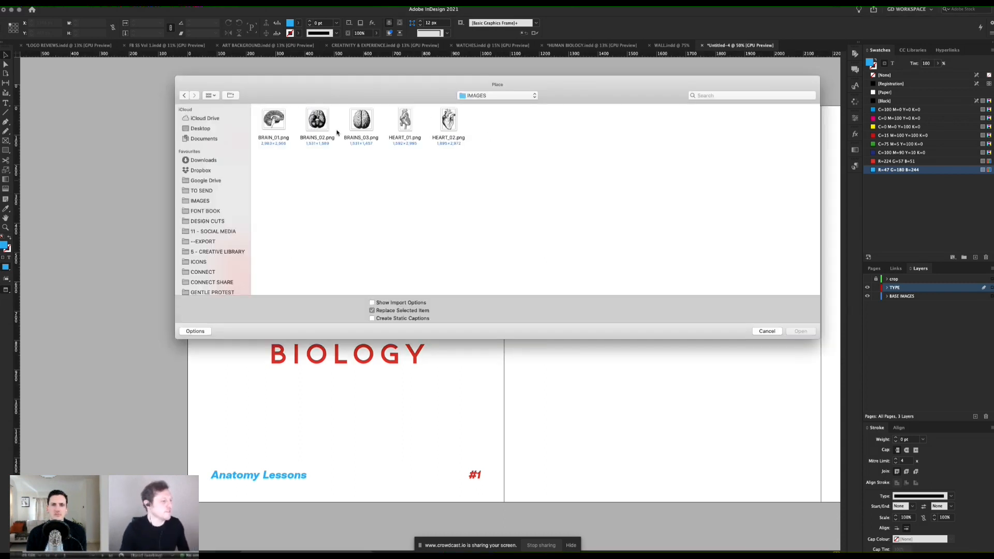
pyautogui.doubleClick(362, 120)
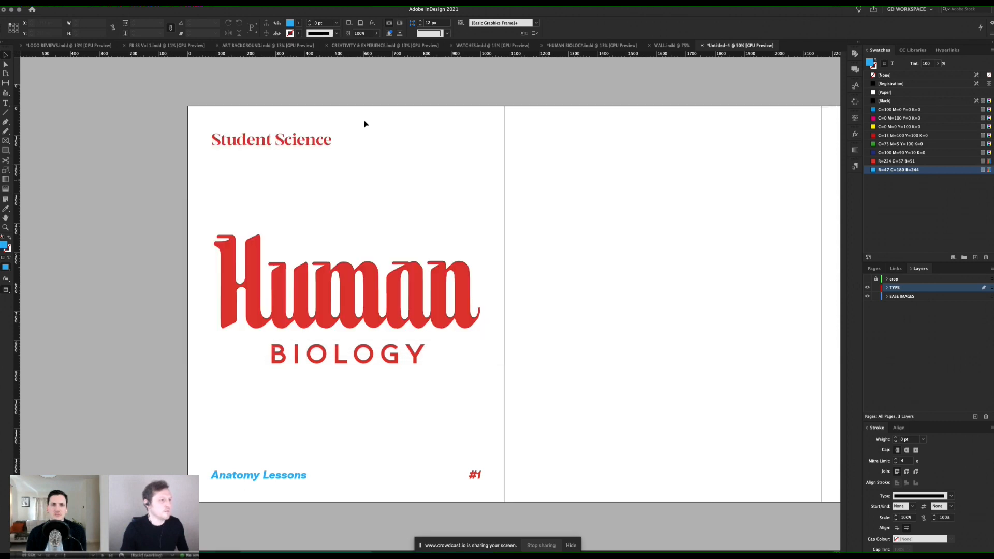
pyautogui.moveTo(241, 179); pyautogui.dragTo(430, 410)
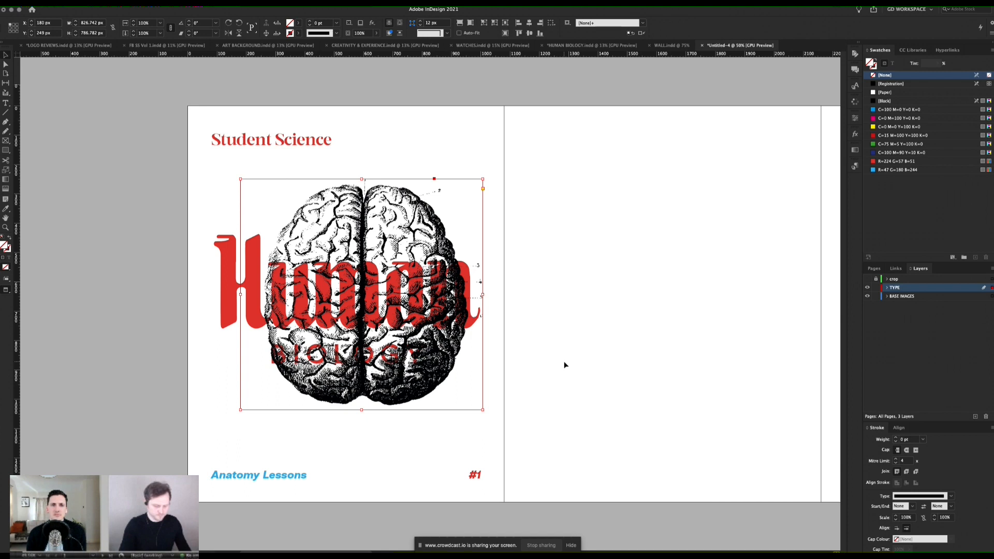
pyautogui.hotkey('shift', 'Left')
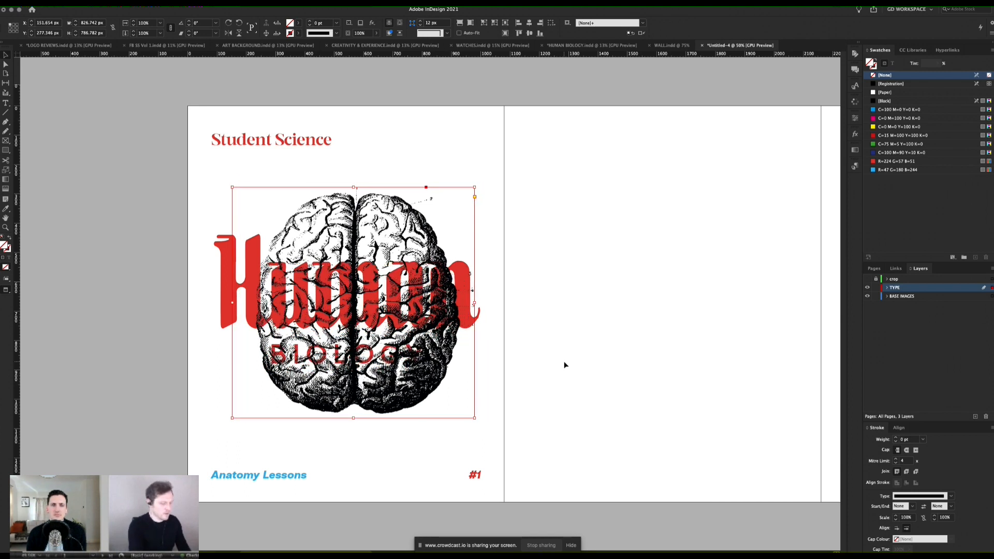
pyautogui.moveTo(421, 242); pyautogui.dragTo(415, 233)
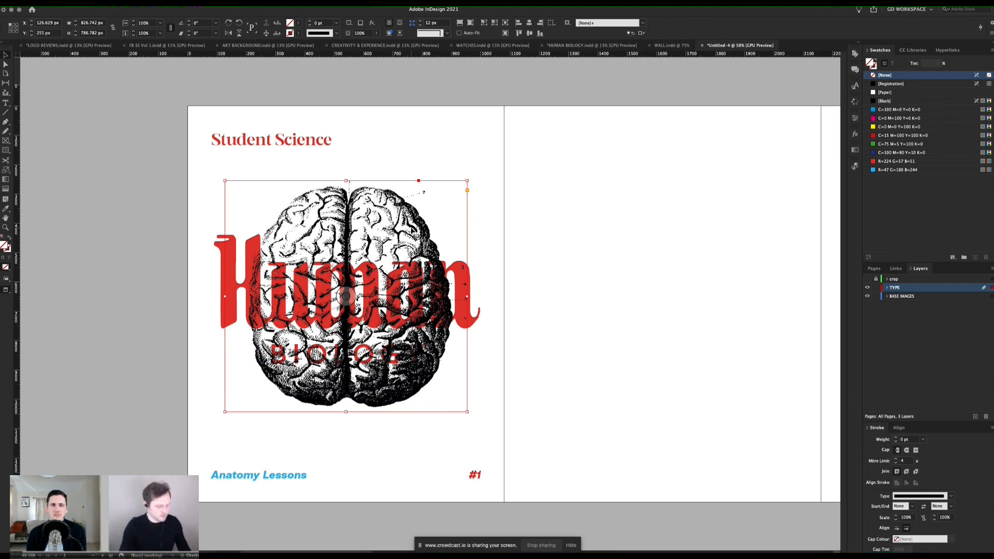
# Step: Cut the brain image from the TYPE layer and paste it onto the BASE IMAGES layer
pyautogui.press('Delete')
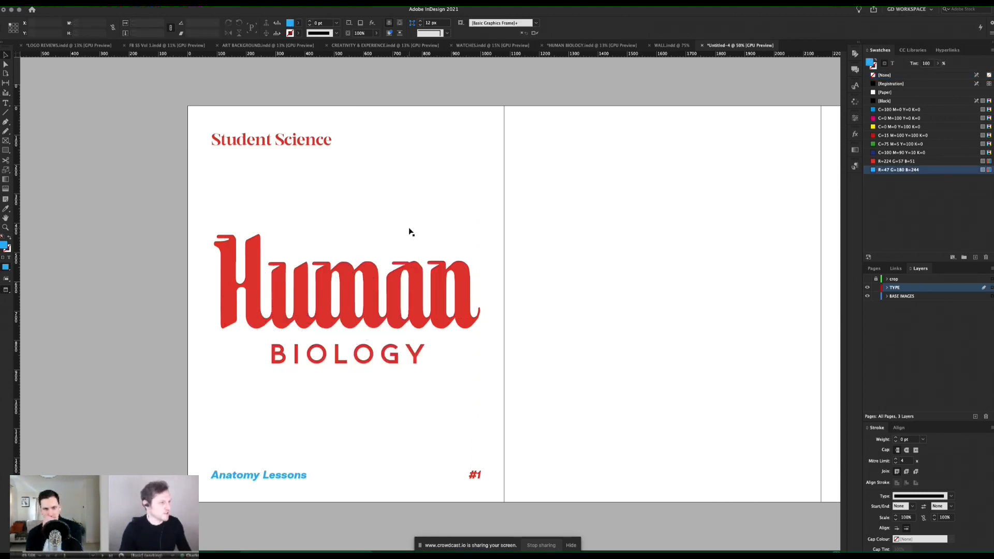
pyautogui.click(926, 298)
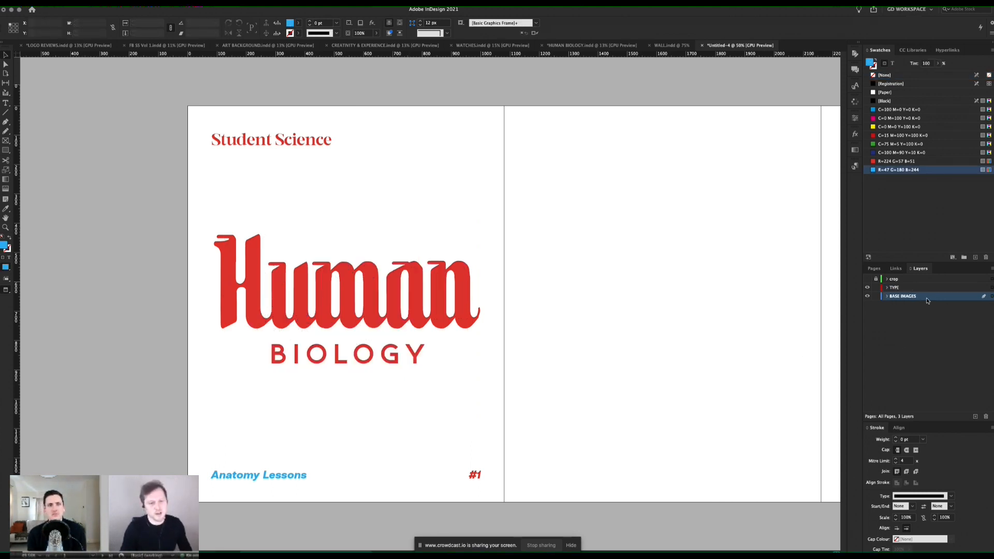
pyautogui.hotkey('ctrl', 'alt', 'shift', 'v')
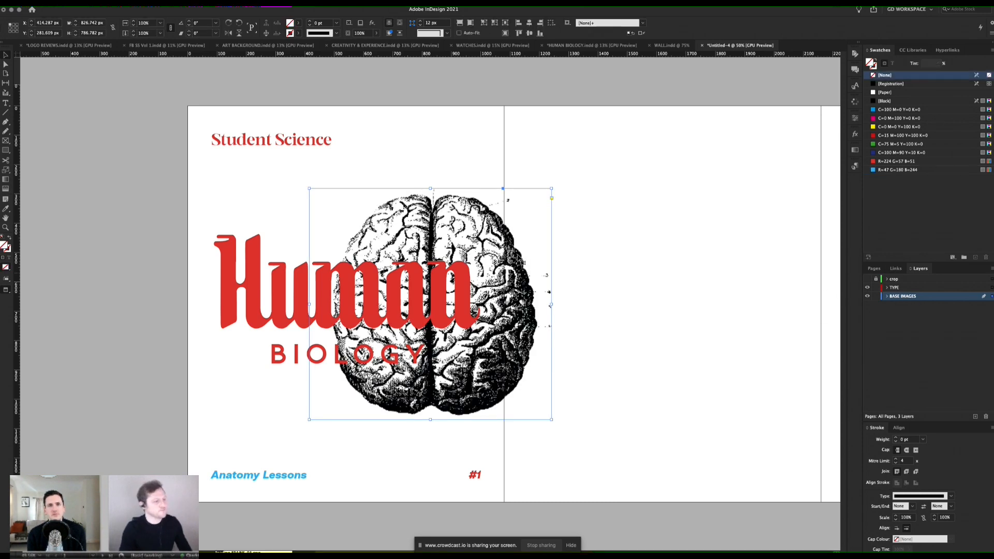
# Step: Nudge the brain image behind the Human BIOLOGY title to about X 112 px, Y 273 px
pyautogui.hotkey('shift', 'Down')
pyautogui.hotkey('shift', 'Down')
pyautogui.hotkey('shift', 'Left')
pyautogui.hotkey('shift', 'Left')
pyautogui.hotkey('shift', 'Left')
pyautogui.hotkey('shift', 'Down')
pyautogui.hotkey('shift', 'Down')
pyautogui.hotkey('shift', 'Down')
pyautogui.hotkey('shift', 'Down')
pyautogui.hotkey('shift', 'Down')
pyautogui.hotkey('shift', 'Down')
pyautogui.hotkey('shift', 'Right')
pyautogui.hotkey('shift', 'Up')
pyautogui.hotkey('shift', 'Up')
pyautogui.hotkey('shift', 'Down')
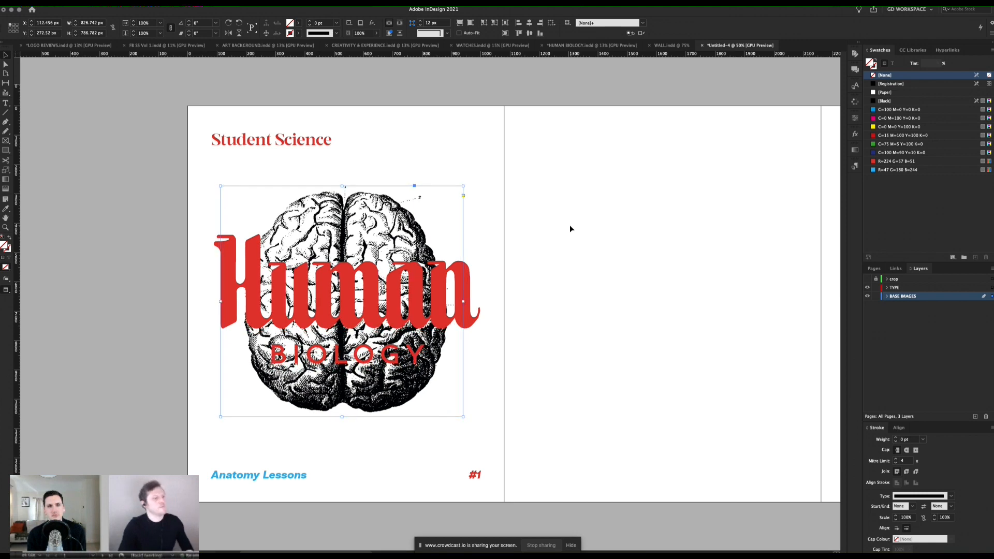
# Step: Enlarge the page 1 brain image to about 861 × 820 px and nudge it to about X 98 px, Y 258 px
pyautogui.click(601, 213)
pyautogui.click(385, 204)
pyautogui.press('s')
pyautogui.moveTo(485, 435); pyautogui.dragTo(492, 443)
pyautogui.hotkey('shift', 'Left')
pyautogui.hotkey('shift', 'Up')
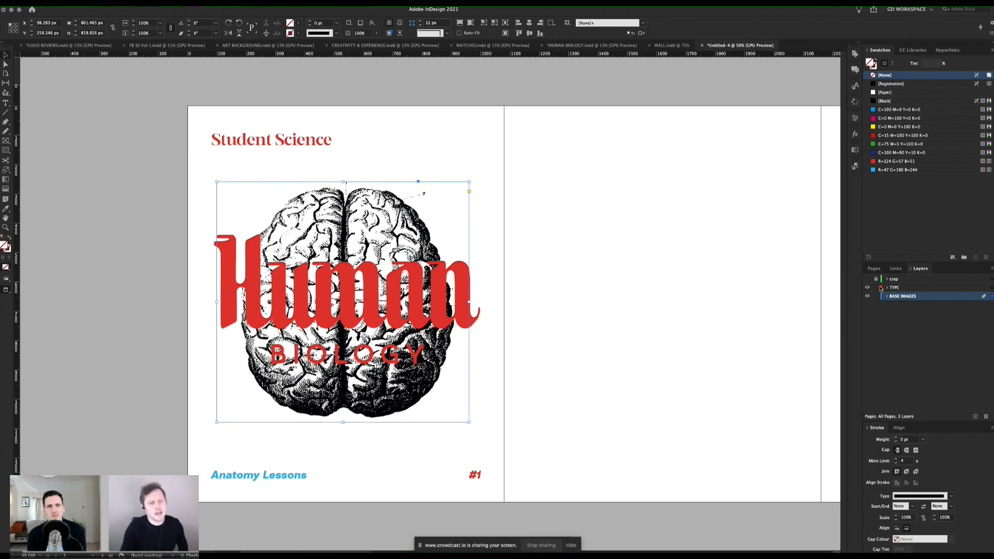
# Step: Open the linked BRAINS_03.png from page 1 in Photoshop 2021 for editing
pyautogui.click(896, 268)
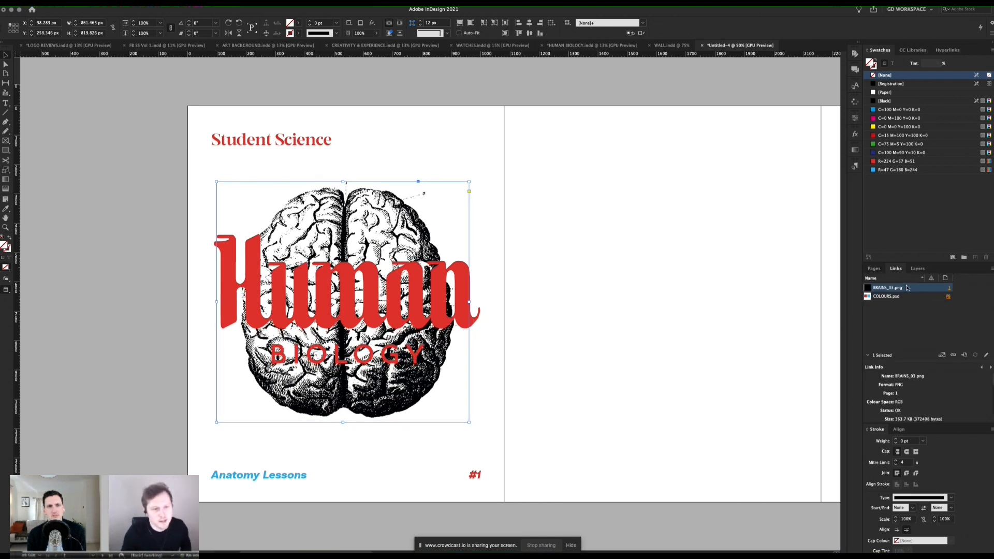
pyautogui.rightClick(910, 288)
pyautogui.moveTo(913, 363)
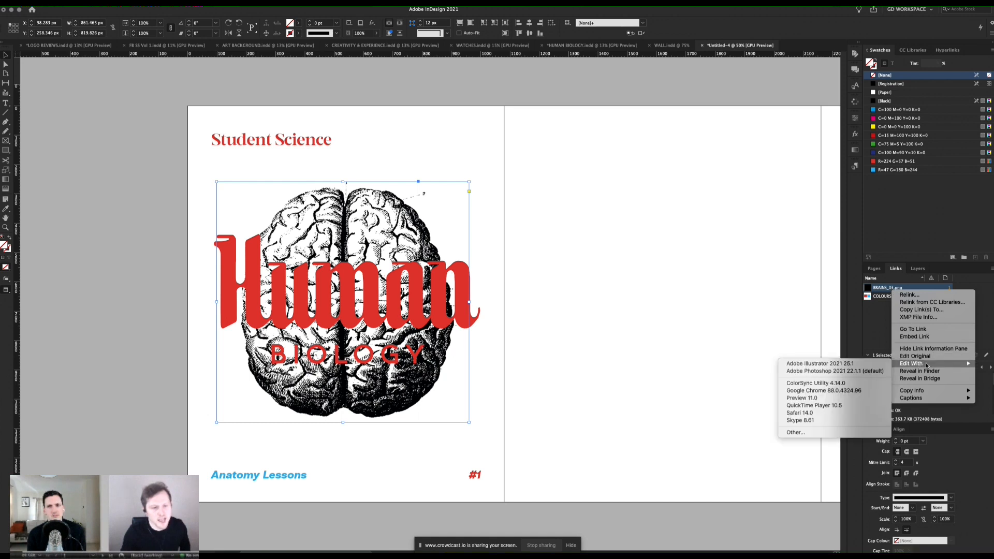
pyautogui.click(827, 371)
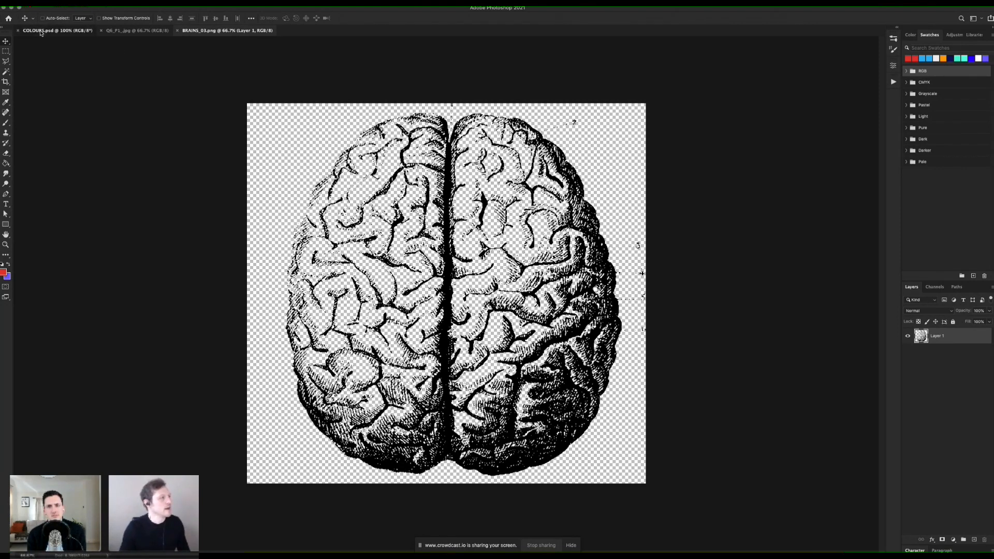
# Step: Sample the blue square in COLOURS.psd as the foreground colour and return to the BRAINS_03.png document
pyautogui.click(40, 32)
pyautogui.press('i')
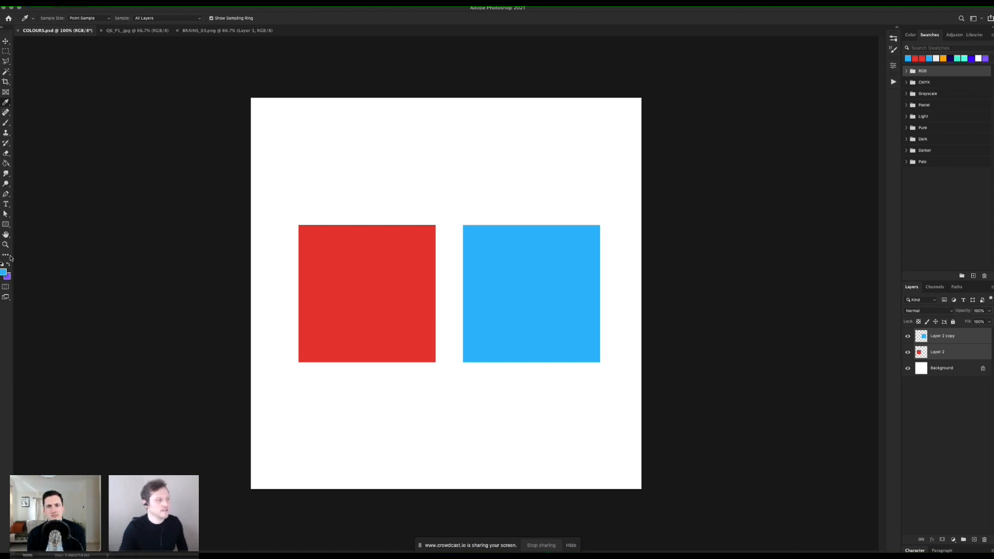
pyautogui.click(191, 30)
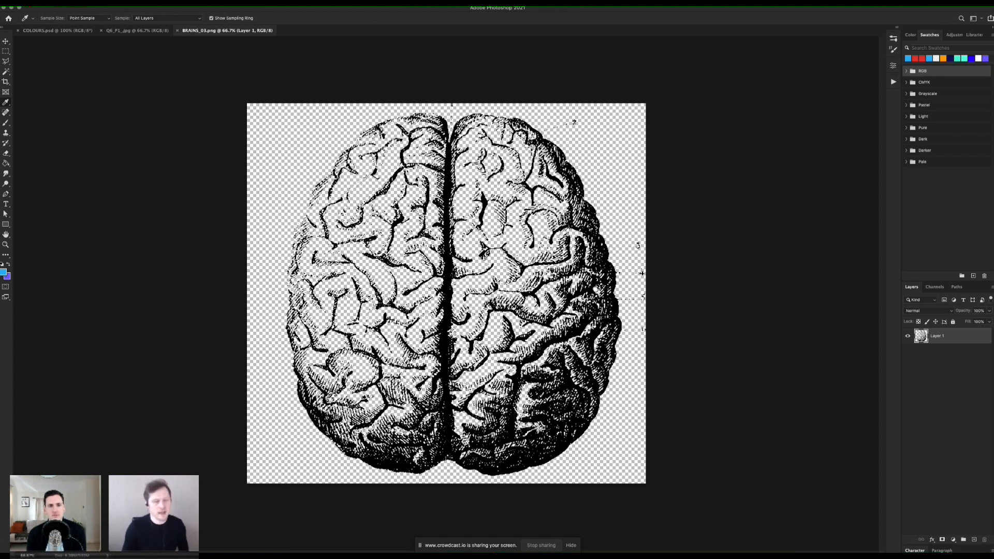
# Step: Apply a Color Overlay to the brain's Layer 1 using the sampled brand blue in Normal mode at 100% opacity
pyautogui.doubleClick(959, 338)
pyautogui.click(678, 303)
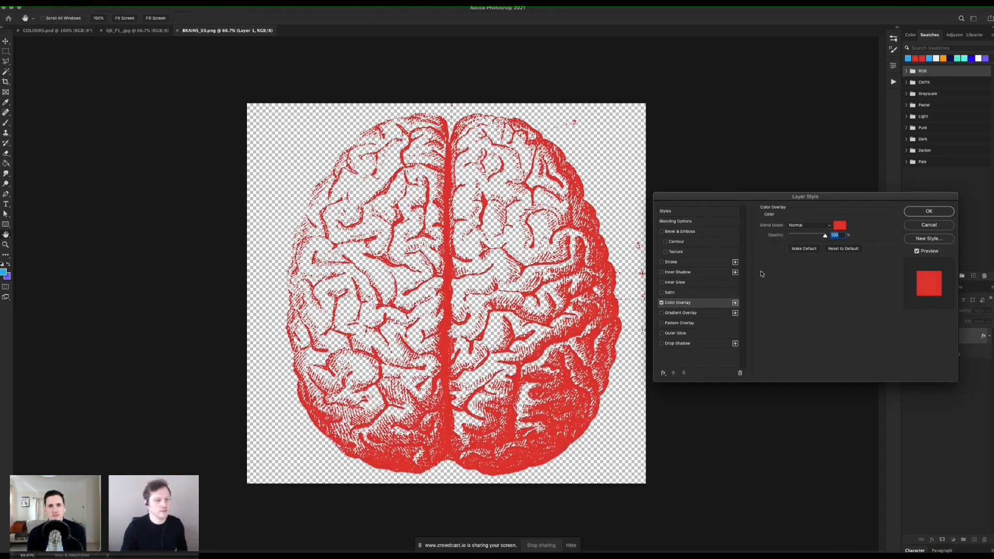
pyautogui.click(840, 226)
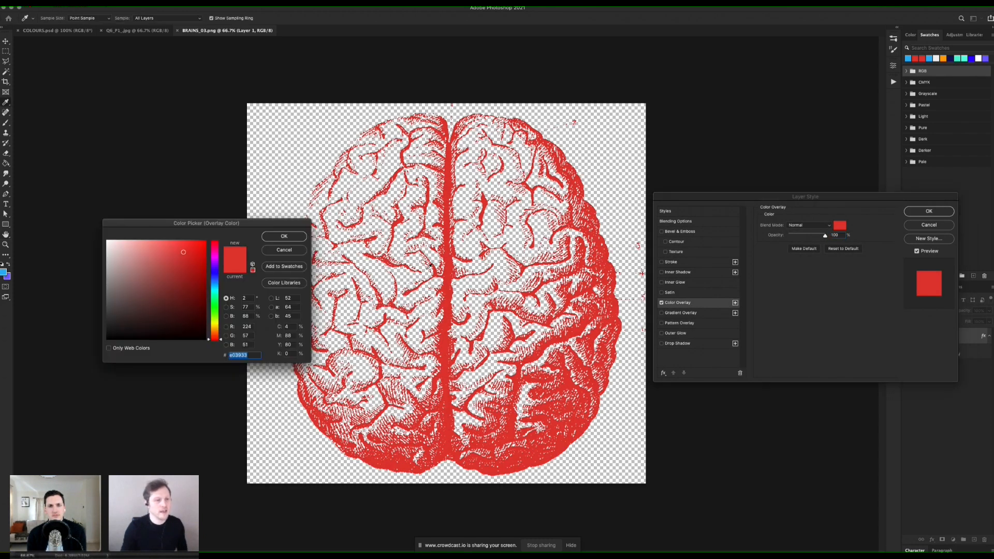
pyautogui.click(4, 274)
pyautogui.click(284, 236)
pyautogui.click(920, 211)
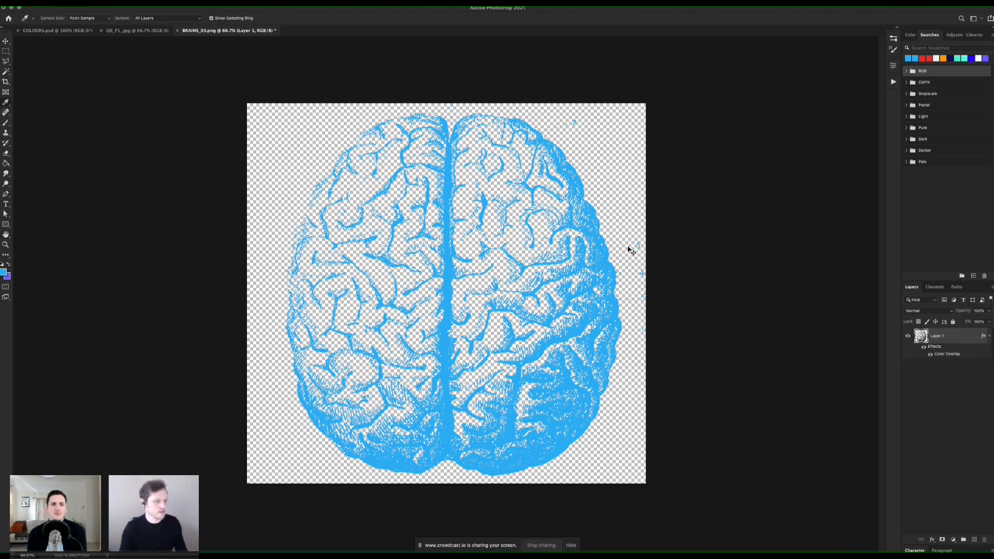
# Step: Save the blue brain as a PNG copy named BRAINS_03_blue.png in the IMAGES folder, using the large file size option
pyautogui.press('super+shift+s')
pyautogui.click(490, 69)
pyautogui.write('_blue')
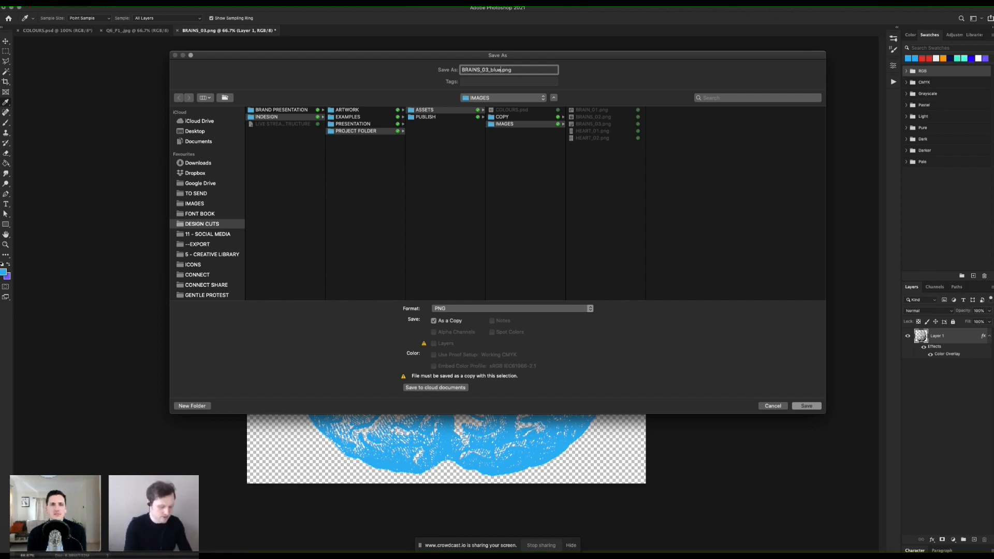
pyautogui.press('Return')
pyautogui.click(420, 183)
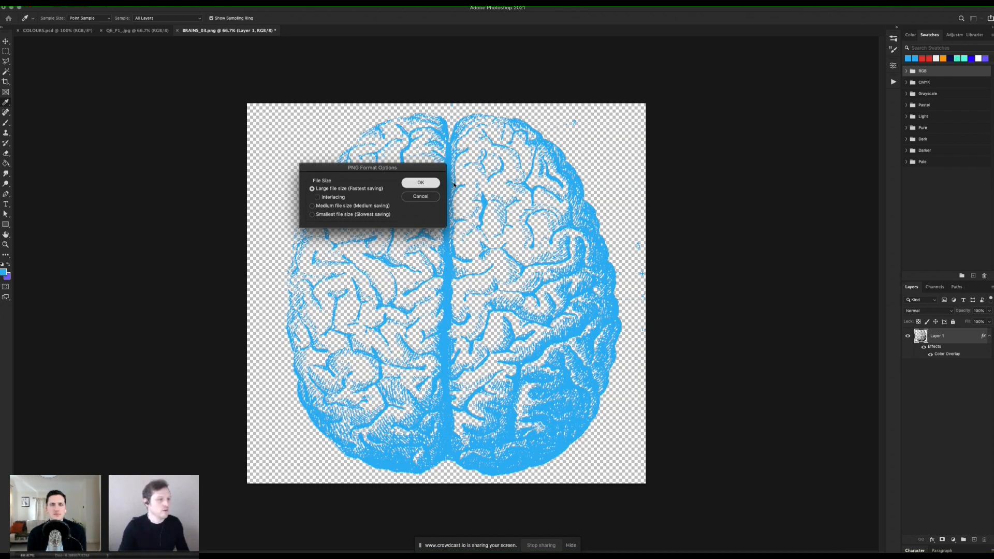
# Step: Switch to InDesign and replace the page 1 brain image with BRAINS_03_blue.png
pyautogui.press('super+Tab')
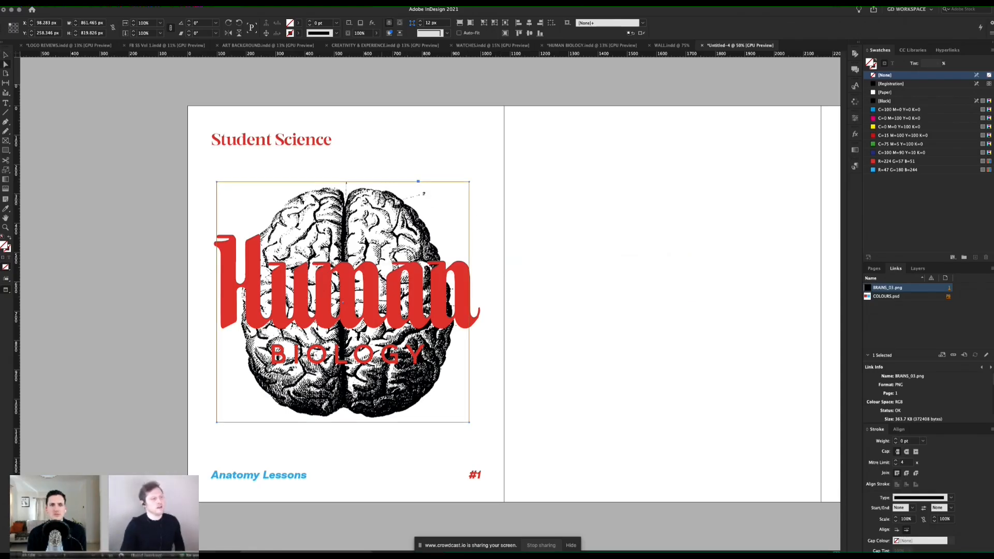
pyautogui.click(559, 178)
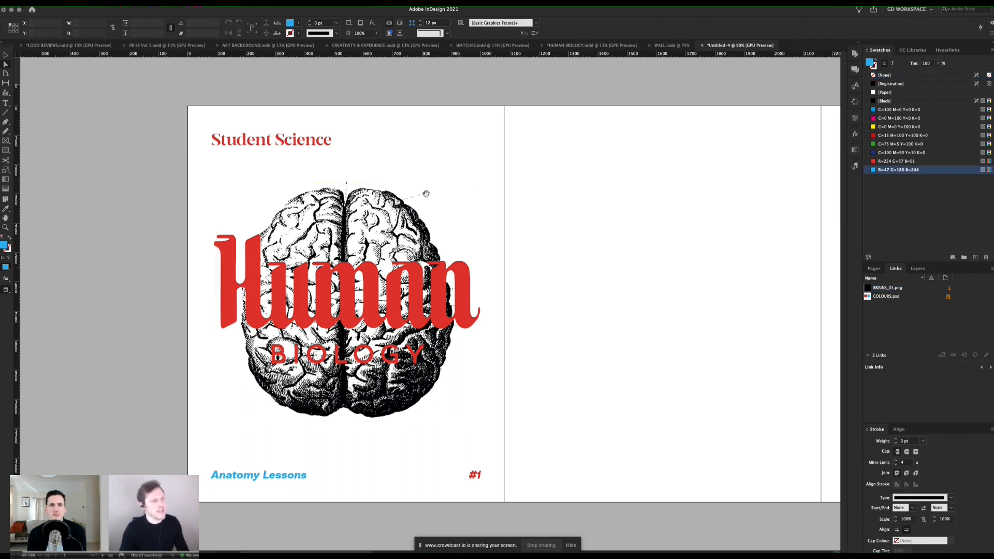
pyautogui.click(424, 194)
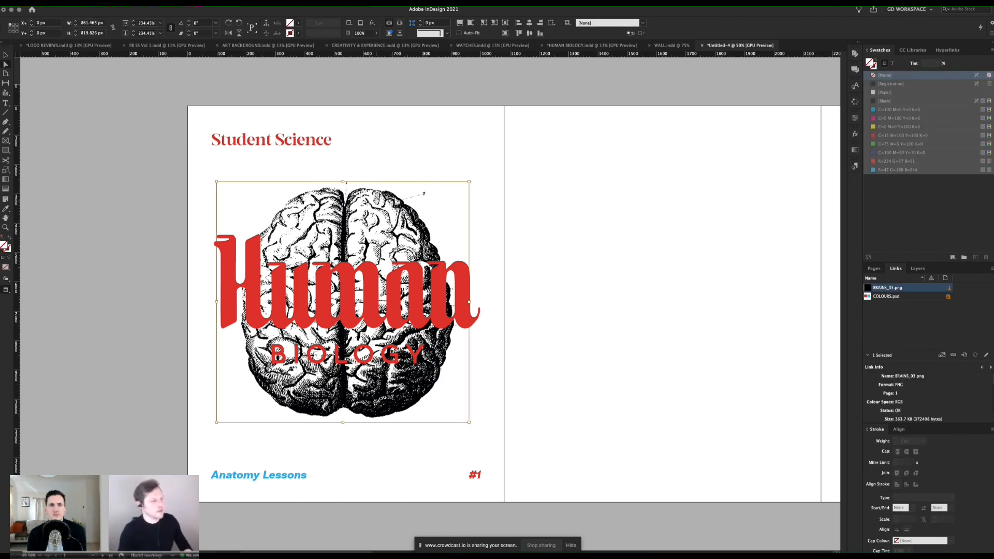
pyautogui.press('super+d')
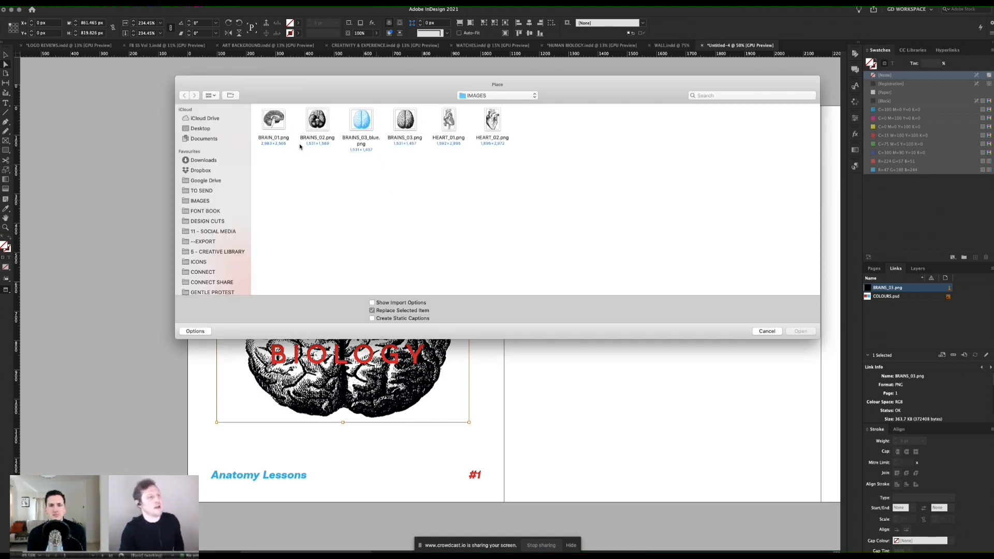
pyautogui.doubleClick(361, 126)
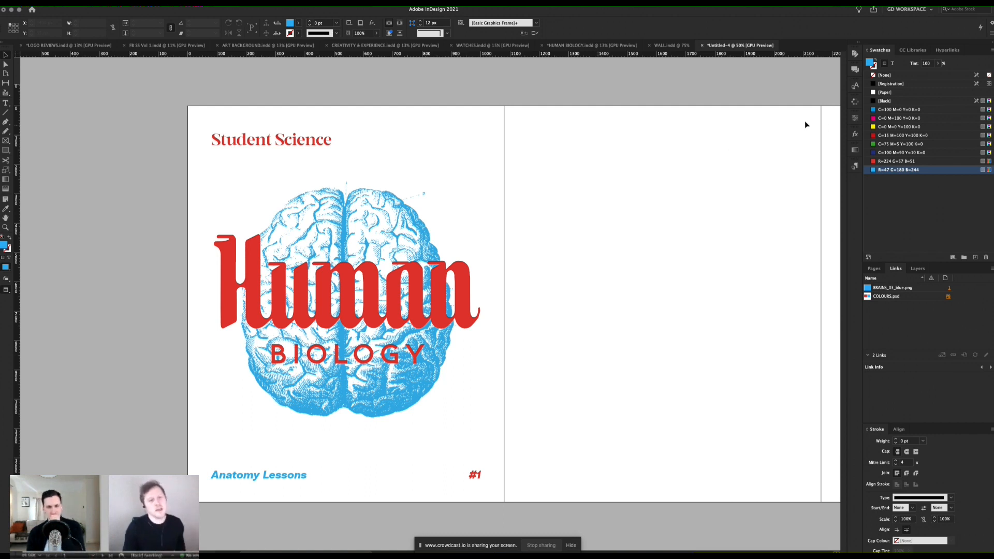
# Step: Set the blend mode of the Human and BIOLOGY text frames on page 1 to Multiply
pyautogui.click(856, 134)
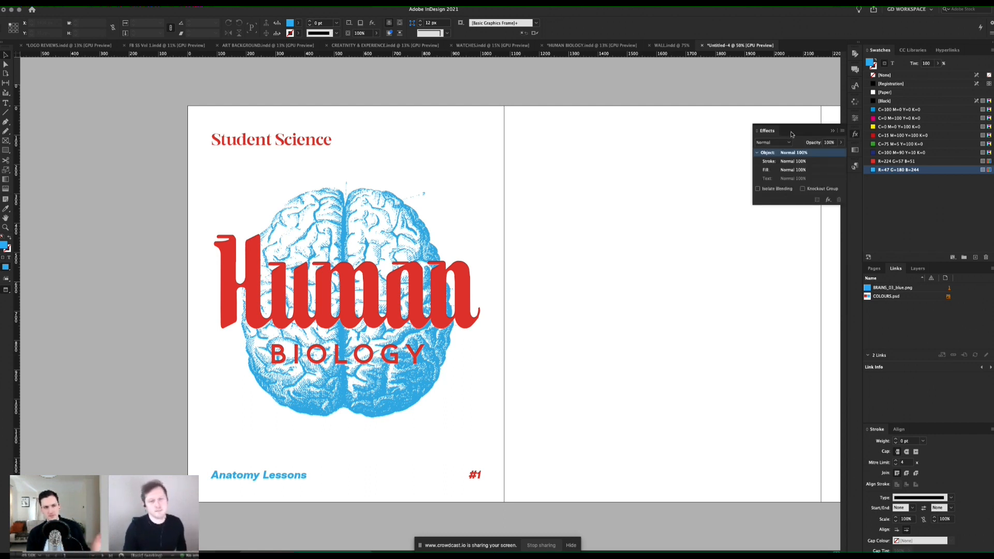
pyautogui.click(209, 2)
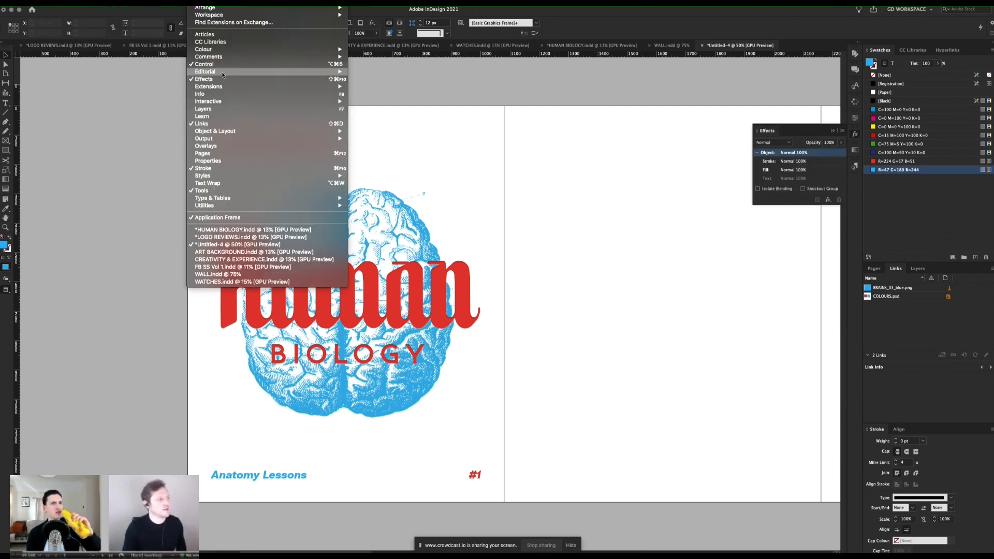
pyautogui.click(721, 198)
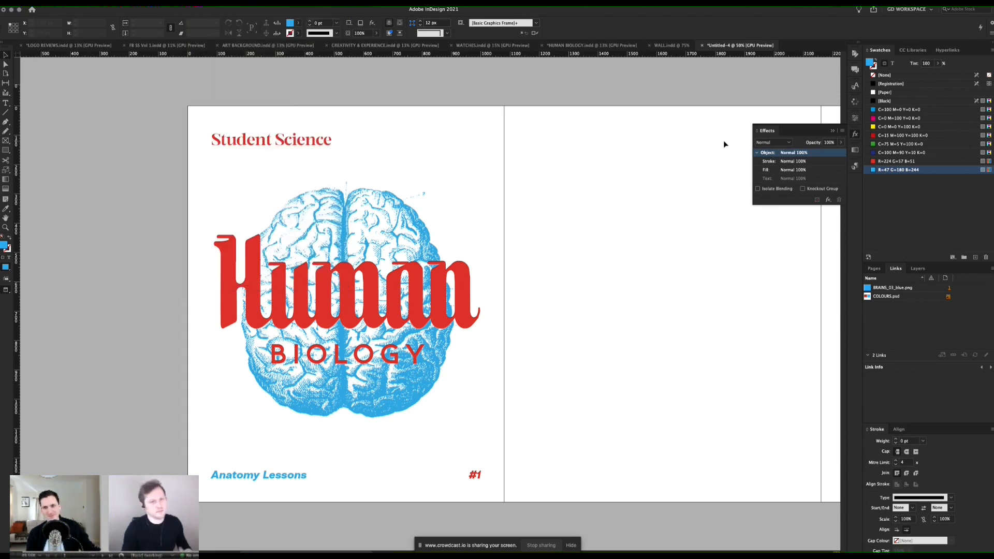
pyautogui.click(425, 288)
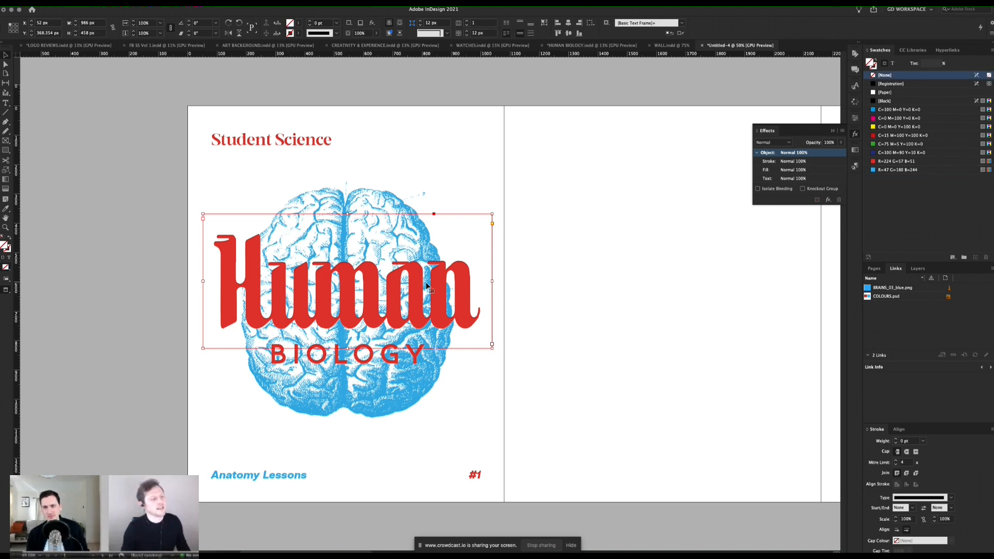
pyautogui.keyDown('shift'); pyautogui.click(403, 361); pyautogui.keyUp('shift')
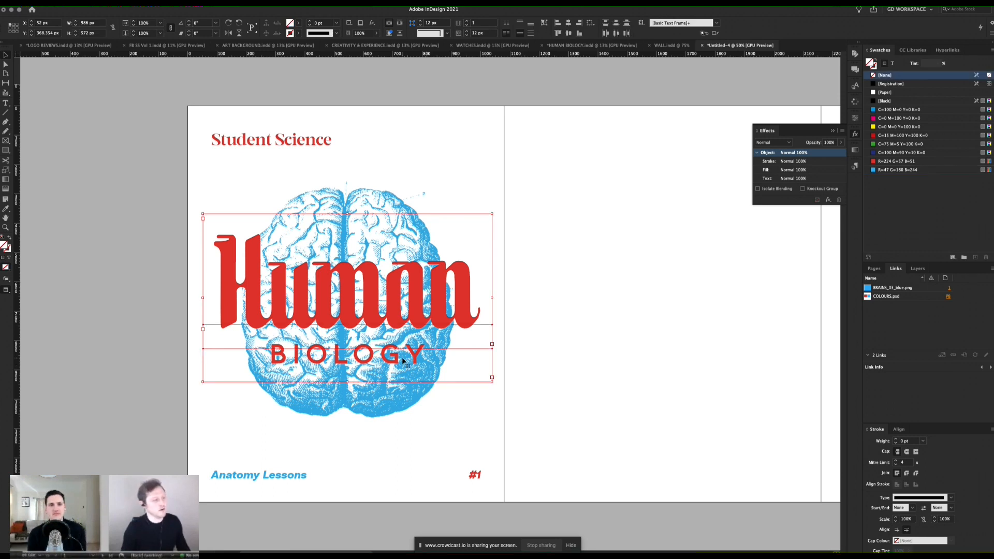
pyautogui.click(773, 142)
pyautogui.click(772, 161)
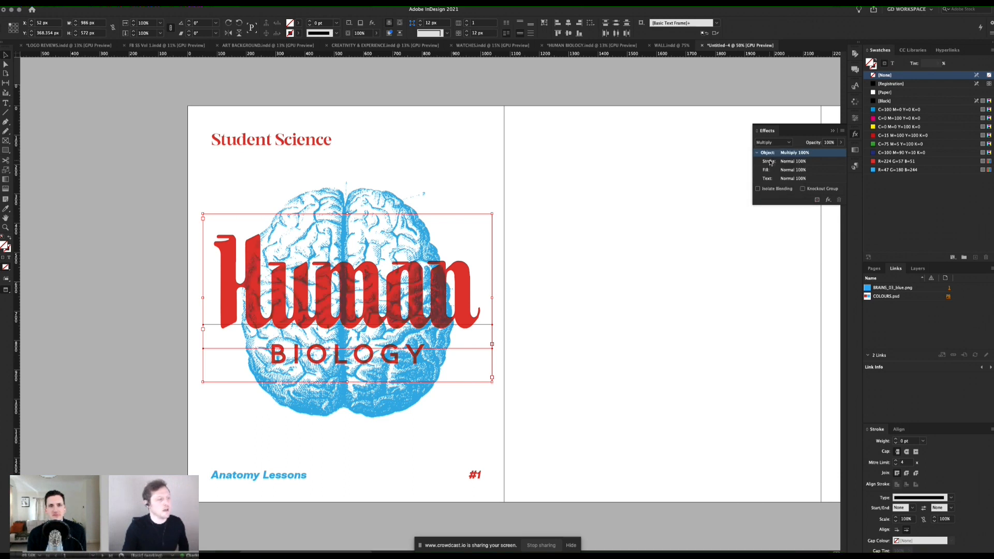
# Step: Nudge the Human and BIOLOGY text frames together slightly down to about Y 375 px over the brain
pyautogui.click(601, 221)
pyautogui.click(469, 278)
pyautogui.keyDown('shift'); pyautogui.click(419, 361); pyautogui.keyUp('shift')
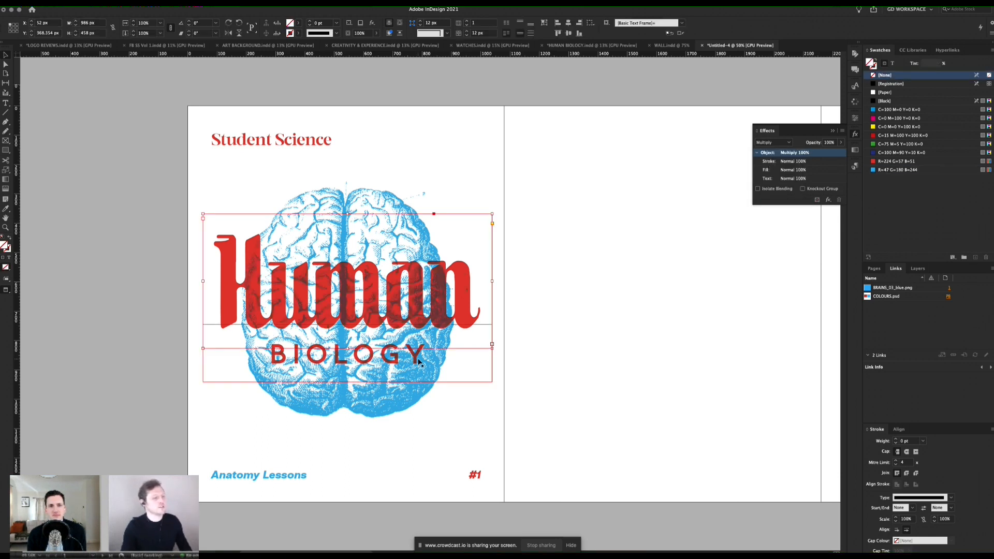
pyautogui.press('Down')
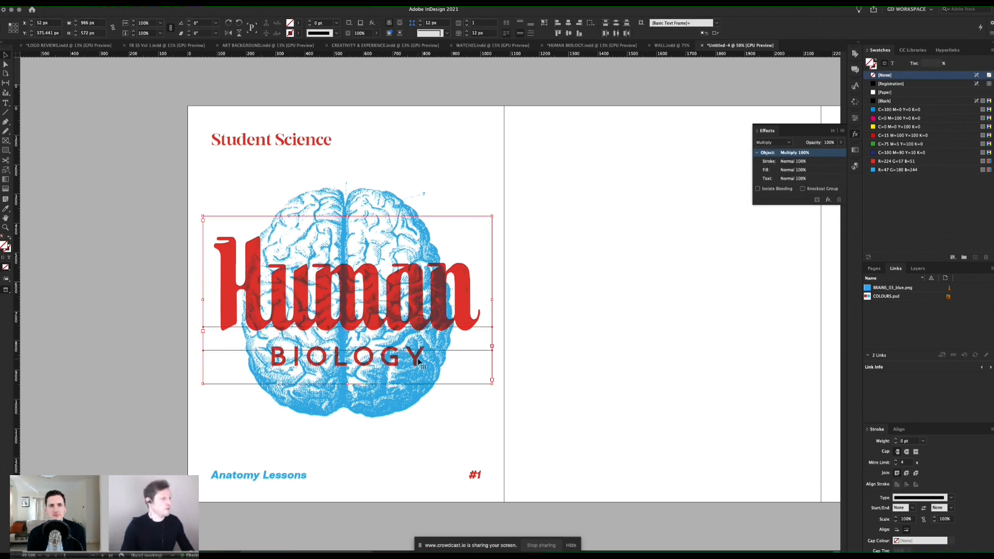
pyautogui.click(588, 278)
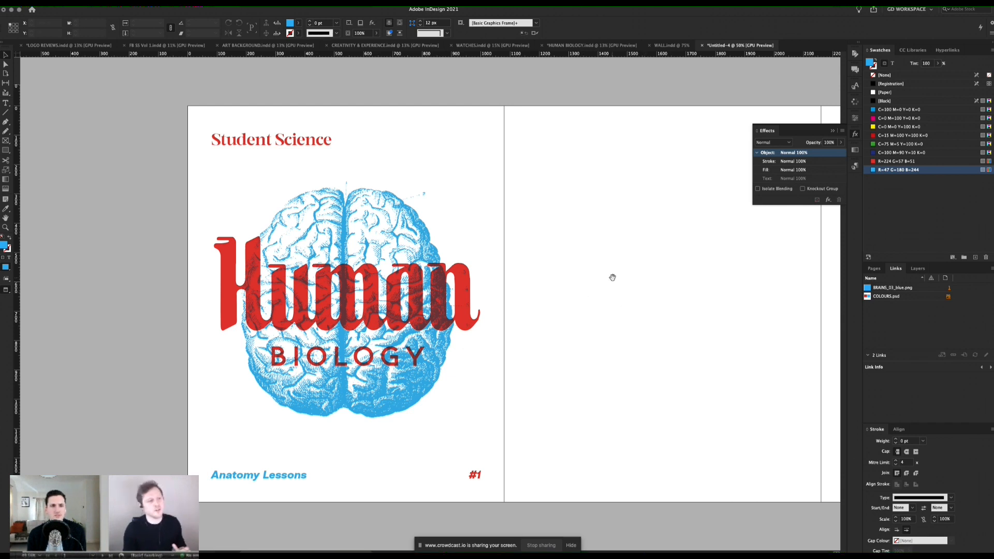
# Step: Set the document's transparency blend space to Document RGB
pyautogui.moveTo(611, 280); pyautogui.dragTo(548, 279)
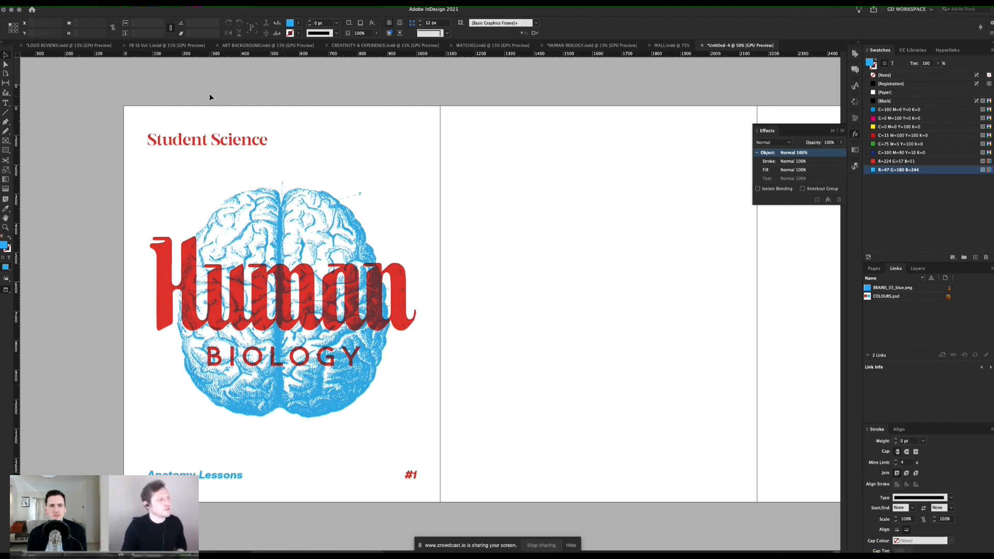
pyautogui.click(69, 2)
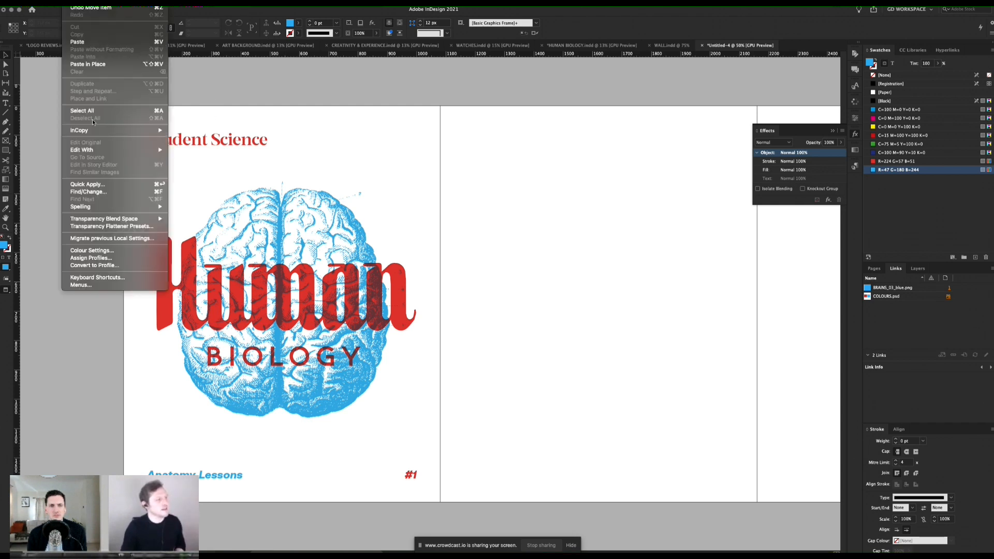
pyautogui.moveTo(126, 222)
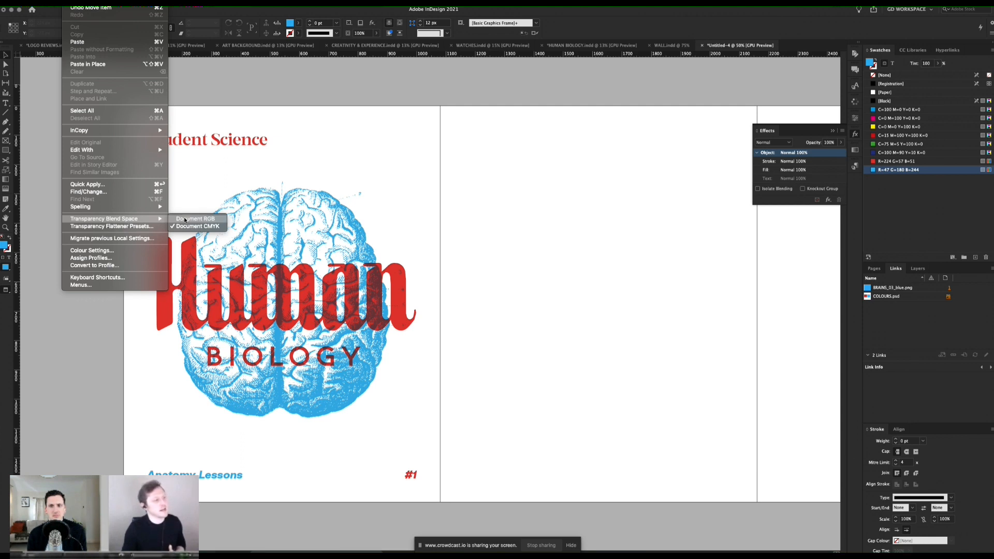
pyautogui.click(185, 220)
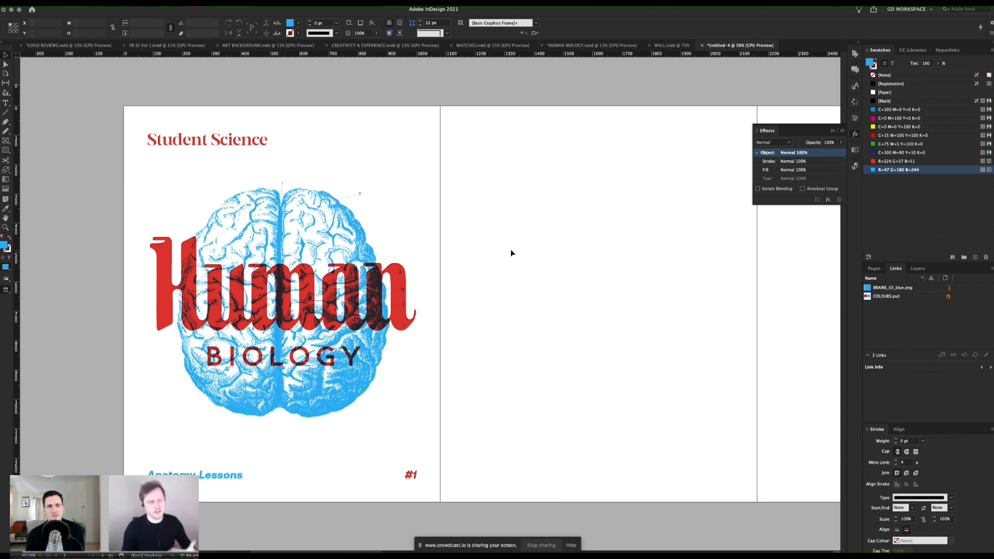
# Step: Review the blended page 1 cover and the neighbouring blank pages, both with guides shown and in preview
pyautogui.moveTo(567, 259); pyautogui.dragTo(545, 258)
pyautogui.press('w')
pyautogui.press('z')
pyautogui.moveTo(297, 289)
pyautogui.mouseDown()
pyautogui.moveTo(266, 288)
pyautogui.moveTo(280, 288)
pyautogui.mouseUp()
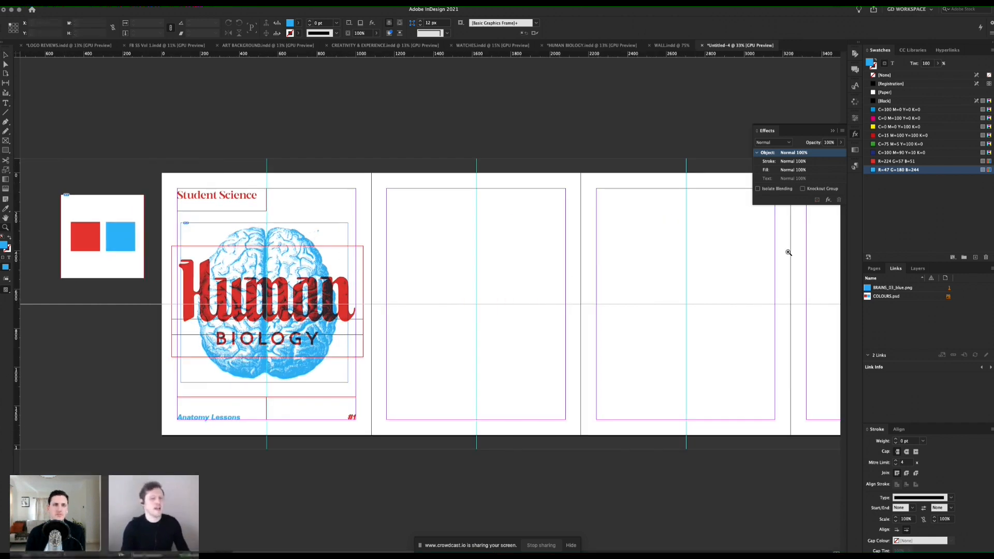
pyautogui.press('w')
pyautogui.click(332, 305)
pyautogui.hscroll(2, 389, 281)
pyautogui.press('v')
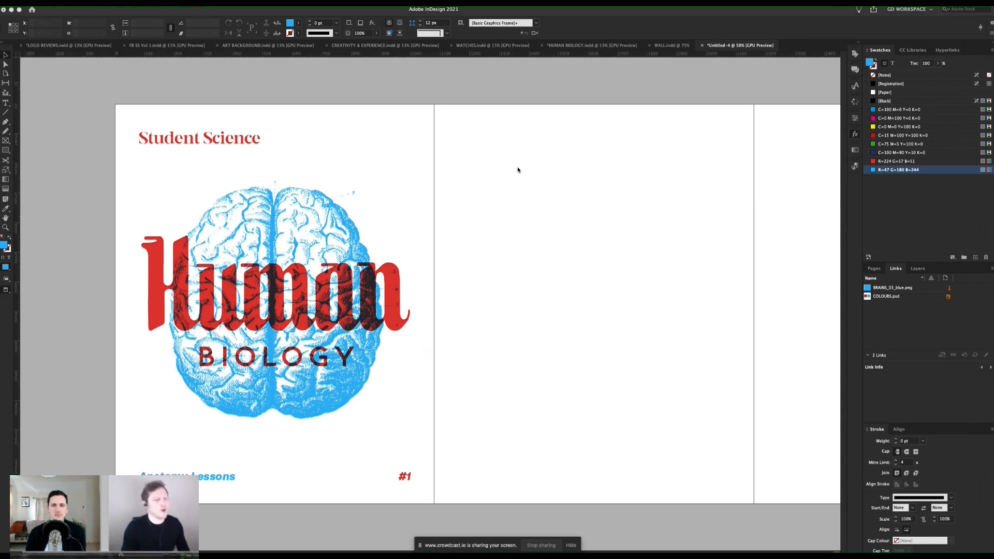
# Step: Duplicate the blue brain image onto page 2, running off its top edge at about X 1188 px, Y -197 px
pyautogui.click(324, 209)
pyautogui.moveTo(324, 208); pyautogui.dragTo(659, 160)
pyautogui.hotkey('shift', 'Up')
pyautogui.hotkey('shift', 'Up')
pyautogui.hotkey('shift', 'Up')
pyautogui.hotkey('shift', 'Up')
pyautogui.hotkey('shift', 'Up')
pyautogui.hotkey('shift', 'Up')
pyautogui.press('w')
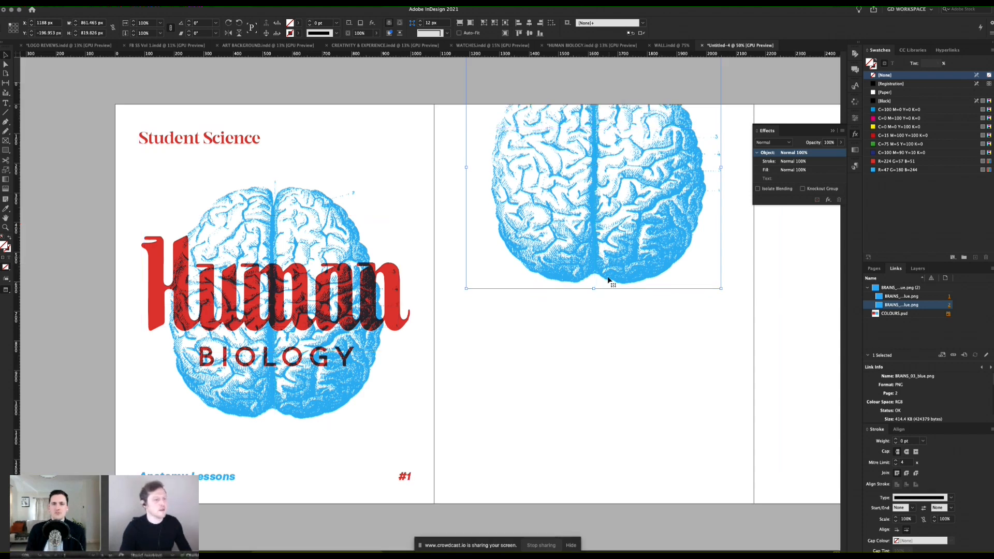
# Step: Duplicate the BIOLOGY text frame below the brain on page 2, nudging it to about X 1132 px, Y 672 px
pyautogui.hscroll(3, 537, 299)
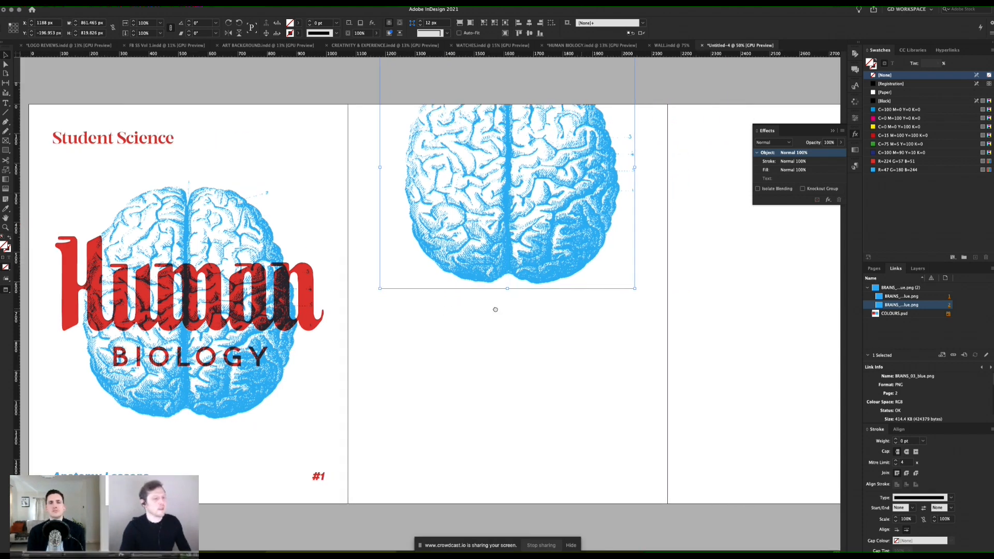
pyautogui.click(193, 351)
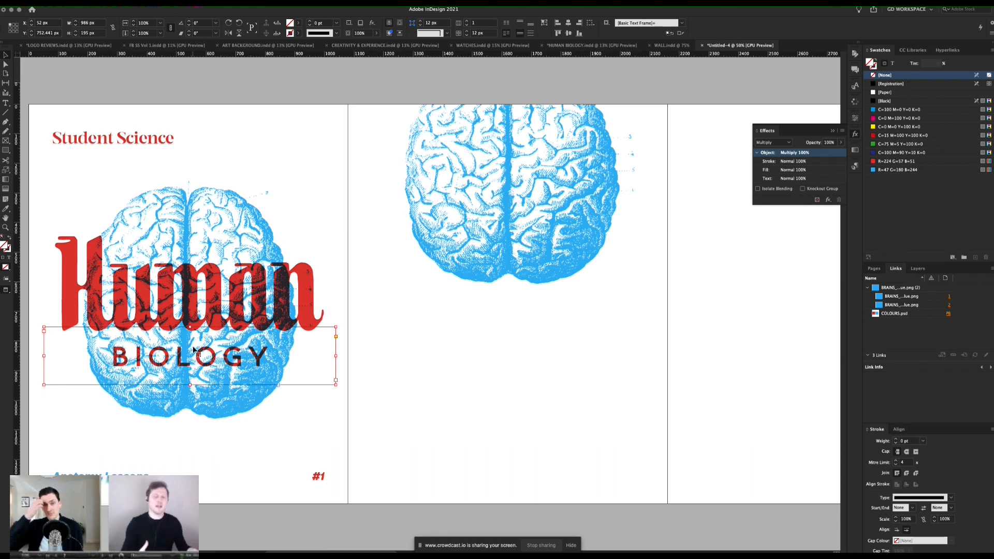
pyautogui.moveTo(193, 350); pyautogui.dragTo(567, 358)
pyautogui.press('Left')
pyautogui.press('Left')
pyautogui.press('Left')
pyautogui.press('Left')
pyautogui.press('Up')
pyautogui.press('Up')
pyautogui.press('Up')
pyautogui.press('Up')
pyautogui.press('Up')
pyautogui.press('Up')
pyautogui.press('Up')
pyautogui.press('Up')
pyautogui.press('Up')
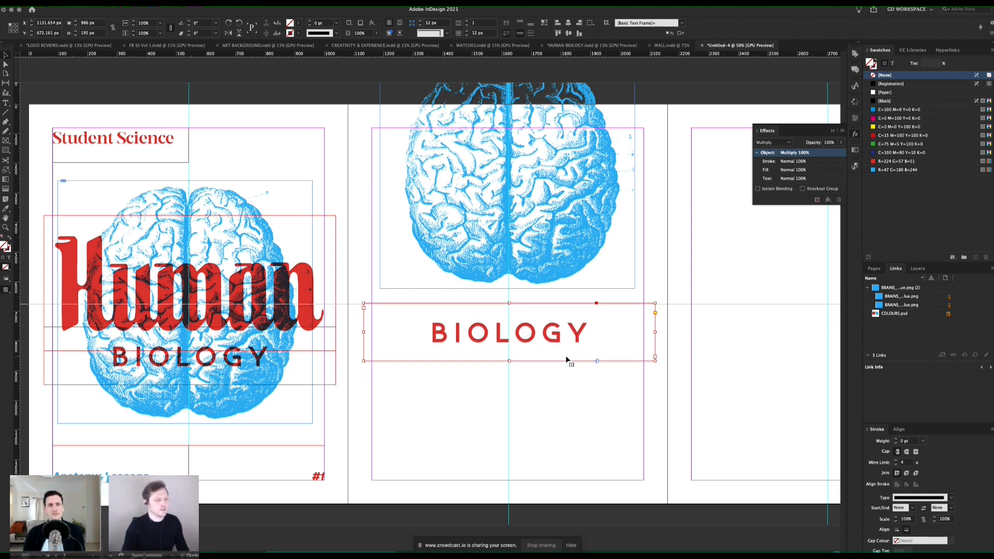
# Step: Nudge page 2's copied BIOLOGY frame up to about Y 658 px and replace its text with "The Brain" from the text document
pyautogui.press('Up')
pyautogui.press('Up')
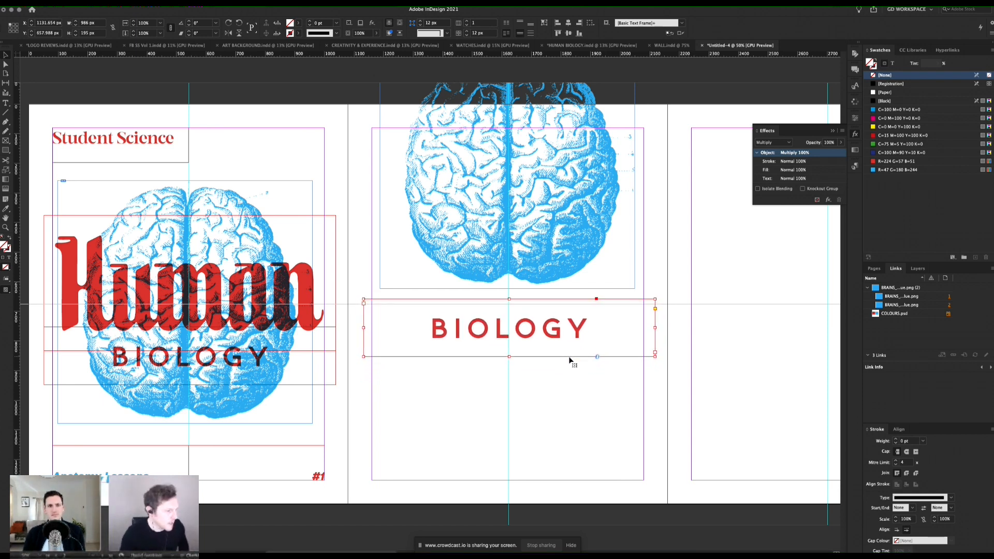
pyautogui.press('super+Tab')
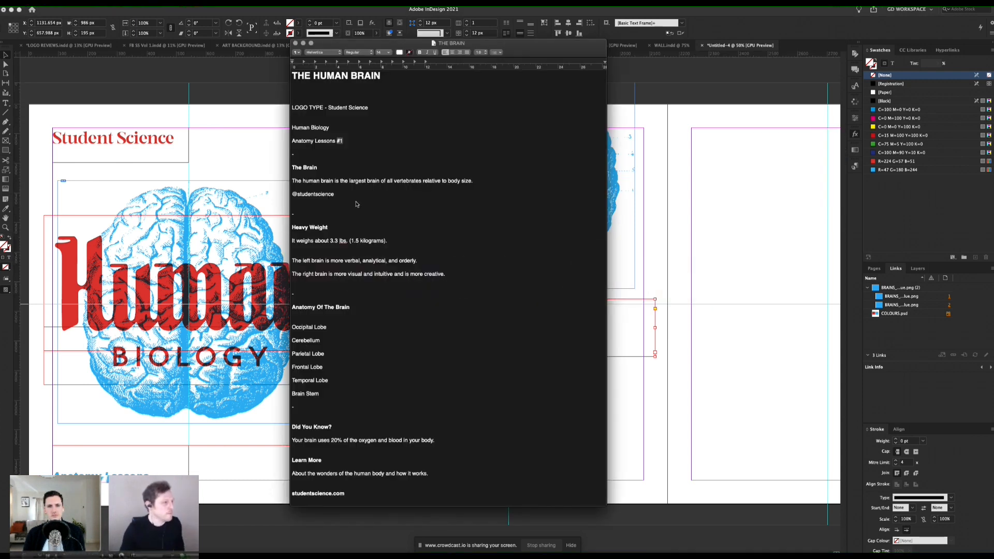
pyautogui.moveTo(324, 168); pyautogui.dragTo(292, 168)
pyautogui.hotkey('ctrl', 'c')
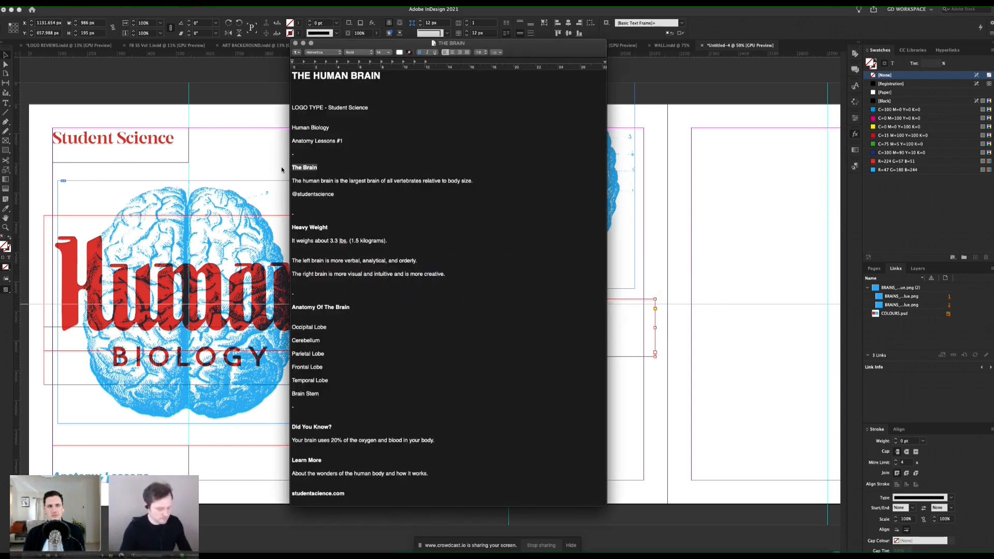
pyautogui.press('super+Tab')
pyautogui.doubleClick(536, 329)
pyautogui.hotkey('ctrl', 'a')
pyautogui.hotkey('ctrl', 'v')
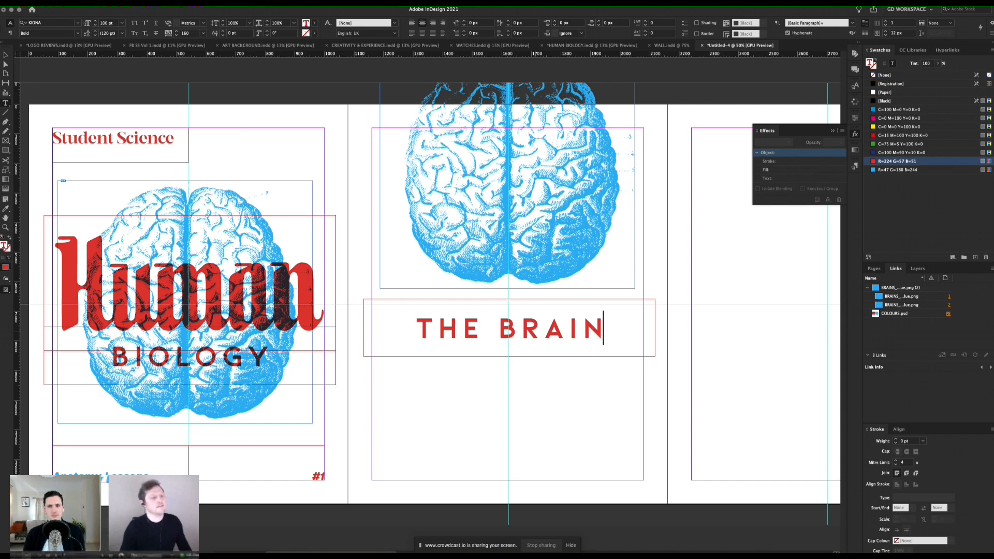
pyautogui.click(8, 56)
pyautogui.click(364, 121)
pyautogui.press('w')
pyautogui.press('w')
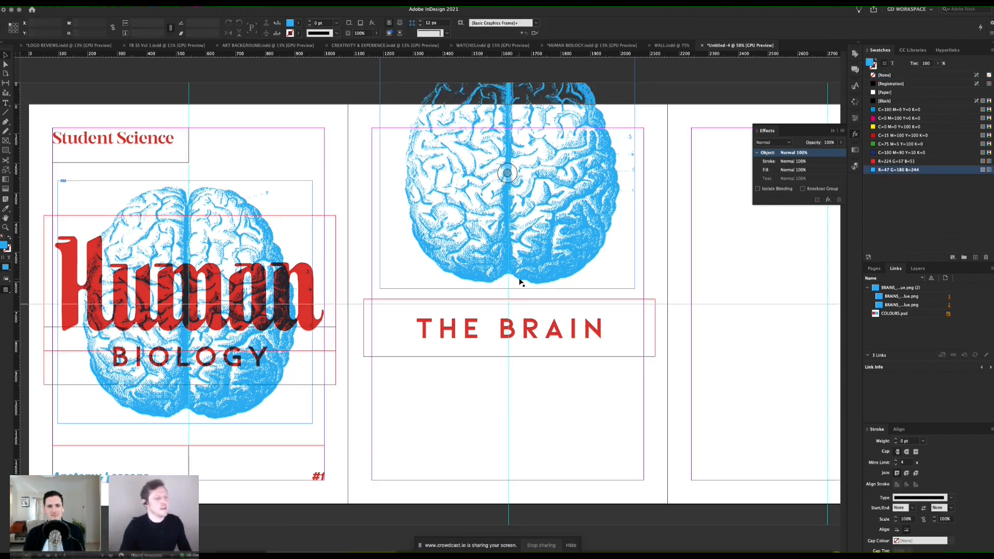
# Step: Tighten the tracking of the THE BRAIN heading on page 2 to 100
pyautogui.press('super+Tab')
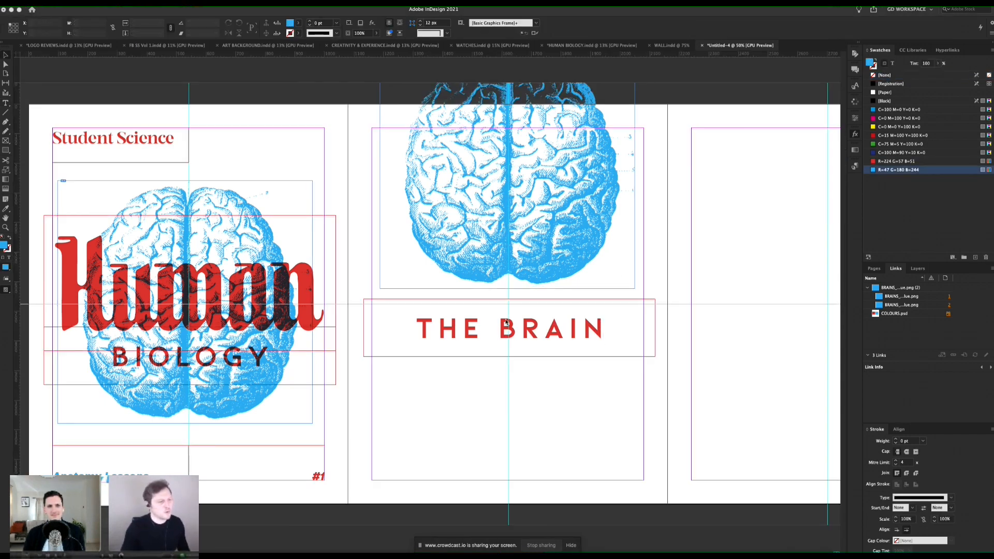
pyautogui.click(548, 326)
pyautogui.doubleClick(549, 328)
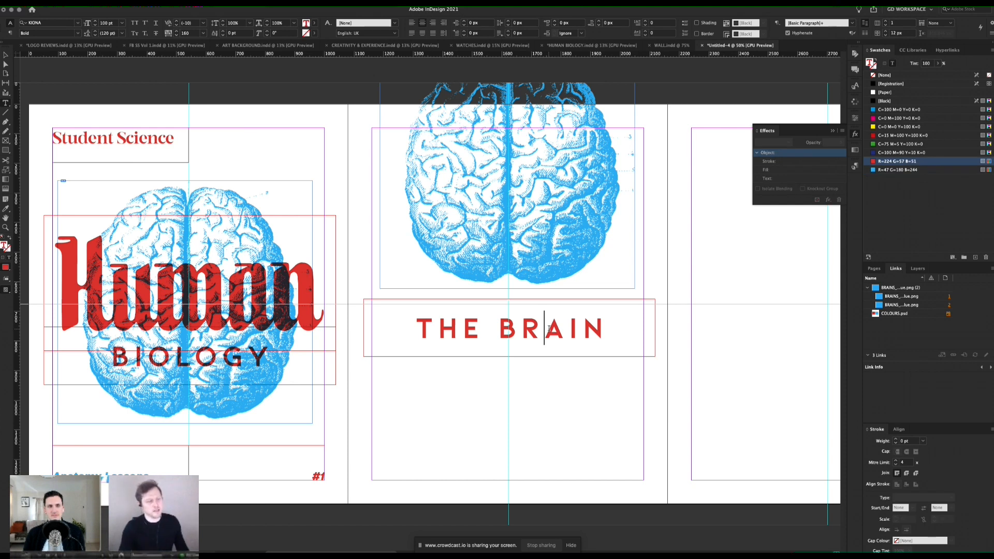
pyautogui.tripleClick(549, 327)
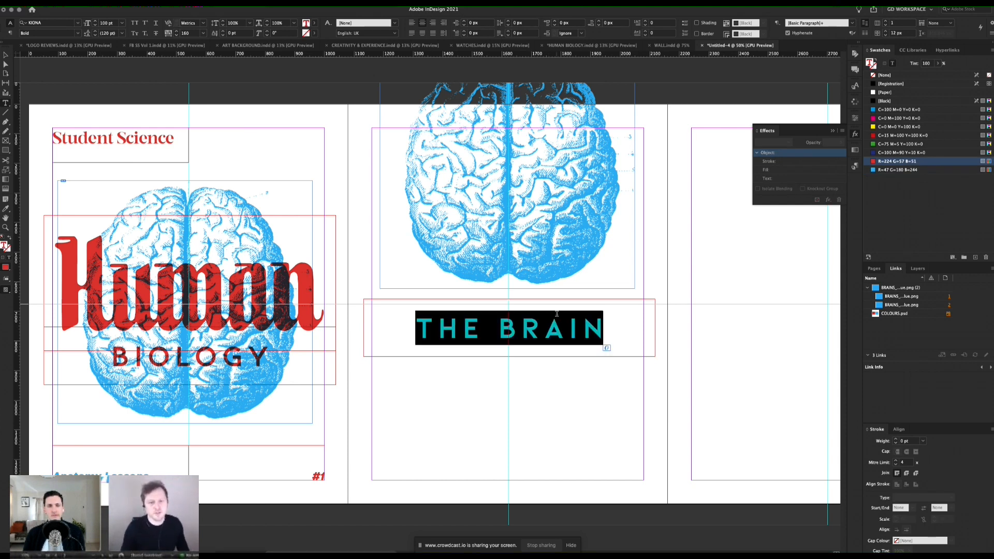
pyautogui.hotkey('alt', 'Left')
pyautogui.hotkey('alt', 'Left')
pyautogui.hotkey('alt', 'Left')
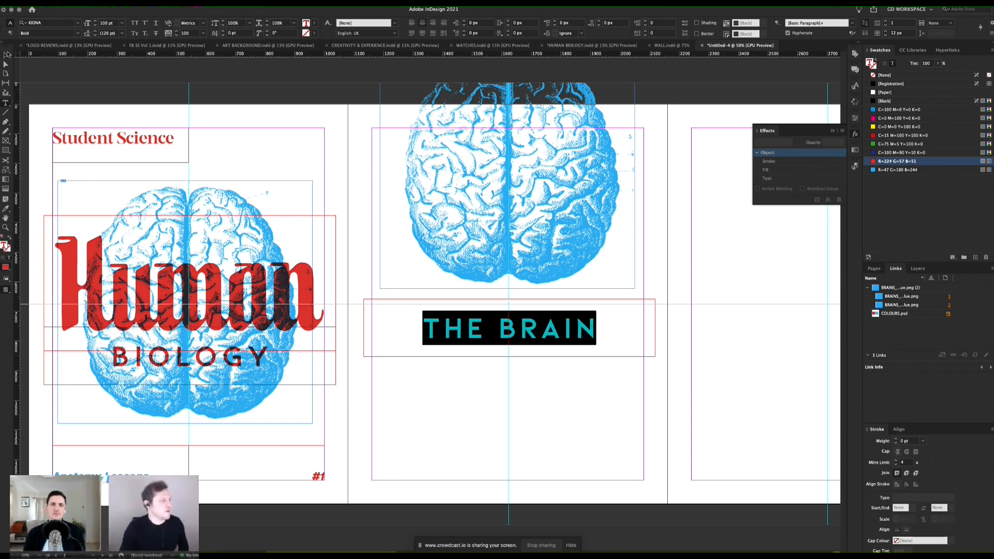
pyautogui.click(7, 54)
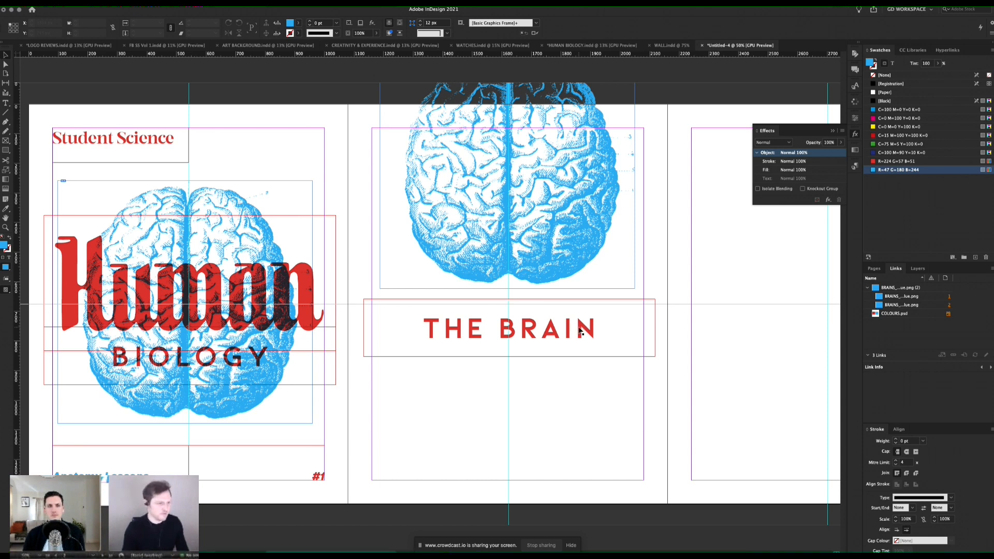
# Step: Create a character style named HEADER from the THE BRAIN heading's formatting
pyautogui.doubleClick(580, 332)
pyautogui.hotkey('ctrl', 'a')
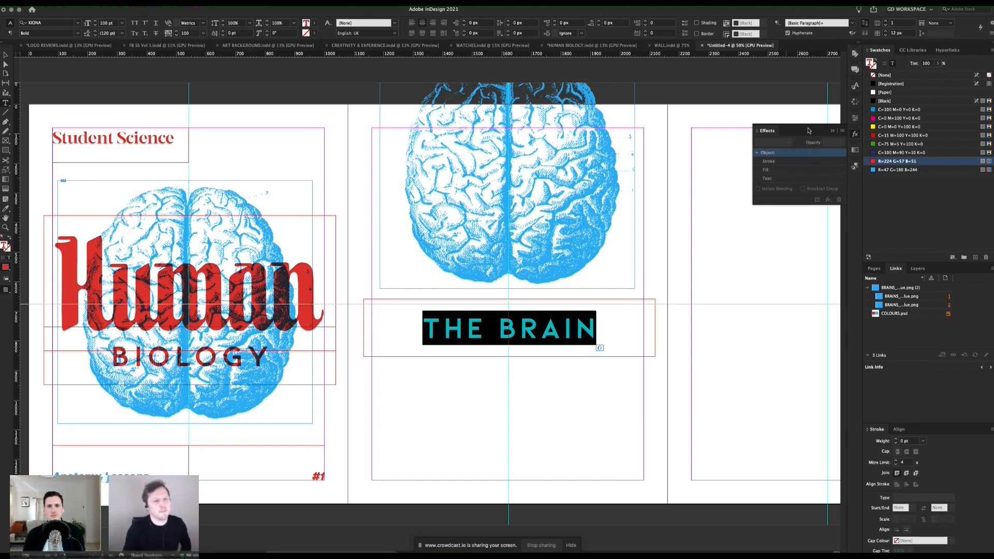
pyautogui.click(856, 87)
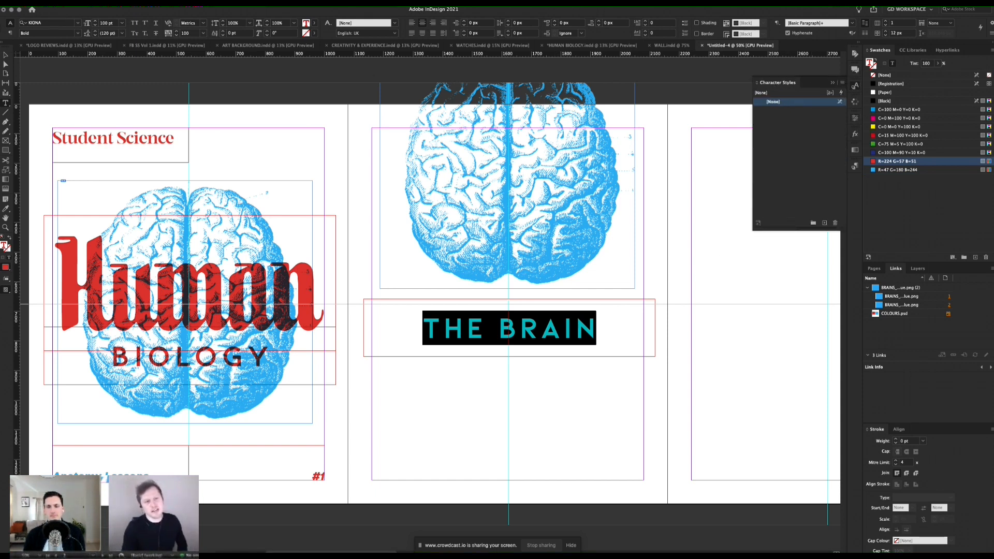
pyautogui.click(201, 2)
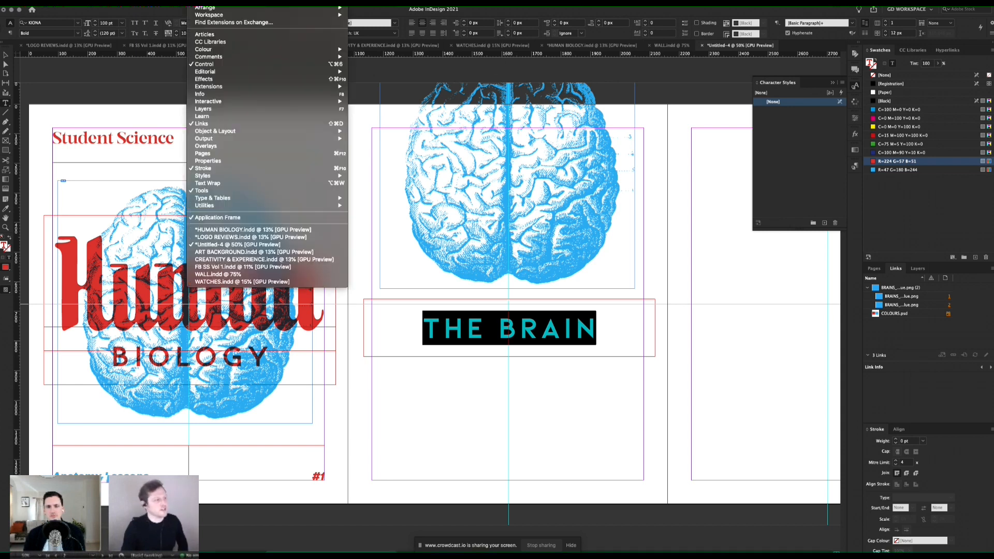
pyautogui.moveTo(273, 206)
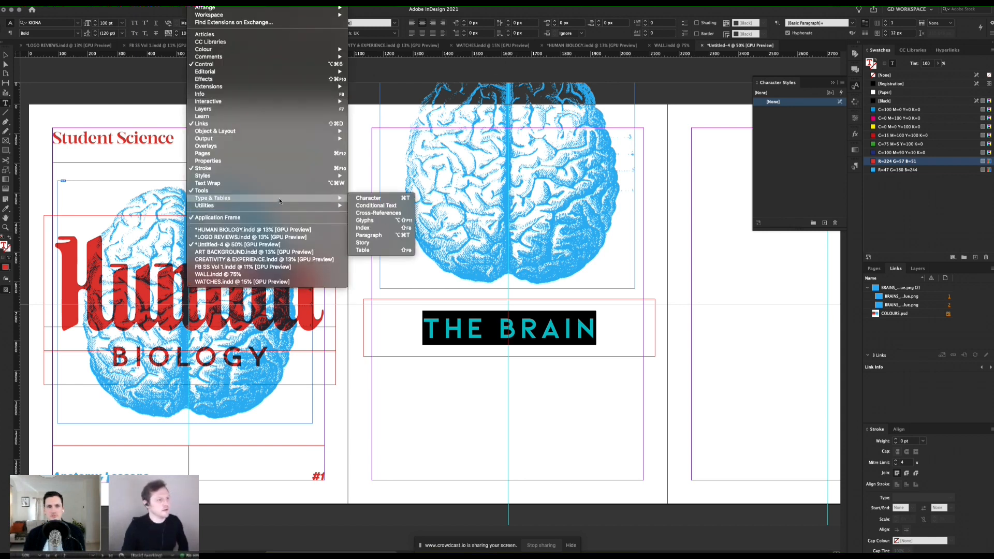
pyautogui.moveTo(286, 180)
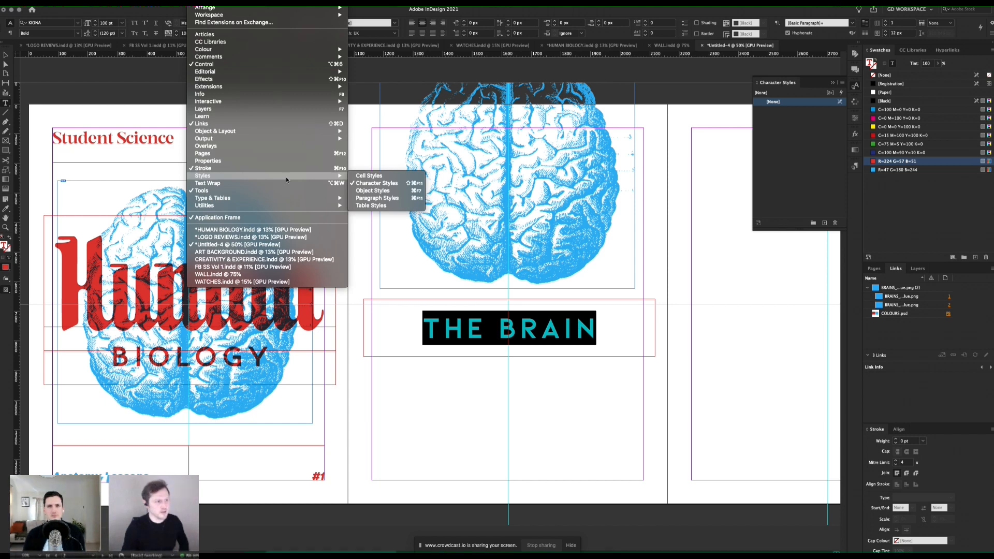
pyautogui.click(724, 295)
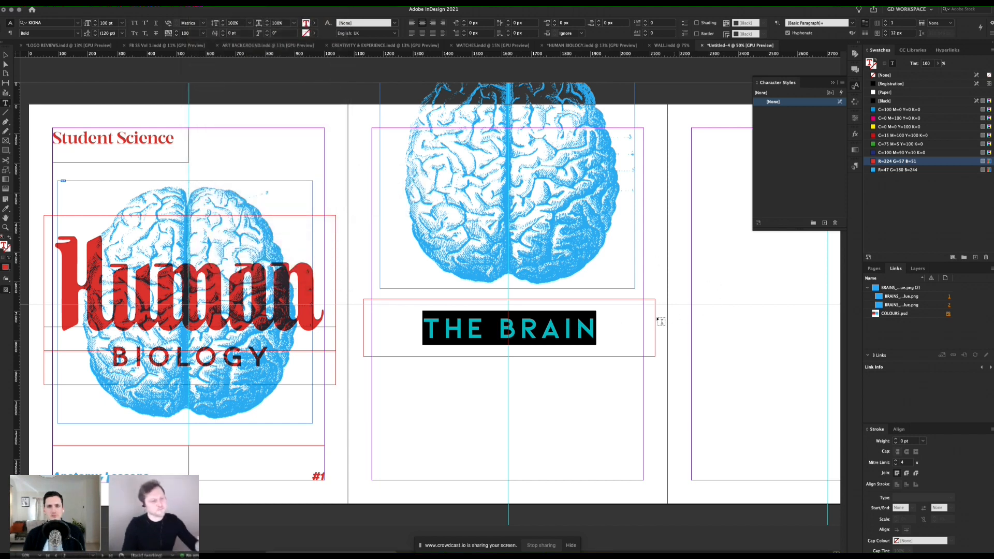
pyautogui.click(842, 82)
pyautogui.click(854, 88)
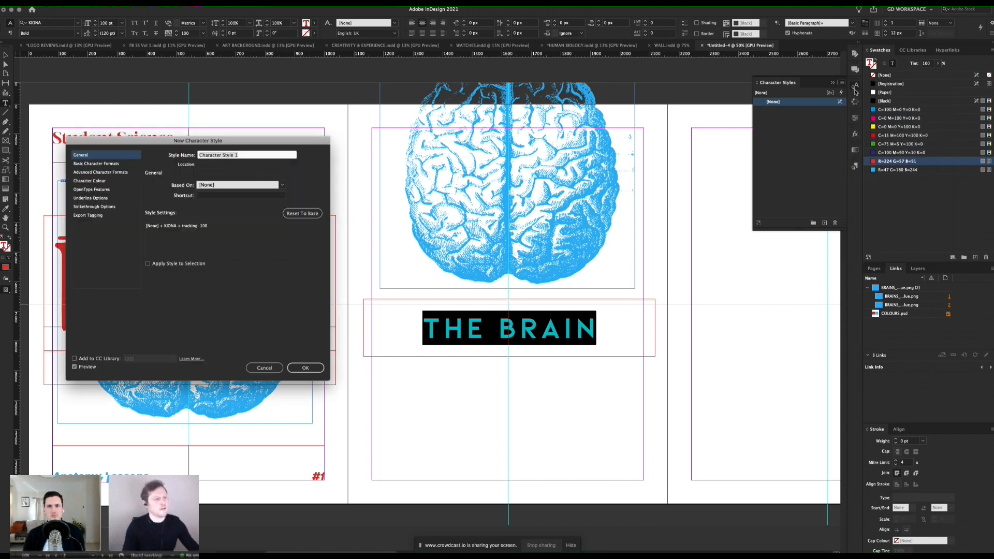
pyautogui.write('HEAD')
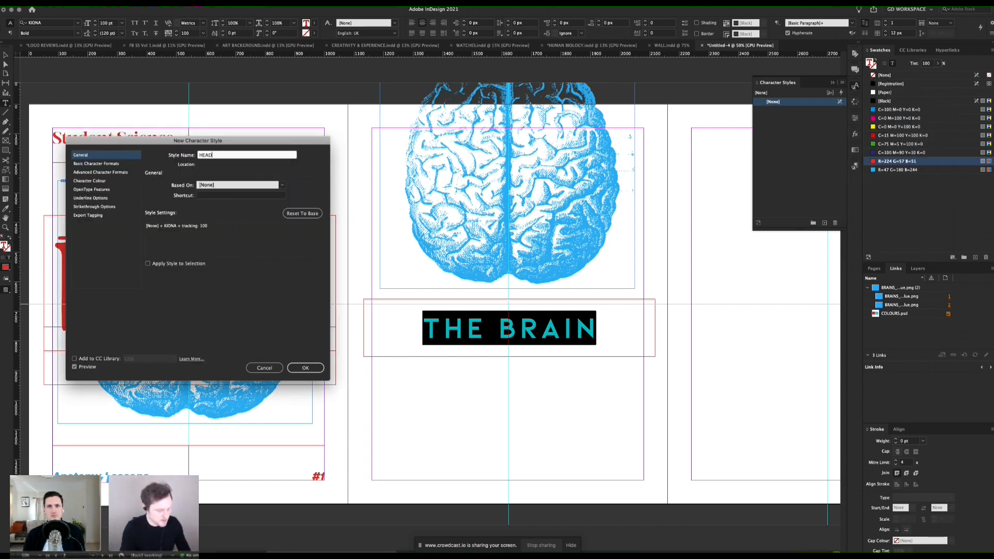
pyautogui.press('Return')
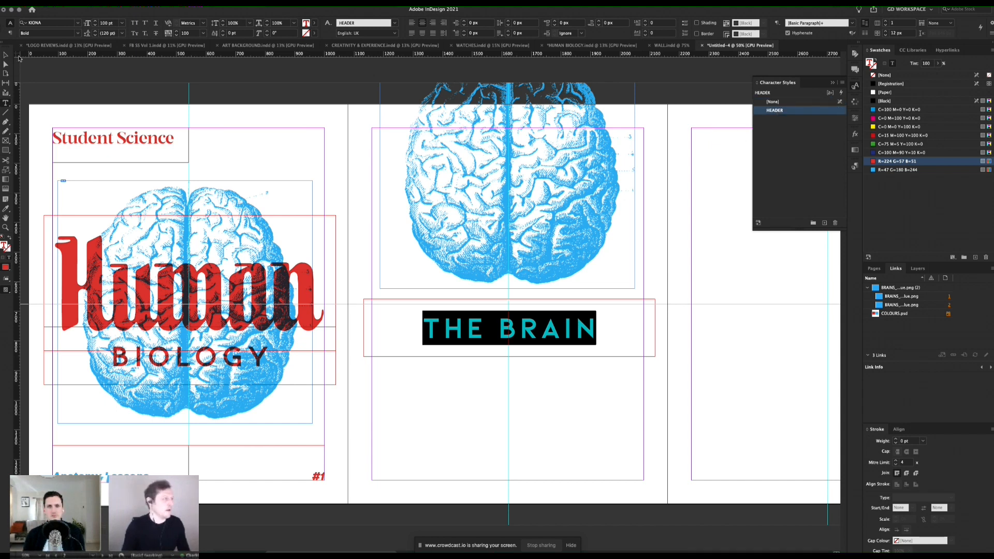
pyautogui.press('Escape')
pyautogui.click(706, 122)
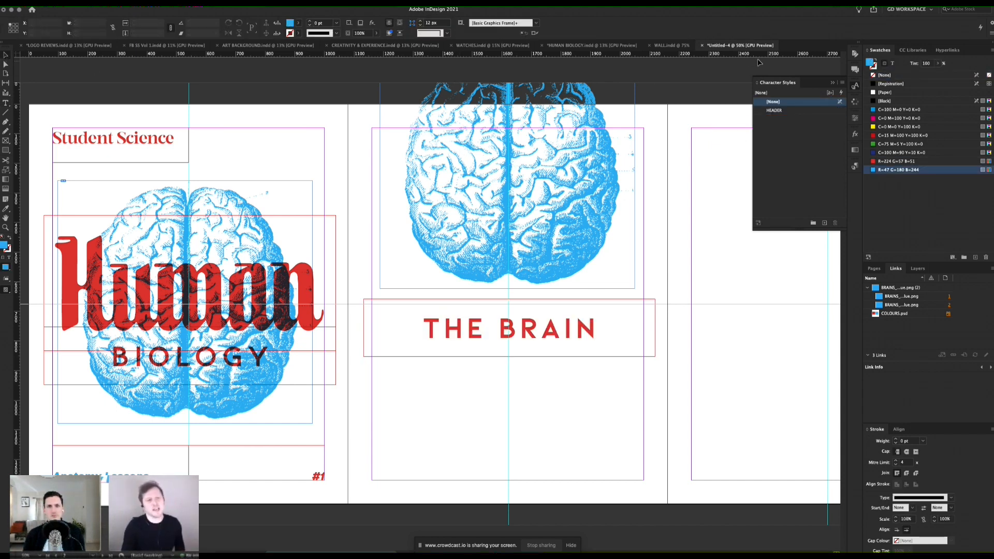
pyautogui.click(833, 83)
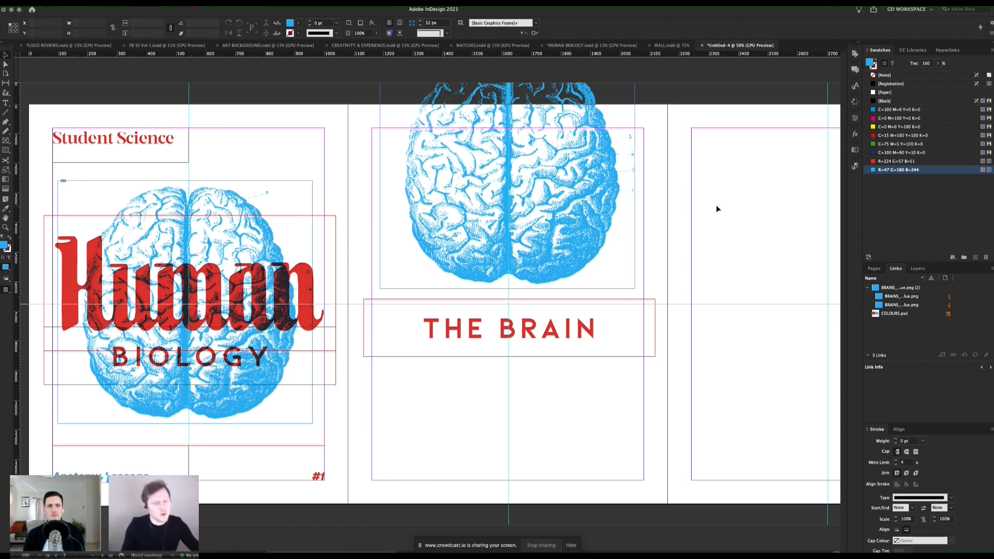
# Step: Shrink the THE BRAIN text frame's height equally from both edges until its upper edge meets the page's horizontal centre guide
pyautogui.click(611, 307)
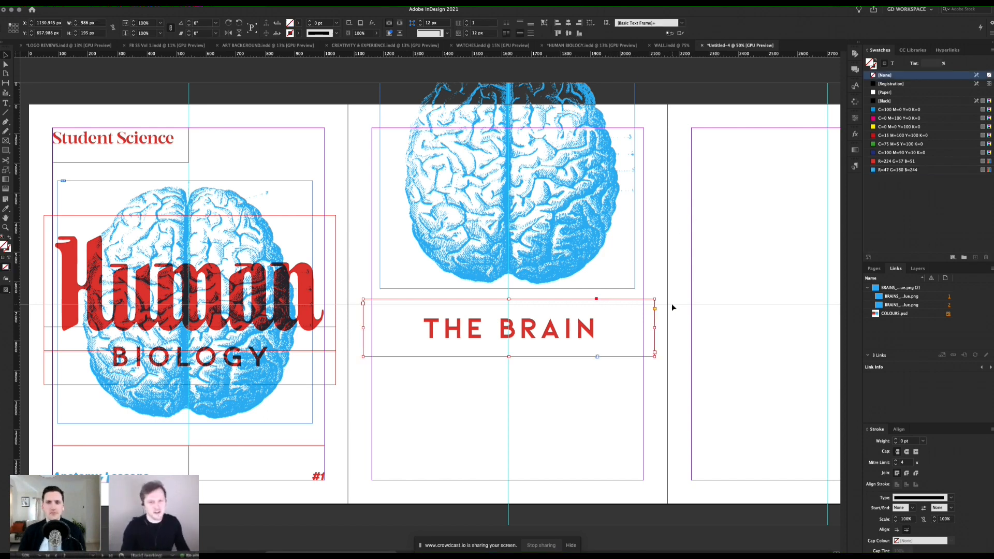
pyautogui.click(655, 262)
pyautogui.moveTo(627, 317); pyautogui.dragTo(611, 317)
pyautogui.press('XF86AudioLowerVolume')
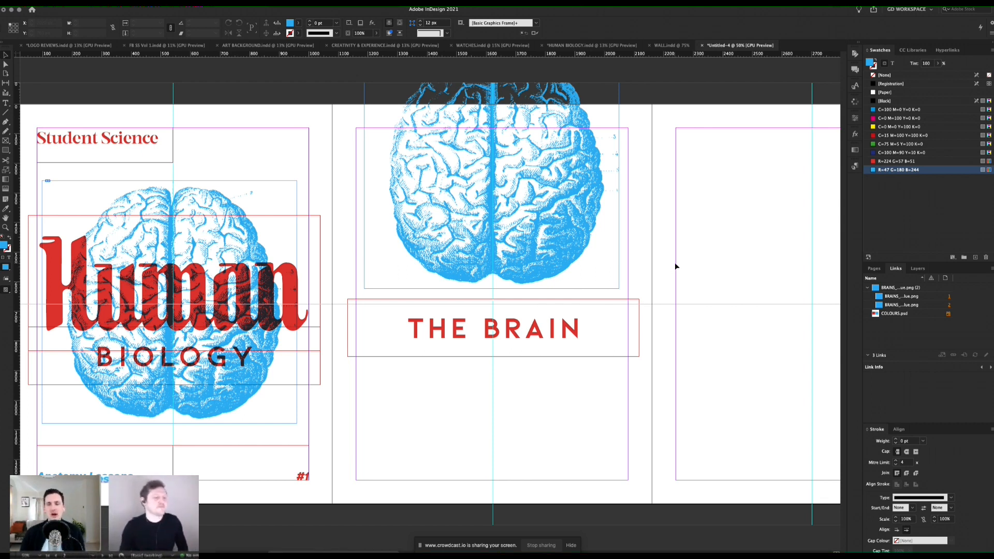
pyautogui.click(525, 351)
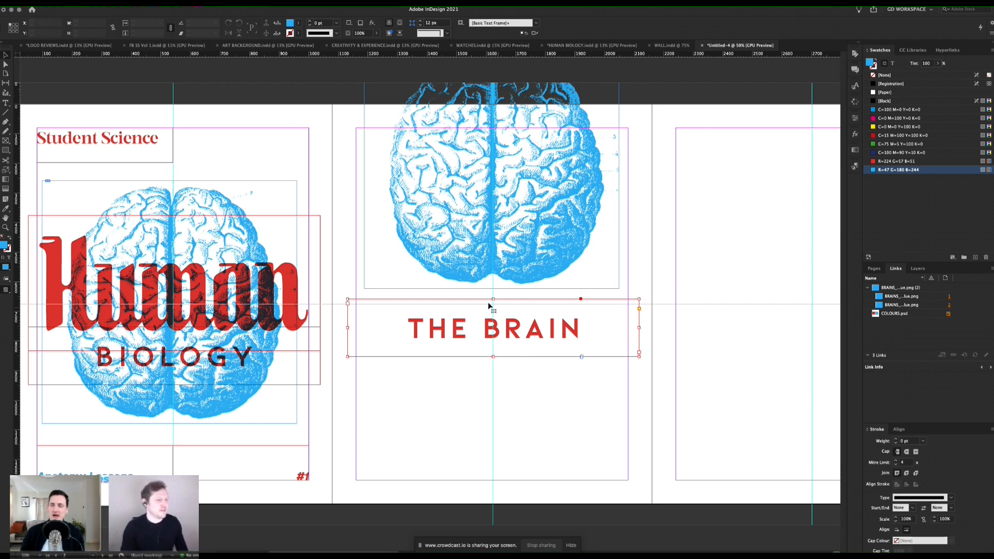
pyautogui.moveTo(493, 298); pyautogui.dragTo(493, 304)
pyautogui.click(555, 399)
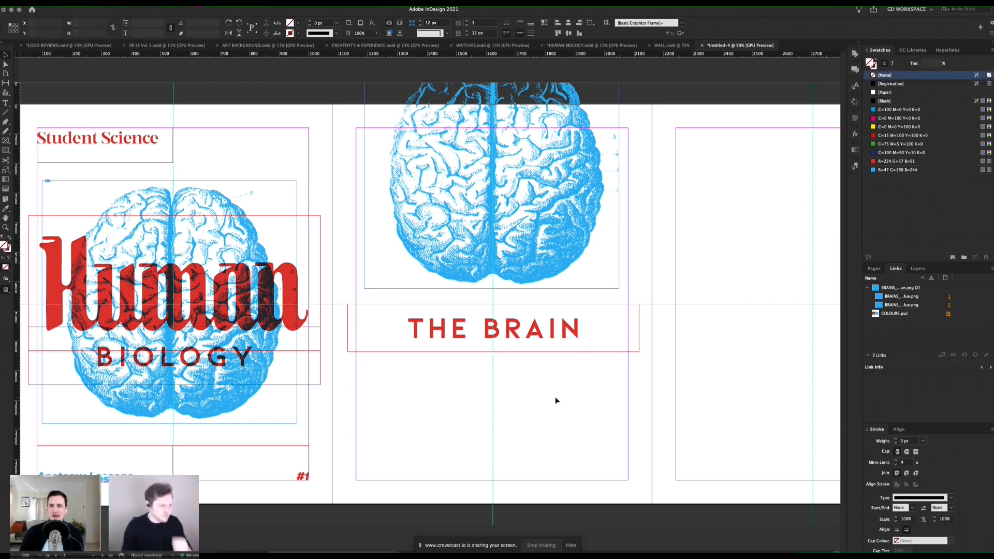
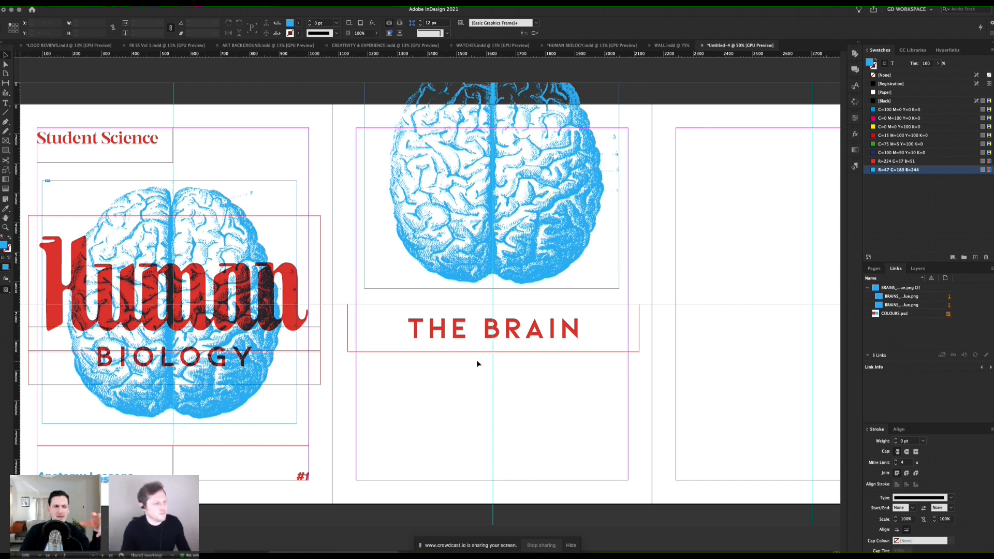
# Step: Review the Human Biology cover and page 2 with guides and frame edges hidden and shown
pyautogui.hscroll(-2, 482, 363)
pyautogui.hscroll(-2, 482, 362)
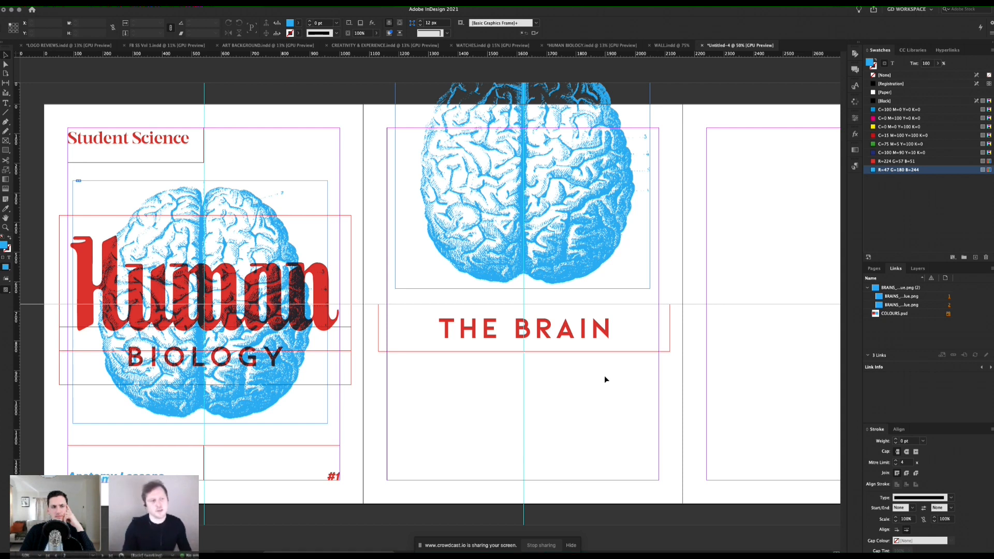
pyautogui.press('w')
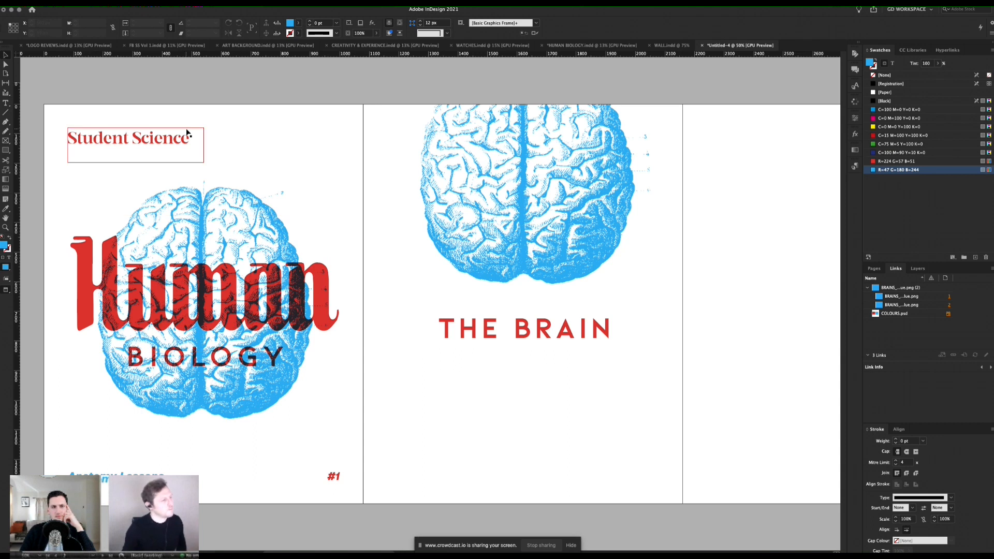
pyautogui.click(137, 145)
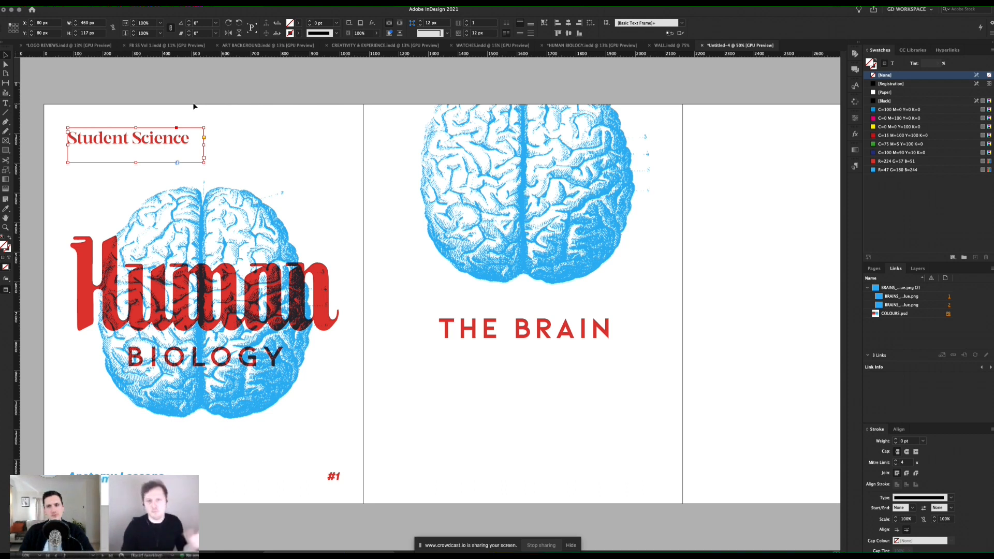
pyautogui.click(219, 104)
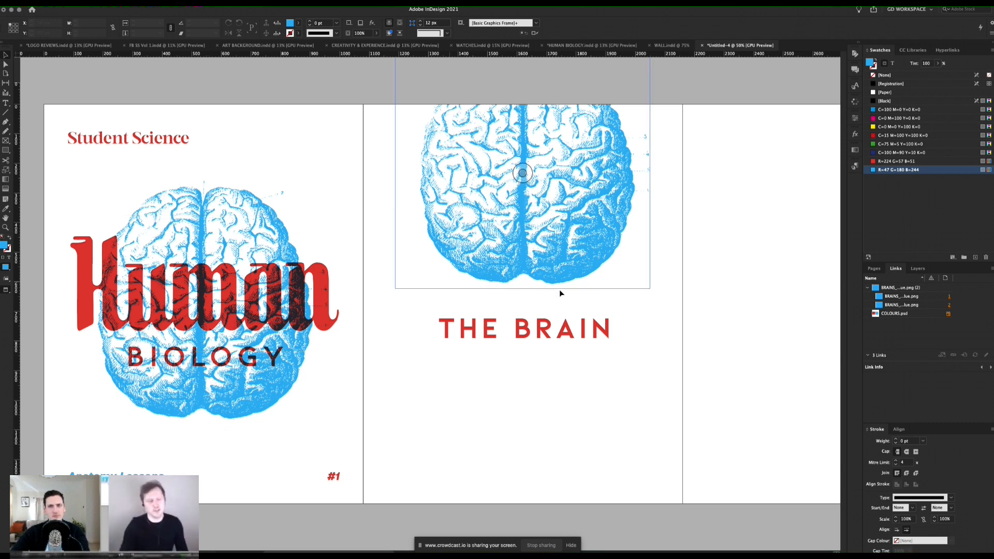
pyautogui.press('w')
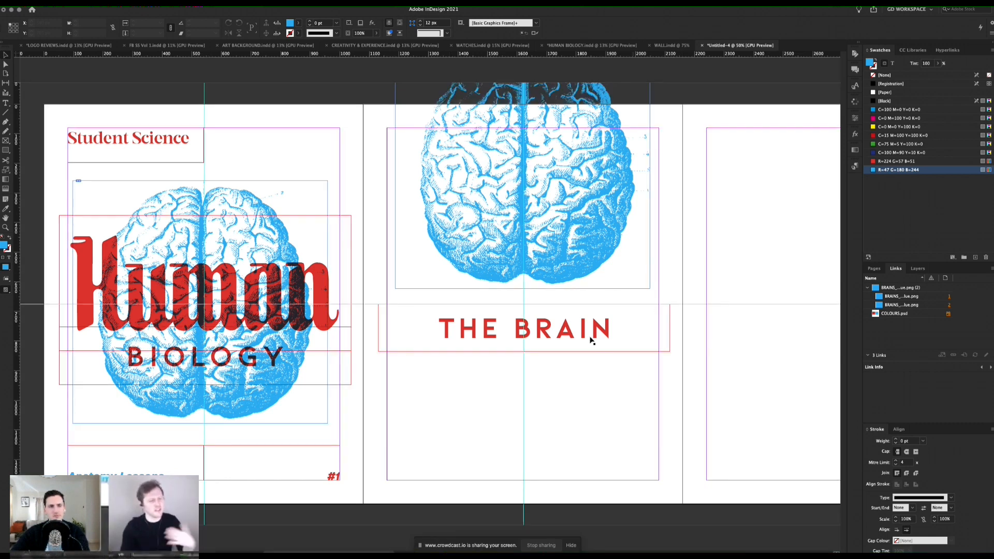
pyautogui.hscroll(2, 592, 337)
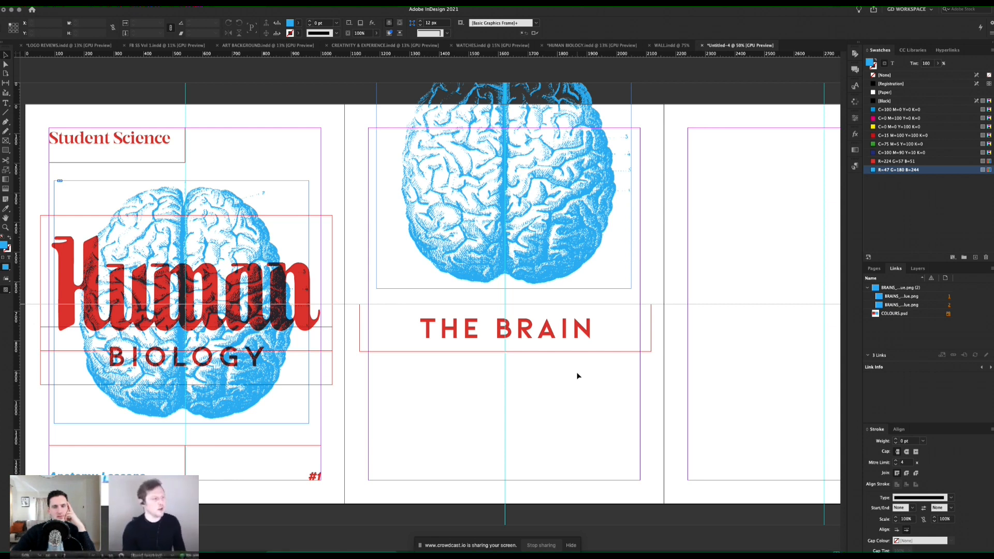
pyautogui.press('w')
pyautogui.hscroll(-3, 337, 288)
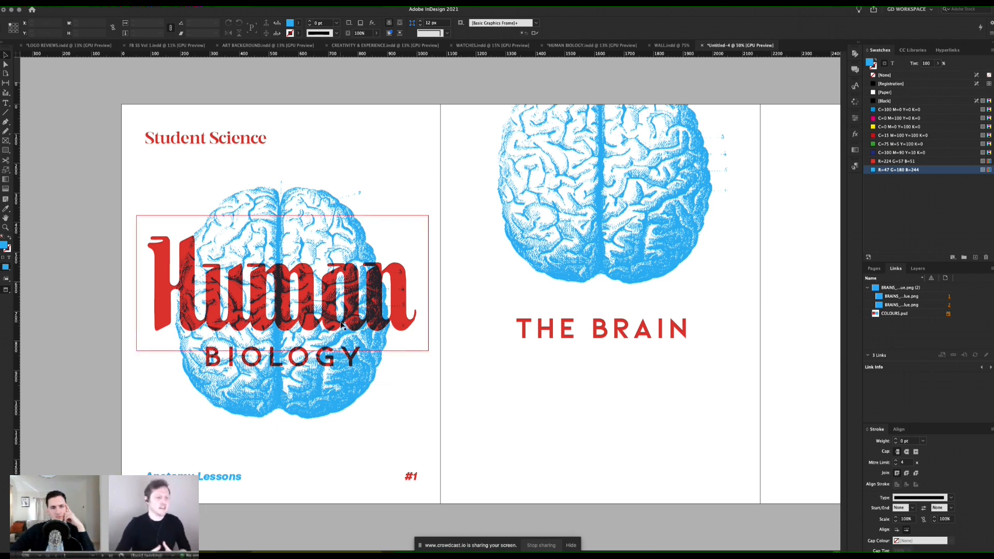
pyautogui.click(445, 266)
pyautogui.hscroll(3, 471, 276)
pyautogui.press('w')
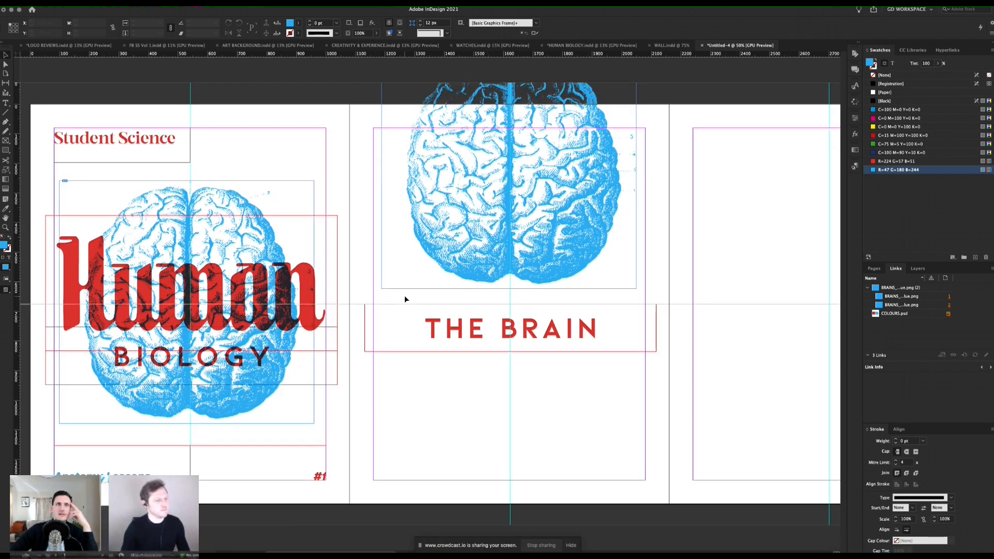
pyautogui.hscroll(1, 422, 311)
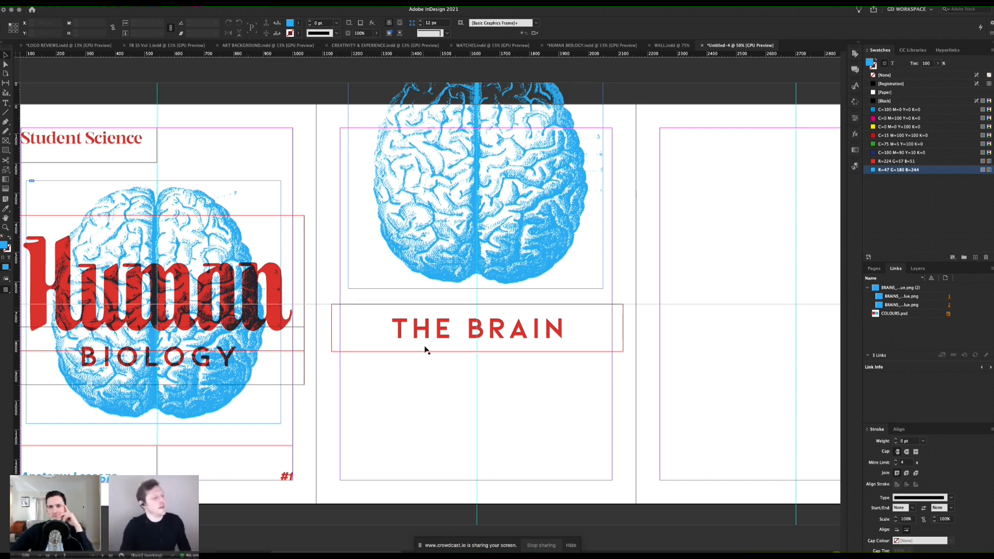
# Step: Duplicate page 2's THE BRAIN frame below the heading at about Y 905 px and set the copy's character style to [None]
pyautogui.hscroll(-2, 448, 367)
pyautogui.click(459, 345)
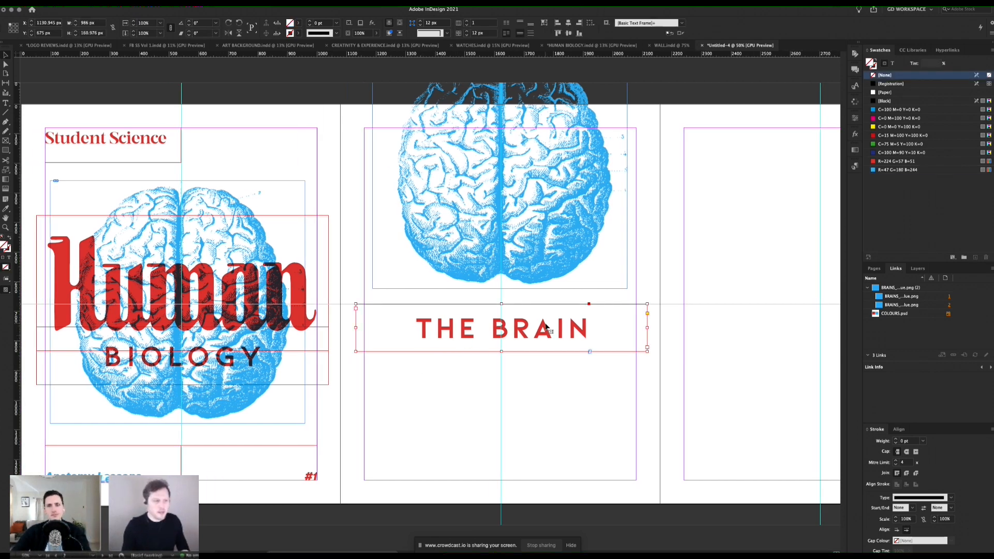
pyautogui.moveTo(546, 326); pyautogui.dragTo(546, 393)
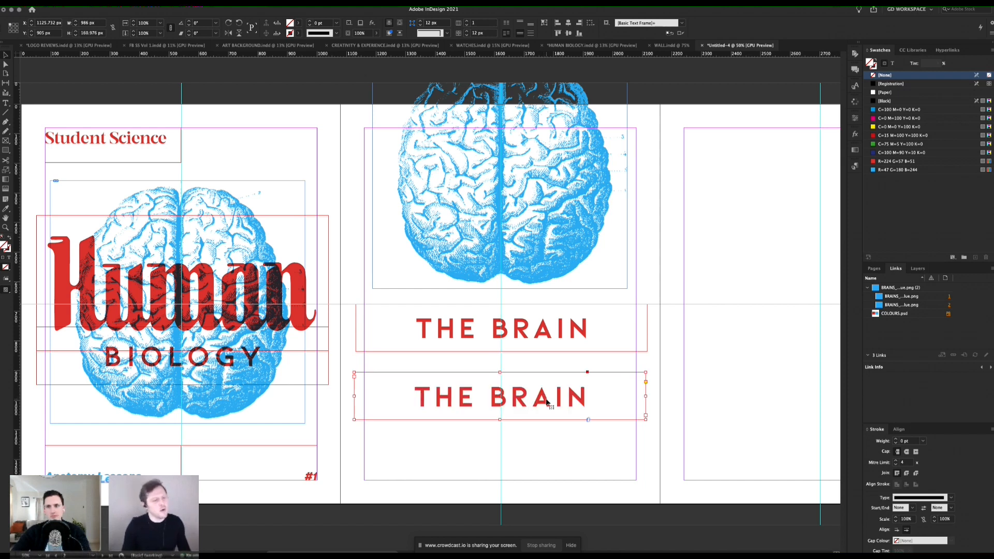
pyautogui.doubleClick(546, 395)
pyautogui.hotkey('ctrl', 'a')
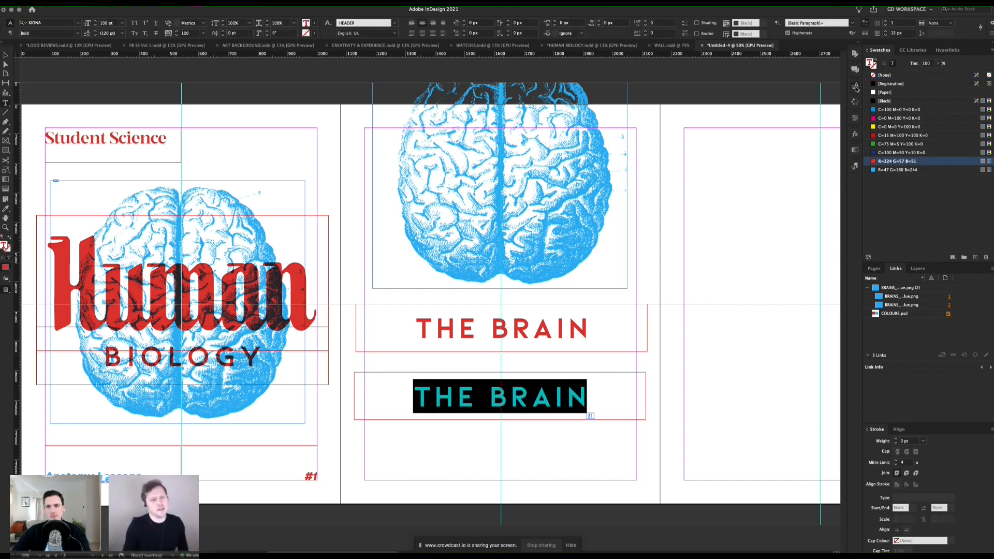
pyautogui.click(855, 86)
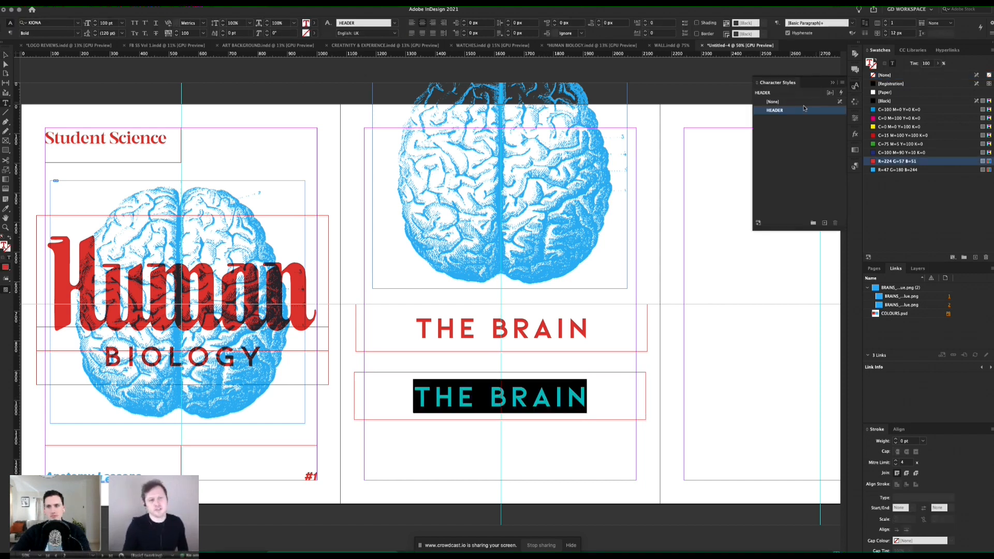
pyautogui.click(773, 102)
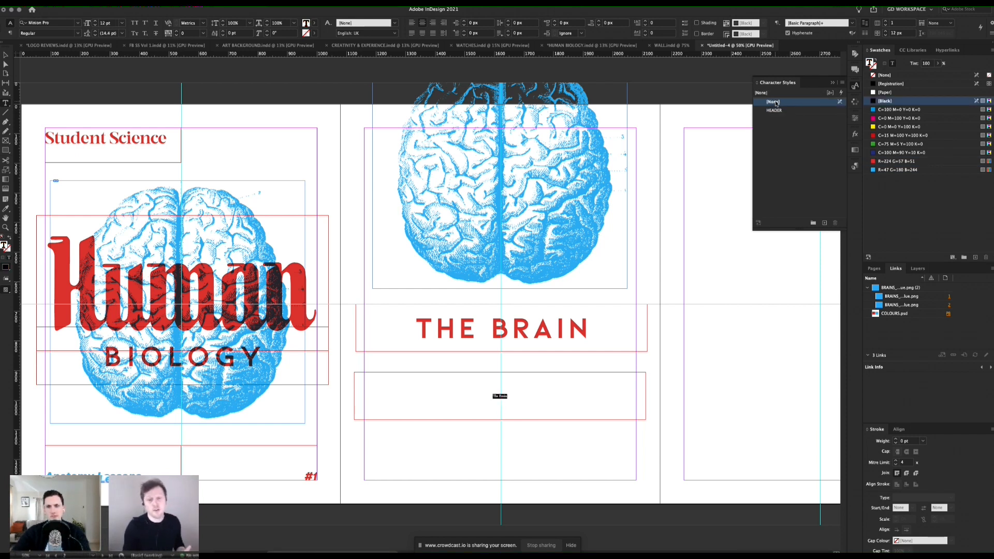
# Step: Replace the duplicated text with "The human brain is the largest brain of all vertebrates relative to body size." from the text document
pyautogui.press('super+Tab')
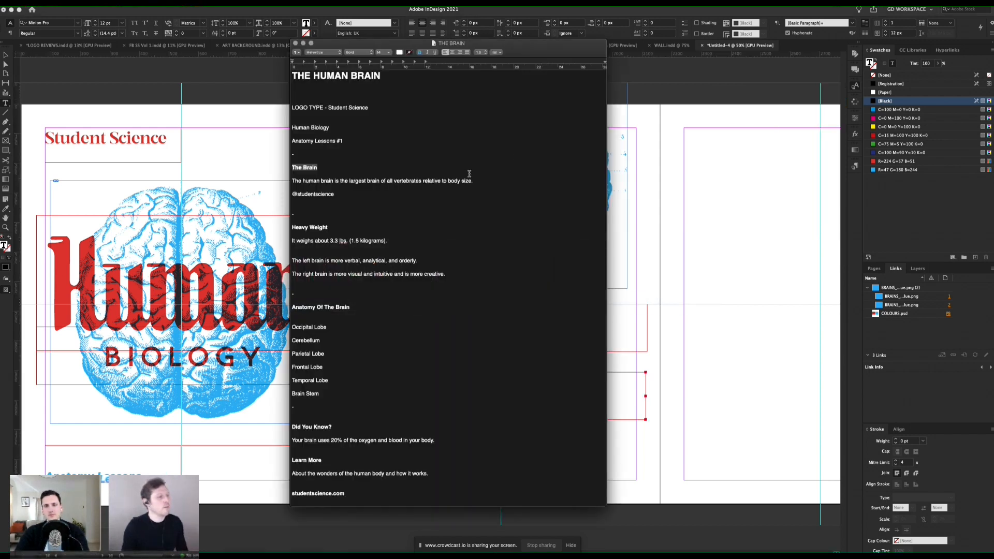
pyautogui.click(439, 187)
pyautogui.moveTo(476, 181); pyautogui.dragTo(299, 182)
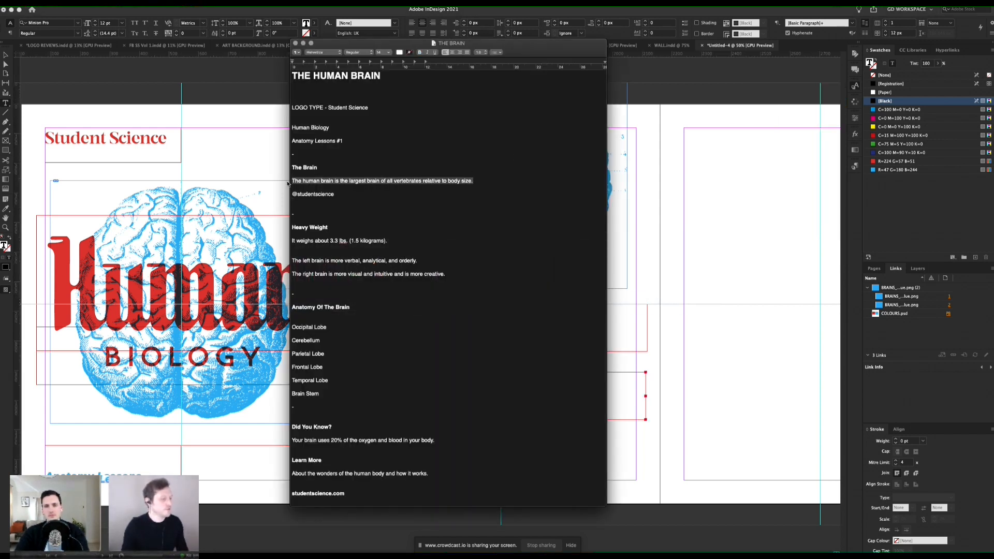
pyautogui.press('super+Tab')
pyautogui.press('super+v')
pyautogui.press('super+a')
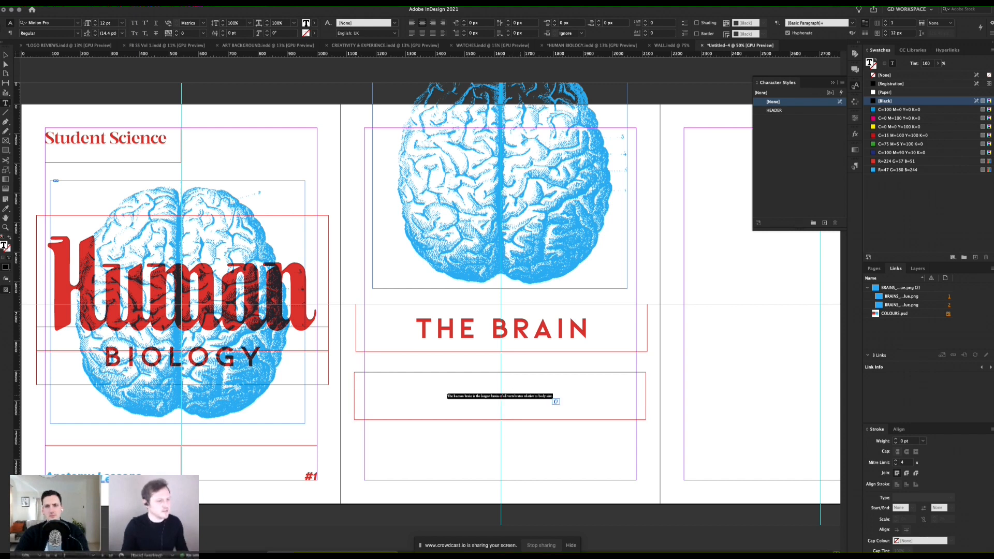
pyautogui.press('super+Tab')
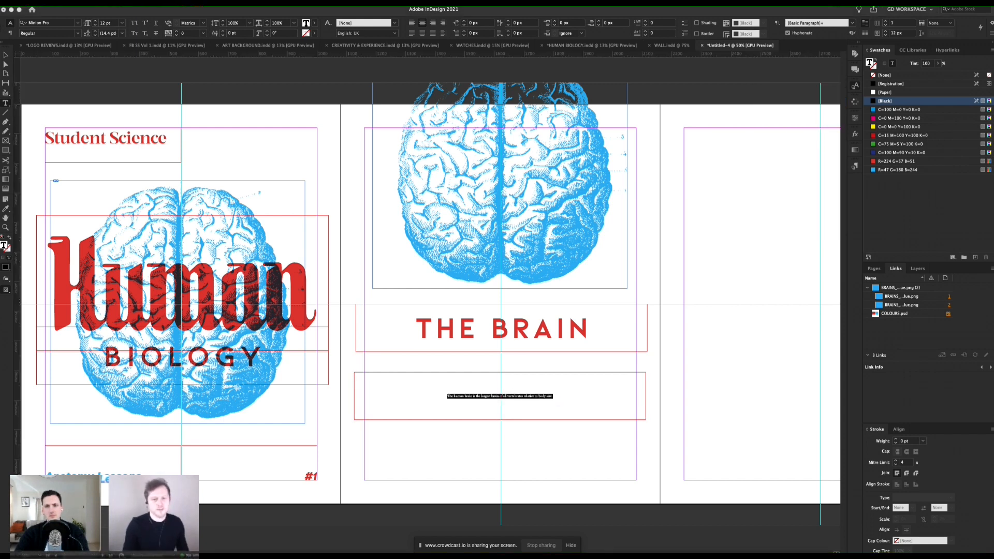
# Step: Set the brain description's font to Montreux Classic Regular
pyautogui.click(60, 22)
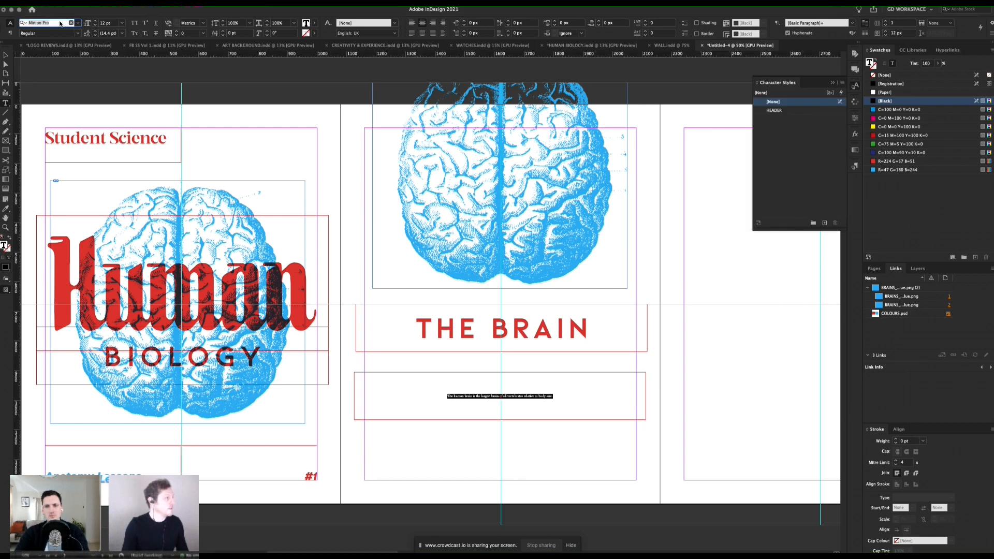
pyautogui.write('me')
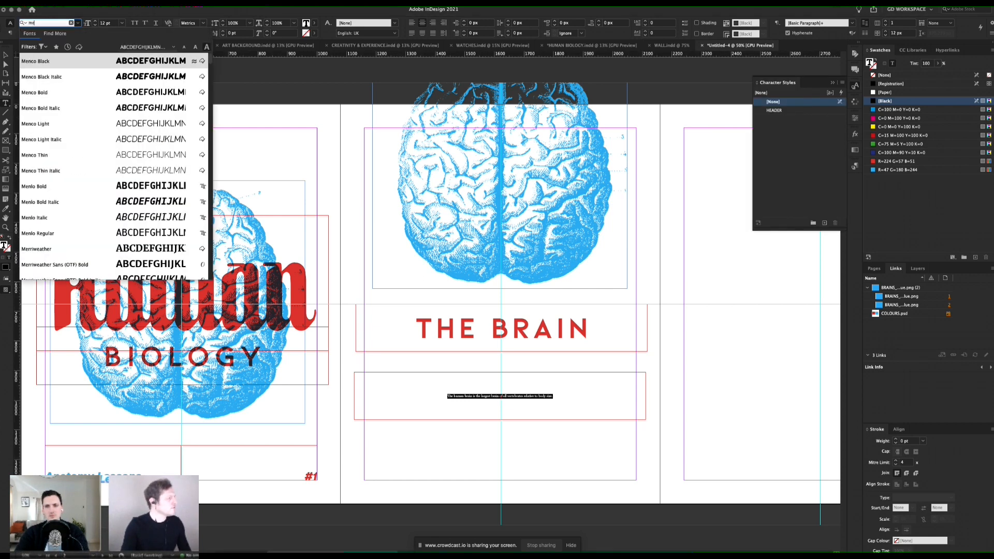
pyautogui.press('BackSpace')
pyautogui.write('on')
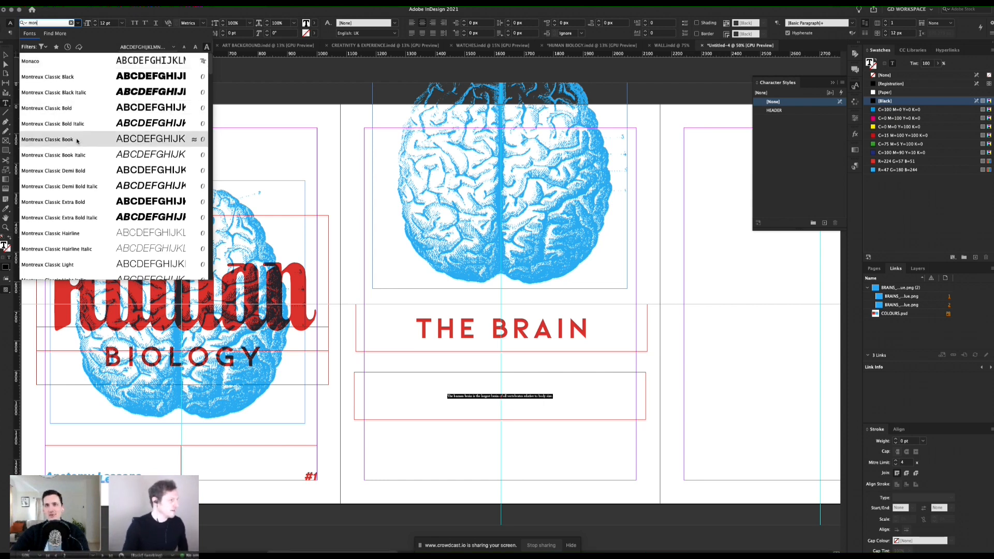
pyautogui.scroll(-5, 96, 214)
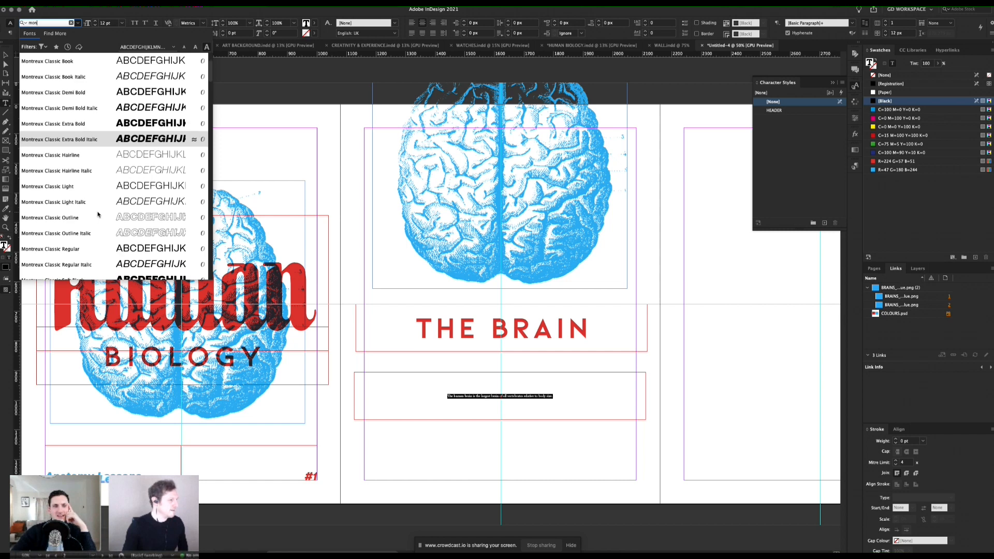
pyautogui.click(84, 249)
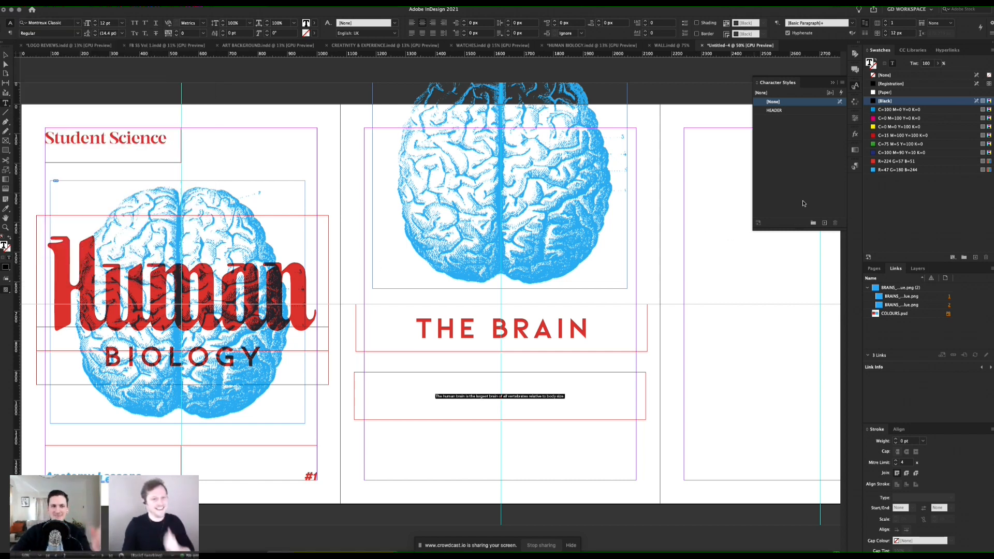
# Step: Colour the brain description with the blue swatch R=47 G=180 B=244 and set its size to 50 pt
pyautogui.click(886, 171)
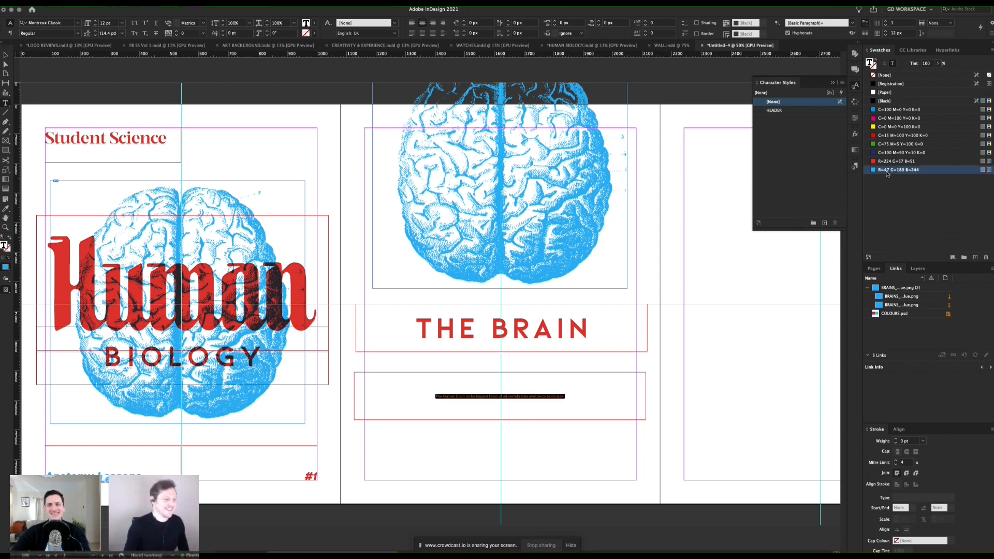
pyautogui.click(547, 397)
pyautogui.press('super+a')
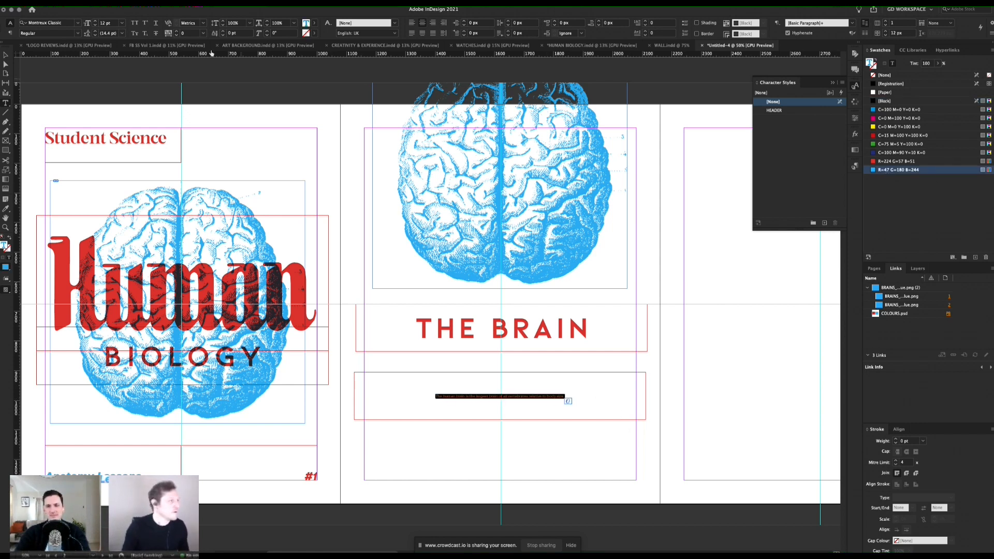
pyautogui.click(112, 23)
pyautogui.write('5')
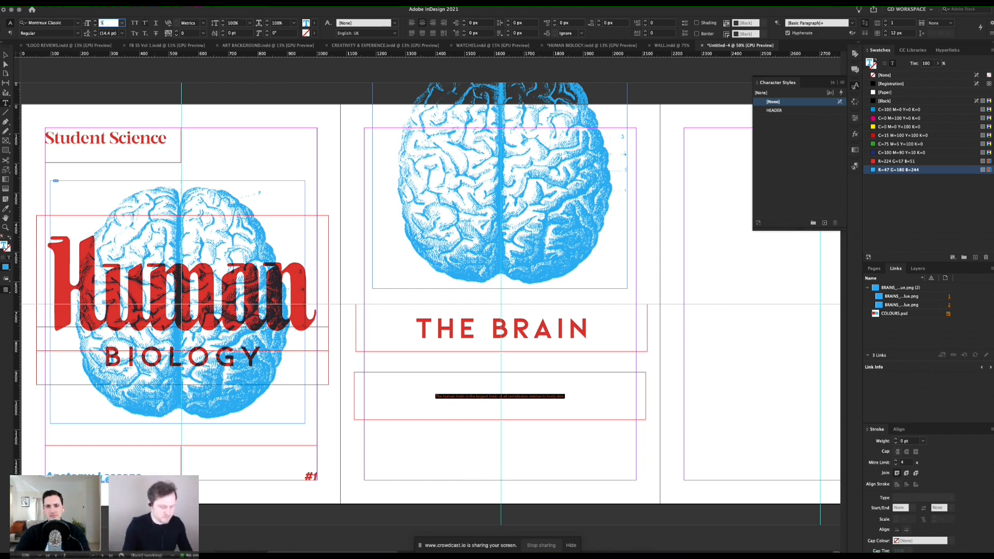
pyautogui.write('0')
pyautogui.press('Return')
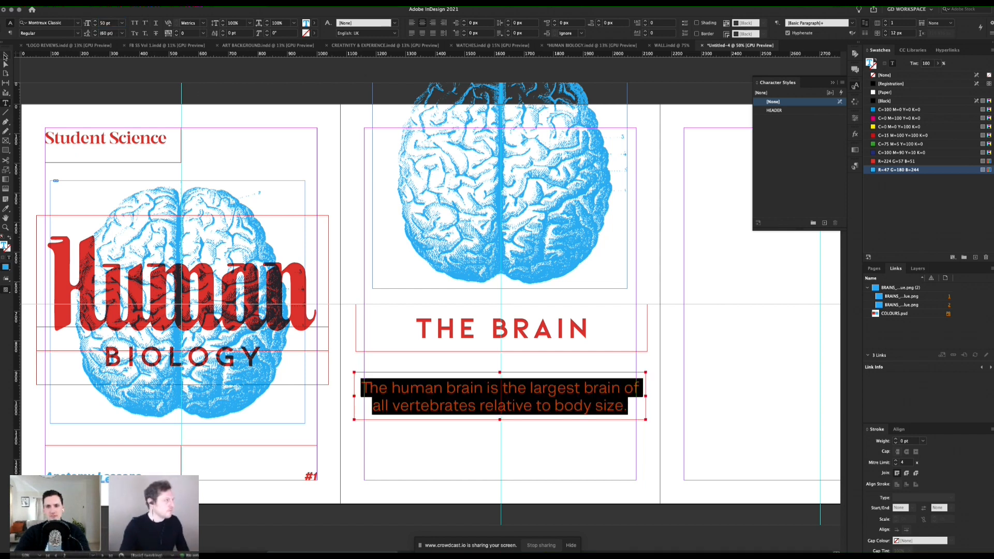
# Step: Resize the description frame to about 795 × 238 px, deepening it and narrowing it evenly around the page centre
pyautogui.click(5, 56)
pyautogui.moveTo(499, 420); pyautogui.dragTo(500, 443)
pyautogui.moveTo(647, 408); pyautogui.dragTo(617, 412)
pyautogui.press('t')
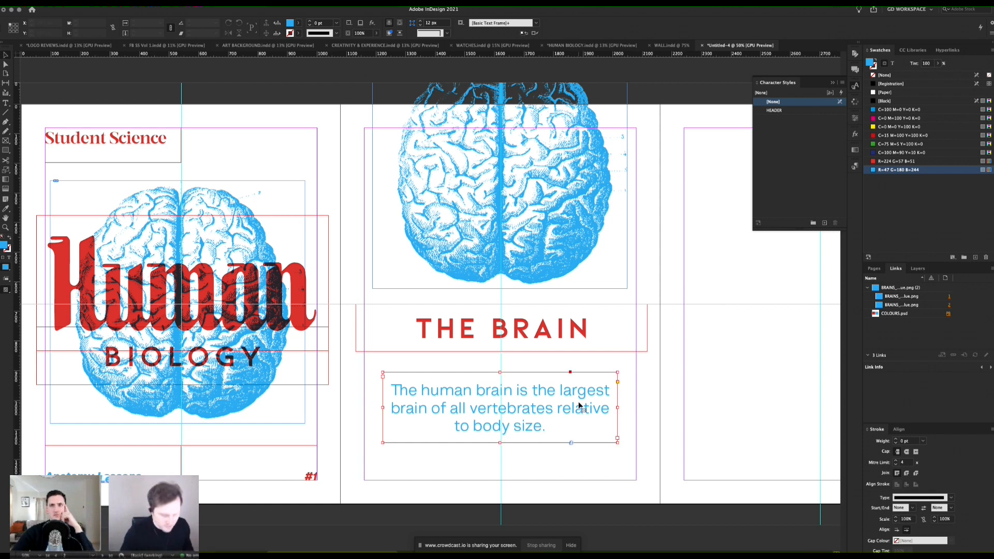
# Step: Nudge the description frame up to about Y 884 px and preview the page without guides
pyautogui.press('Escape')
pyautogui.hotkey('shift', 'Up')
pyautogui.hotkey('shift', 'Up')
pyautogui.press('w')
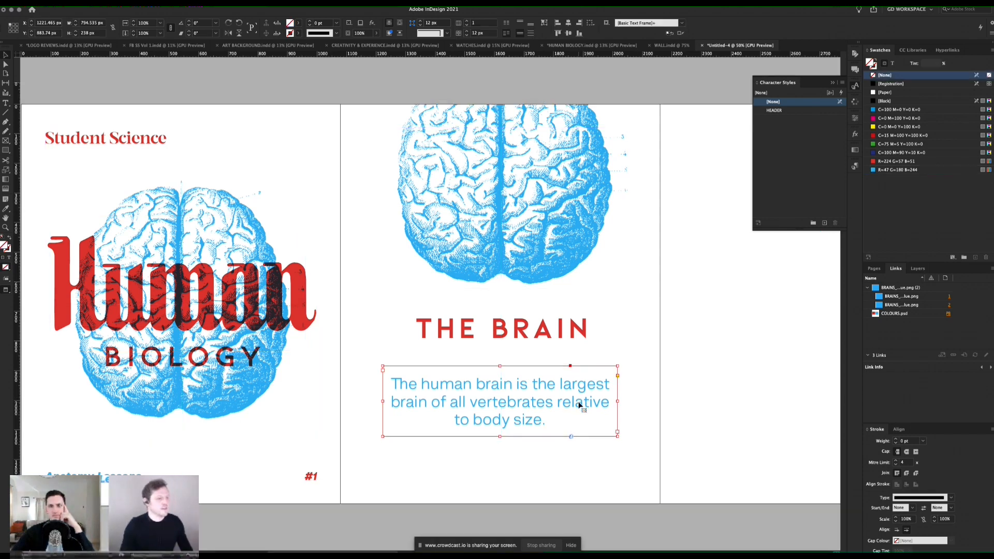
pyautogui.click(646, 372)
pyautogui.hscroll(2, 646, 362)
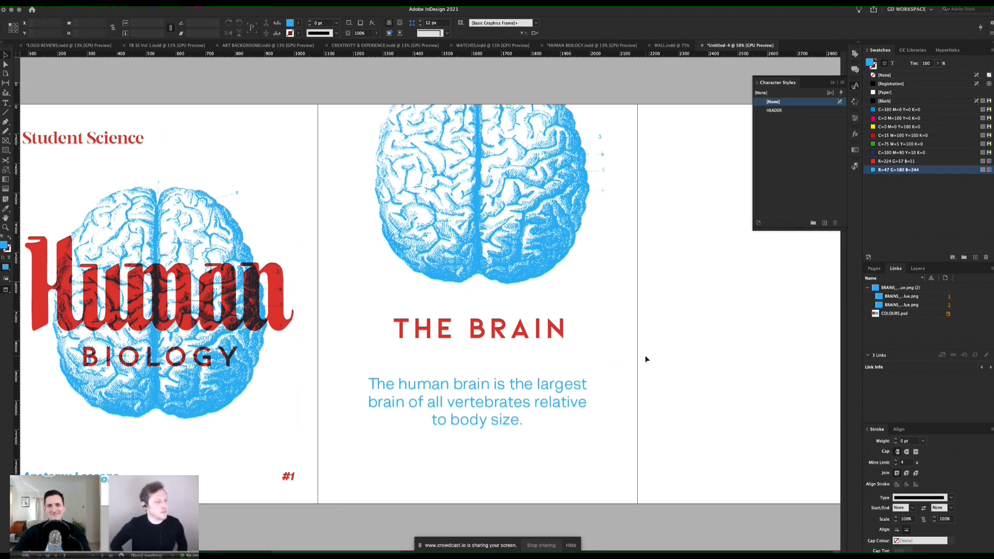
pyautogui.press('w')
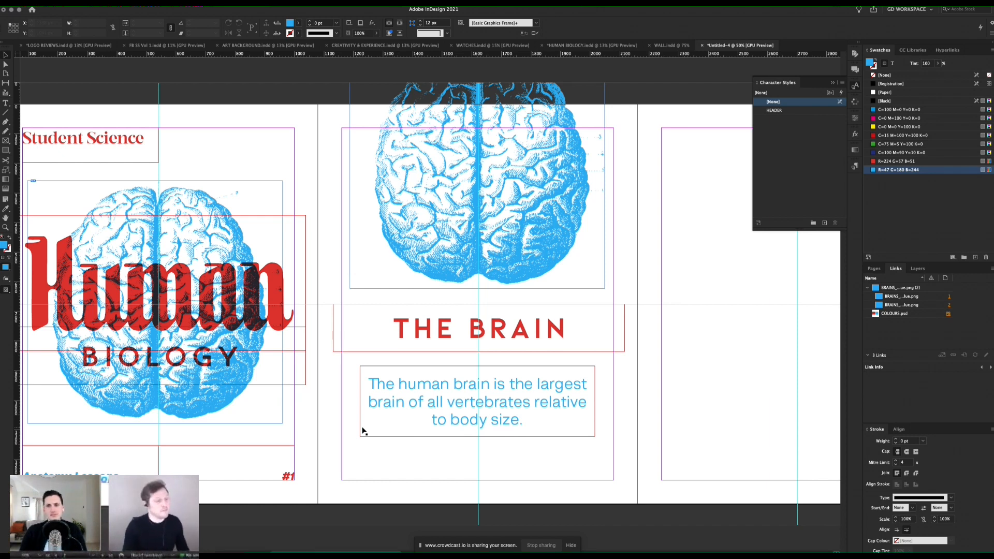
pyautogui.moveTo(104, 480); pyautogui.dragTo(409, 477)
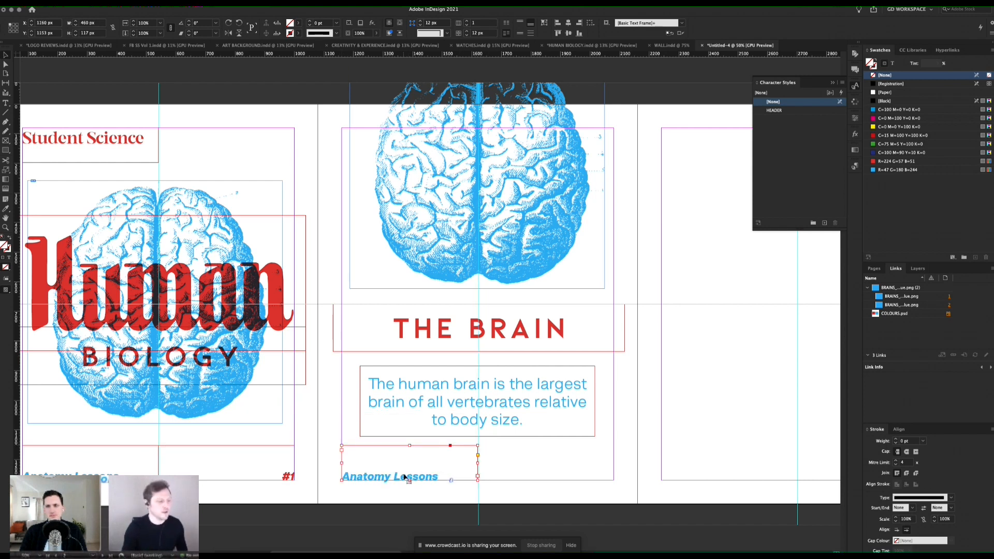
pyautogui.press('super+Tab')
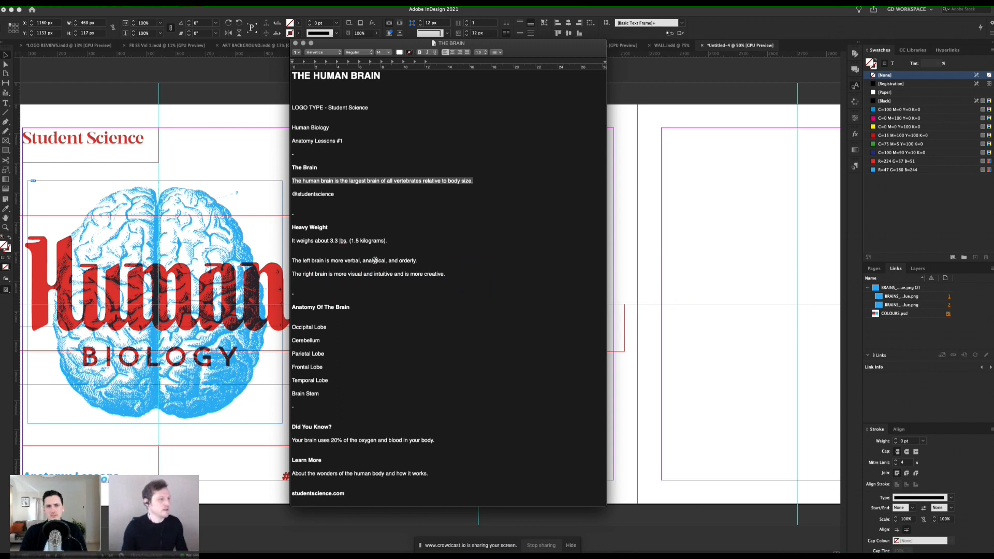
pyautogui.moveTo(335, 194); pyautogui.dragTo(292, 193)
pyautogui.press('super+c')
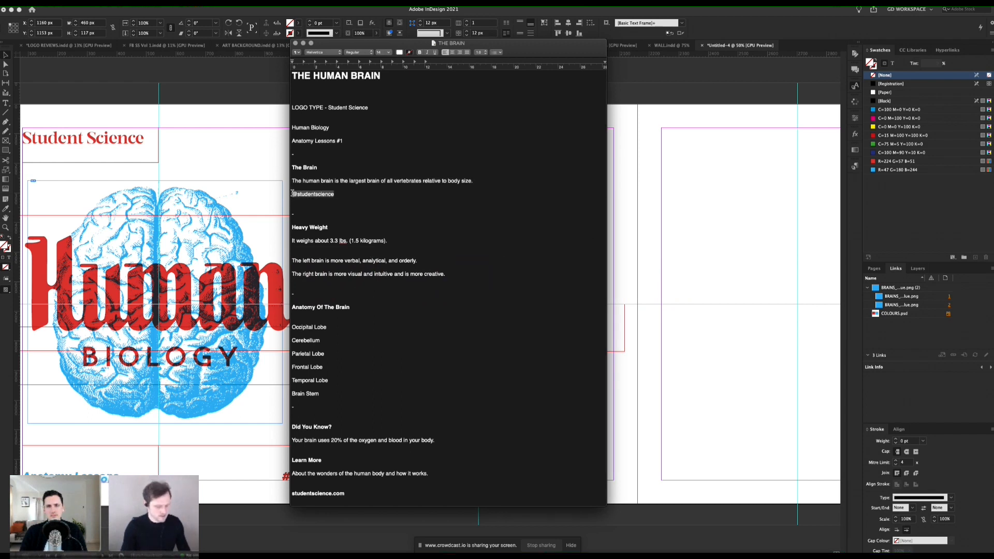
pyautogui.press('super+Tab')
pyautogui.doubleClick(422, 473)
pyautogui.press('super+a')
pyautogui.press('super+v')
pyautogui.press('super+a')
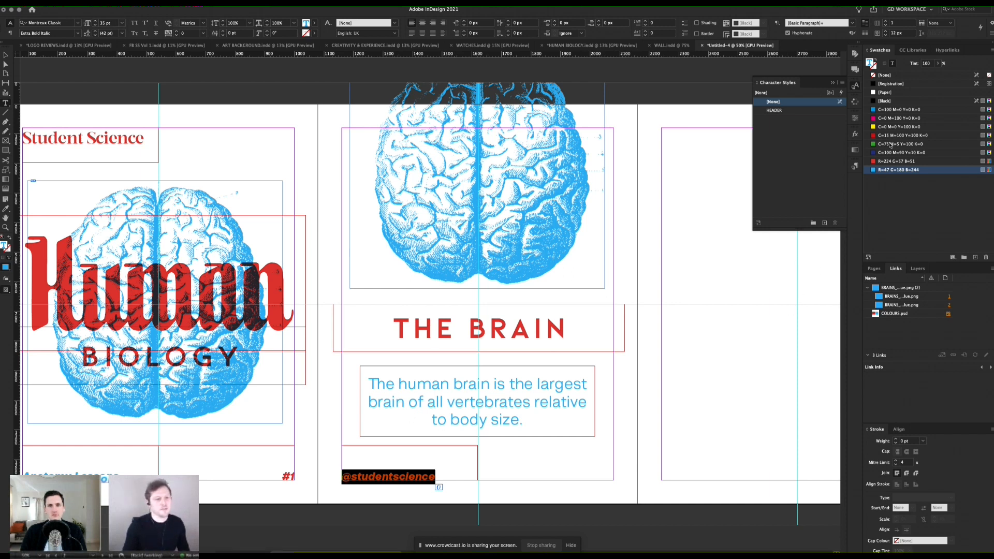
pyautogui.click(887, 162)
pyautogui.press('Escape')
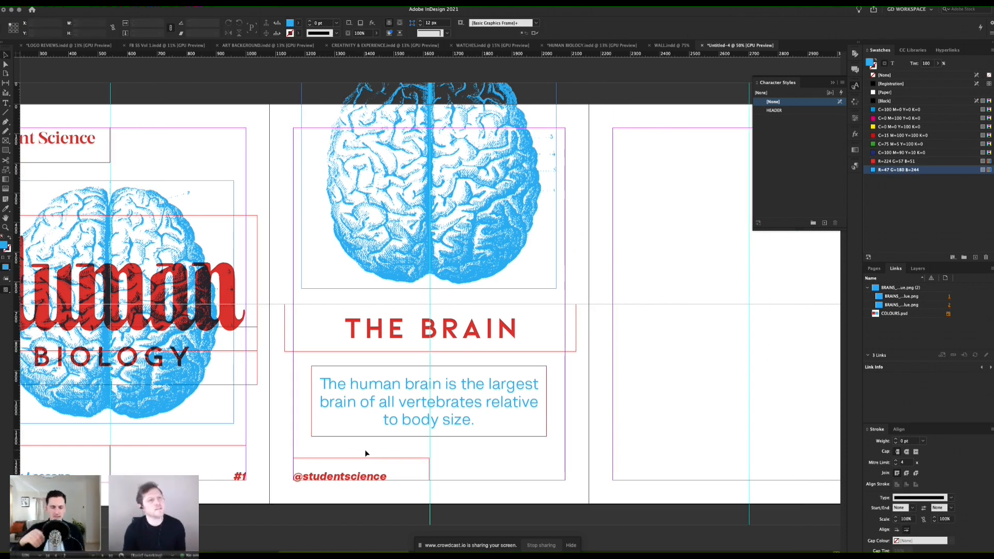
# Step: Preview page 2 without guides and check its THE BRAIN heading and description text formatting
pyautogui.press('w')
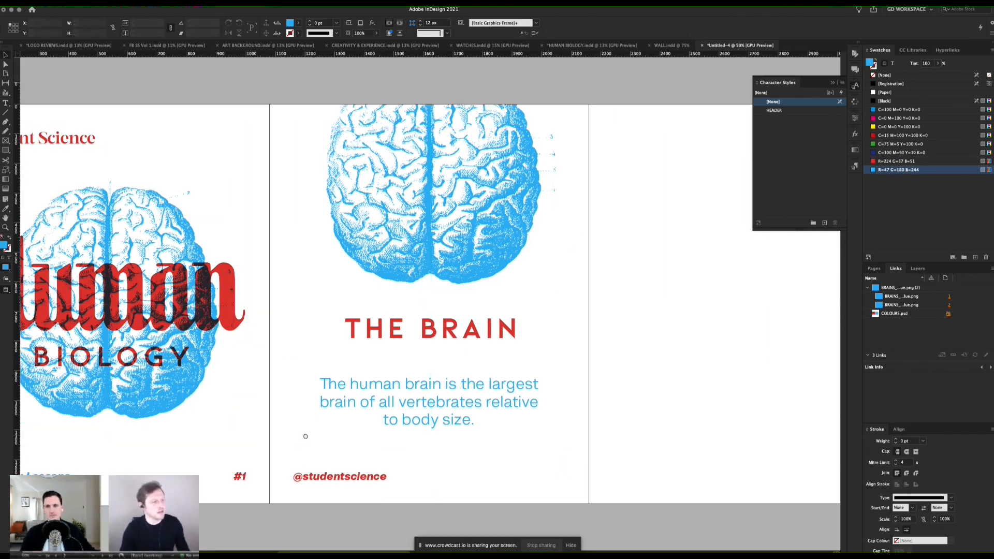
pyautogui.hscroll(-3, 304, 433)
pyautogui.hscroll(2, 510, 385)
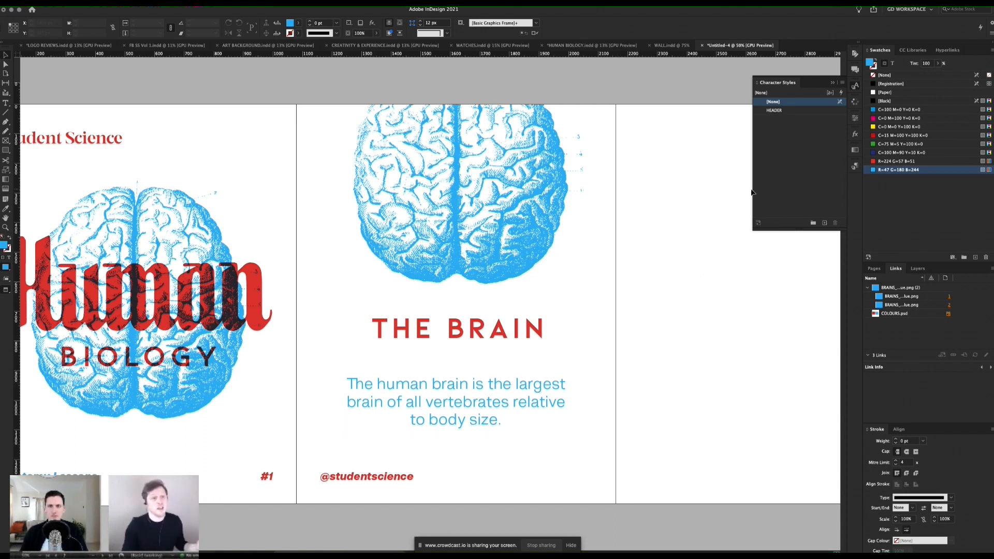
pyautogui.click(417, 339)
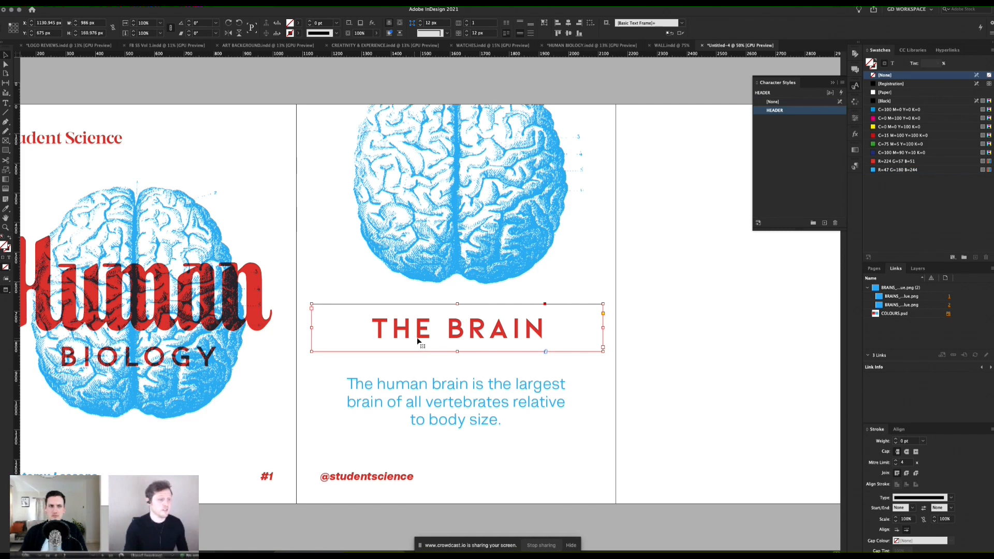
pyautogui.click(477, 392)
pyautogui.click(480, 336)
pyautogui.click(481, 403)
pyautogui.click(520, 326)
pyautogui.click(501, 398)
pyautogui.doubleClick(501, 397)
pyautogui.press('super+a')
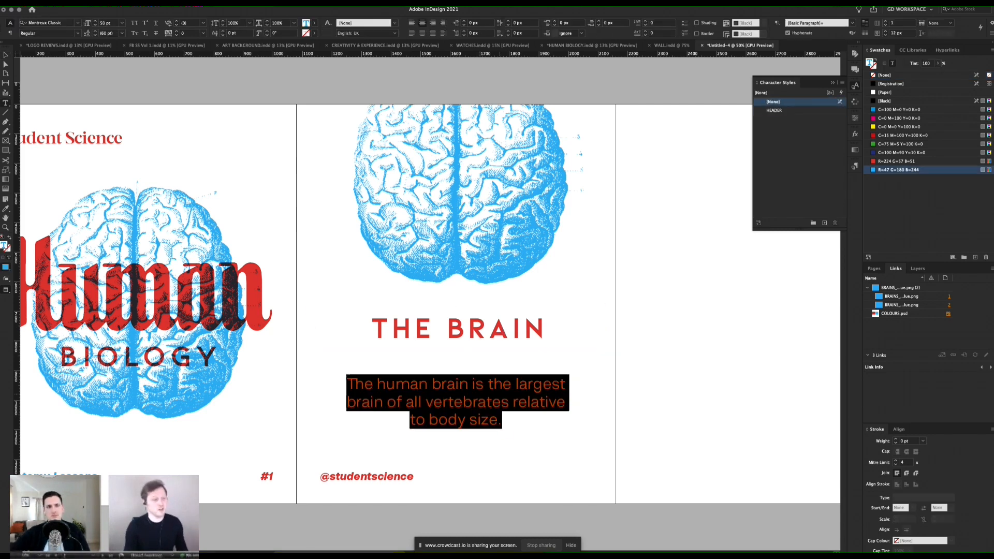
pyautogui.click(7, 56)
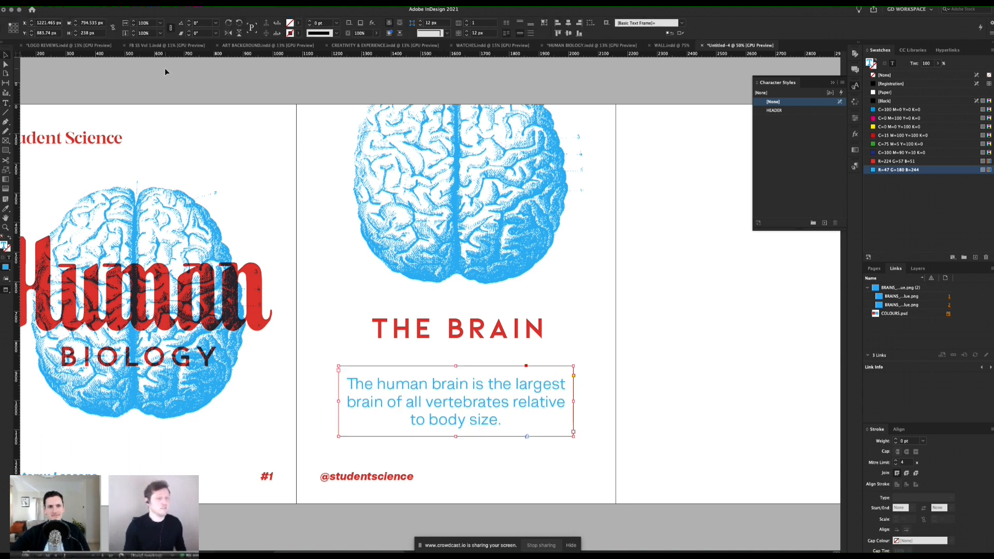
pyautogui.click(165, 67)
pyautogui.press('w')
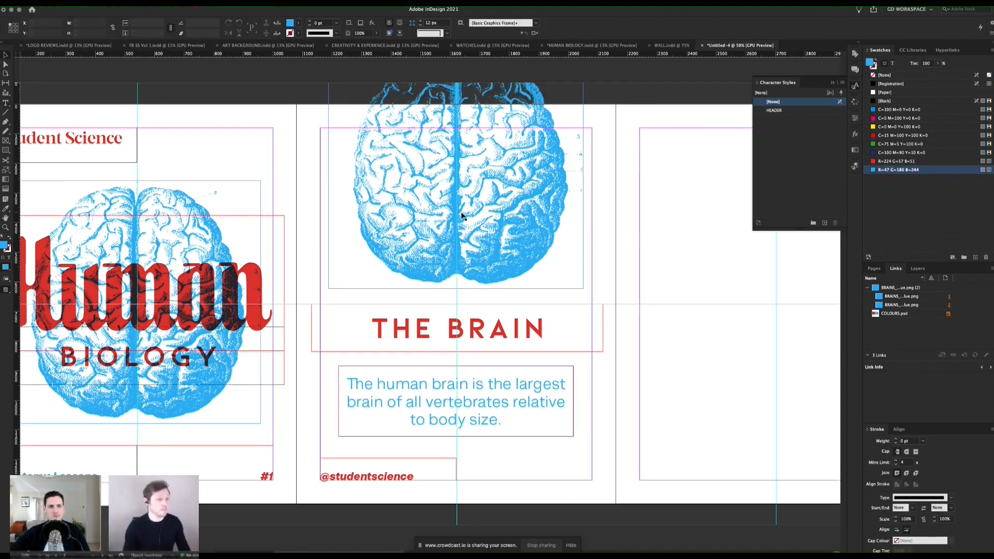
# Step: Copy page 2's THE BRAIN heading and description frames together to the upper part of page 3
pyautogui.hscroll(3, 461, 220)
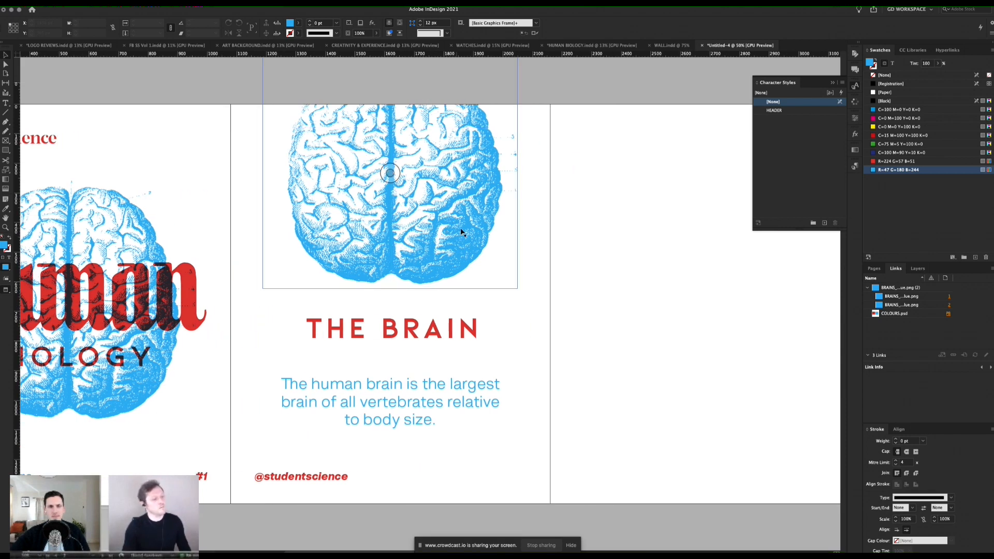
pyautogui.hscroll(4, 586, 211)
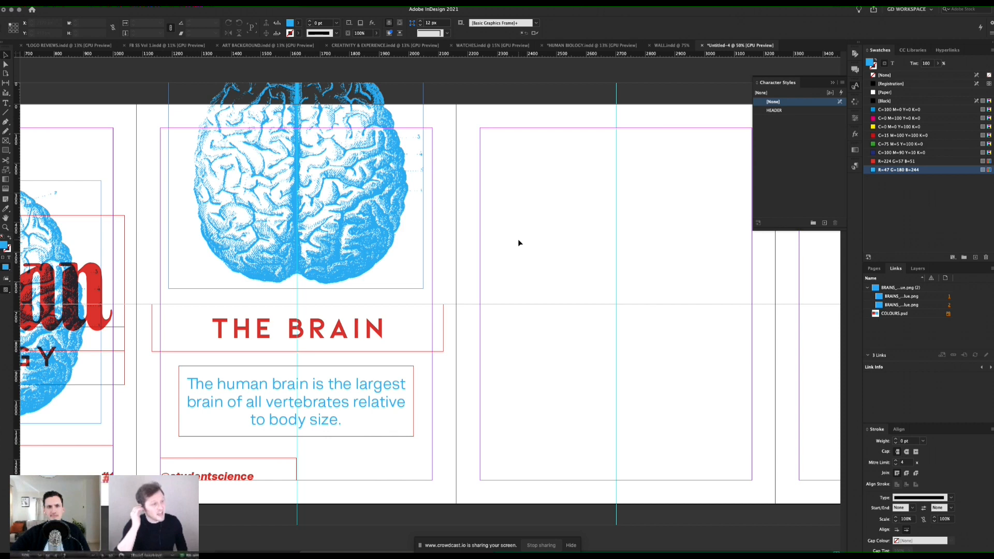
pyautogui.click(385, 324)
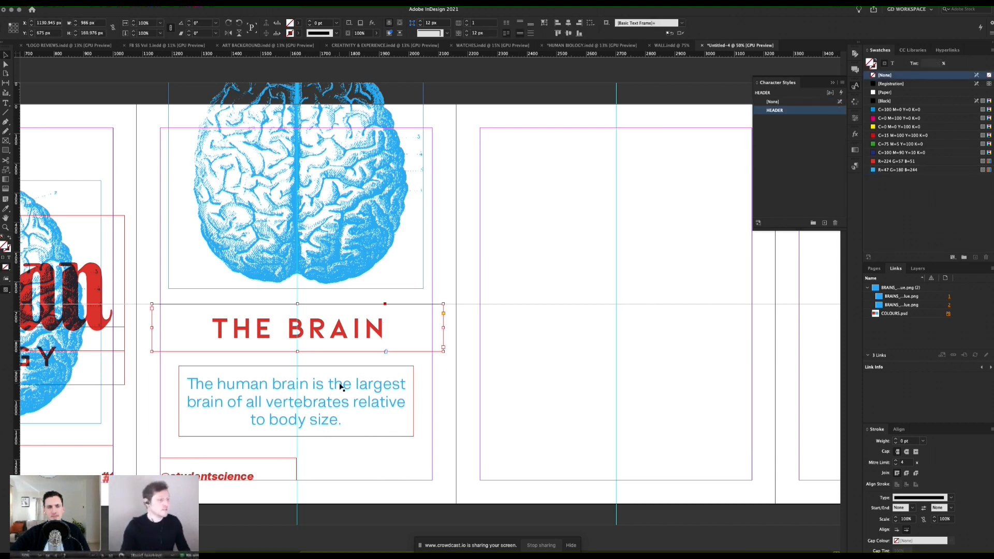
pyautogui.keyDown('shift'); pyautogui.click(291, 384); pyautogui.keyUp('shift')
pyautogui.moveTo(291, 384); pyautogui.dragTo(639, 240)
# Step: Nudge the copied heading and description frames onto page 3's vertical centre guide, at about X 2209, Y 151 px
pyautogui.hotkey('shift', 'Right')
pyautogui.hotkey('shift', 'Right')
pyautogui.hotkey('shift', 'Right')
pyautogui.hotkey('shift', 'Right')
pyautogui.hotkey('shift', 'Right')
pyautogui.hotkey('shift', 'Right')
pyautogui.hotkey('shift', 'Right')
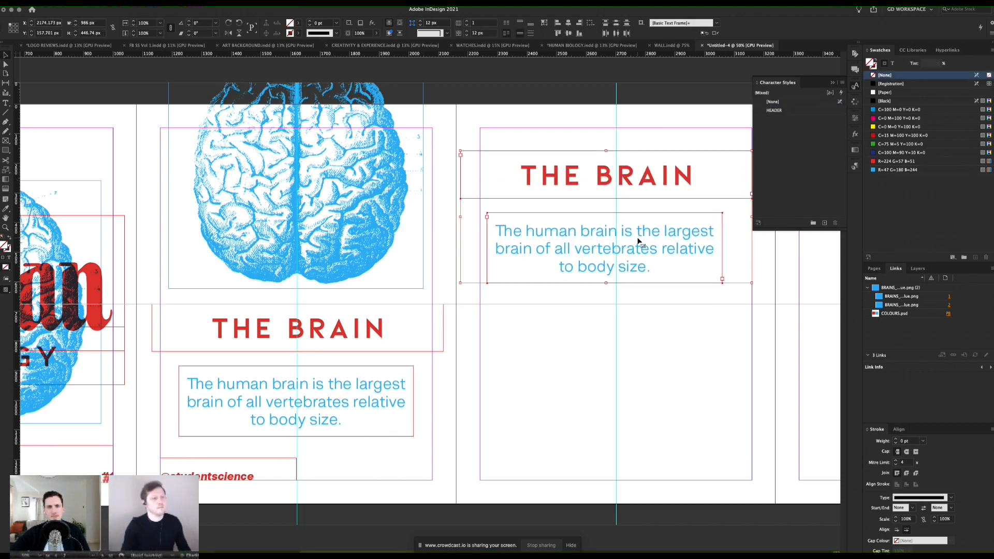
pyautogui.hotkey('shift', 'Up')
pyautogui.hotkey('shift', 'Up')
pyautogui.hotkey('shift', 'Up')
pyautogui.hotkey('shift', 'Up')
pyautogui.hotkey('shift', 'Up')
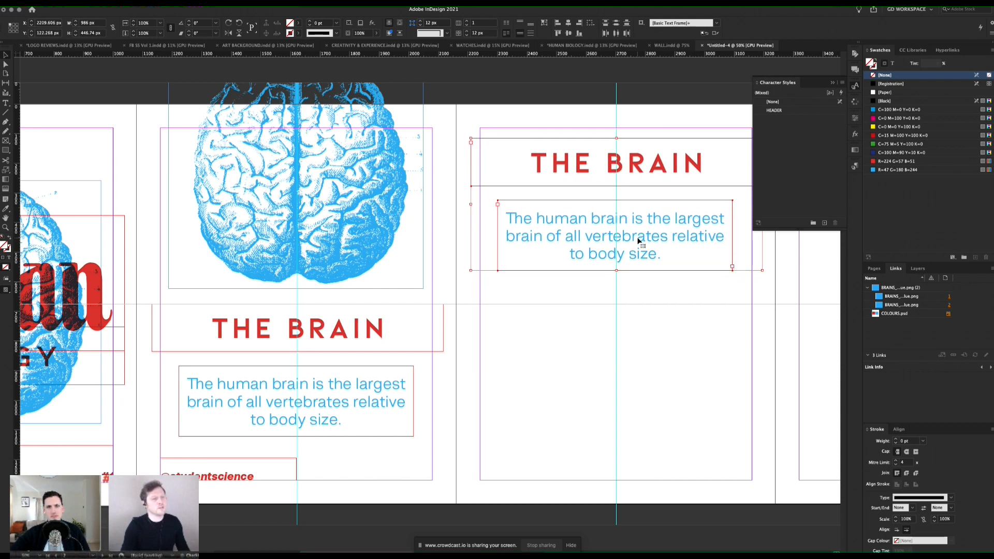
pyautogui.hotkey('shift', 'Down')
pyautogui.hotkey('shift', 'Down')
pyautogui.hotkey('shift', 'Down')
pyautogui.hotkey('shift', 'Down')
pyautogui.press('Left')
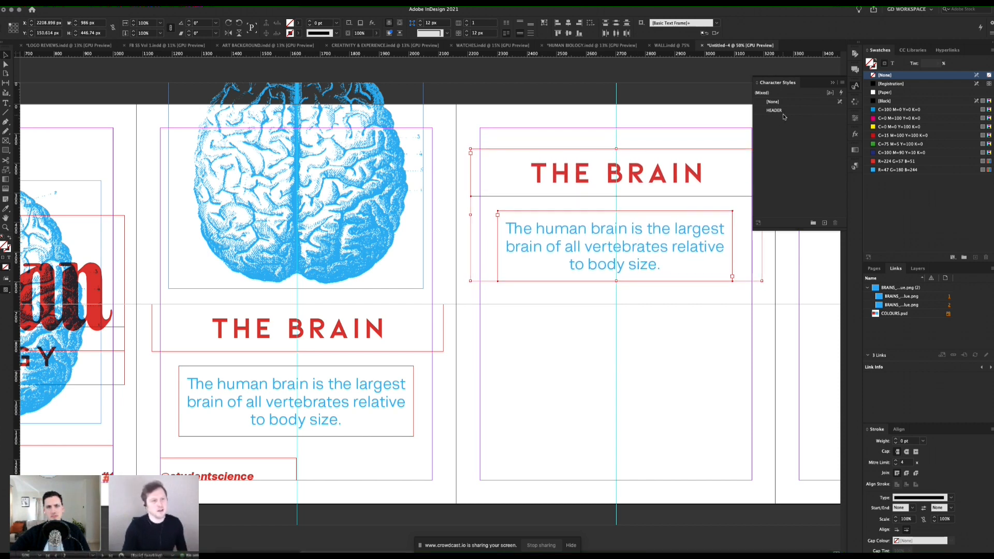
# Step: Create a character style named "Blue Body" from the description text on page 2
pyautogui.click(371, 388)
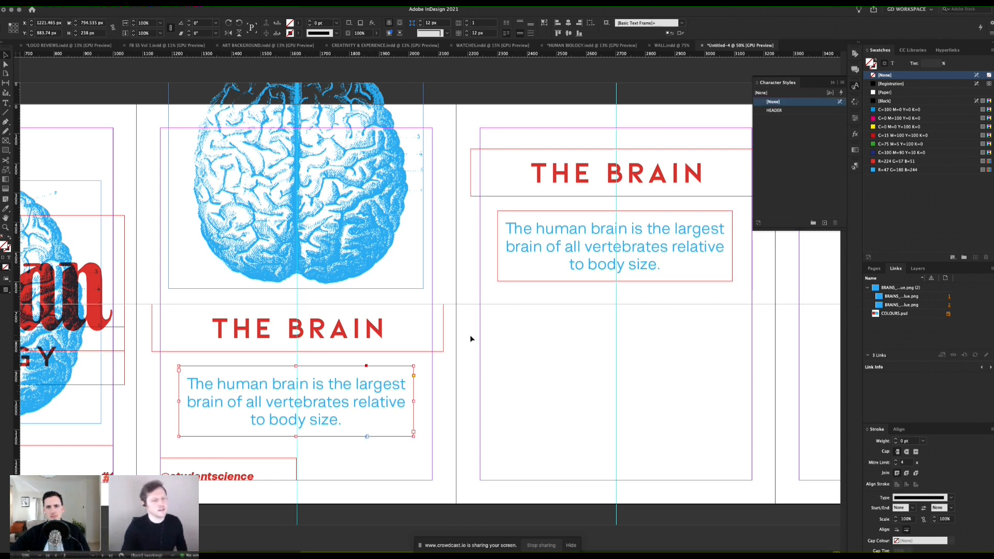
pyautogui.click(492, 378)
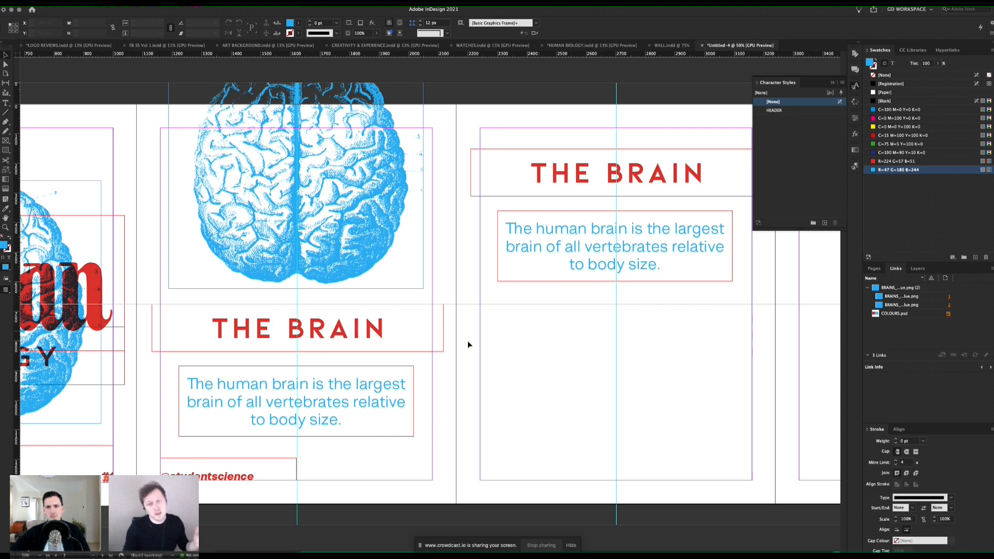
pyautogui.doubleClick(358, 386)
pyautogui.press('super+a')
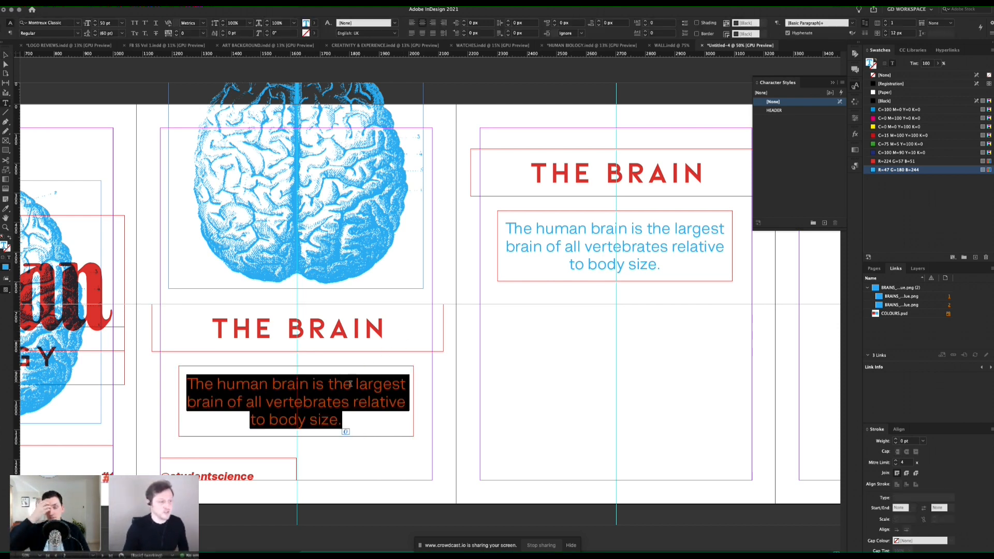
pyautogui.click(336, 386)
pyautogui.press('super+a')
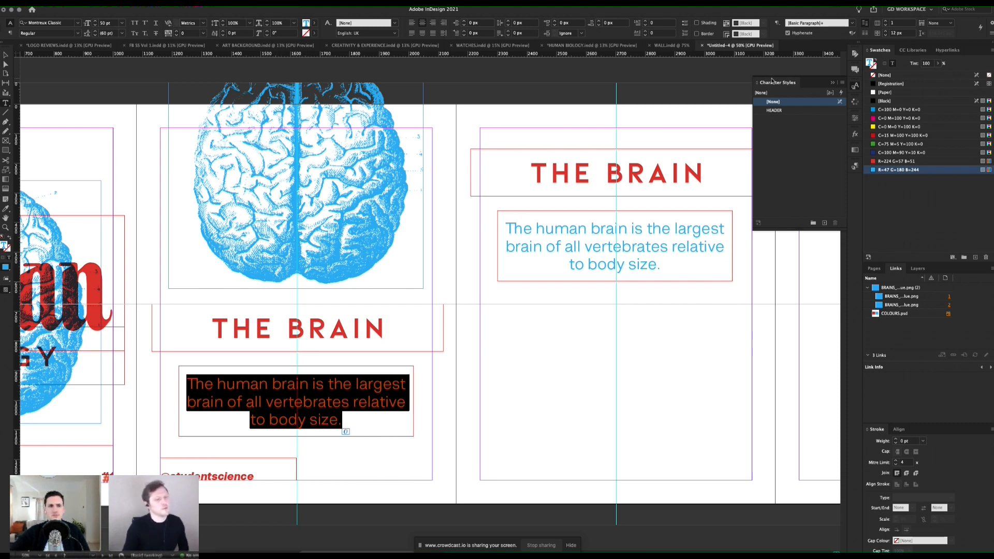
pyautogui.click(842, 83)
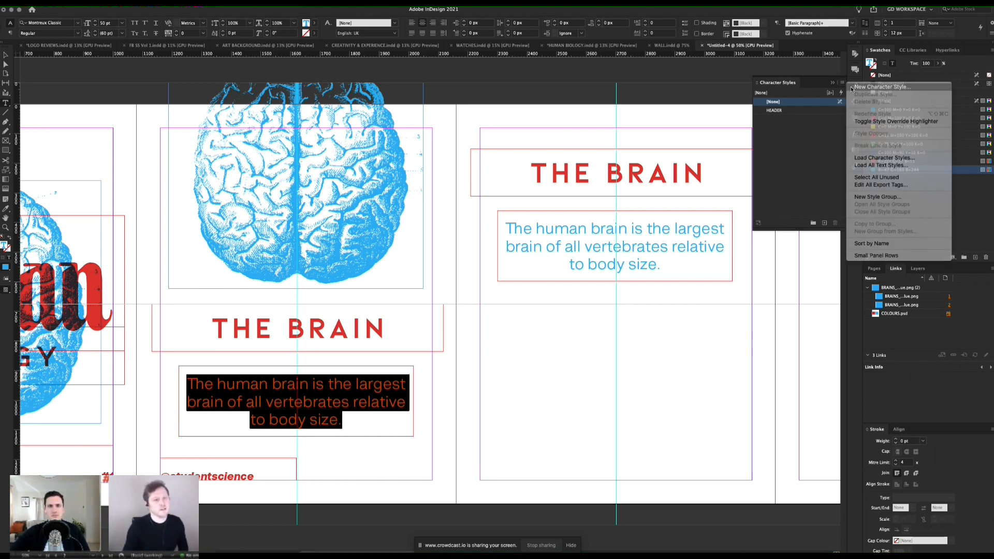
pyautogui.click(870, 87)
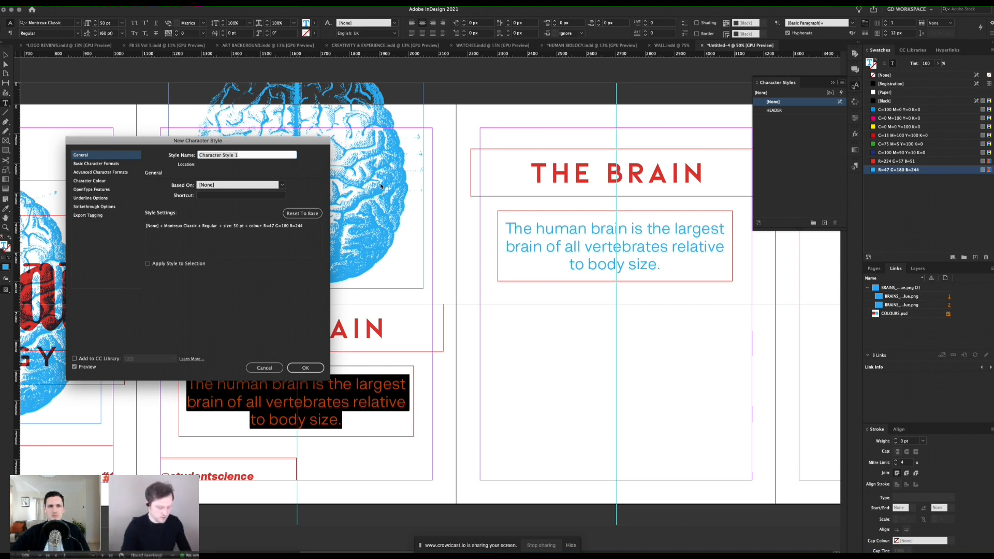
pyautogui.write('Blue Body')
pyautogui.click(317, 366)
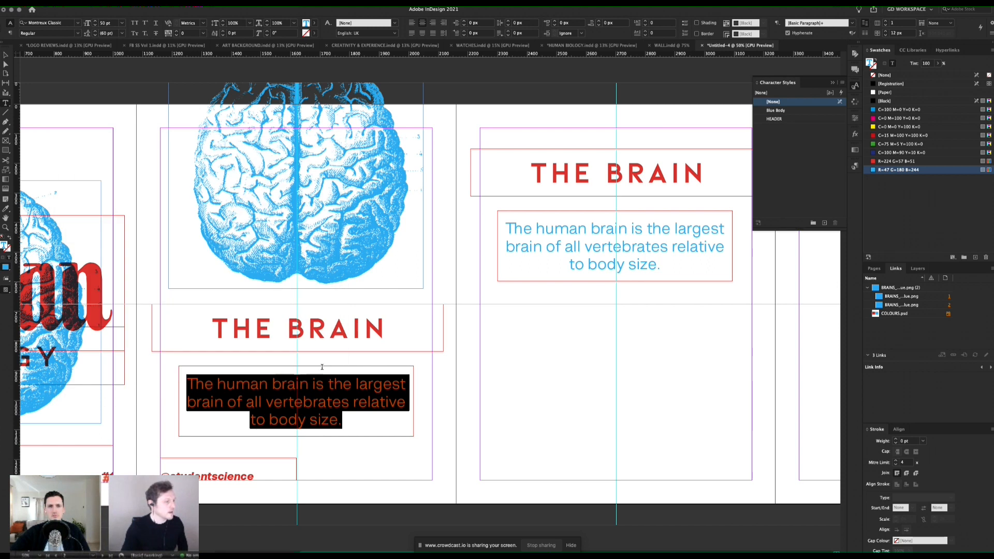
# Step: Apply the Blue Body character style to the description text on pages 3 and 2
pyautogui.tripleClick(596, 244)
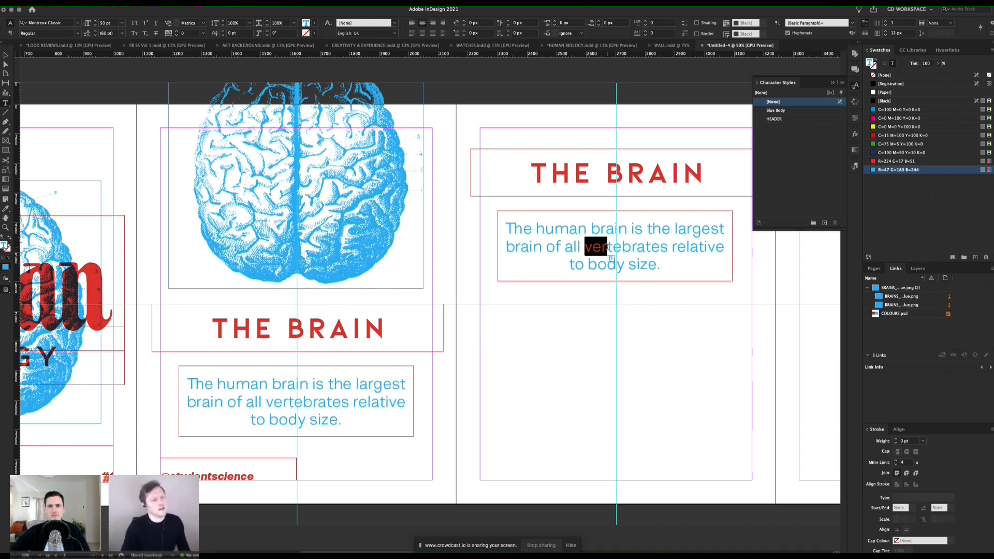
pyautogui.click(778, 113)
pyautogui.tripleClick(333, 428)
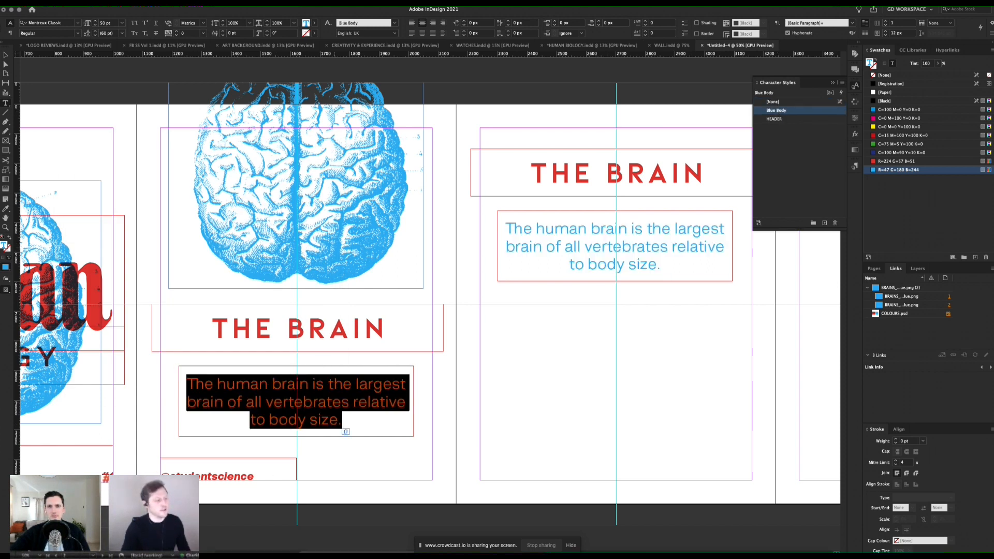
pyautogui.press('Escape')
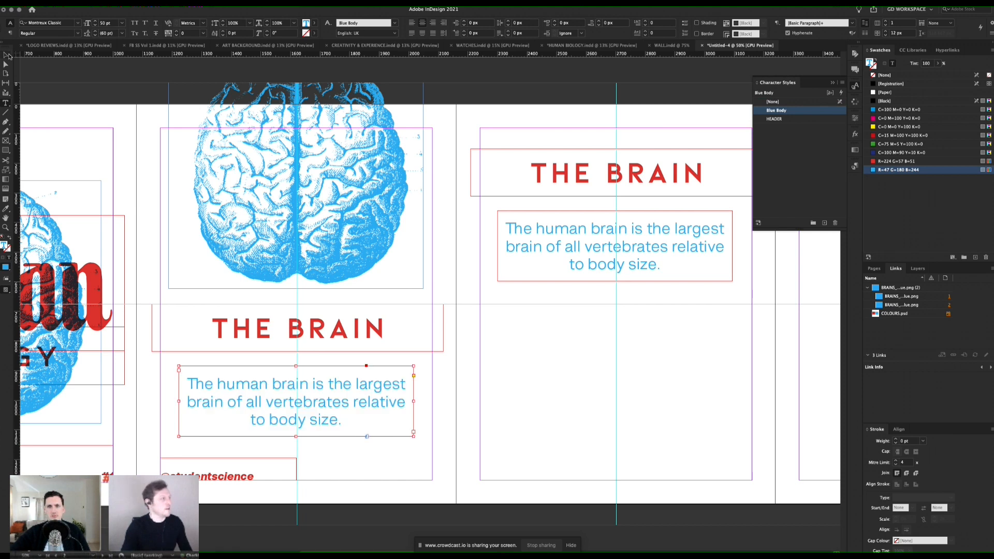
pyautogui.click(520, 384)
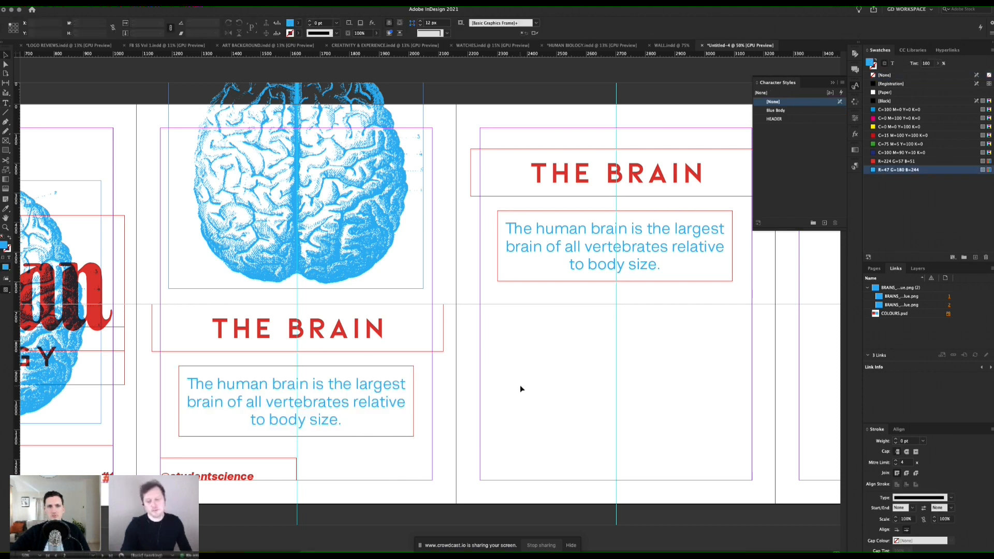
# Step: Copy page 2's blue brain image to page 3's lower part at about X 2269, Y 723 px, and preview the pages without guides
pyautogui.click(381, 256)
pyautogui.moveTo(361, 180); pyautogui.dragTo(685, 454)
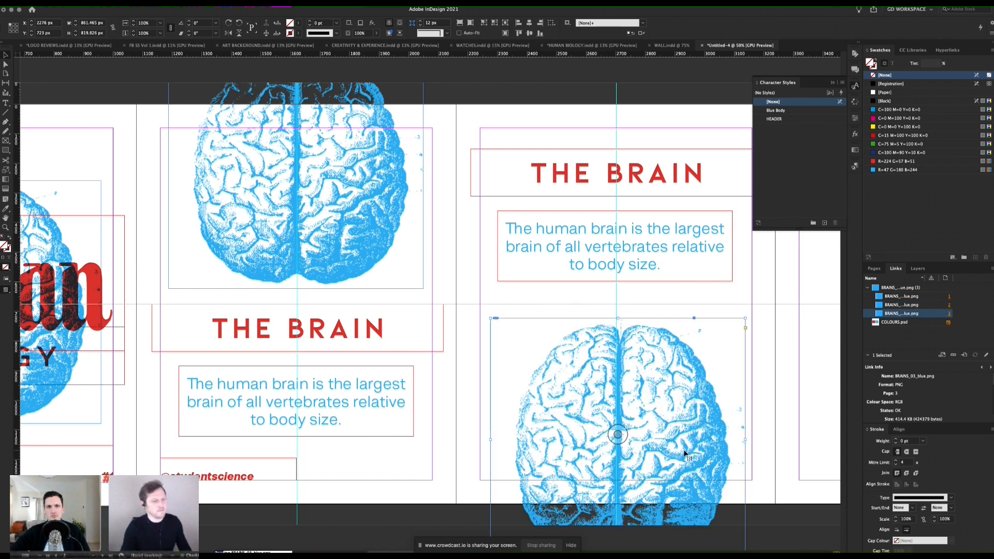
pyautogui.press('w')
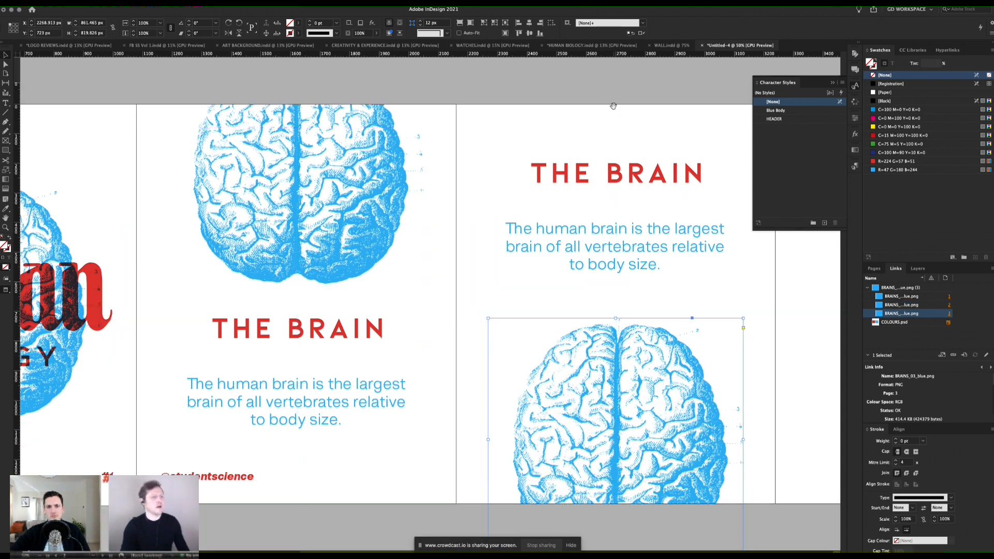
pyautogui.hscroll(2, 455, 199)
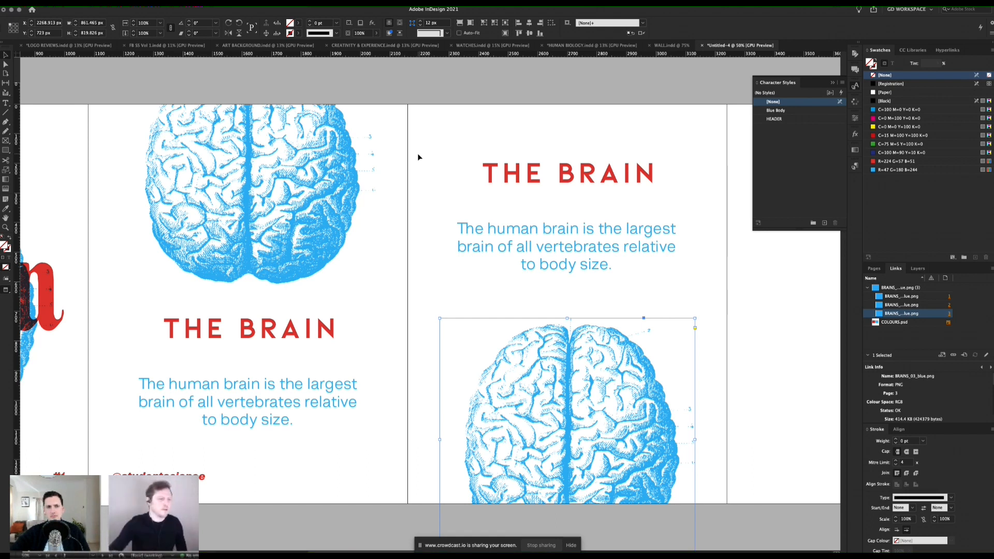
pyautogui.press('w')
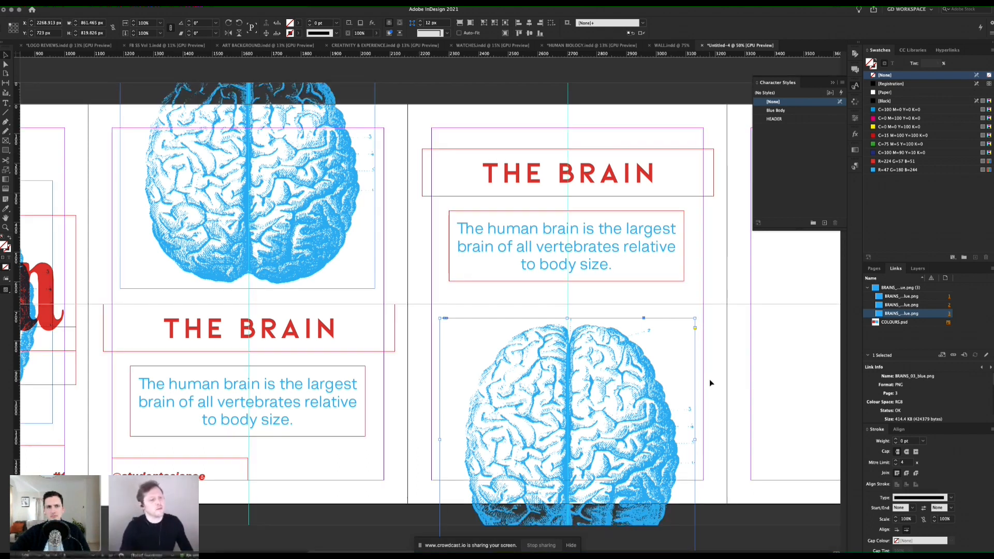
# Step: Replace the brain image on page 3 with BRAINS_02.png from the IMAGES folder and preview the pages without guides
pyautogui.doubleClick(635, 379)
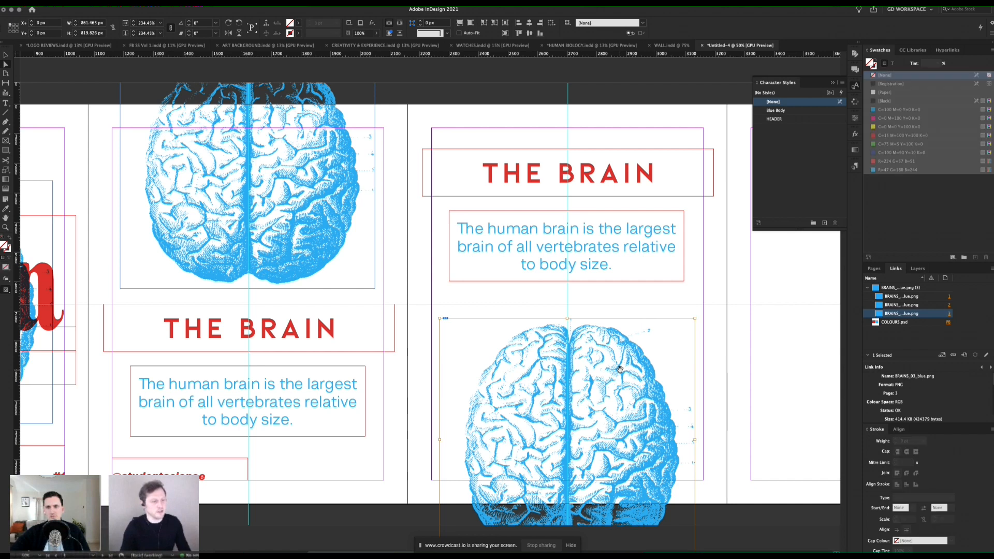
pyautogui.press('super+d')
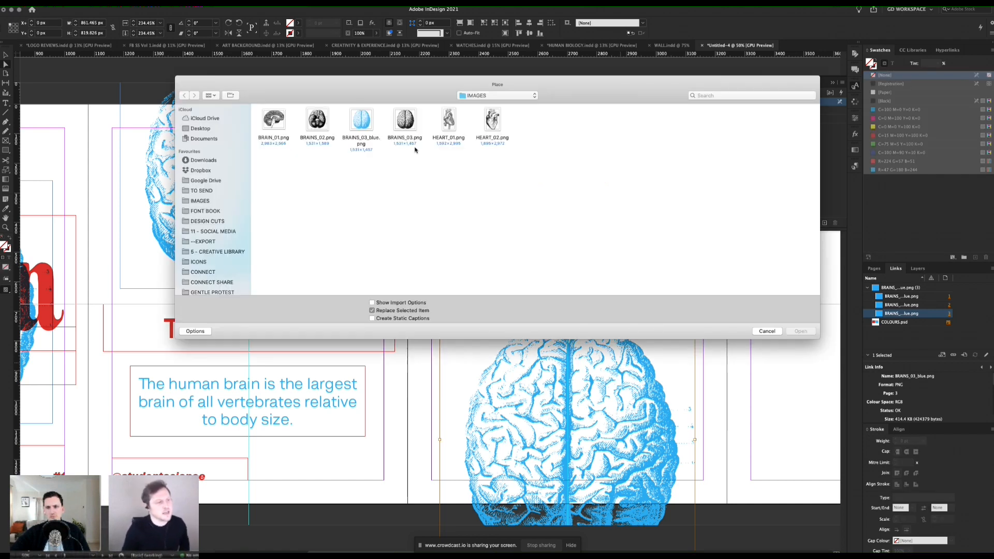
pyautogui.doubleClick(320, 114)
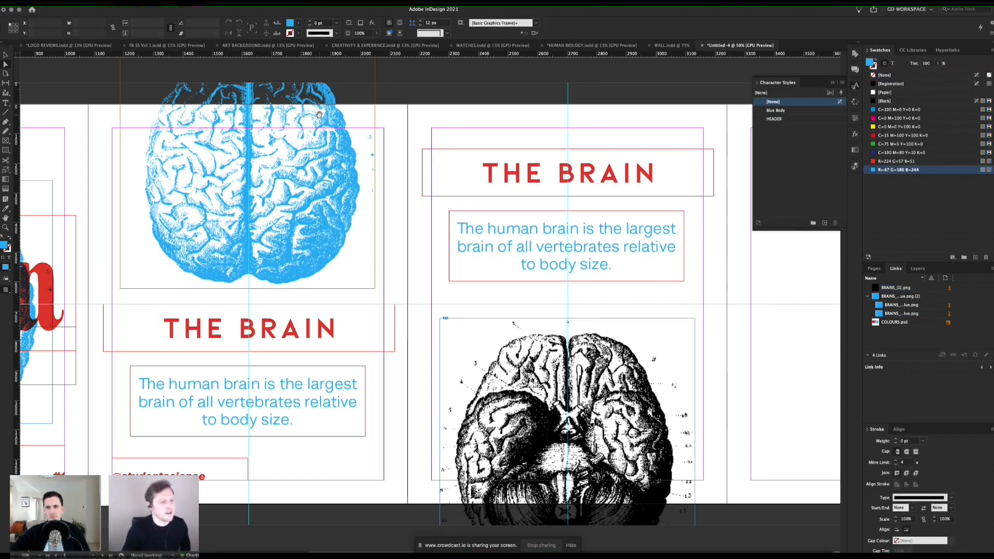
pyautogui.press('w')
pyautogui.hscroll(-1, 668, 332)
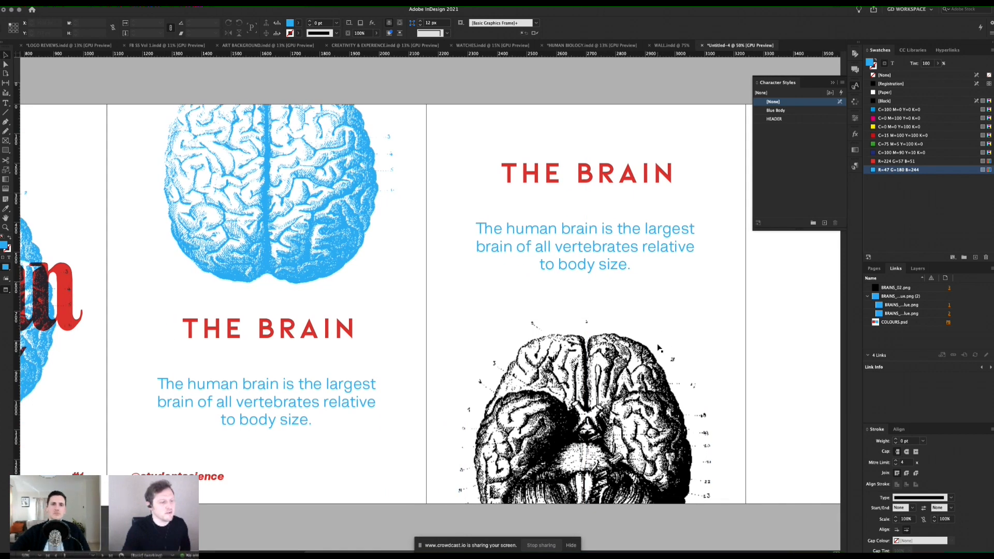
# Step: Open page 3's linked BRAINS_02.png for editing in Adobe Photoshop 2021
pyautogui.click(686, 337)
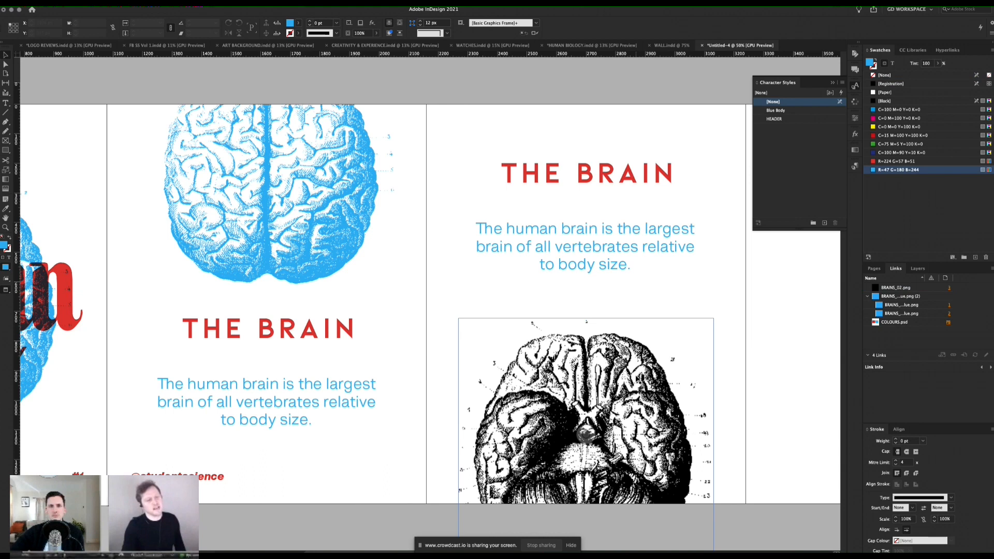
pyautogui.press('w')
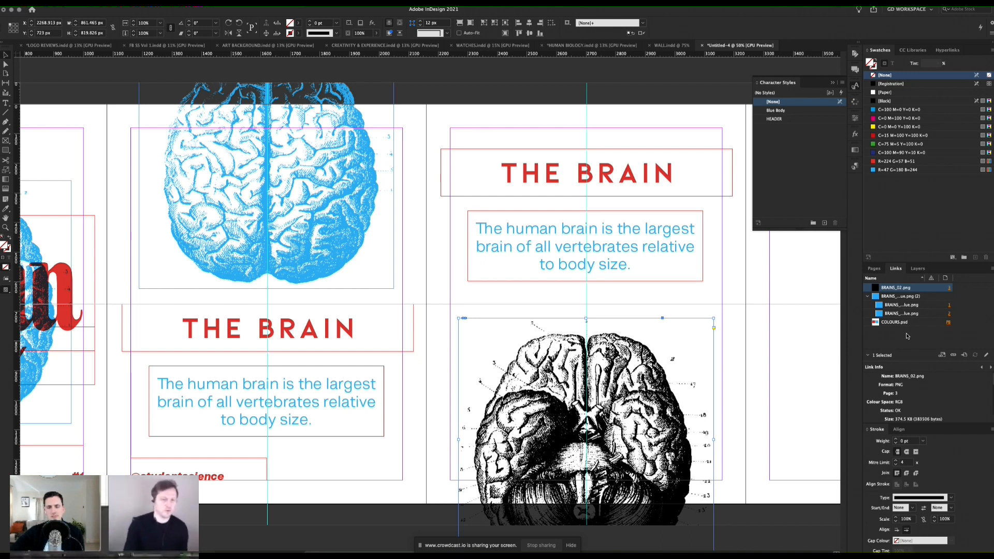
pyautogui.moveTo(908, 364); pyautogui.dragTo(907, 353)
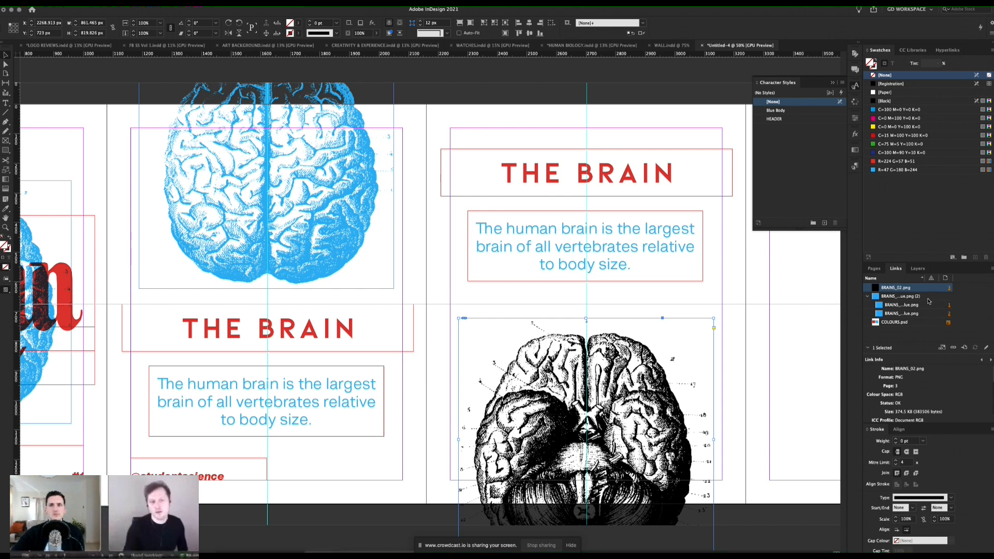
pyautogui.rightClick(888, 290)
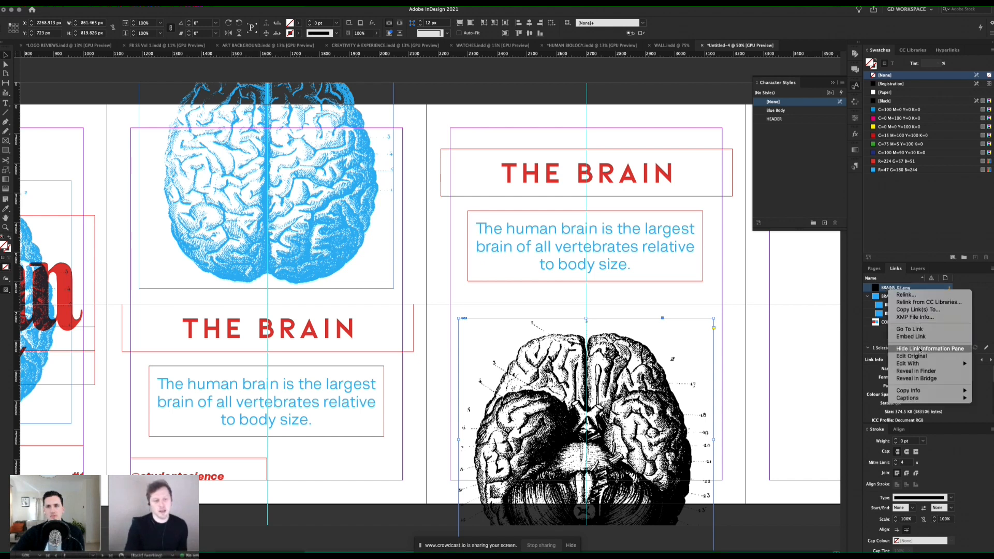
pyautogui.moveTo(920, 364)
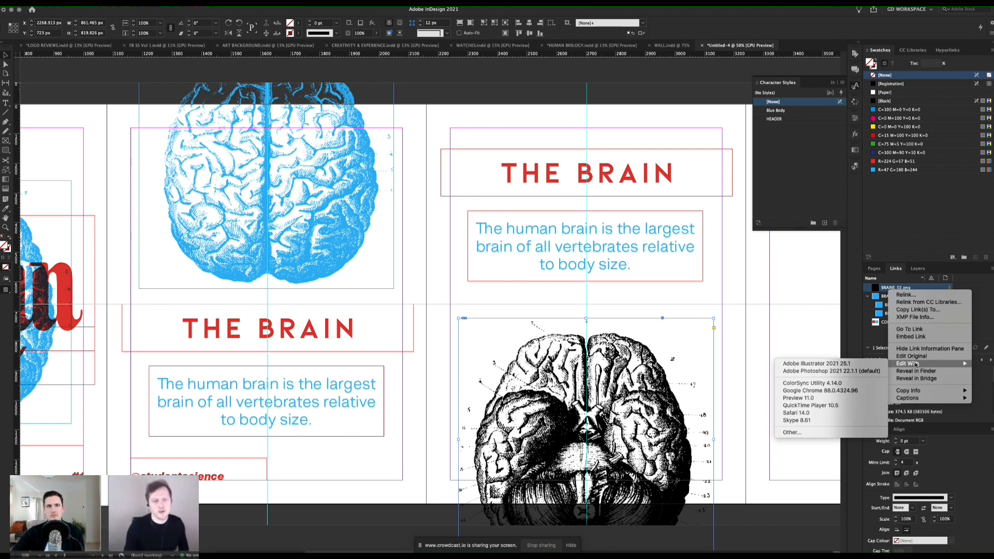
pyautogui.click(831, 371)
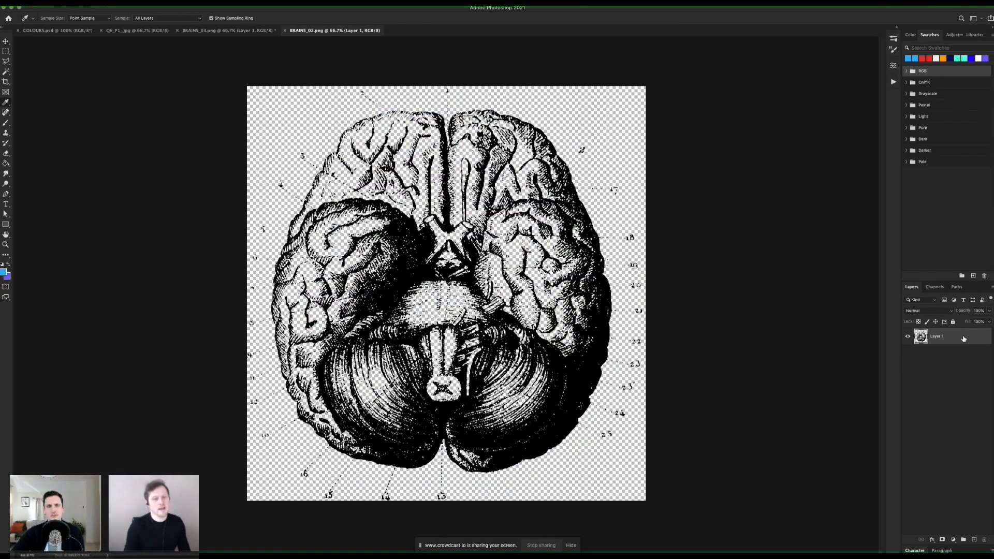
# Step: Apply a blue Color Overlay at 100% opacity and Normal blend mode to the brain layer
pyautogui.doubleClick(964, 338)
pyautogui.click(677, 302)
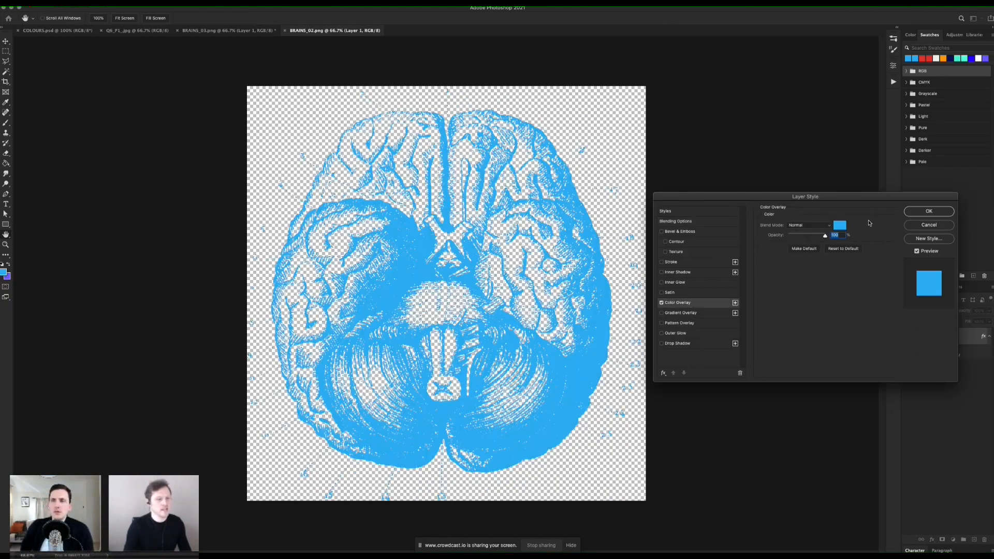
pyautogui.click(928, 212)
pyautogui.press('i')
# Step: Save a PNG copy as BRAINS_02_blue.png in the IMAGES folder with the large file size option
pyautogui.press('super+shift+s')
pyautogui.press('Right')
pyautogui.write('_blue')
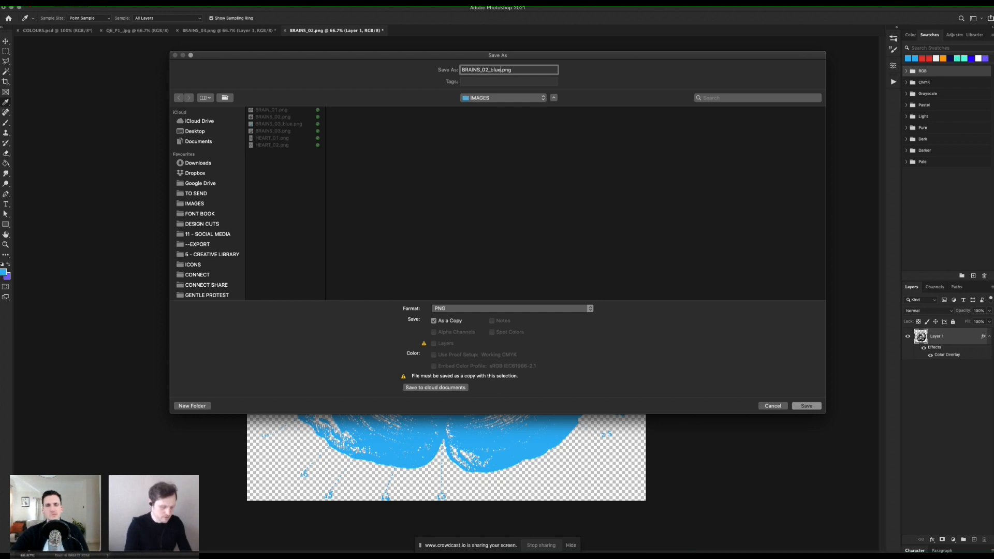
pyautogui.press('Return')
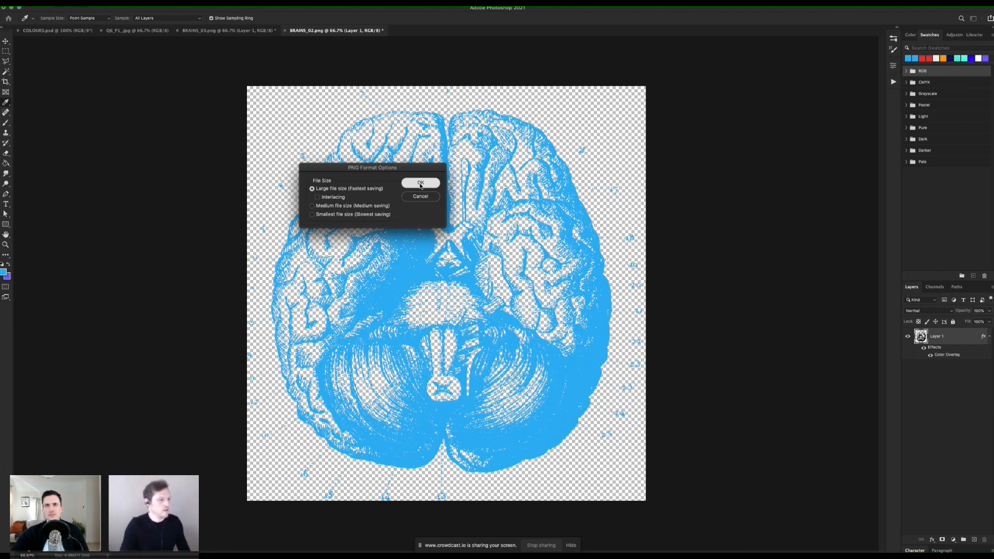
pyautogui.click(420, 184)
# Step: Switch to InDesign and replace the black brain image on page 3 with BRAINS_02_blue.png
pyautogui.press('super+Tab')
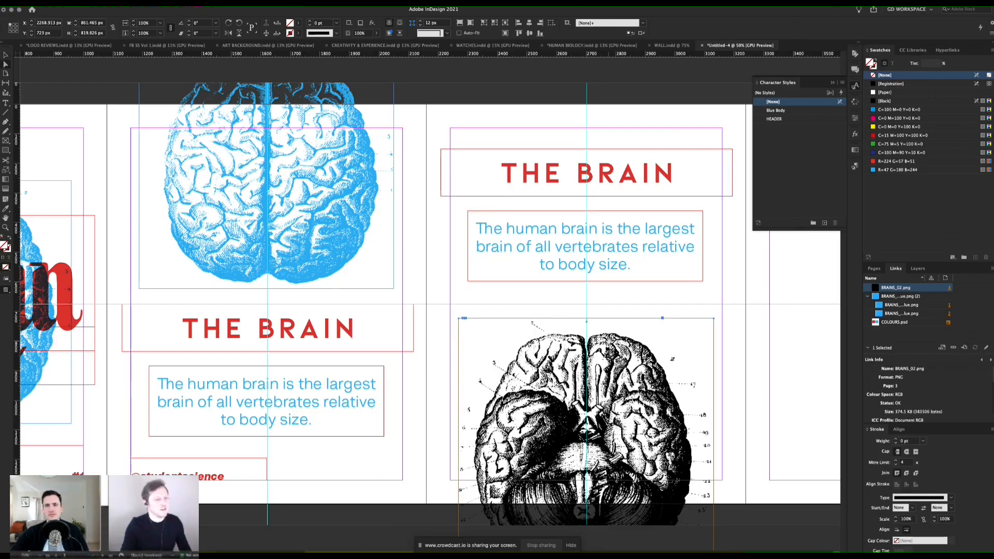
pyautogui.rightClick(604, 404)
pyautogui.click(581, 404)
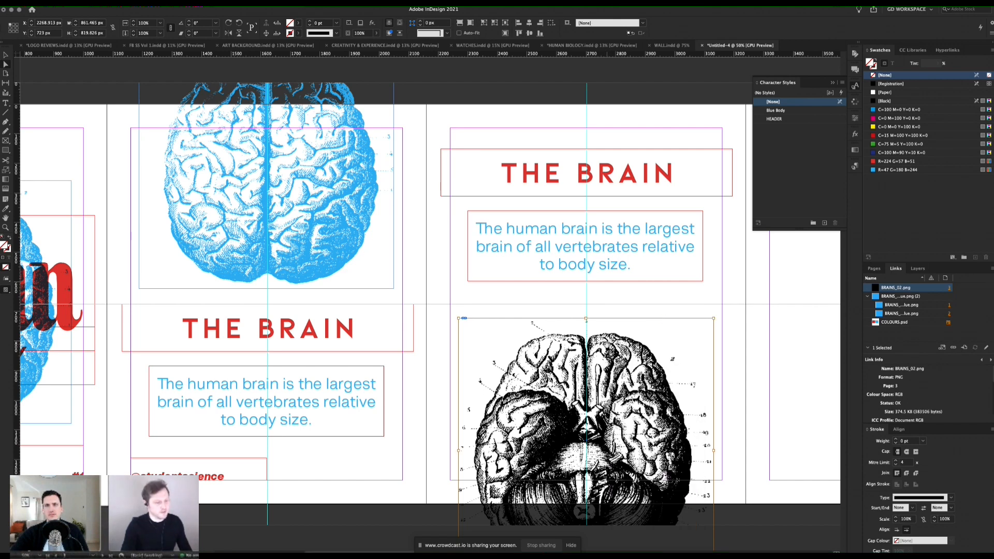
pyautogui.click(581, 404)
pyautogui.press('super+d')
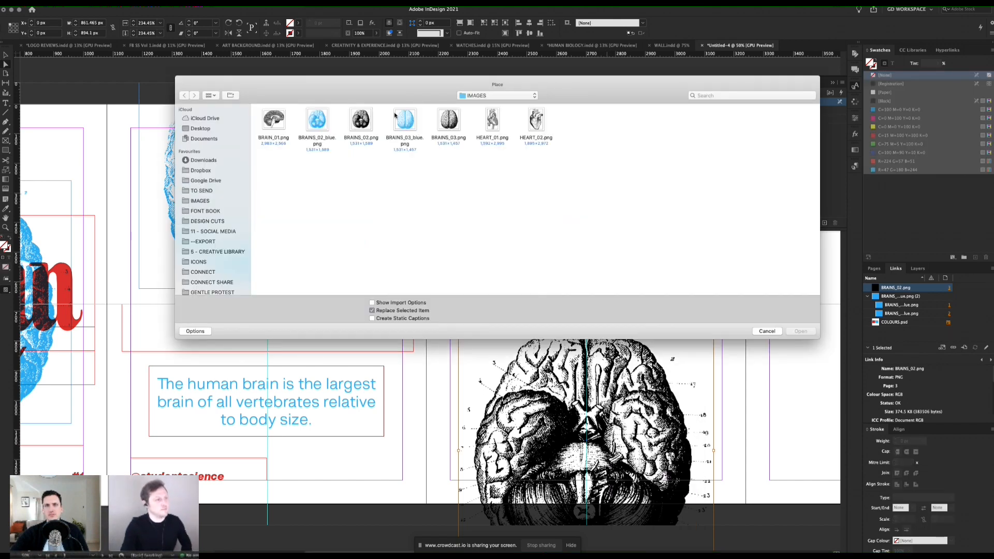
pyautogui.doubleClick(317, 121)
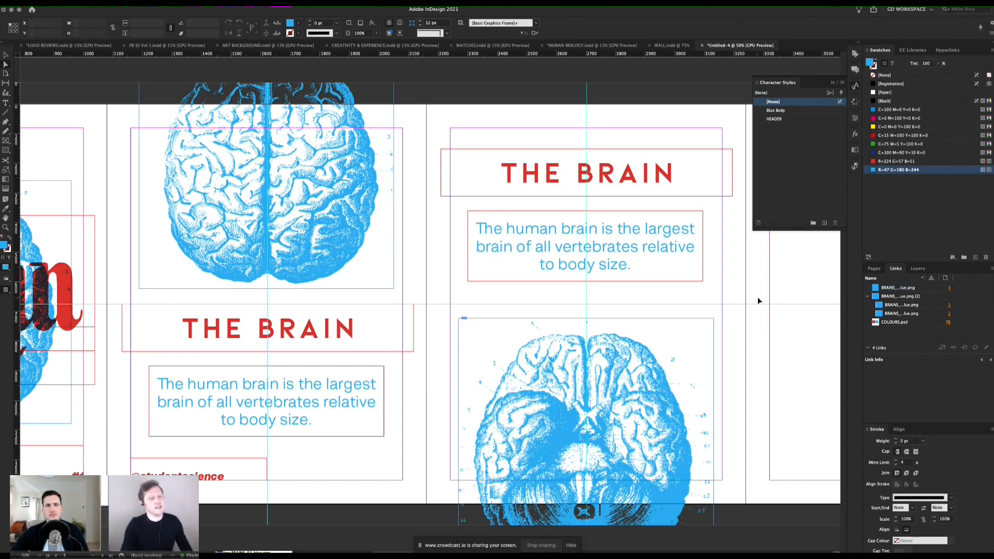
# Step: Review the designed pages 1 to 3 and the empty pages that follow in preview mode
pyautogui.press('w')
pyautogui.press('z')
pyautogui.keyDown('alt'); pyautogui.click(530, 274); pyautogui.keyUp('alt')
pyautogui.hscroll(-1, 466, 282)
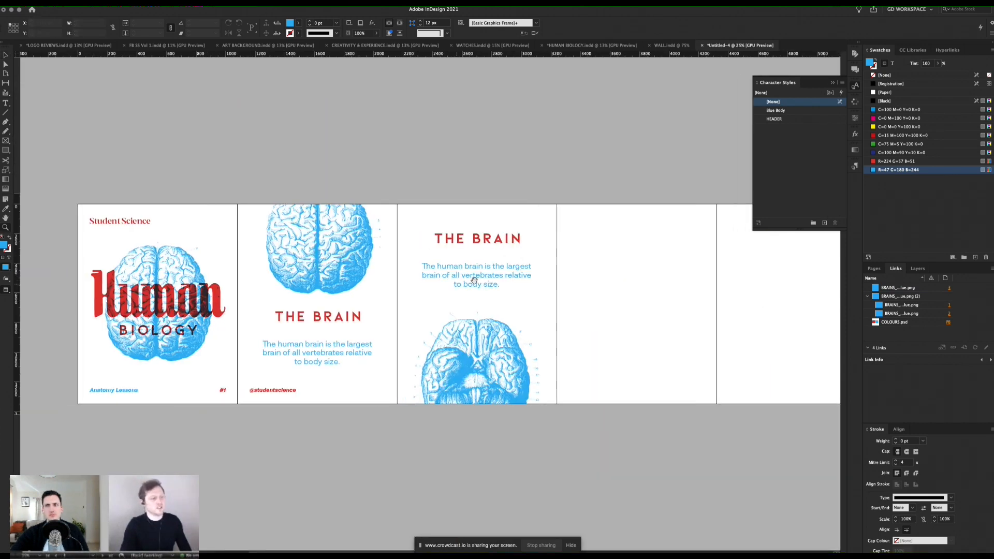
pyautogui.moveTo(420, 287); pyautogui.dragTo(479, 268)
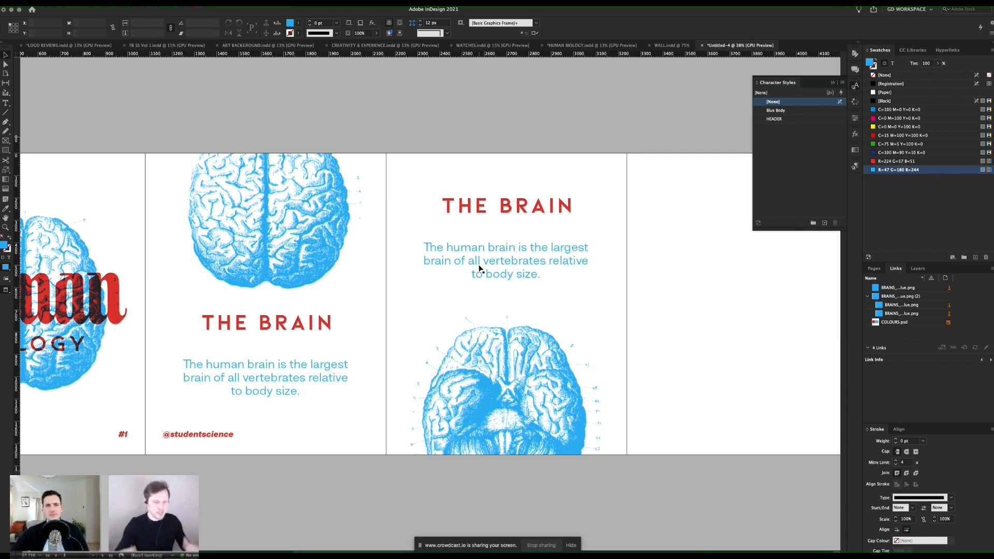
pyautogui.press('w')
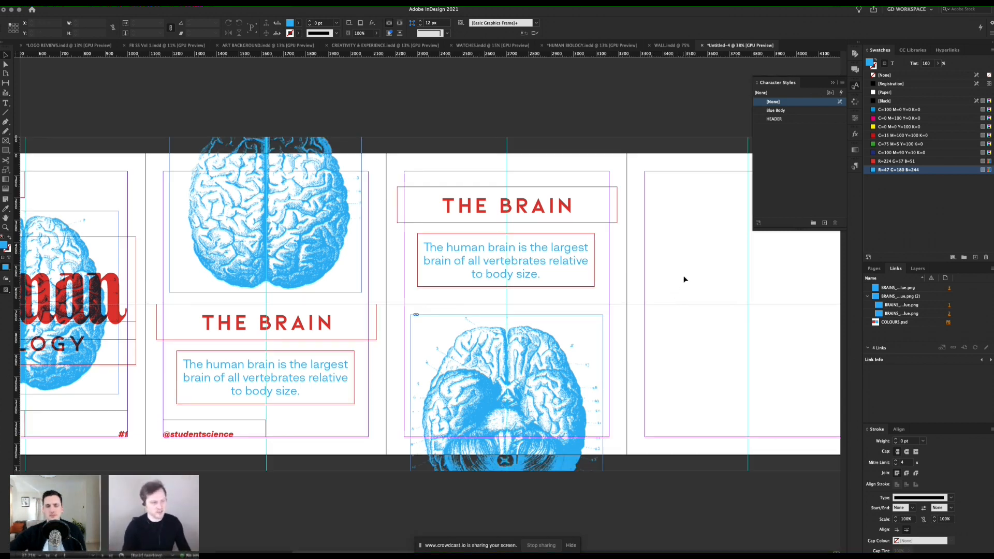
pyautogui.press('w')
pyautogui.moveTo(639, 266); pyautogui.dragTo(471, 266)
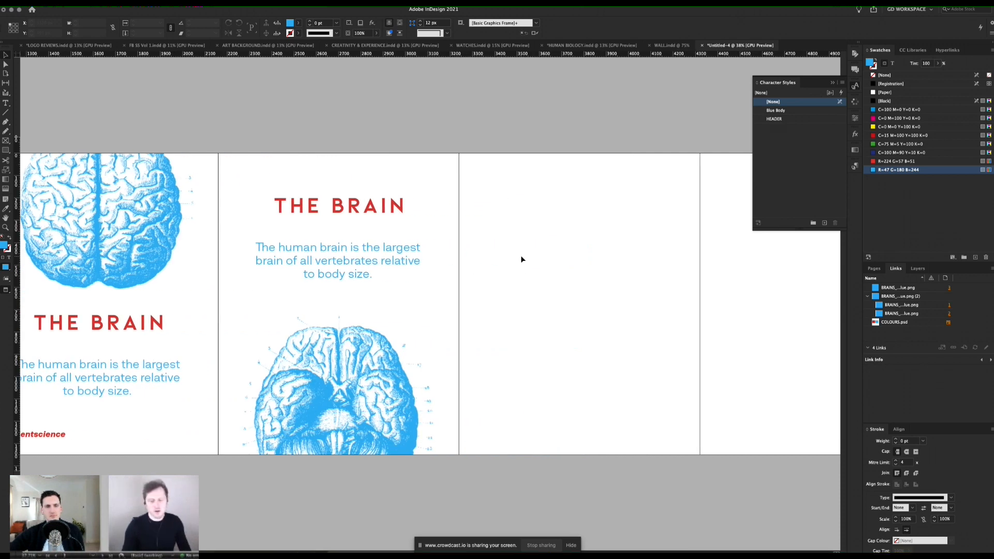
pyautogui.press('super+Tab')
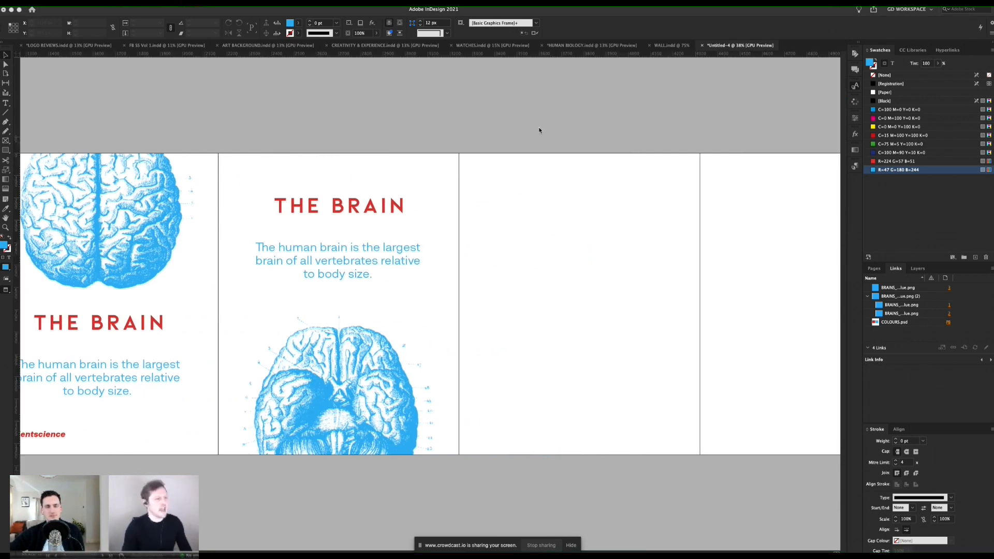
pyautogui.click(552, 180)
pyautogui.moveTo(576, 186); pyautogui.dragTo(517, 187)
pyautogui.moveTo(313, 207); pyautogui.dragTo(408, 209)
pyautogui.moveTo(281, 223); pyautogui.dragTo(542, 231)
pyautogui.moveTo(269, 240)
pyautogui.mouseDown()
pyautogui.moveTo(328, 244)
pyautogui.moveTo(275, 240)
pyautogui.mouseUp()
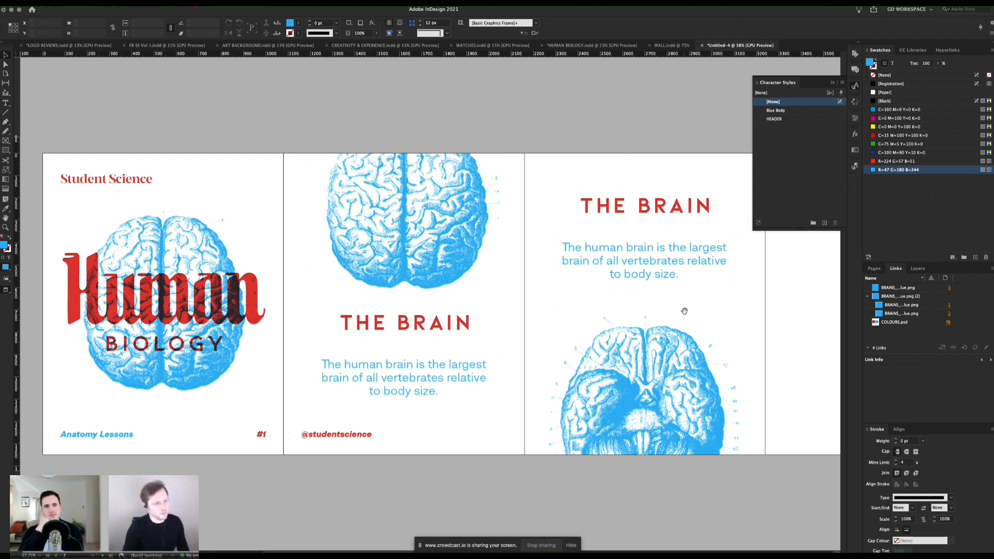
pyautogui.hscroll(10, 684, 311)
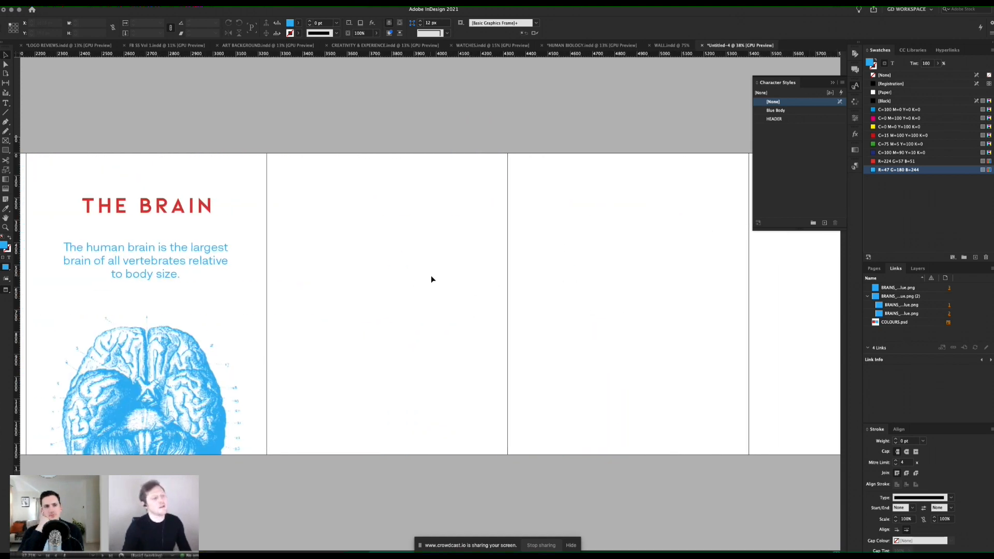
# Step: Draw a 2160 × 1413 px rectangle frame across pages 4 and 5, fill it with R=224 G=57 B=51, and preview without guides
pyautogui.press('w')
pyautogui.click(9, 141)
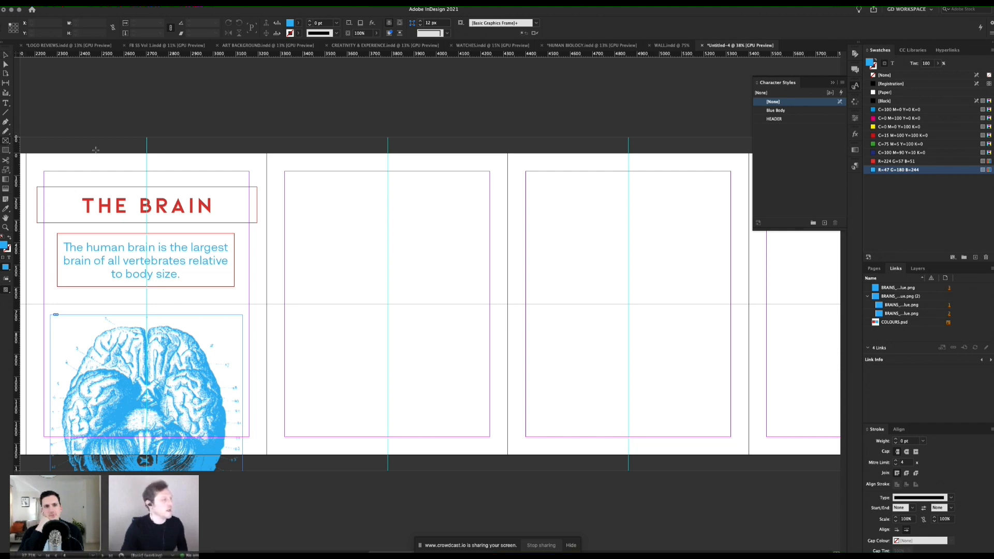
pyautogui.moveTo(267, 151); pyautogui.dragTo(711, 455)
pyautogui.press('super+z')
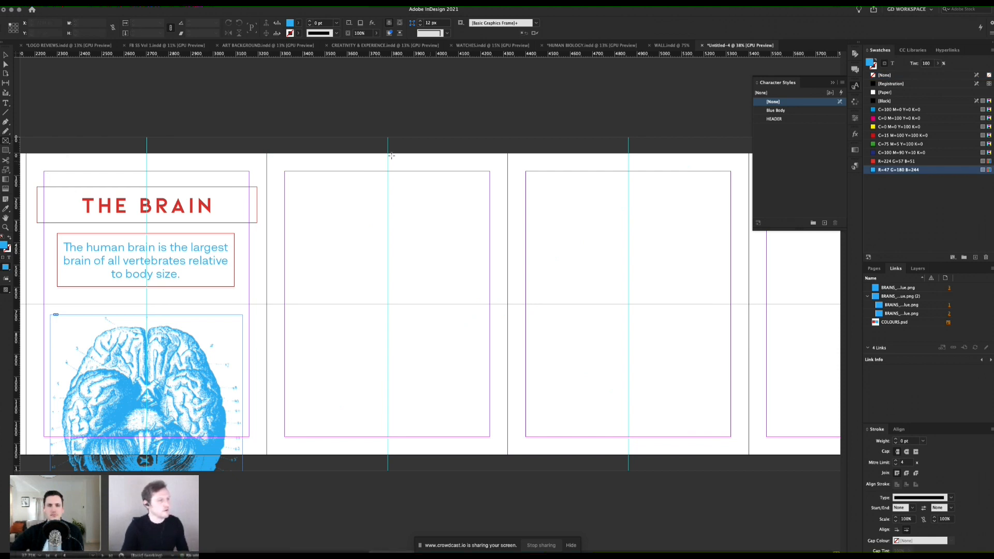
pyautogui.moveTo(266, 148); pyautogui.dragTo(749, 464)
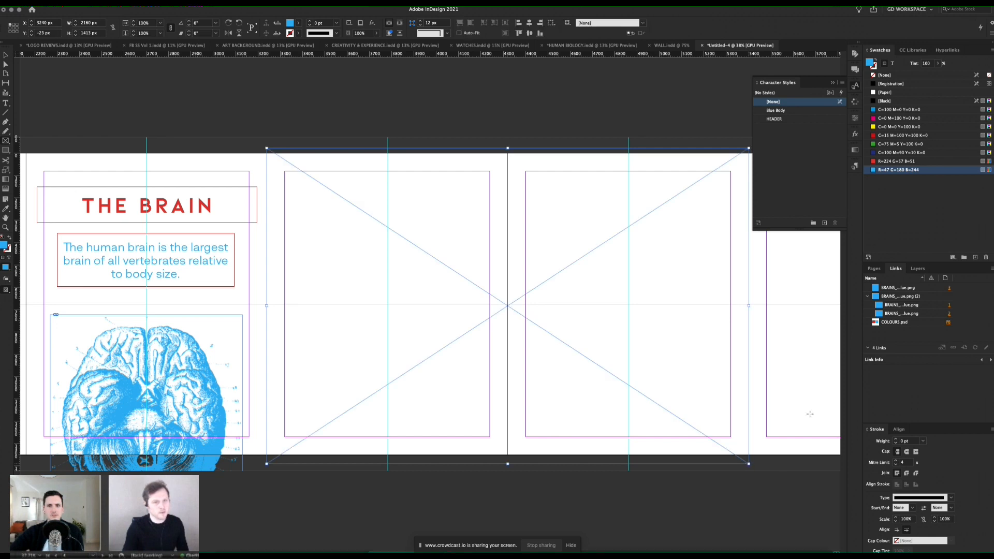
pyautogui.click(888, 162)
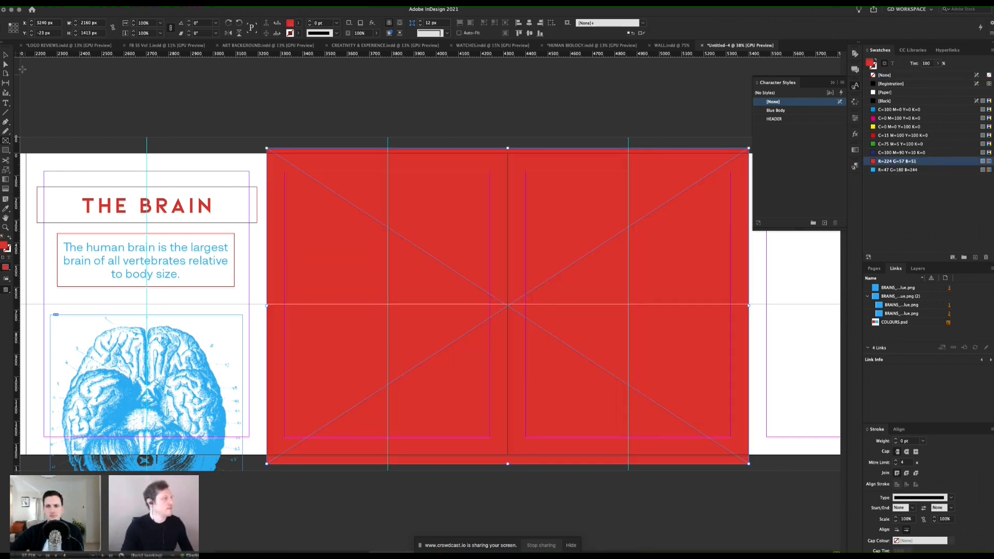
pyautogui.click(339, 132)
pyautogui.press('w')
# Step: Copy page 2's blue brain image onto the red spread and enlarge it to about 1189 × 1131 px
pyautogui.hscroll(1, 437, 326)
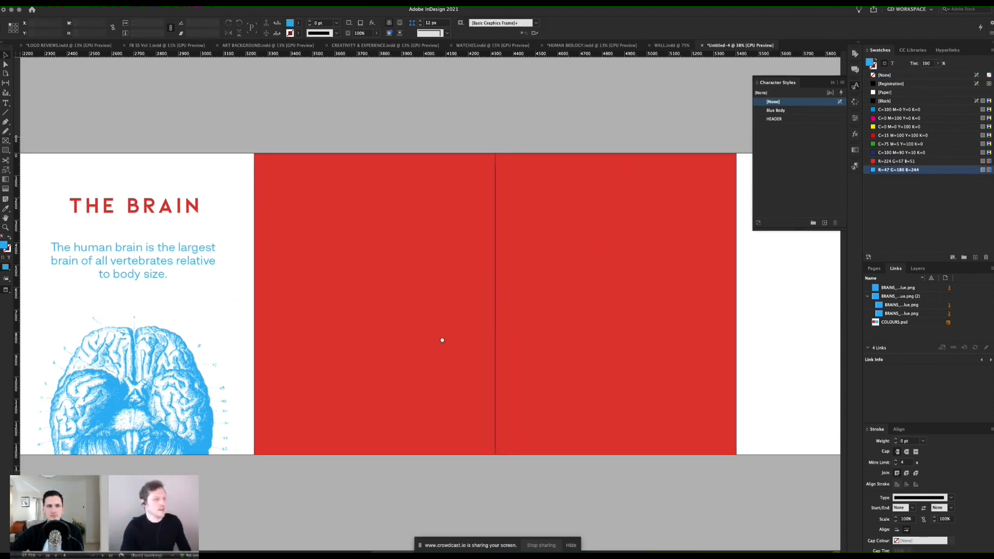
pyautogui.moveTo(242, 354); pyautogui.dragTo(256, 354)
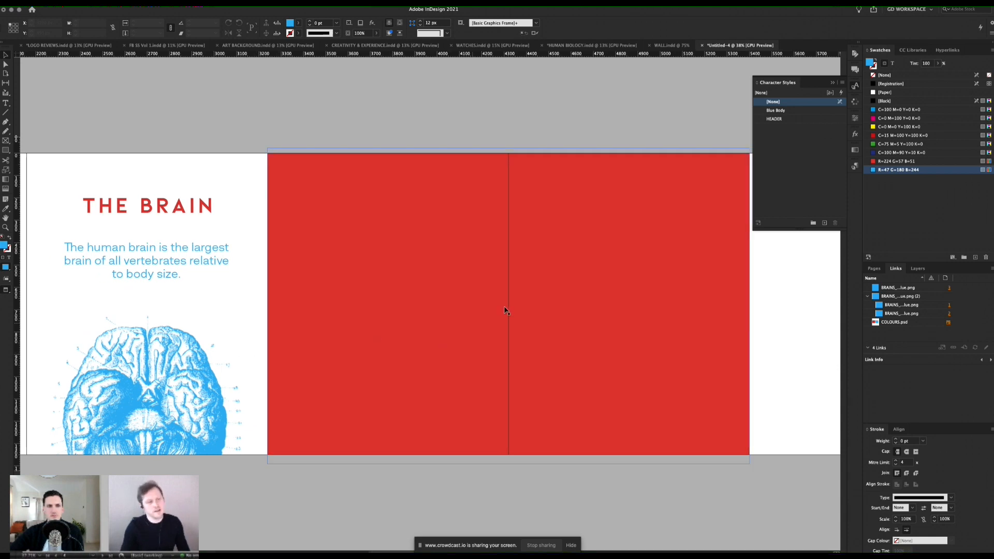
pyautogui.hscroll(-5, 378, 308)
pyautogui.hscroll(5, 480, 308)
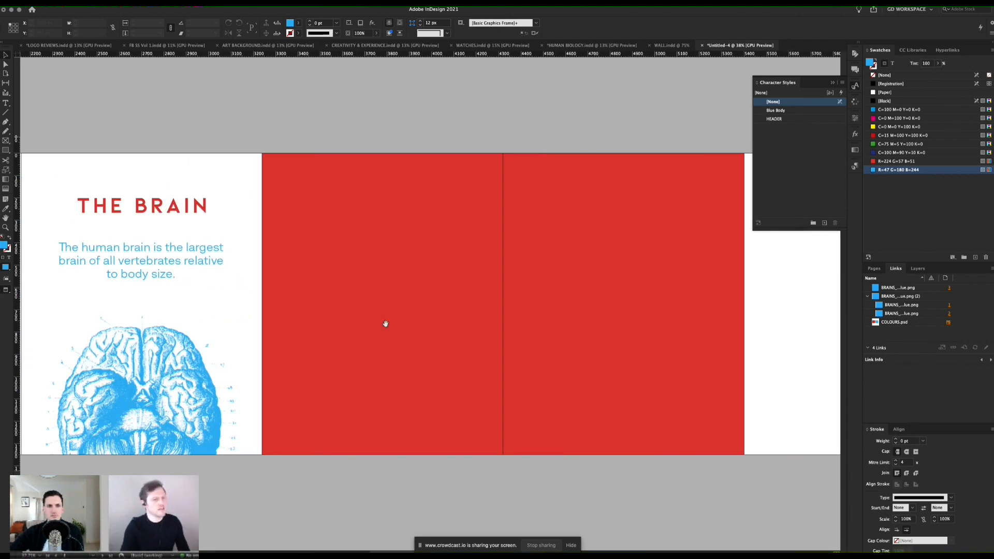
pyautogui.hscroll(-8, 205, 290)
pyautogui.click(389, 245)
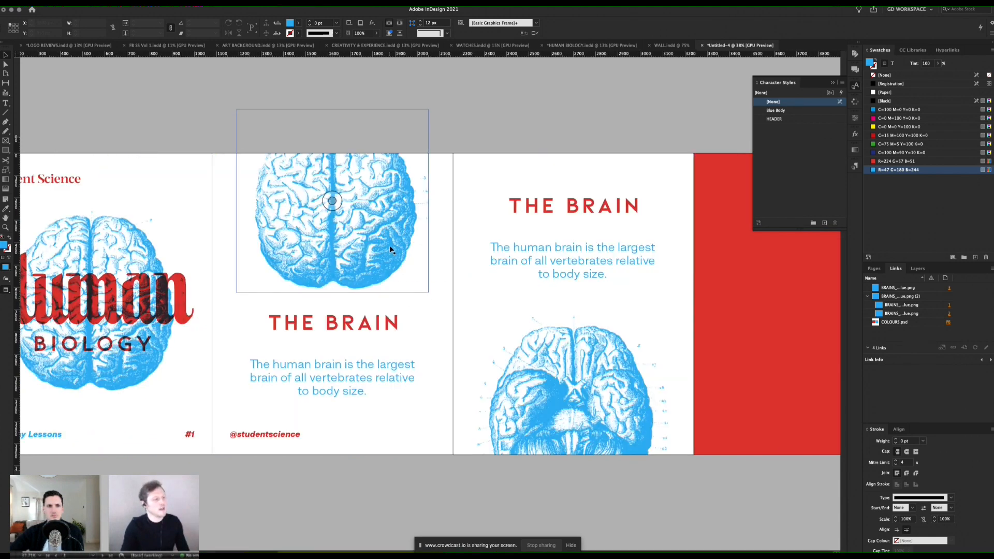
pyautogui.hscroll(2, 389, 244)
pyautogui.hscroll(7, 362, 257)
pyautogui.press('super+v')
pyautogui.moveTo(480, 297); pyautogui.dragTo(522, 287)
pyautogui.moveTo(570, 385); pyautogui.dragTo(684, 411)
# Step: Nudge the enlarged brain onto the boundary between pages 4 and 5, at about X 3733, Y 130 px
pyautogui.hotkey('shift', 'Left')
pyautogui.hotkey('shift', 'Left')
pyautogui.hotkey('shift', 'Left')
pyautogui.hotkey('shift', 'Up')
pyautogui.hotkey('shift', 'Up')
pyautogui.hotkey('shift', 'Up')
pyautogui.hotkey('shift', 'Left')
pyautogui.hotkey('shift', 'Left')
pyautogui.hotkey('shift', 'Left')
pyautogui.hotkey('shift', 'Left')
pyautogui.hotkey('shift', 'Left')
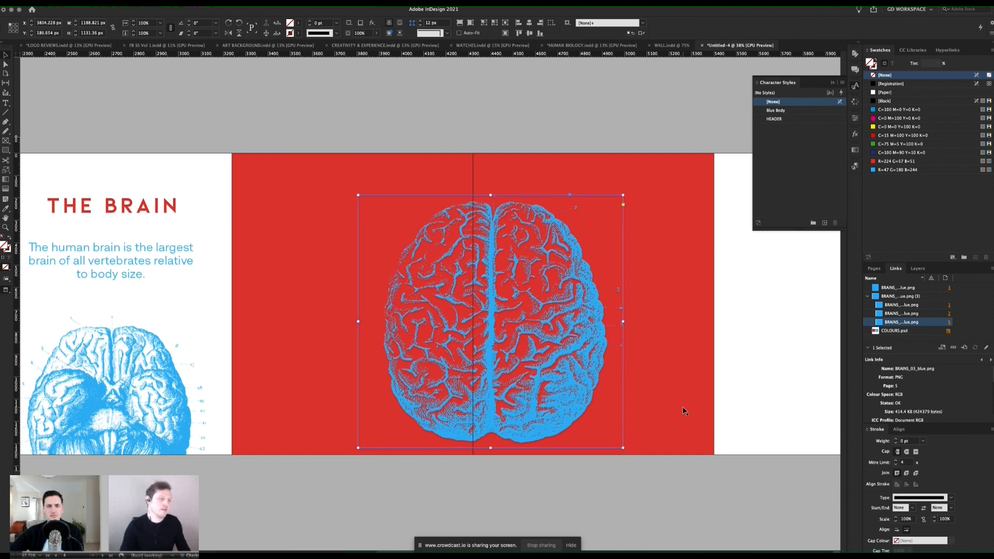
pyautogui.hotkey('shift', 'Up')
pyautogui.hotkey('shift', 'Up')
pyautogui.hotkey('shift', 'Up')
pyautogui.hotkey('shift', 'Left')
pyautogui.hotkey('shift', 'Left')
pyautogui.hotkey('shift', 'Left')
pyautogui.hotkey('shift', 'Left')
pyautogui.hotkey('shift', 'Left')
pyautogui.hotkey('shift', 'Up')
pyautogui.hotkey('shift', 'Left')
pyautogui.hotkey('shift', 'Left')
pyautogui.hotkey('shift', 'Left')
pyautogui.hotkey('shift', 'Left')
pyautogui.hotkey('shift', 'Left')
pyautogui.hotkey('shift', 'Up')
pyautogui.hotkey('shift', 'Up')
pyautogui.hotkey('shift', 'Up')
pyautogui.hotkey('shift', 'Up')
pyautogui.hotkey('shift', 'Up')
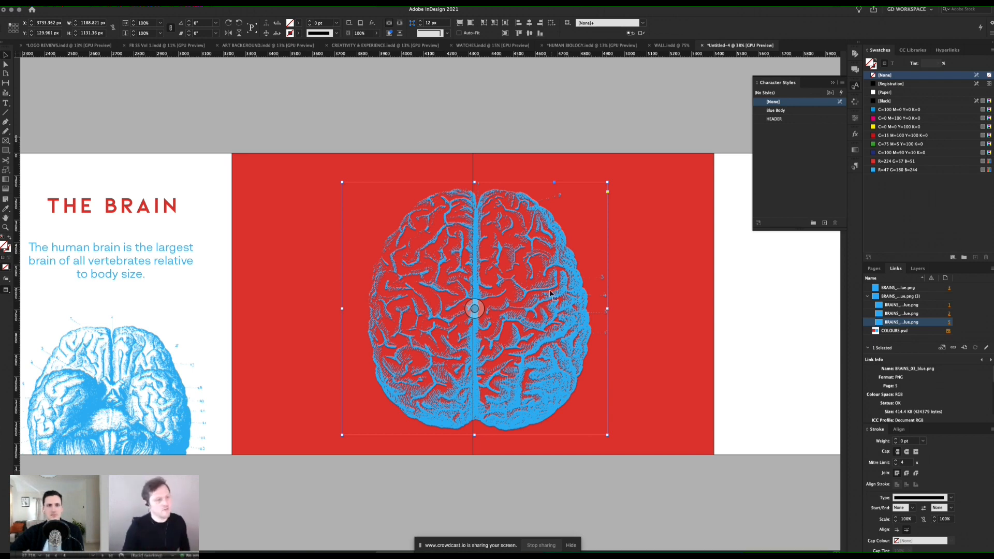
# Step: Set the enlarged brain's blending mode to Multiply in the Effects settings
pyautogui.click(855, 134)
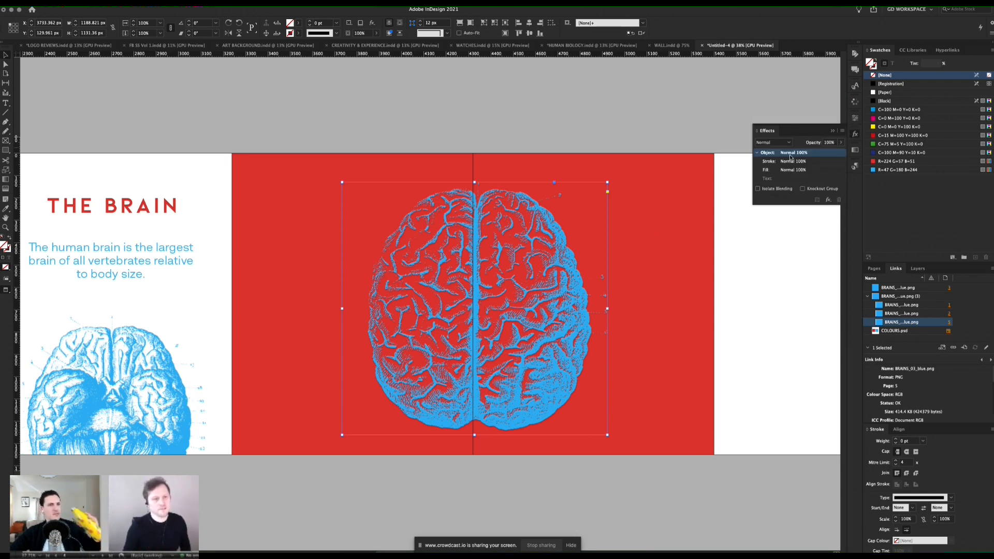
pyautogui.click(788, 142)
pyautogui.click(775, 164)
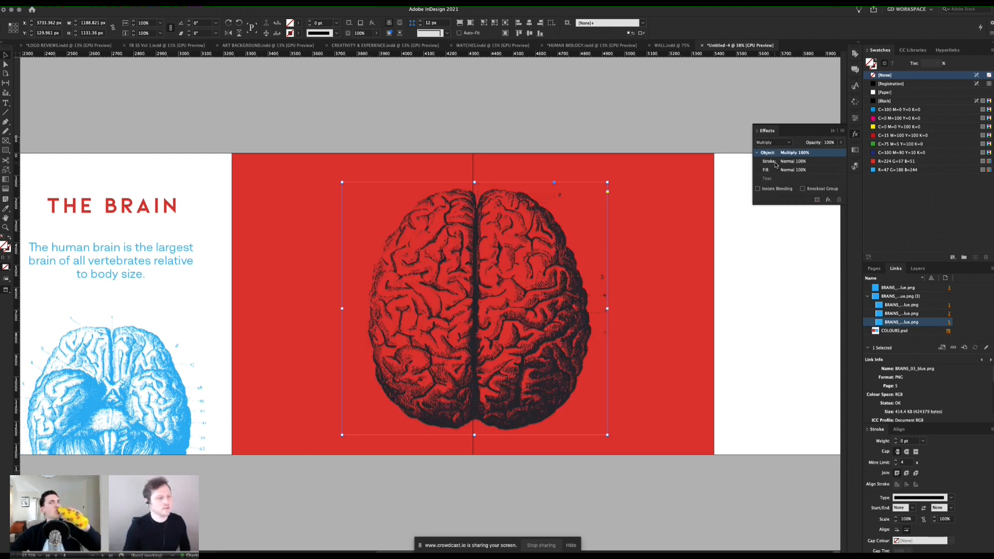
pyautogui.click(586, 138)
# Step: Fine-tune the large brain's position slightly left and up so its central line meets the page boundary
pyautogui.click(523, 278)
pyautogui.press('Left')
pyautogui.hotkey('shift', 'Up')
pyautogui.press('Left')
pyautogui.press('Left')
pyautogui.press('Left')
pyautogui.press('Left')
pyautogui.press('Left')
pyautogui.press('Left')
pyautogui.press('Left')
pyautogui.press('Left')
pyautogui.click(533, 105)
# Step: Copy page 3's THE BRAIN heading onto page 4 and resize its text frame to about 986 × 852 px at X 3320, Y 213 px
pyautogui.moveTo(351, 250); pyautogui.dragTo(456, 262)
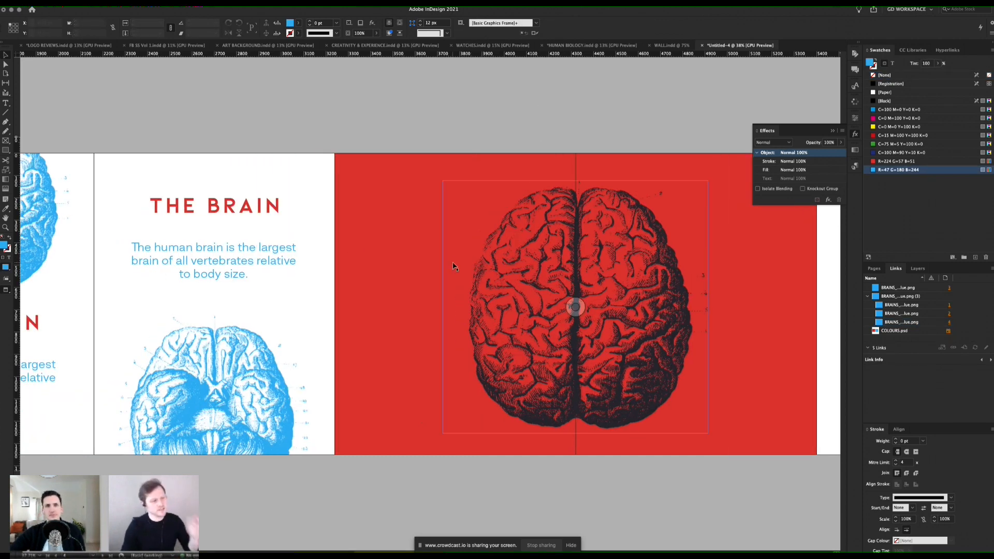
pyautogui.moveTo(271, 337); pyautogui.dragTo(305, 306)
pyautogui.press('super+Tab')
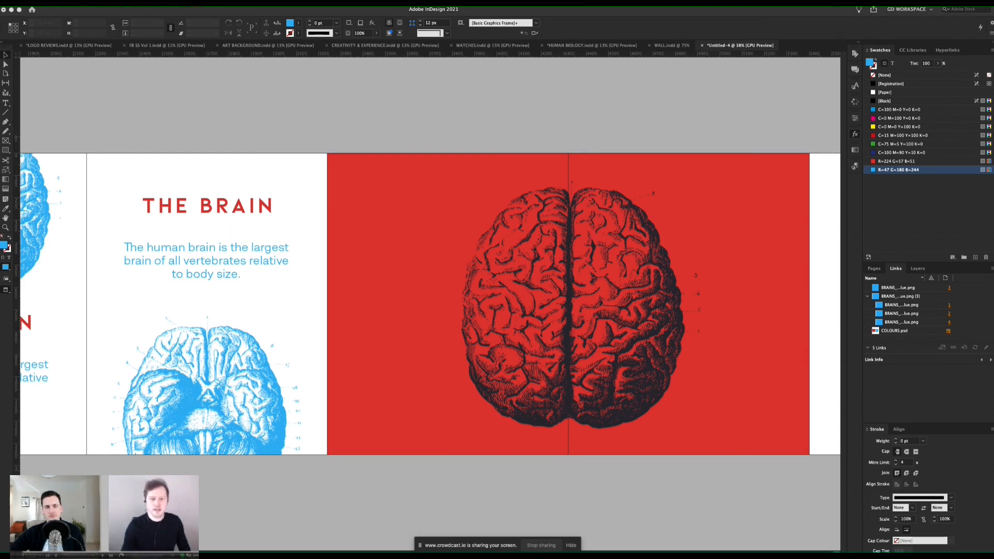
pyautogui.click(187, 207)
pyautogui.click(166, 209)
pyautogui.moveTo(164, 209); pyautogui.dragTo(456, 241)
pyautogui.moveTo(437, 238); pyautogui.dragTo(391, 220)
pyautogui.moveTo(456, 374); pyautogui.dragTo(456, 391)
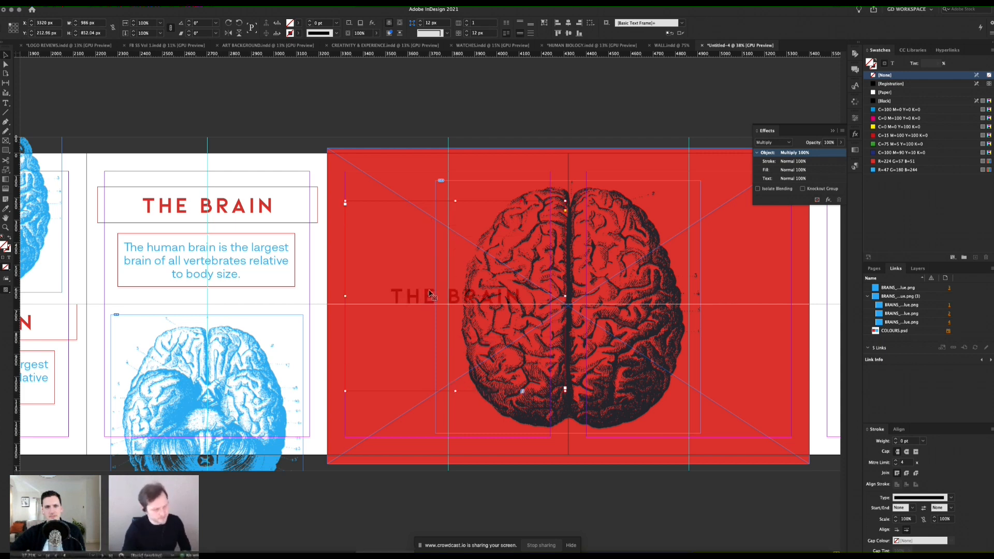
# Step: Set the page 4 heading copy's blending mode to Normal and colour its text with the [Paper] swatch
pyautogui.press('w')
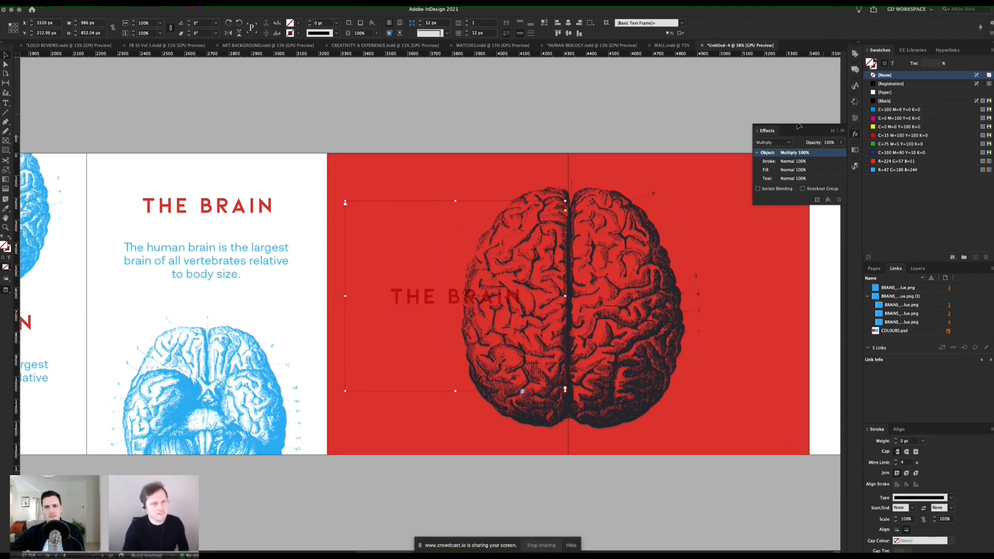
pyautogui.click(775, 143)
pyautogui.click(771, 154)
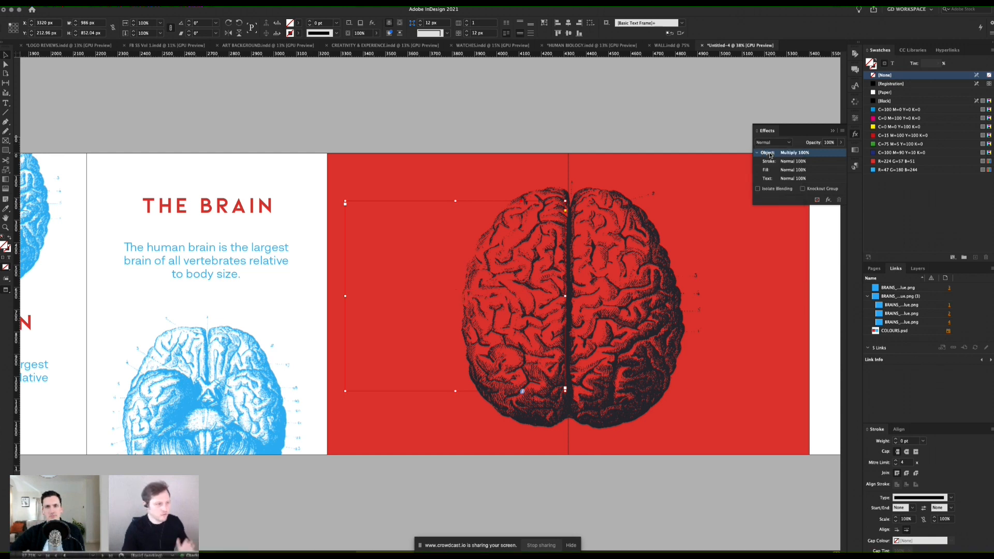
pyautogui.doubleClick(416, 300)
pyautogui.press('super+a')
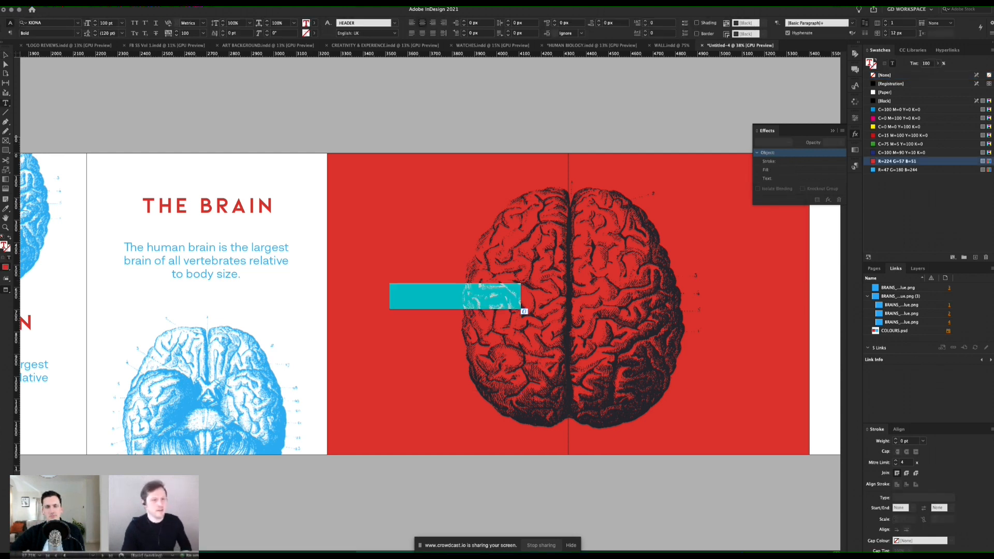
pyautogui.click(884, 93)
# Step: Replace the page 4 heading with "The left brain is more verbal, analytical, and orderly." copied from the TextEdit notes
pyautogui.press('super+Tab')
pyautogui.press('super+Tab')
pyautogui.press('super+Tab')
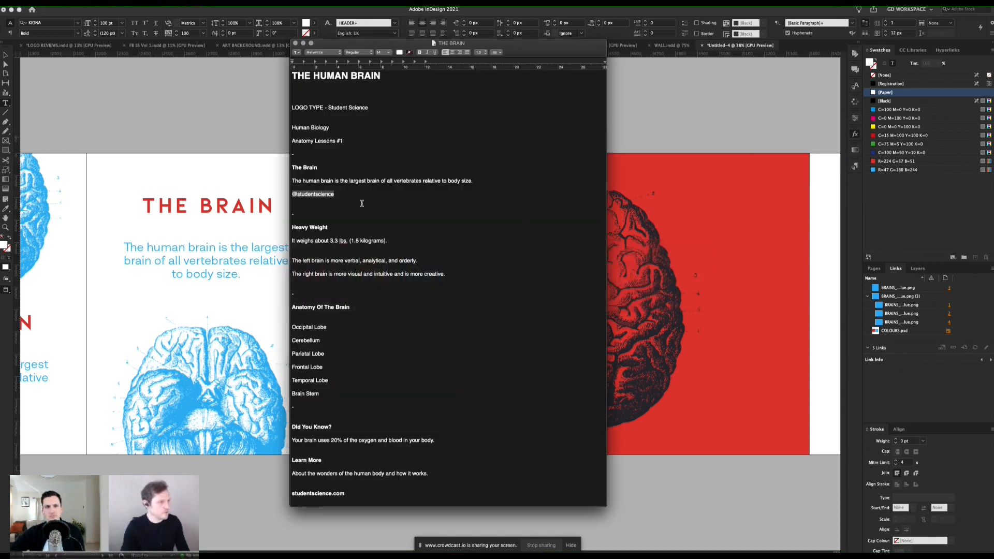
pyautogui.click(362, 204)
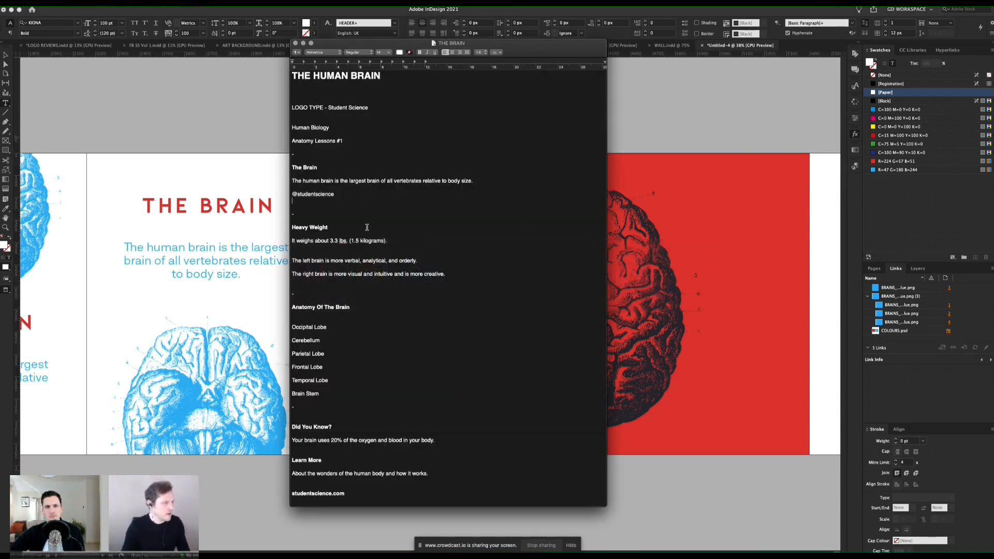
pyautogui.moveTo(425, 261); pyautogui.dragTo(290, 262)
pyautogui.press('super+c')
pyautogui.press('super+Tab')
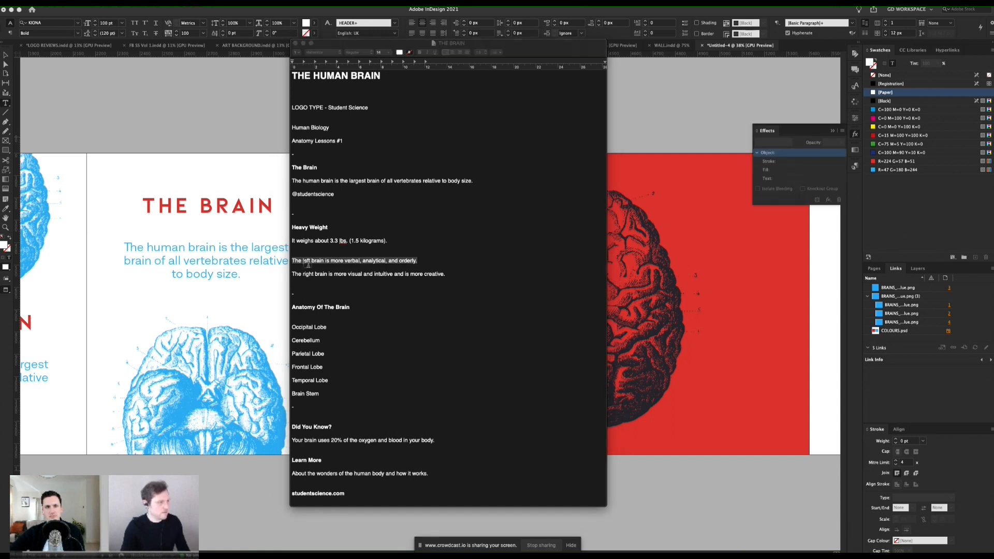
pyautogui.click(456, 296)
pyautogui.press('super+a')
pyautogui.press('super+v')
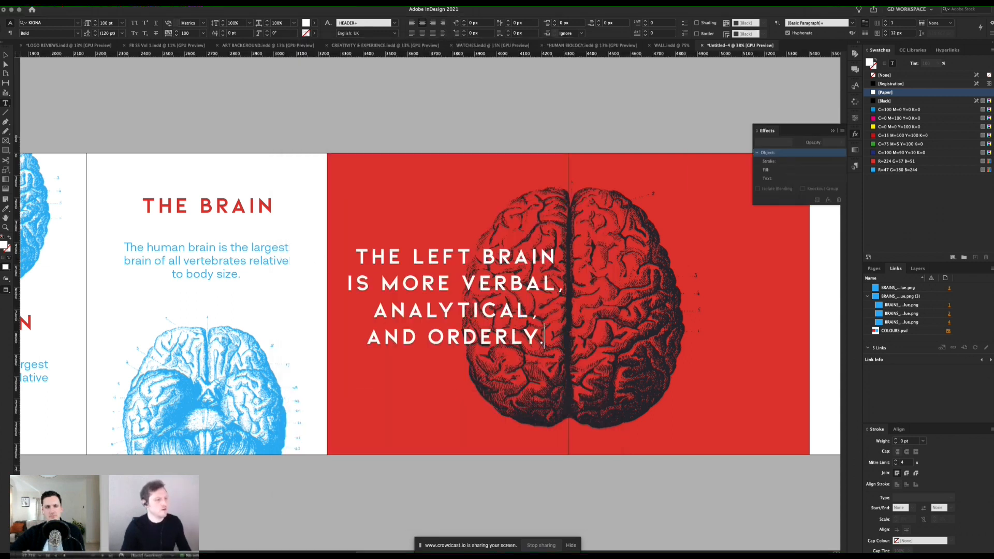
# Step: Left-align the whole left-brain sentence on page 4
pyautogui.press('super+a')
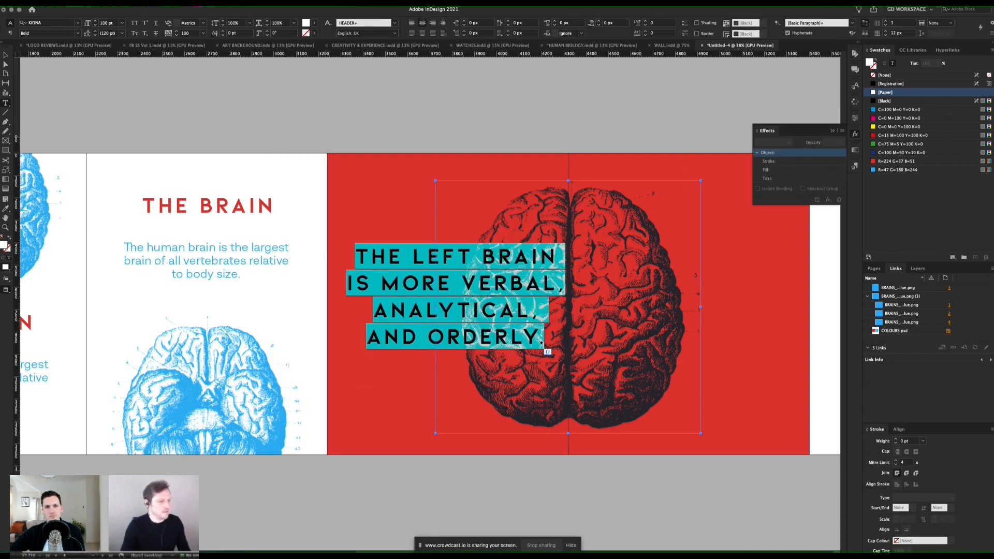
pyautogui.click(411, 24)
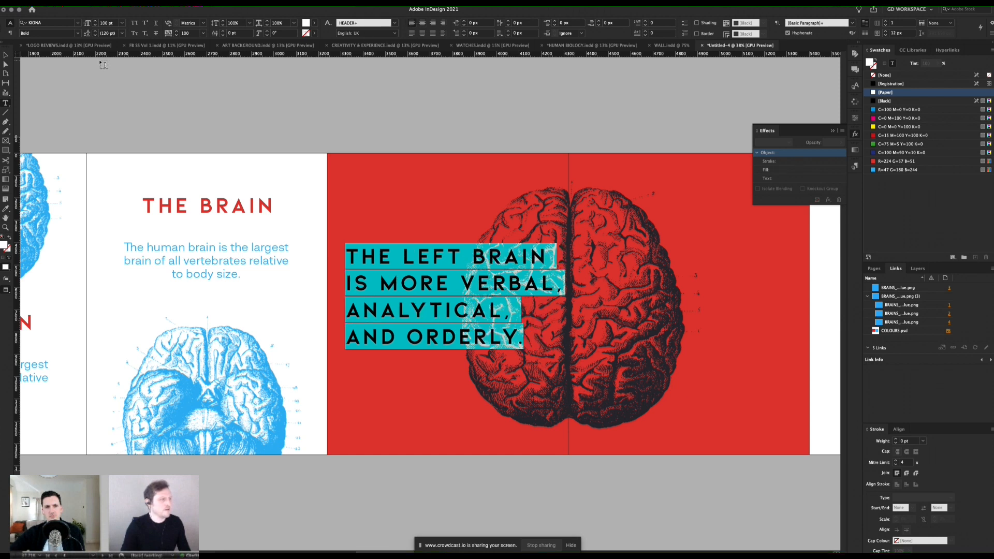
pyautogui.click(4, 59)
# Step: Replace page 3's THE BRAIN heading with "Heavy Weight" copied from the TextEdit notes
pyautogui.hscroll(-5, 504, 139)
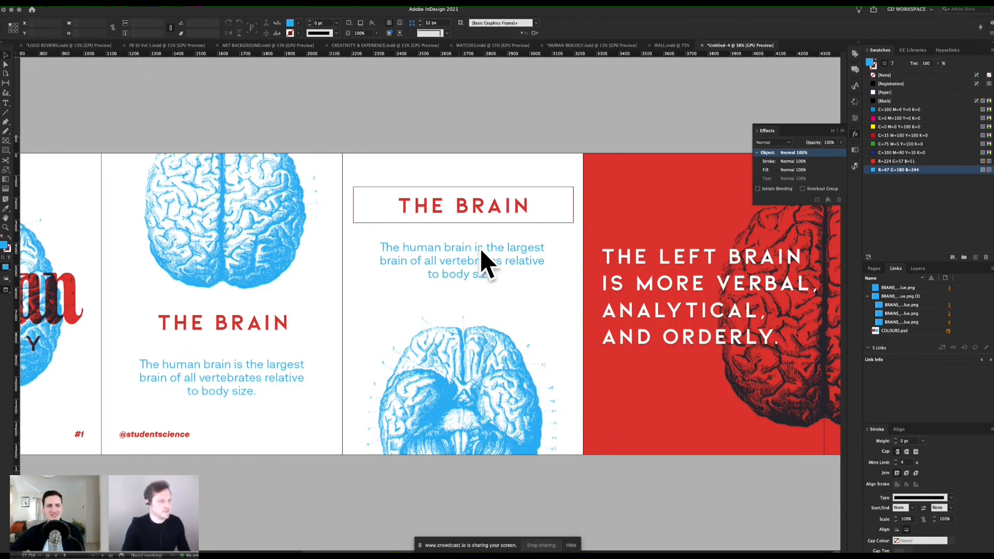
pyautogui.press('super+Tab')
pyautogui.moveTo(328, 228); pyautogui.dragTo(291, 228)
pyautogui.press('super+c')
pyautogui.press('super+Tab')
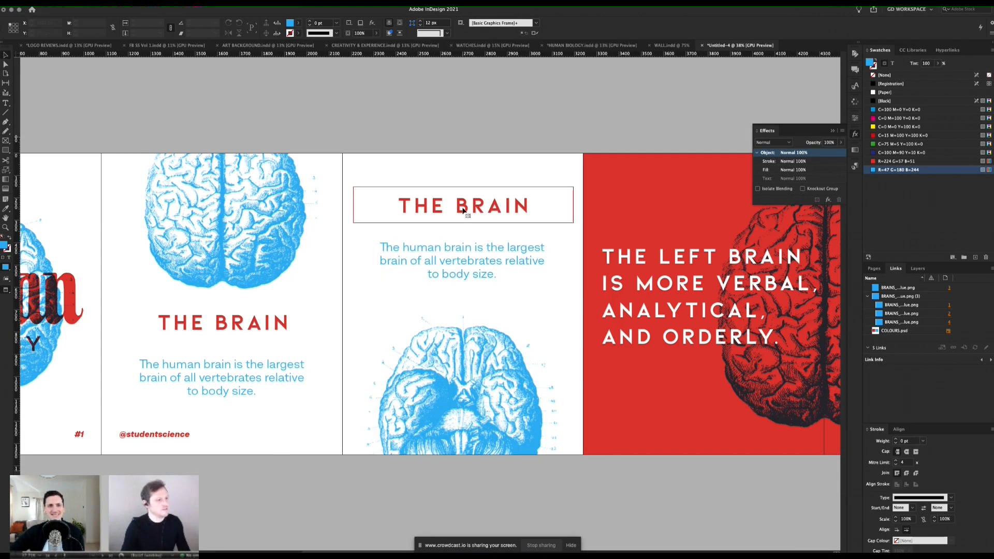
pyautogui.doubleClick(463, 208)
pyautogui.press('super+v')
pyautogui.press('super+a')
pyautogui.press('Escape')
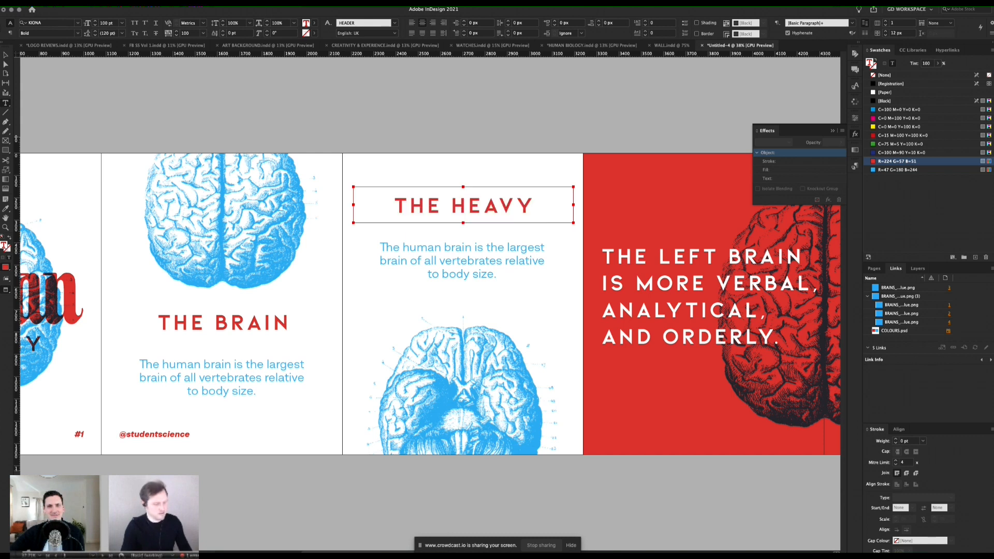
pyautogui.press('super+Tab')
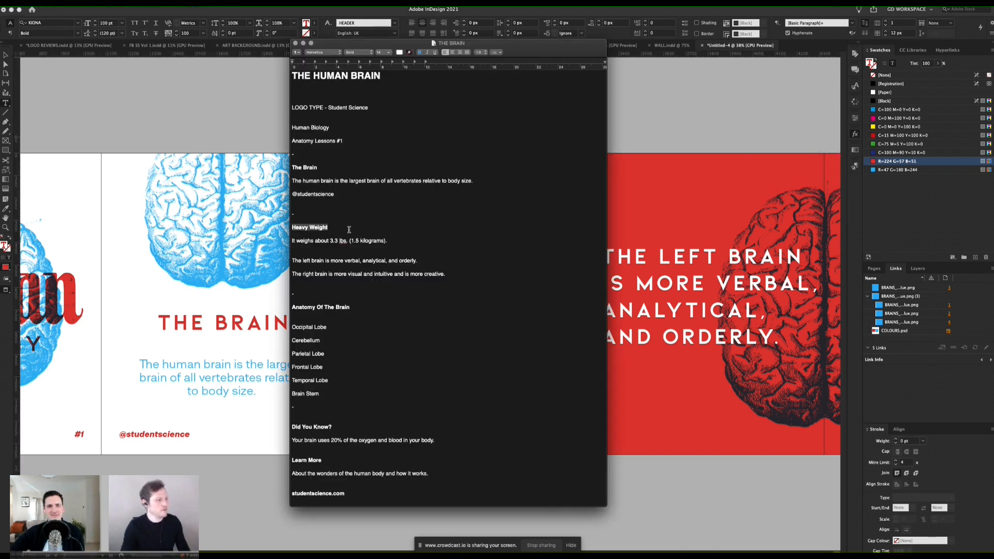
pyautogui.press('super+Tab')
pyautogui.press('super+a')
pyautogui.press('super+v')
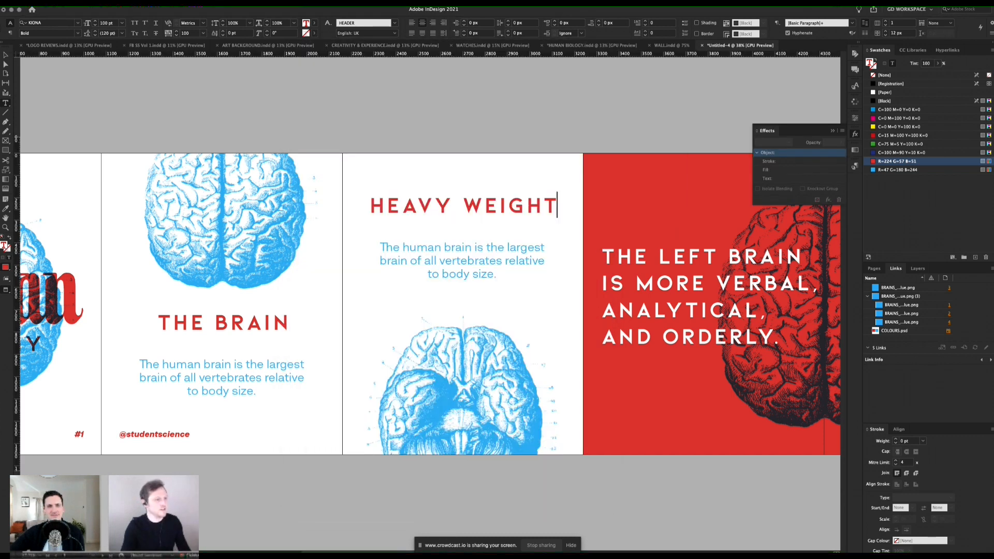
# Step: Replace page 3's body text with "It weighs about 3.3 lbs. (1.5 kilograms)." from the TextEdit notes, breaking the line before the bracket
pyautogui.press('super+Tab')
pyautogui.moveTo(389, 242); pyautogui.dragTo(292, 242)
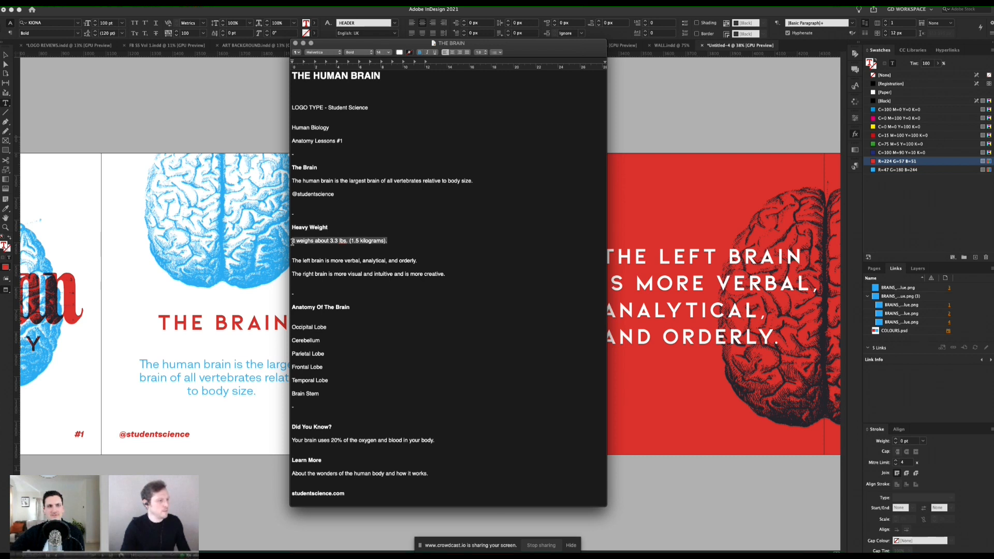
pyautogui.press('super+Tab')
pyautogui.click(452, 256)
pyautogui.press('super+a')
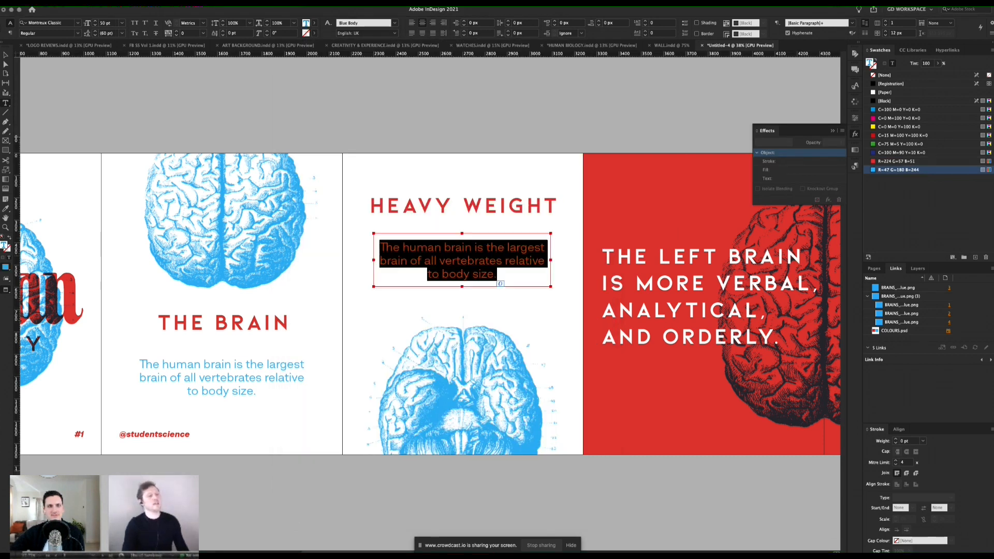
pyautogui.press('super+v')
pyautogui.click(505, 253)
pyautogui.hotkey('shift', 'Return')
pyautogui.click(7, 54)
pyautogui.click(226, 81)
# Step: Move the left-brain text frame right to about X 3341 px and narrow it to about 861 px wide
pyautogui.moveTo(725, 220); pyautogui.dragTo(395, 231)
pyautogui.click(389, 256)
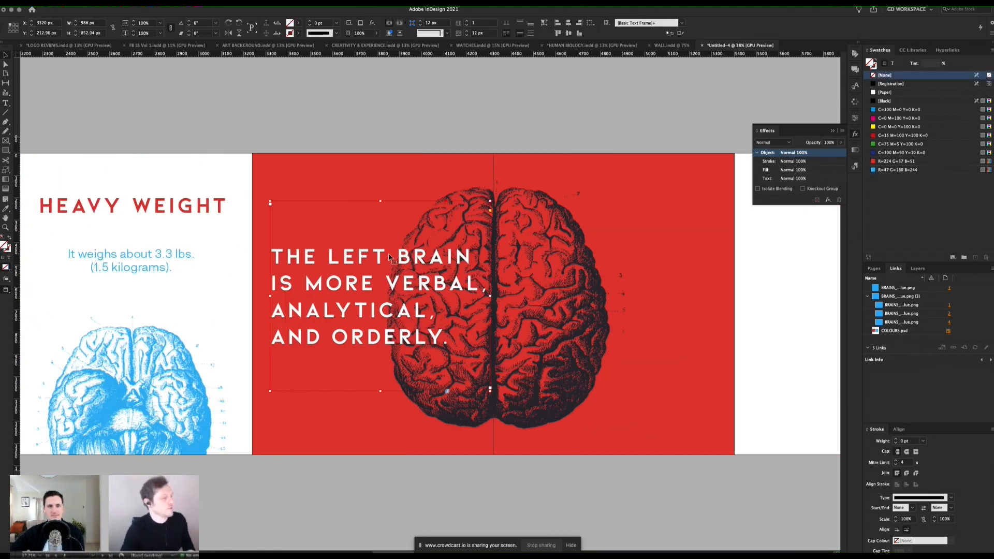
pyautogui.press('w')
pyautogui.hotkey('shift', 'Right')
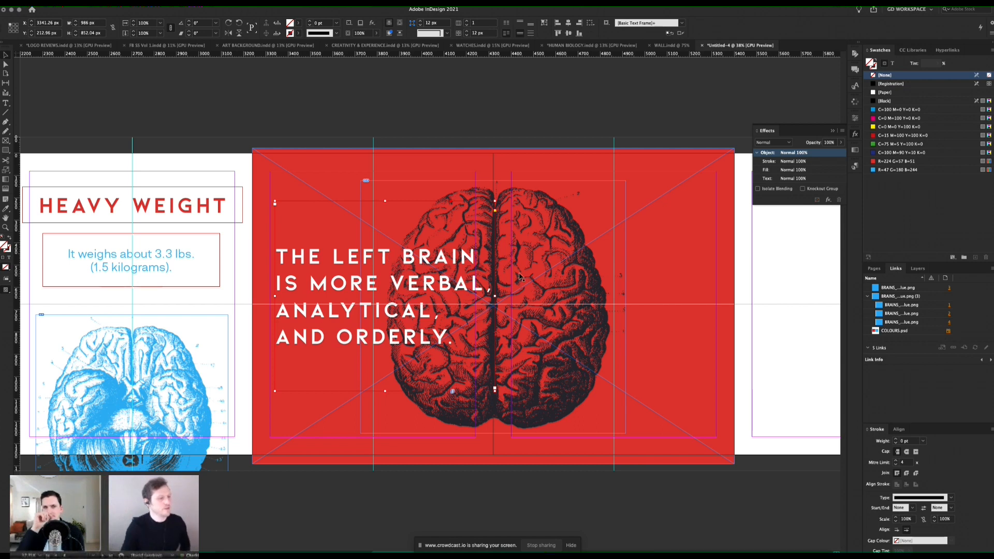
pyautogui.moveTo(494, 296); pyautogui.dragTo(456, 295)
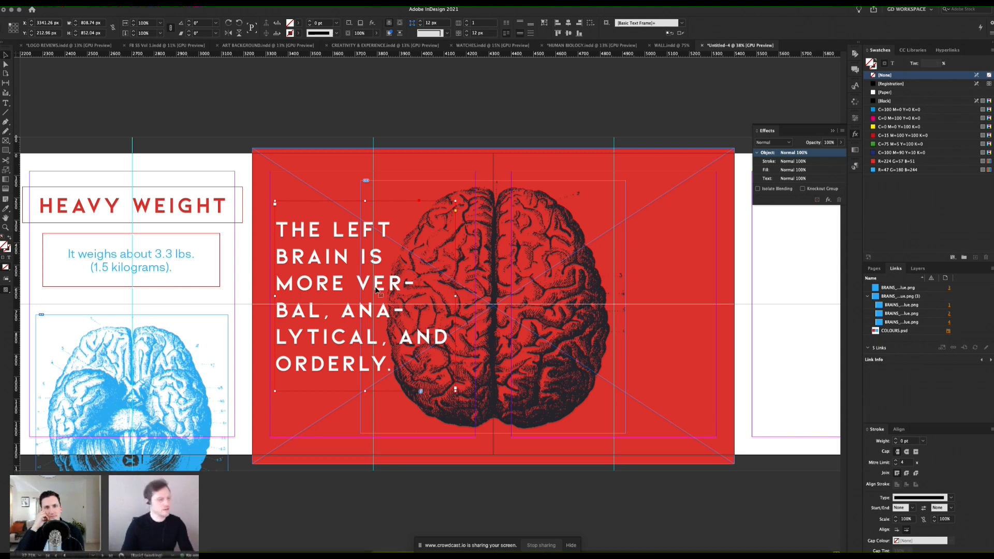
pyautogui.moveTo(456, 296); pyautogui.dragTo(467, 295)
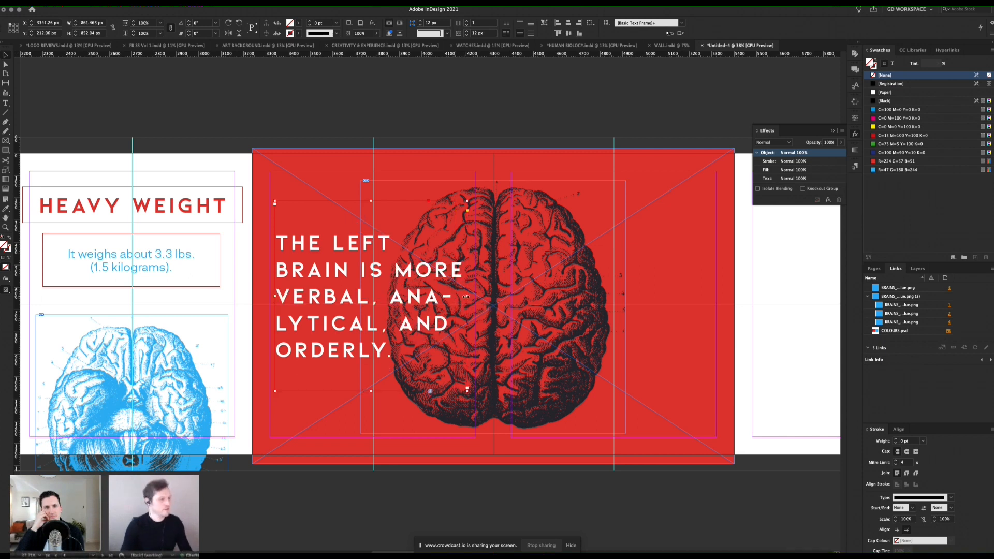
# Step: Reduce the left-brain sentence's tracking to 20 so it fits the narrower frame on four lines, and preview the page
pyautogui.doubleClick(321, 274)
pyautogui.hotkey('ctrl', 'a')
pyautogui.hotkey('alt', 'Left')
pyautogui.hotkey('alt', 'Left')
pyautogui.hotkey('alt', 'Left')
pyautogui.hotkey('alt', 'Left')
pyautogui.hotkey('alt', 'Left')
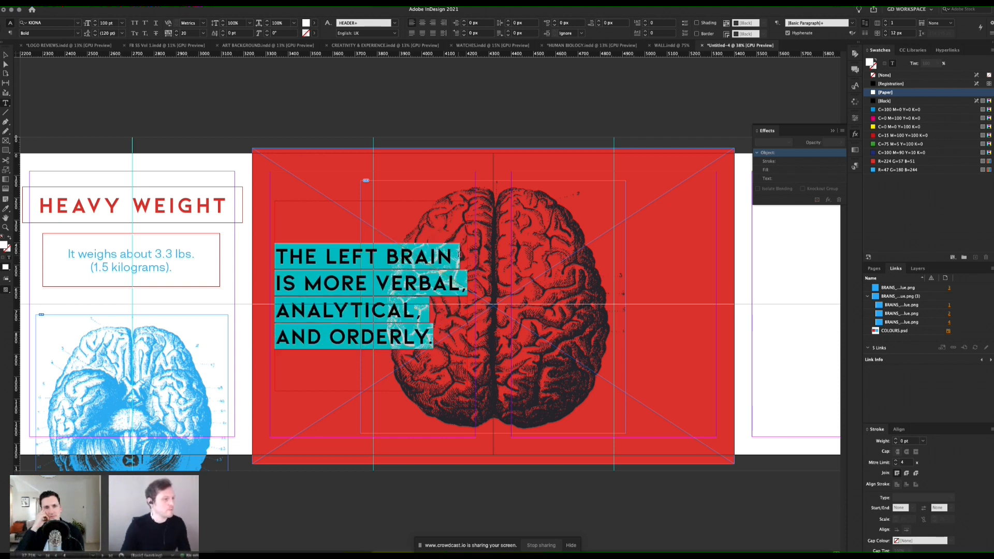
pyautogui.click(4, 56)
pyautogui.click(290, 109)
pyautogui.press('w')
# Step: Create a character style named HEADER WHITE from the left-brain text, based on HEADER
pyautogui.doubleClick(384, 282)
pyautogui.press('super+a')
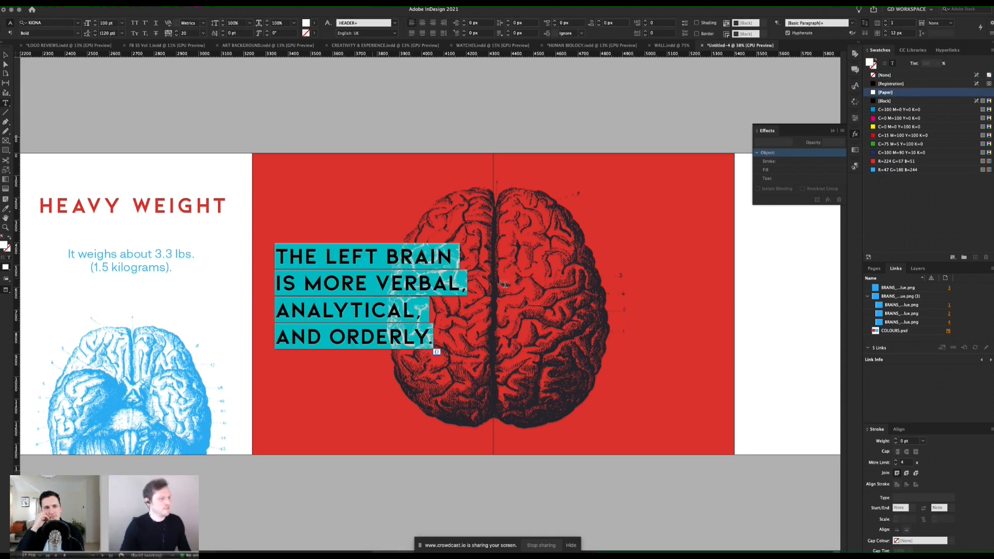
pyautogui.click(842, 131)
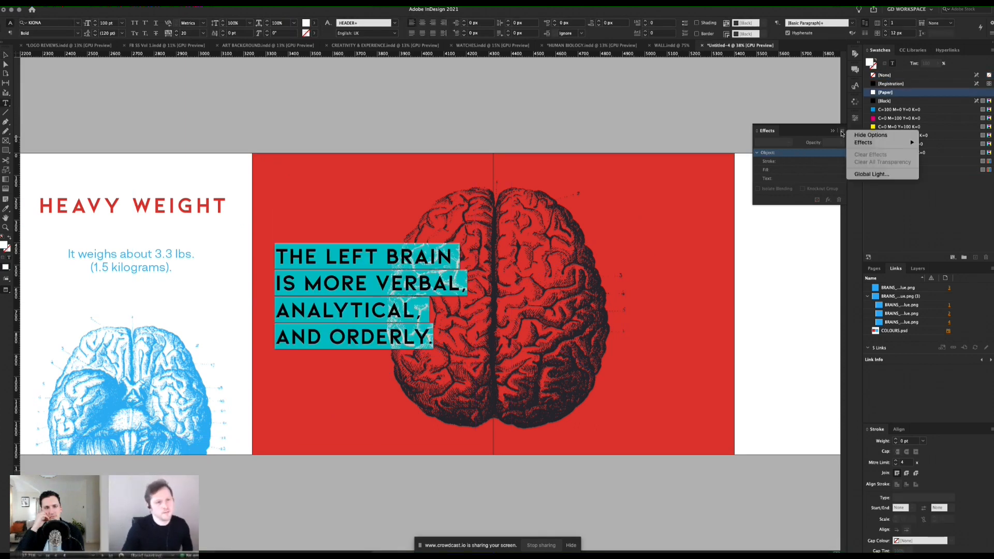
pyautogui.click(809, 133)
pyautogui.click(832, 131)
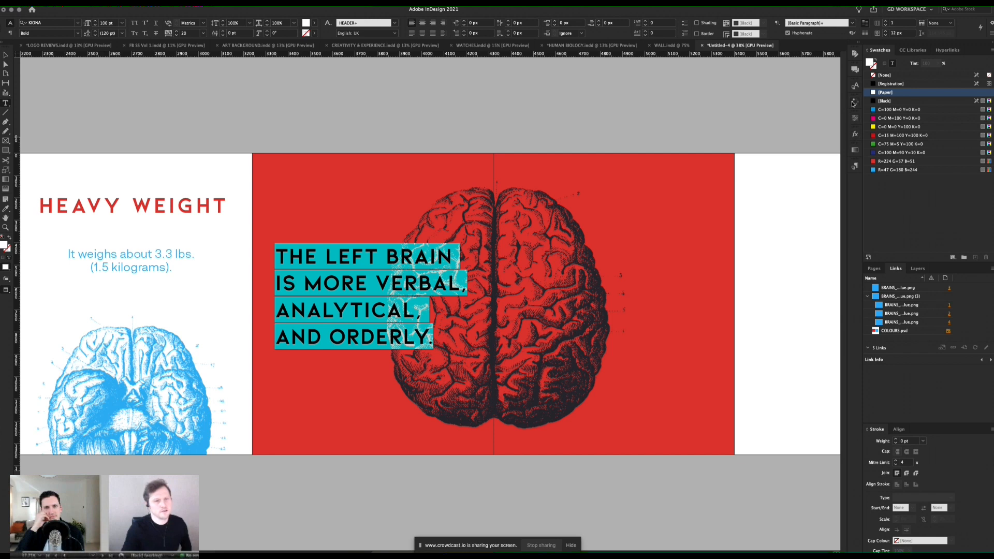
pyautogui.click(854, 85)
pyautogui.click(842, 83)
pyautogui.click(862, 87)
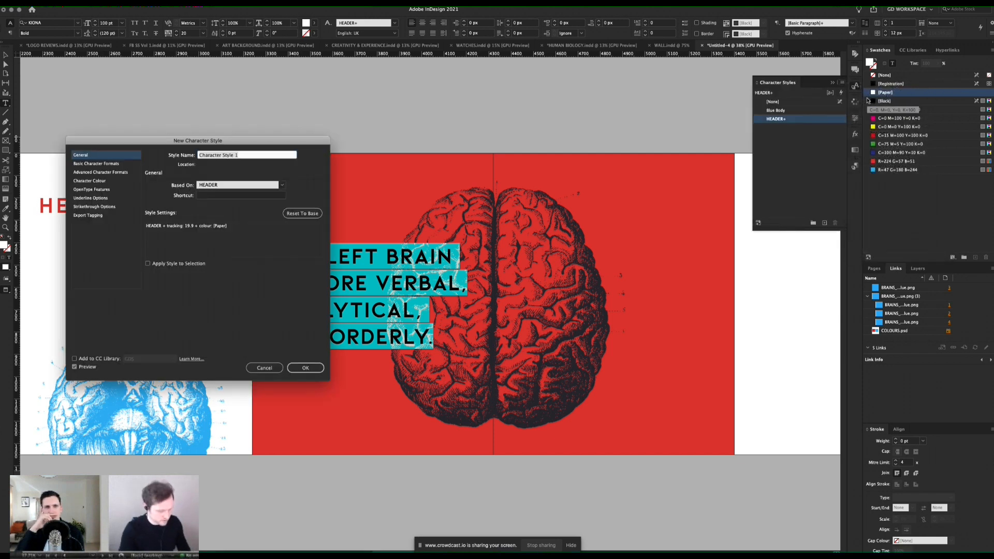
pyautogui.write('HEAD')
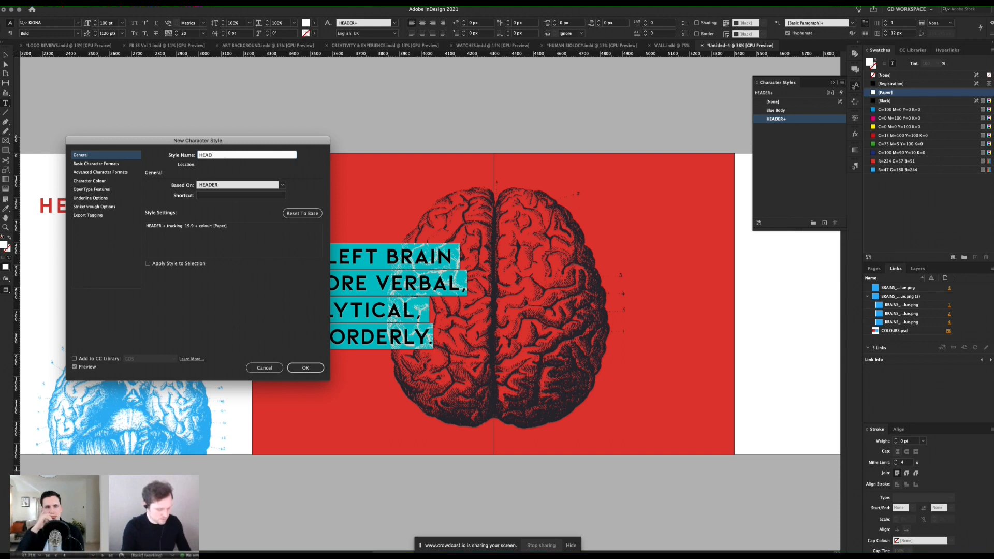
pyautogui.write('ER WHITE')
pyautogui.press('Return')
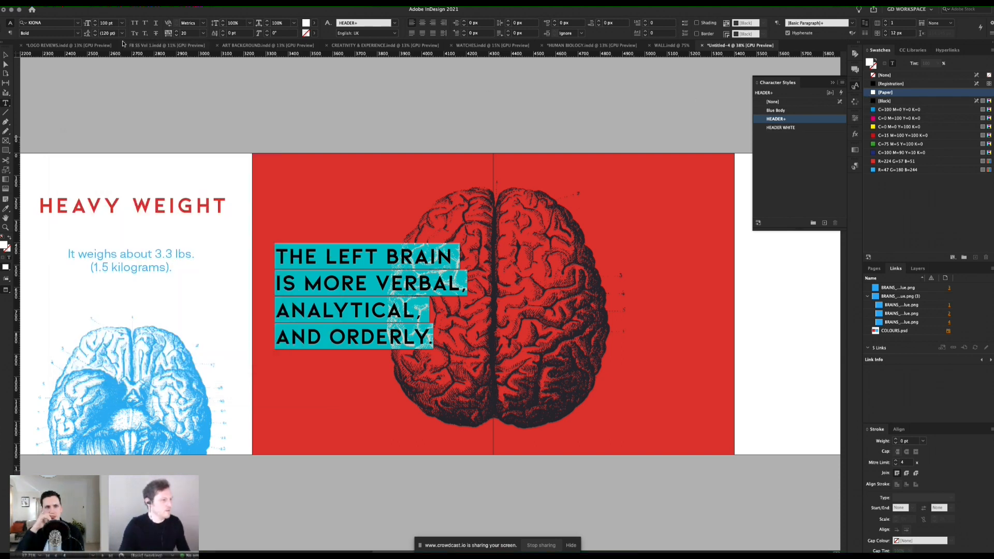
# Step: Nudge the left-brain text frame down to about Y 227 px
pyautogui.press('Escape')
pyautogui.click(246, 97)
pyautogui.click(348, 280)
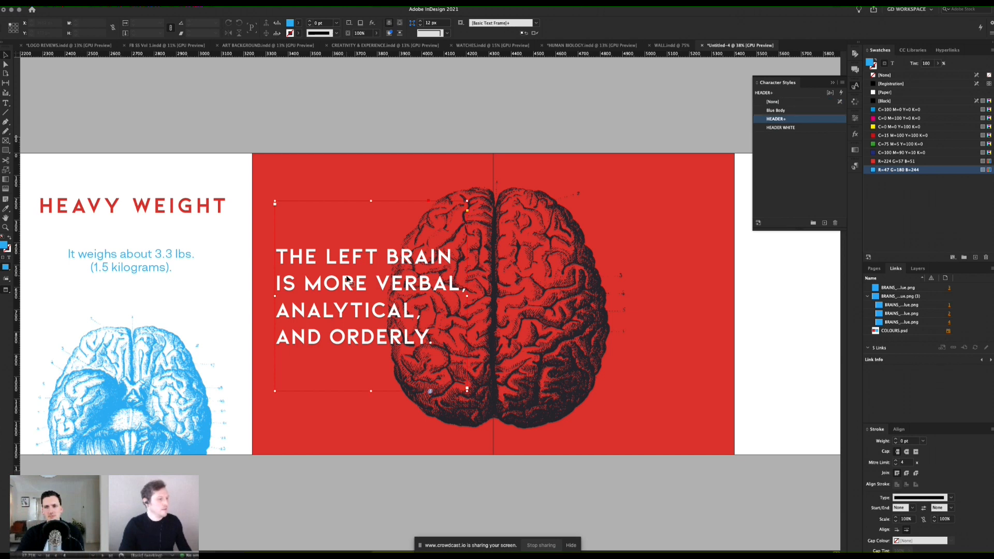
pyautogui.hotkey('shift', 'Down')
pyautogui.hotkey('shift', 'Down')
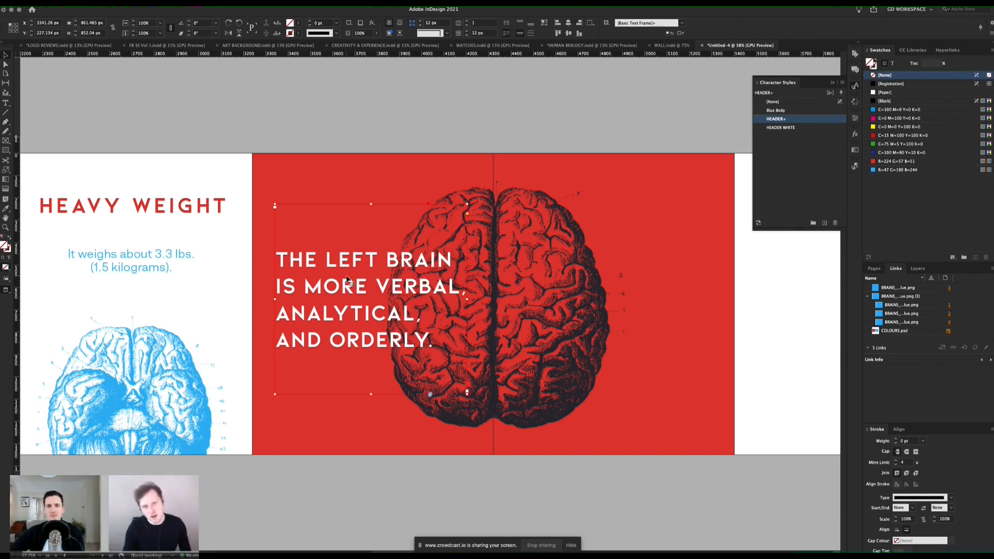
# Step: Apply the HEADER WHITE character style to the whole left-brain sentence
pyautogui.doubleClick(361, 299)
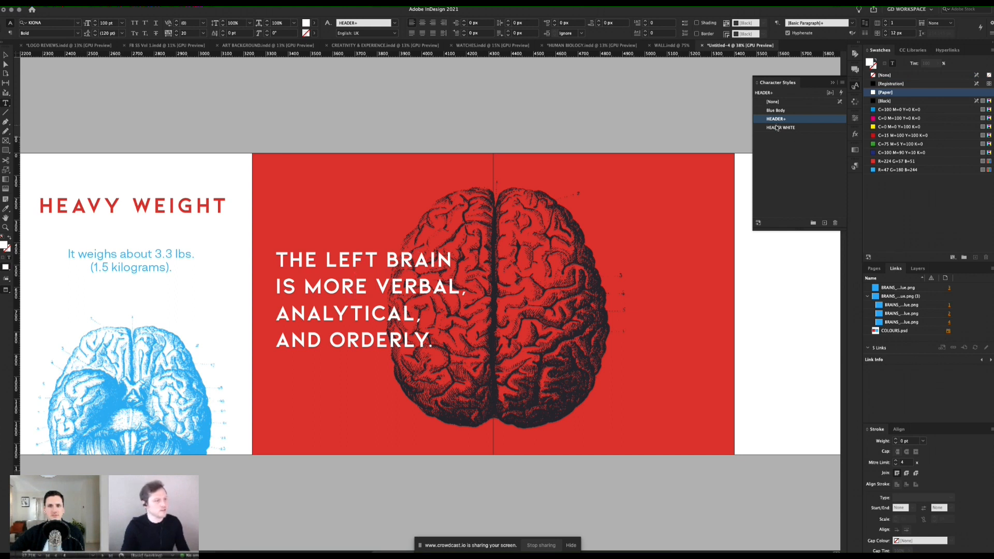
pyautogui.press('super+a')
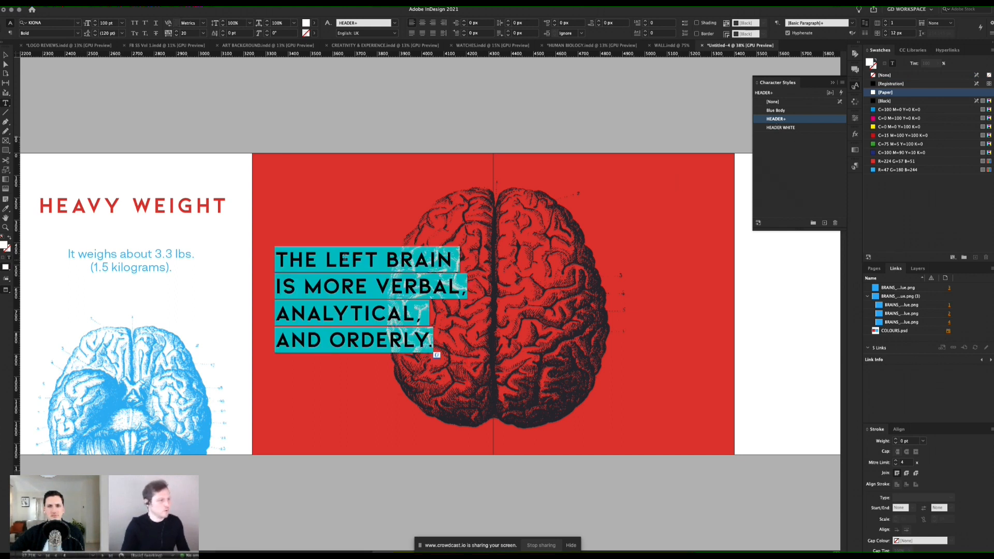
pyautogui.click(795, 131)
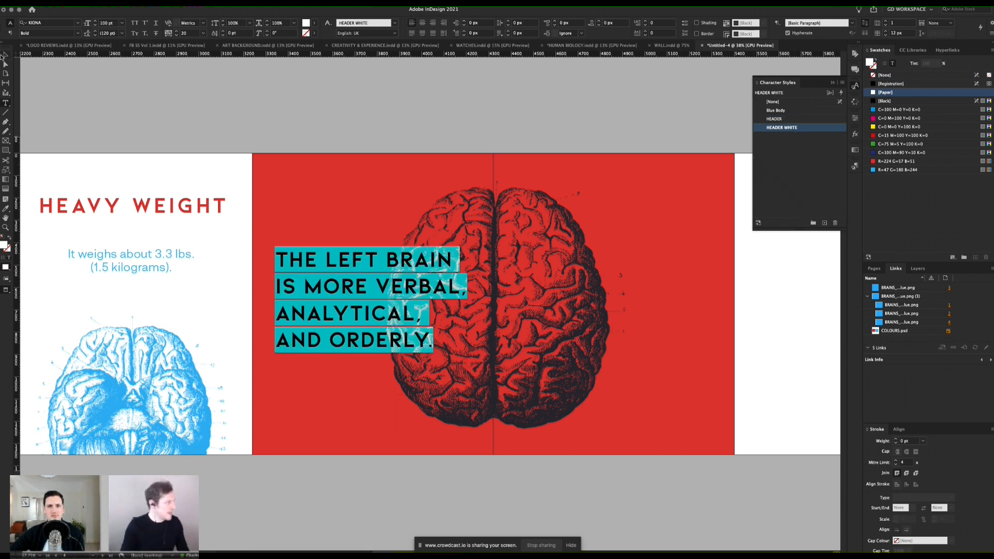
pyautogui.press('Escape')
# Step: Duplicate the left-brain text frame horizontally onto page 5 and right-align the copy's text
pyautogui.press('w')
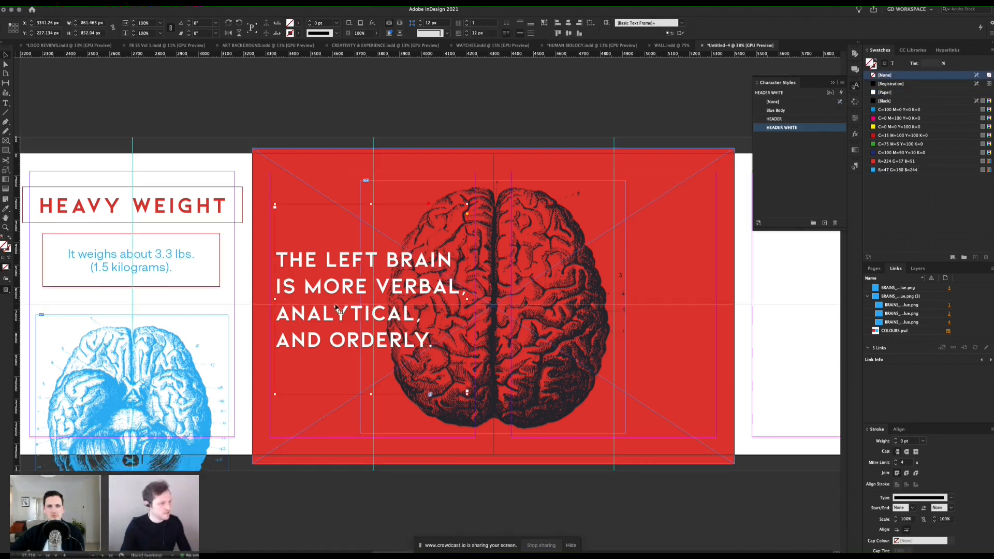
pyautogui.moveTo(304, 323); pyautogui.dragTo(552, 323)
pyautogui.doubleClick(601, 296)
pyautogui.press('super+a')
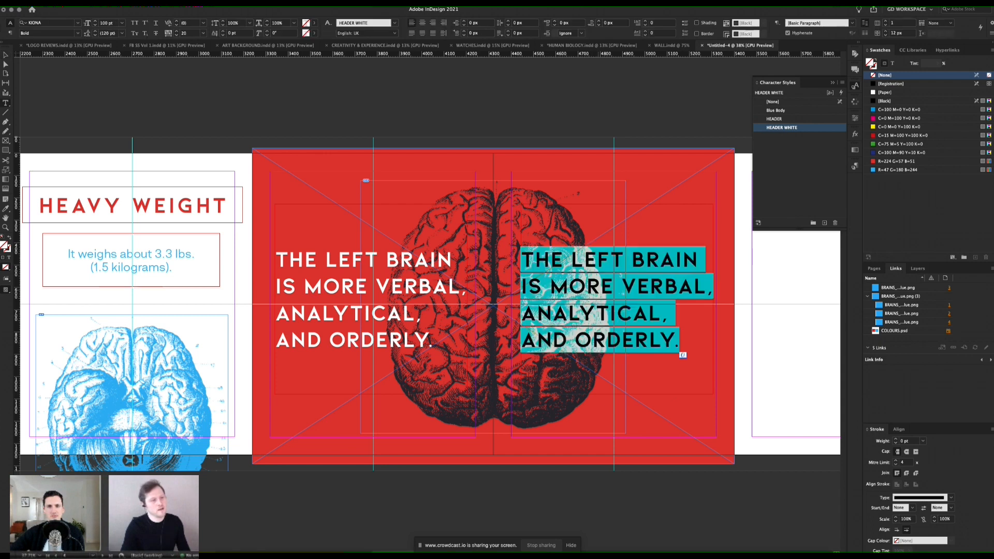
pyautogui.click(433, 23)
# Step: Replace the page 5 copy's text with the sentence "The right brain is more visual and intuitive and is more creative." from the TextEdit document THE BRAIN
pyautogui.press('super+Tab')
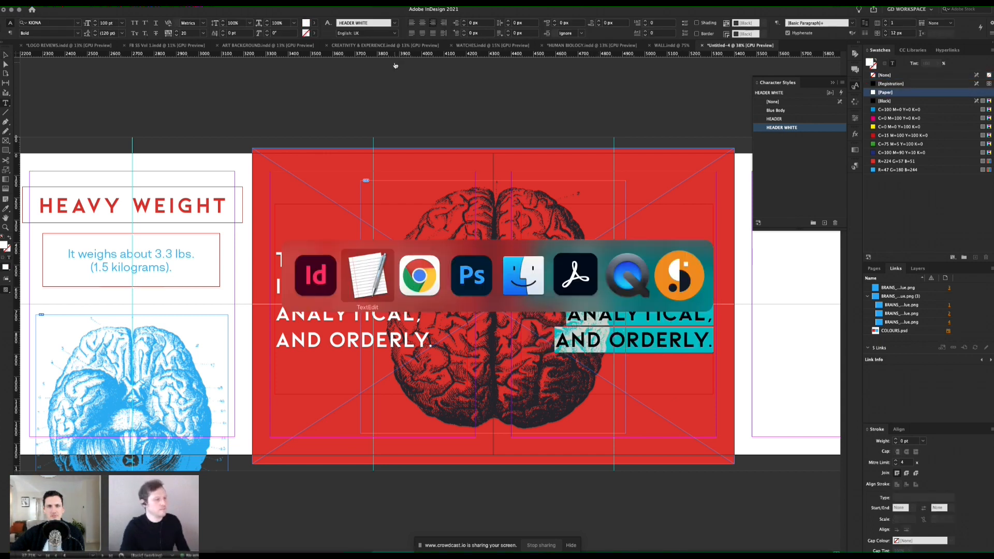
pyautogui.moveTo(445, 273); pyautogui.dragTo(293, 275)
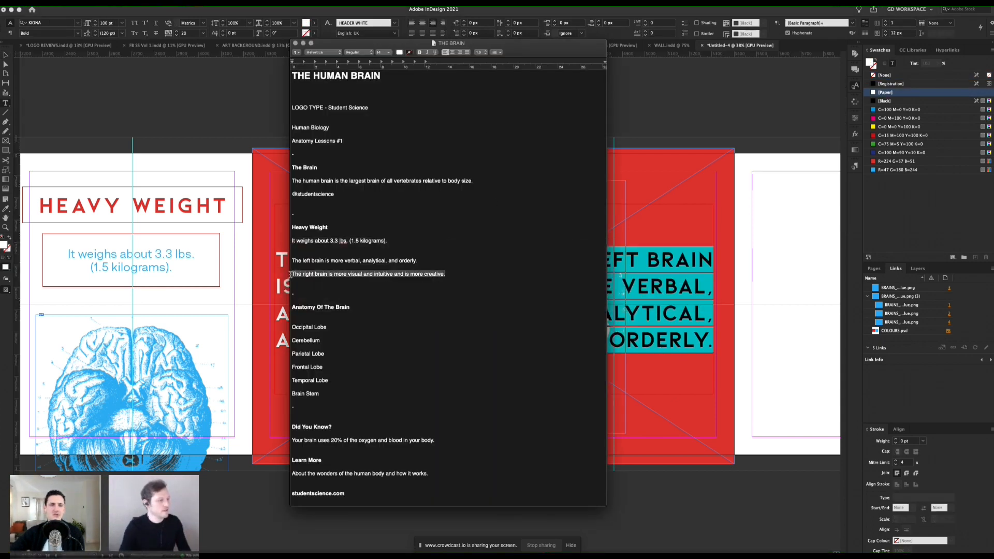
pyautogui.press('super+c')
pyautogui.press('super+Tab')
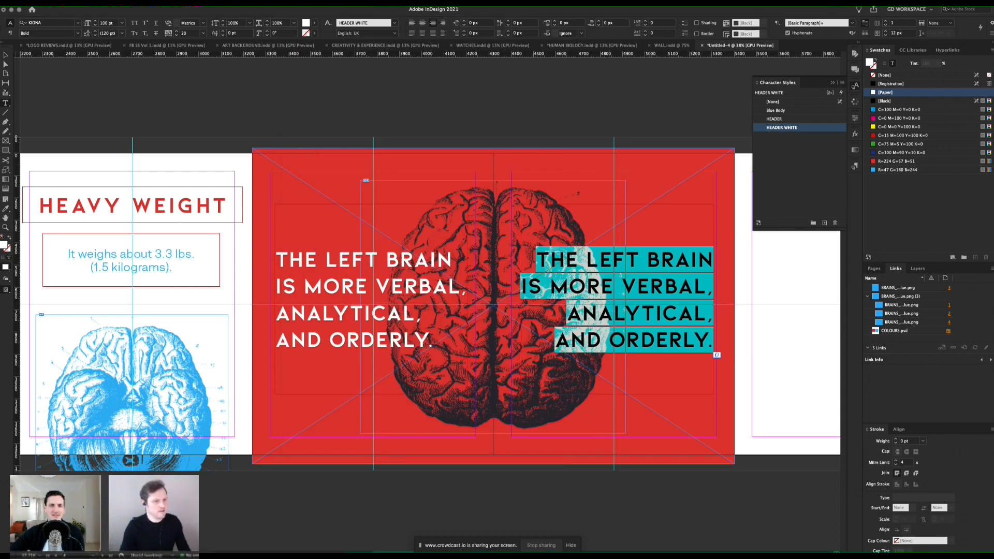
pyautogui.press('super+v')
pyautogui.click(5, 57)
pyautogui.press('w')
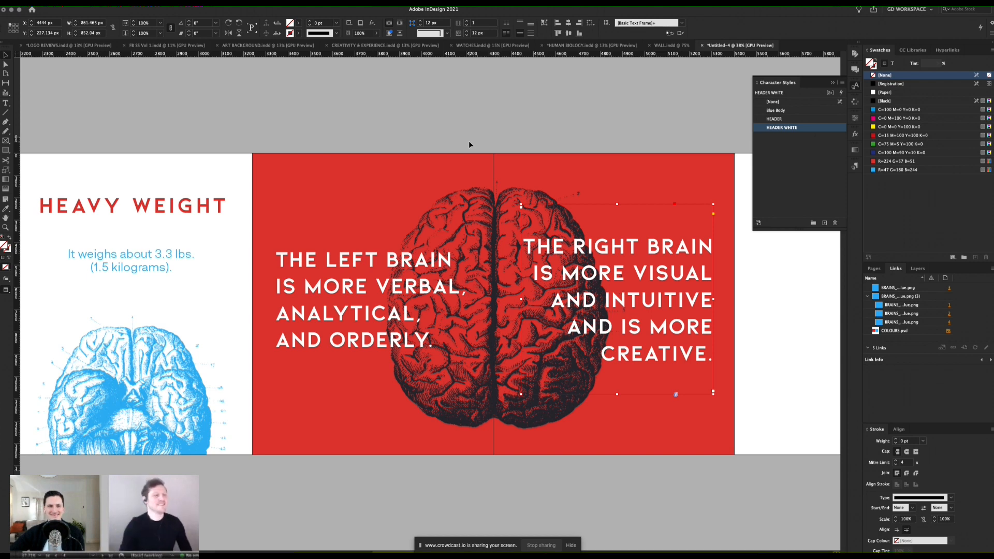
pyautogui.click(469, 141)
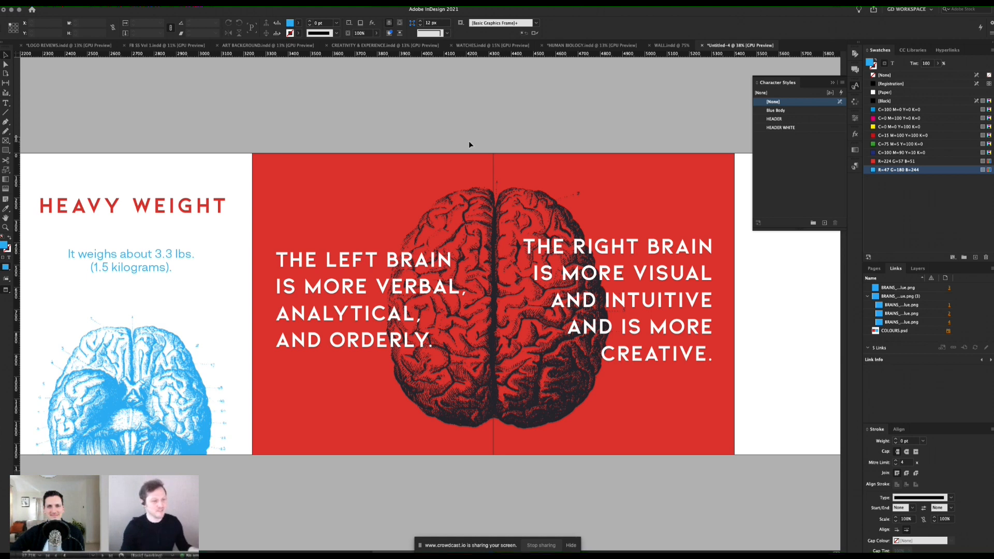
# Step: Narrow the right-brain text frame to about 794 px wide and insert line breaks before "intuitive" and before "and is more"
pyautogui.click(624, 273)
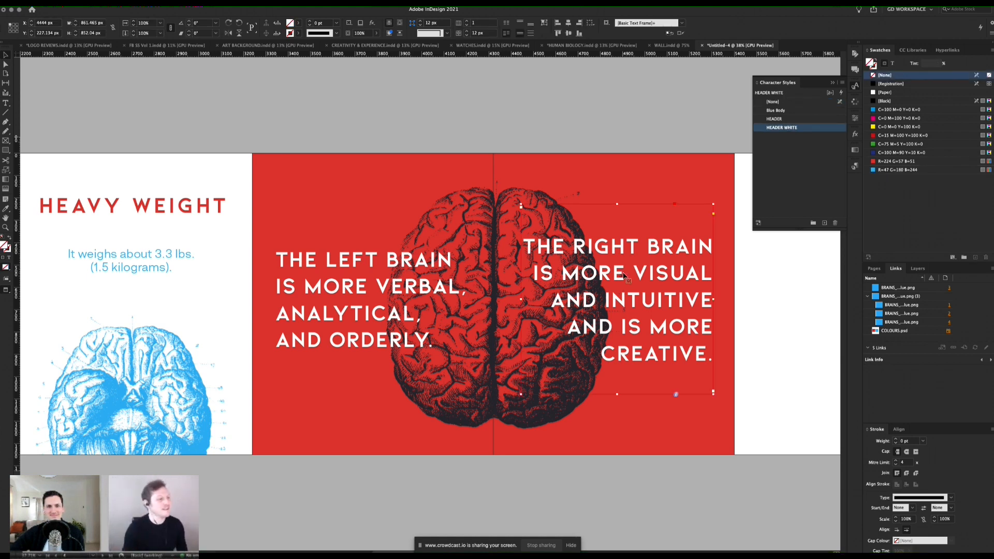
pyautogui.moveTo(522, 299); pyautogui.dragTo(537, 300)
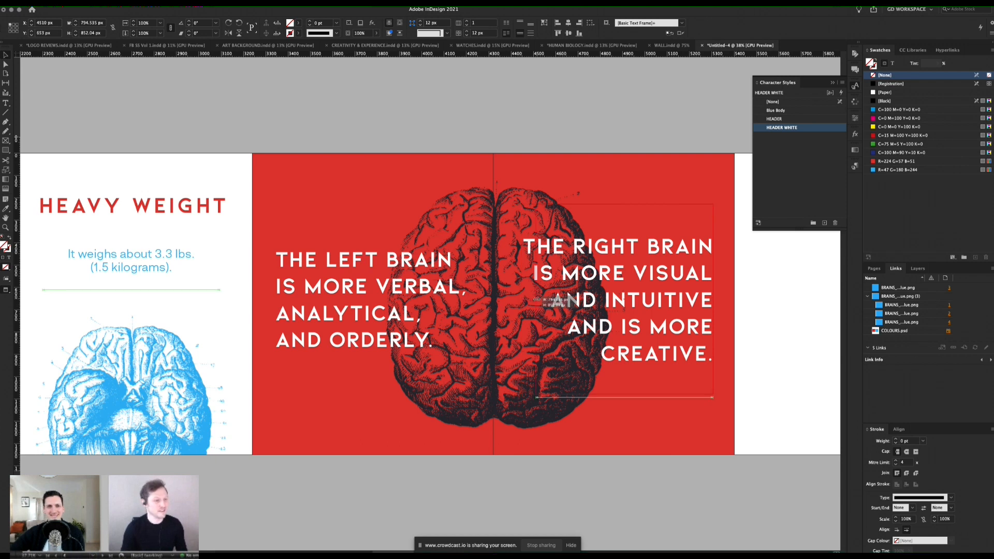
pyautogui.doubleClick(688, 290)
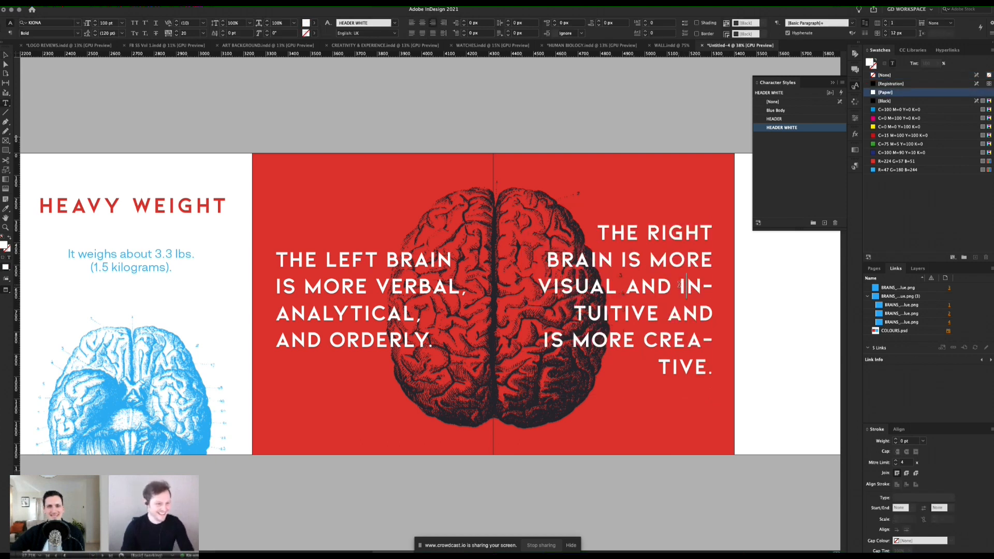
pyautogui.hotkey('shift', 'Return')
pyautogui.click(669, 317)
pyautogui.hotkey('shift', 'Return')
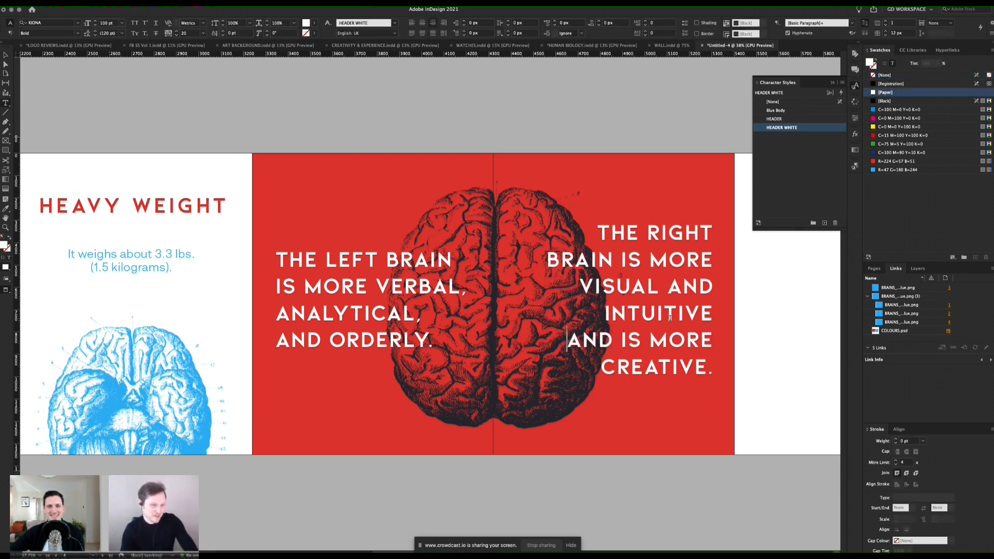
pyautogui.click(5, 53)
pyautogui.click(558, 159)
# Step: Break the left-brain sentence into six lines with new breaks after "left", "brain is" and the "and" before "orderly"
pyautogui.hscroll(3, 591, 152)
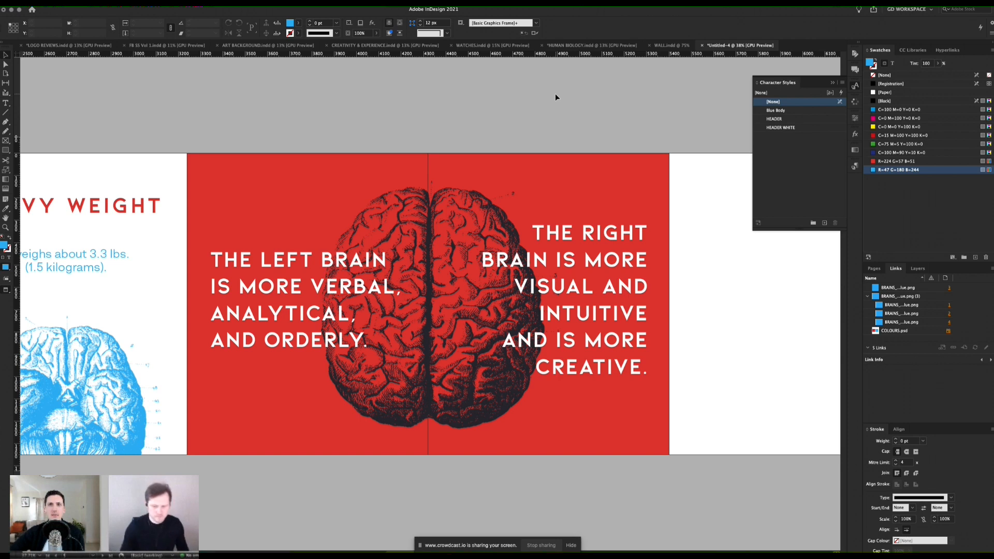
pyautogui.doubleClick(314, 260)
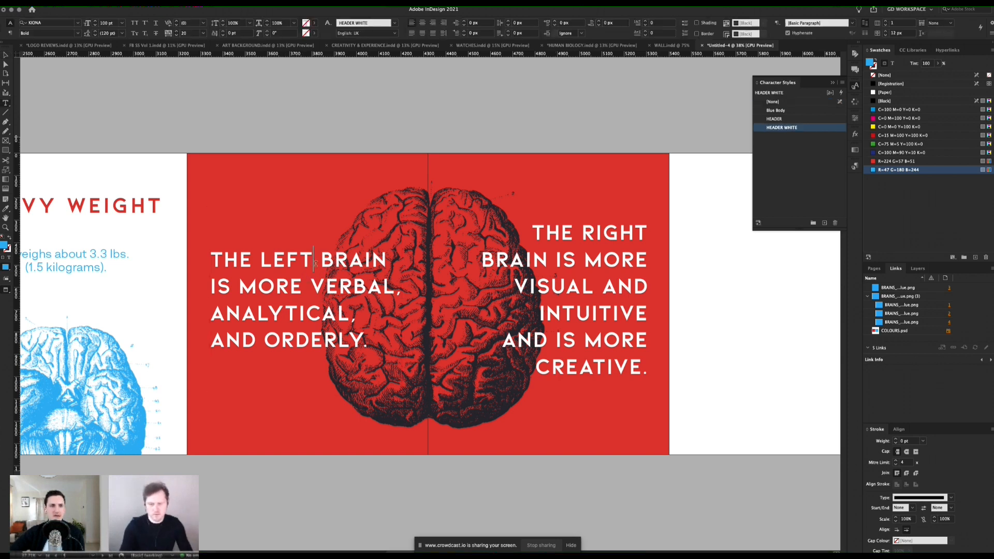
pyautogui.press('Return')
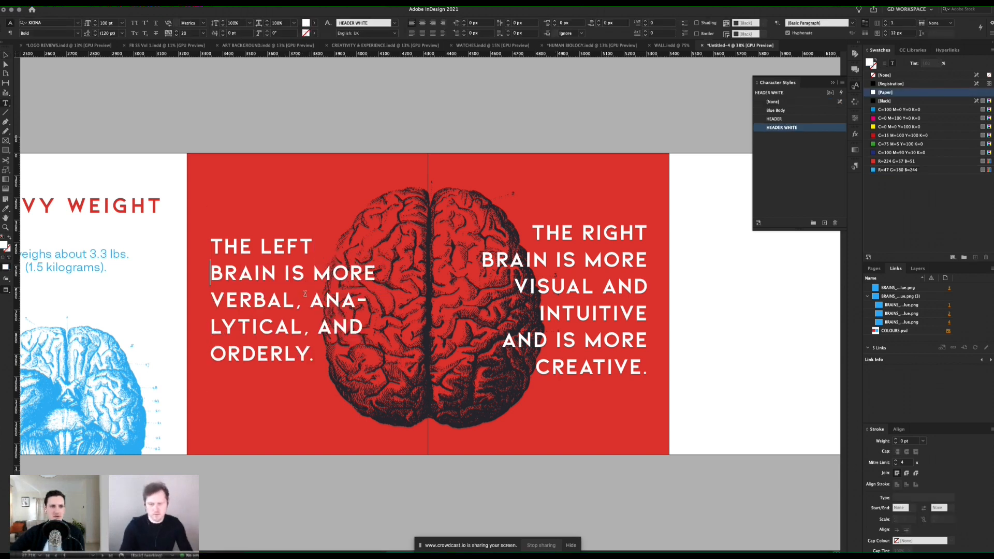
pyautogui.click(313, 277)
pyautogui.press('Return')
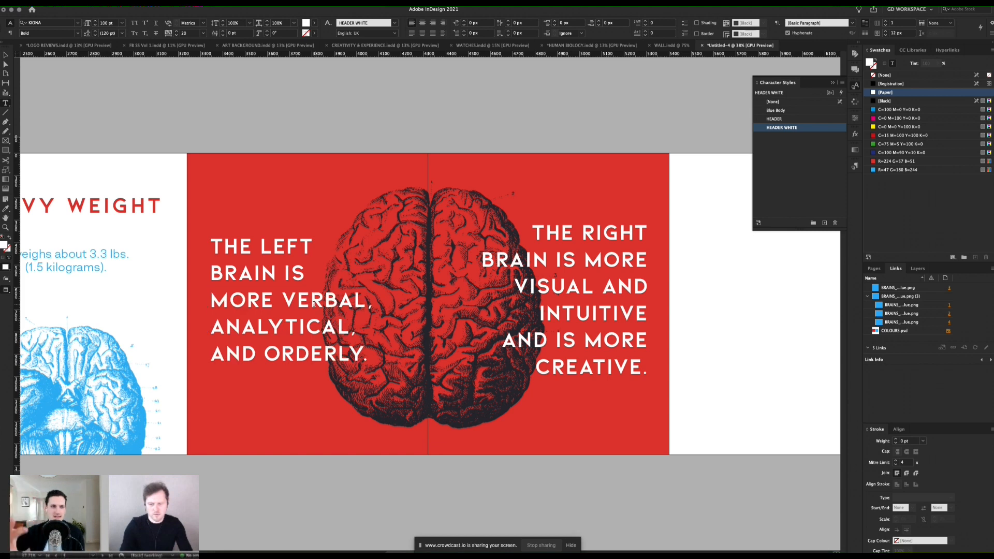
pyautogui.click(268, 353)
pyautogui.press('Return')
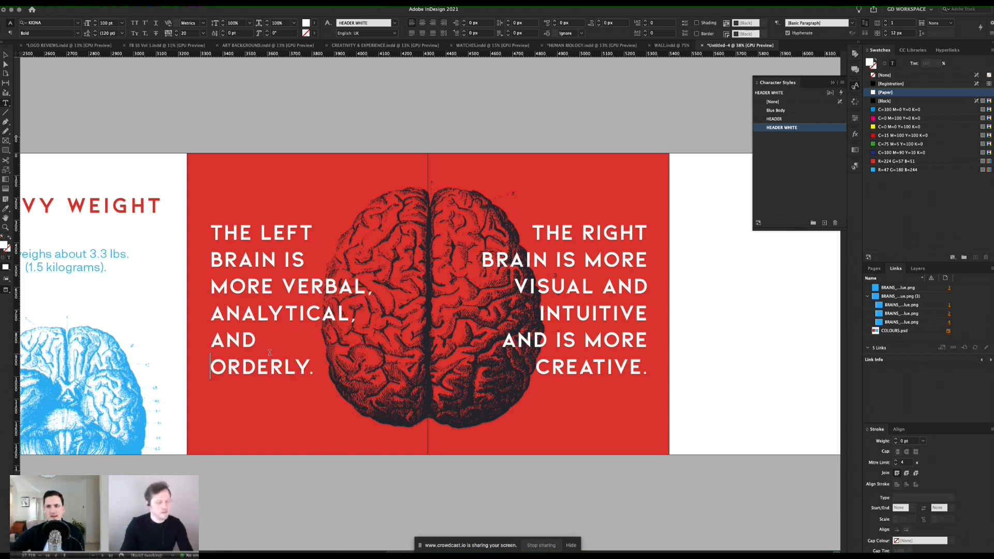
pyautogui.press('Escape')
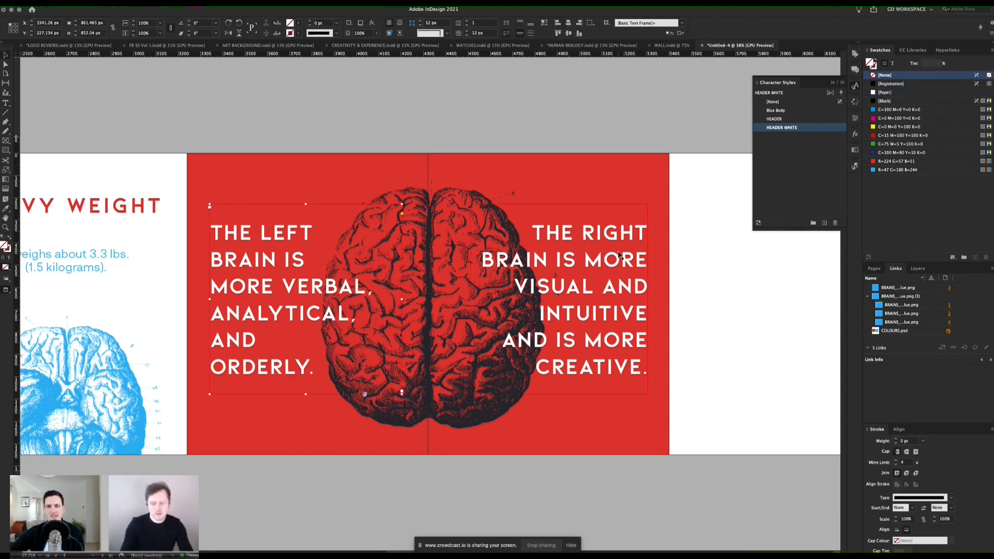
pyautogui.keyDown('shift'); pyautogui.click(619, 254); pyautogui.keyUp('shift')
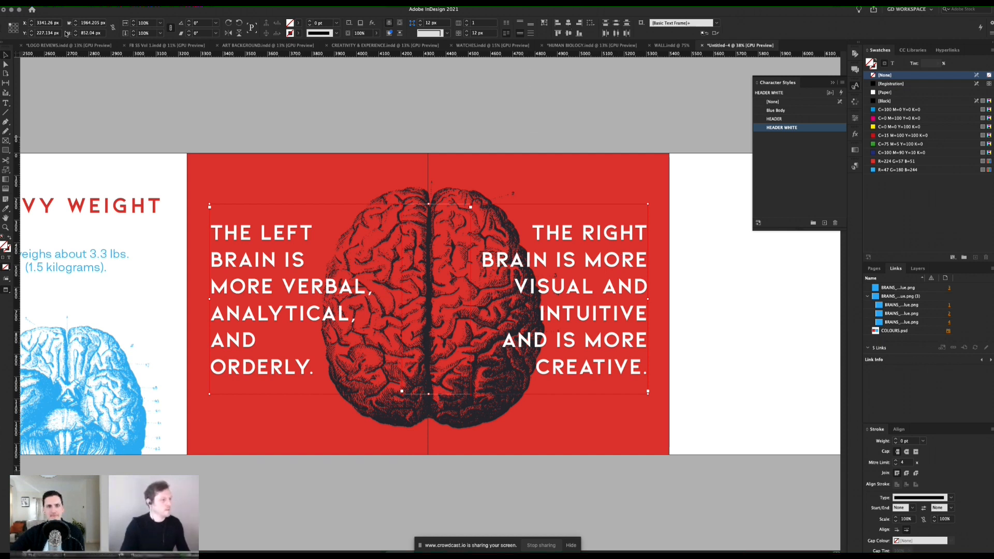
pyautogui.click(179, 74)
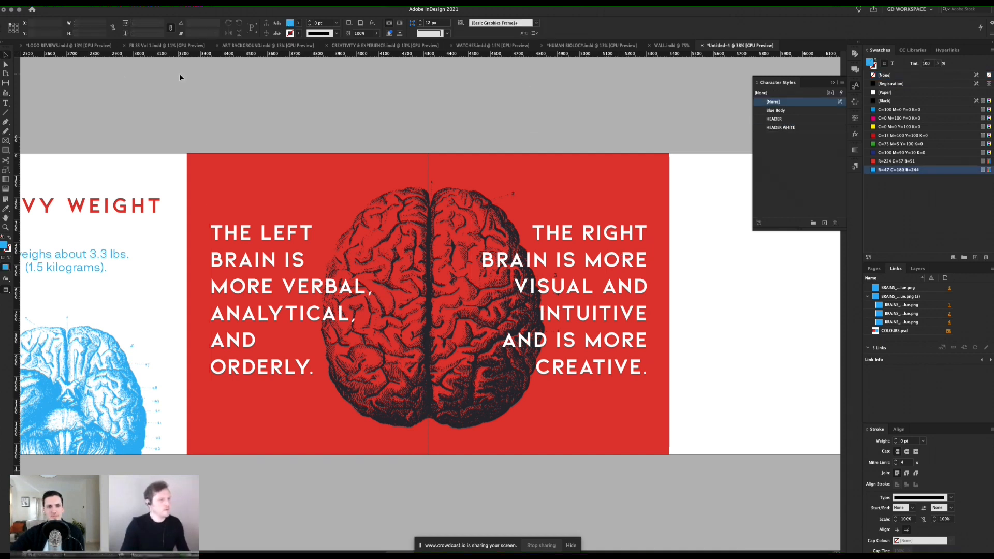
# Step: Review the carousel layout from the cover page through to the red left/right-brain spread
pyautogui.hscroll(-5, 327, 260)
pyautogui.hscroll(-20, 327, 260)
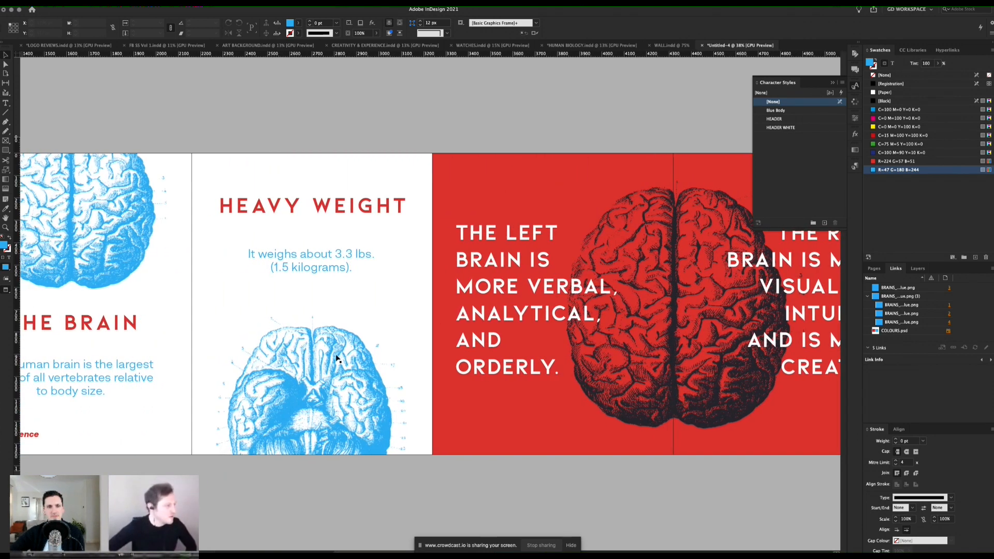
pyautogui.hscroll(-3, 337, 359)
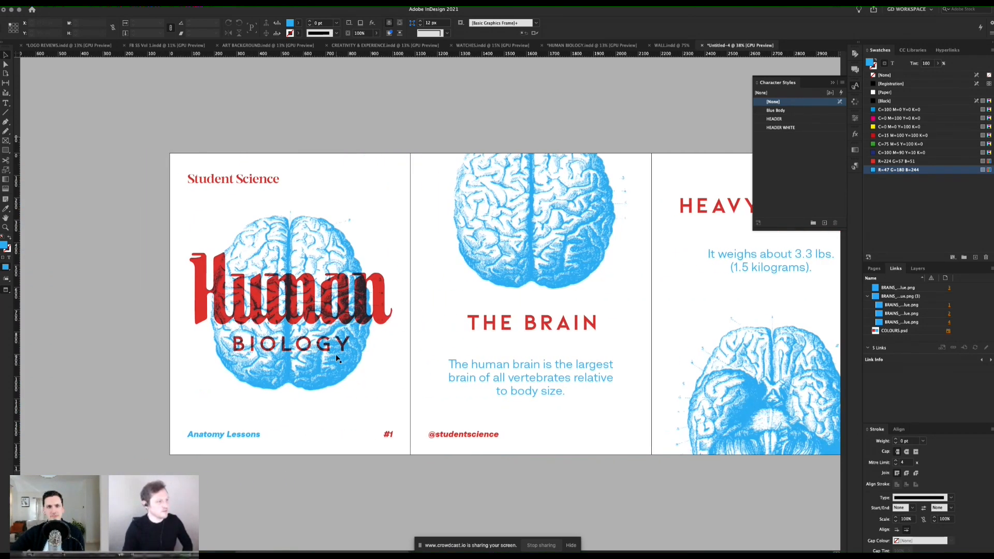
pyautogui.hscroll(6, 336, 358)
pyautogui.hscroll(9, 337, 359)
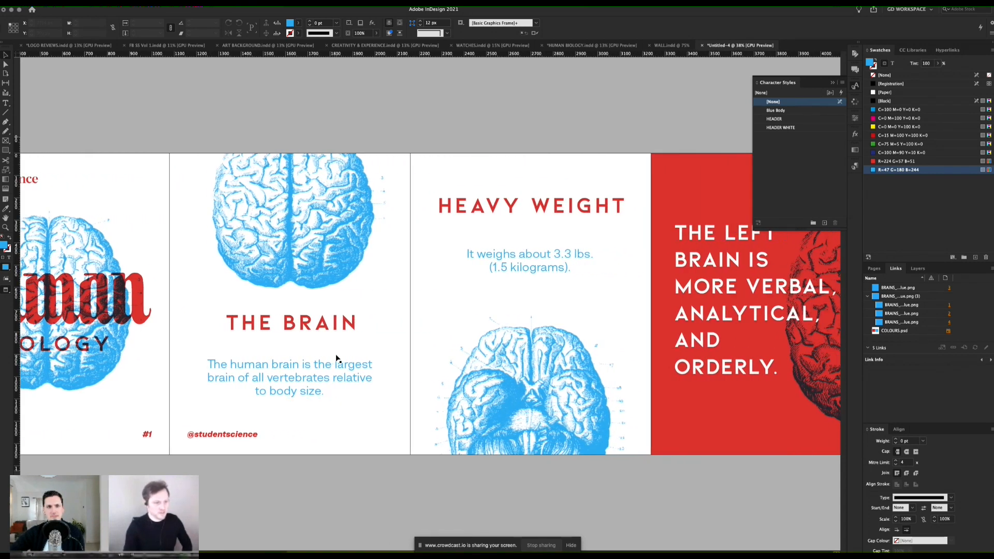
pyautogui.hscroll(3, 336, 359)
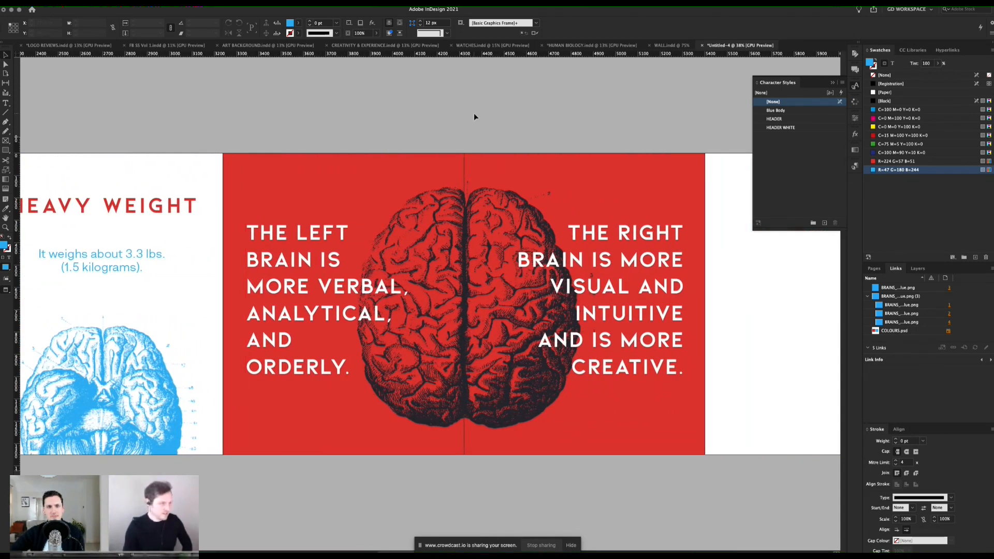
pyautogui.scroll(-4, 371, 311)
pyautogui.click(305, 315)
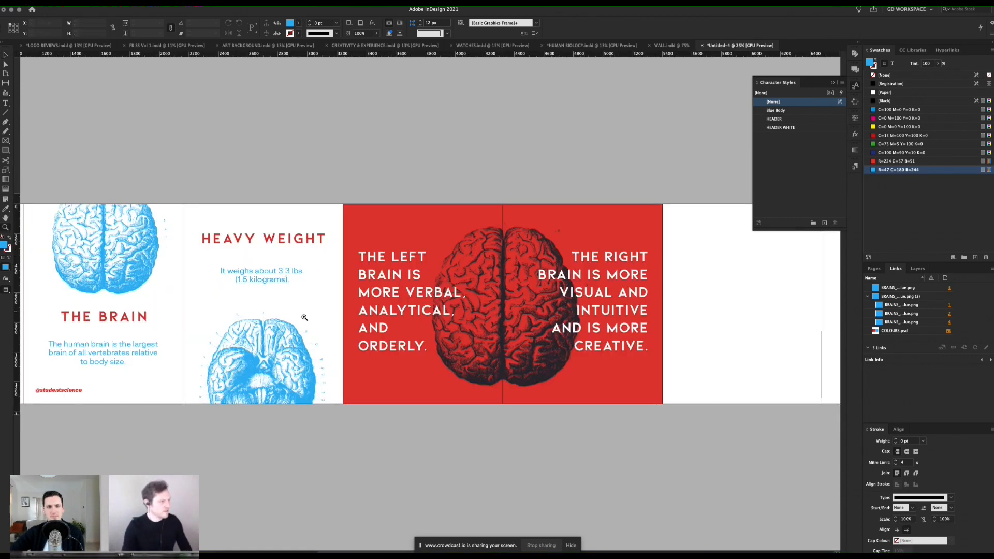
pyautogui.hscroll(5, 472, 136)
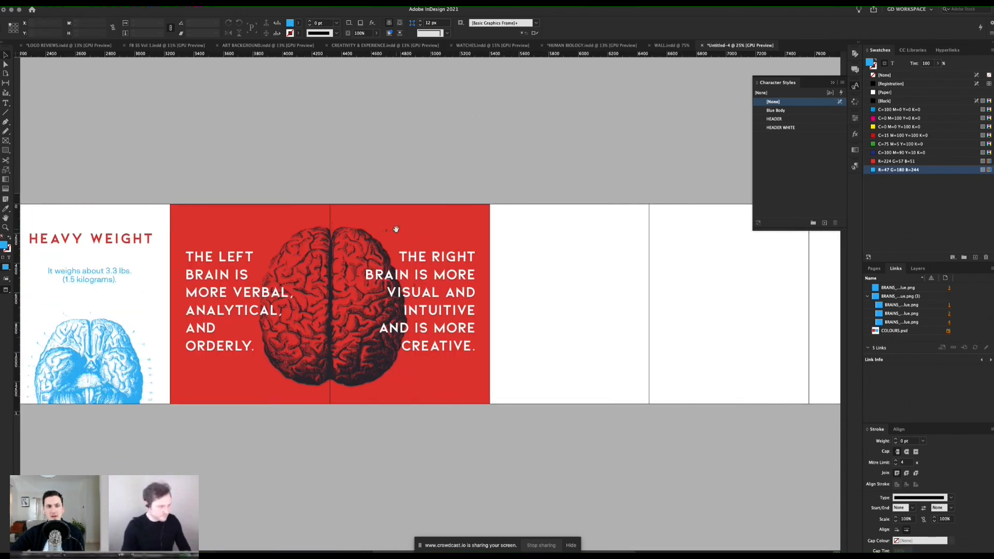
pyautogui.click(424, 220)
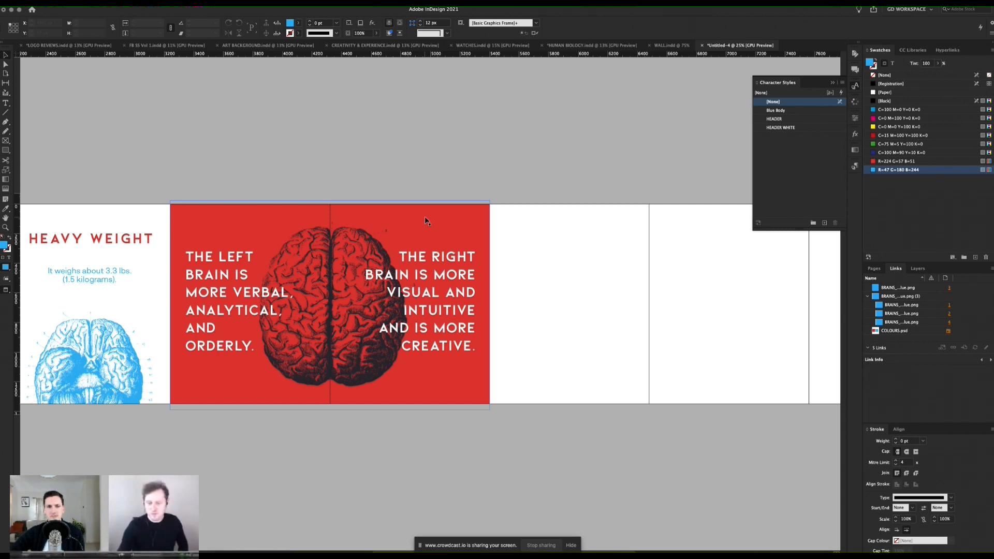
pyautogui.click(722, 206)
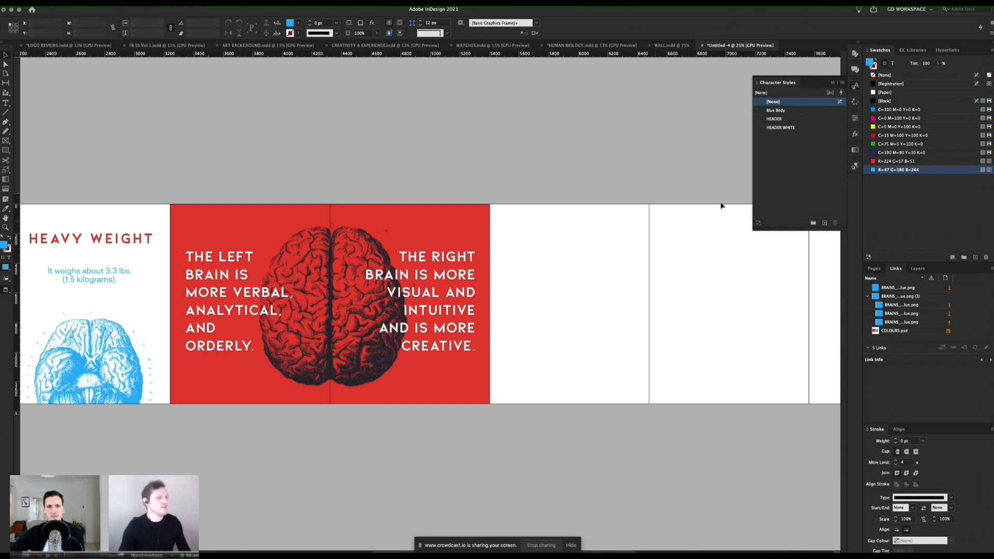
# Step: Collapse the character styles list and examine the whole row of pages, from the cover to the empty pages after the red spread
pyautogui.click(832, 83)
pyautogui.press('z')
pyautogui.click(495, 262)
pyautogui.hscroll(6, 515, 268)
pyautogui.keyDown('alt'); pyautogui.click(443, 251); pyautogui.keyUp('alt')
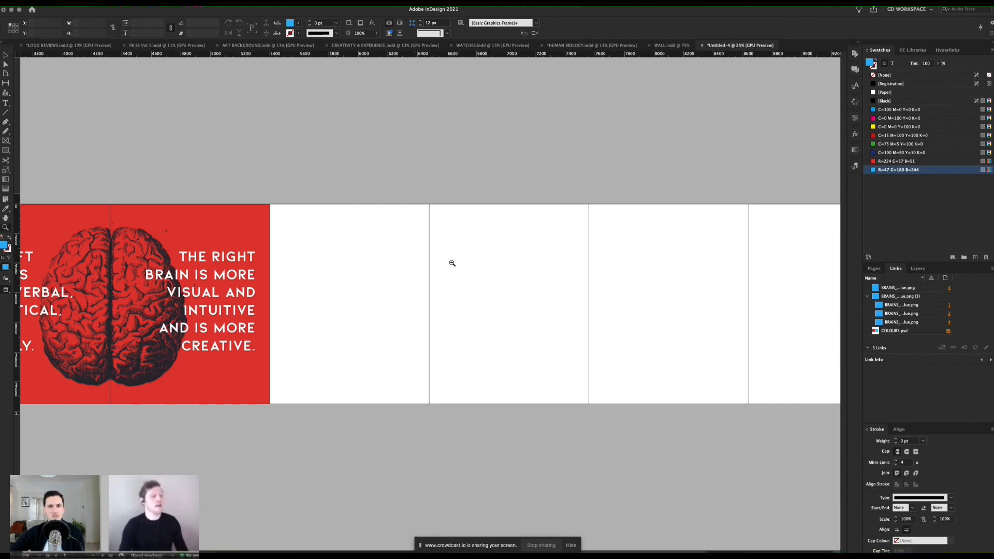
pyautogui.keyDown('alt'); pyautogui.click(441, 295); pyautogui.keyUp('alt')
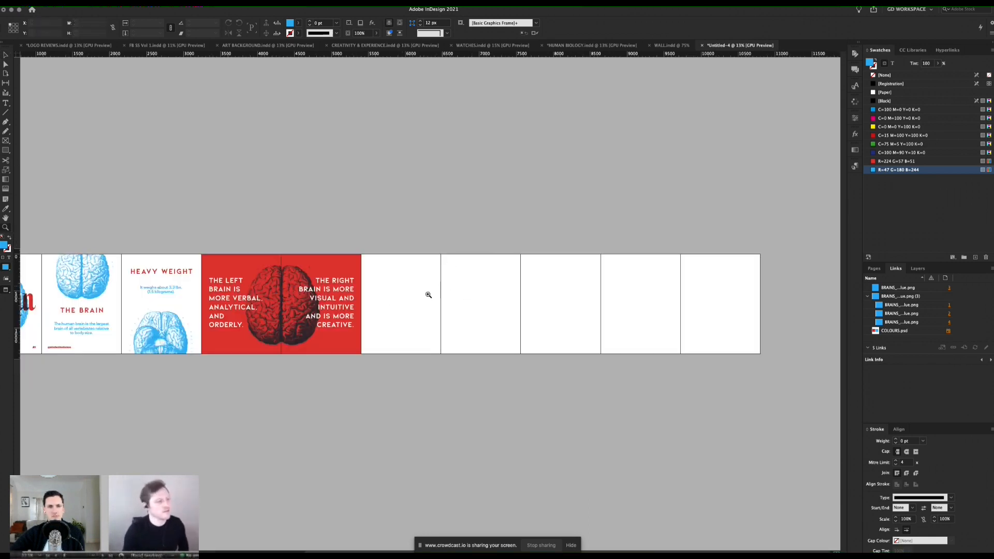
pyautogui.click(385, 302)
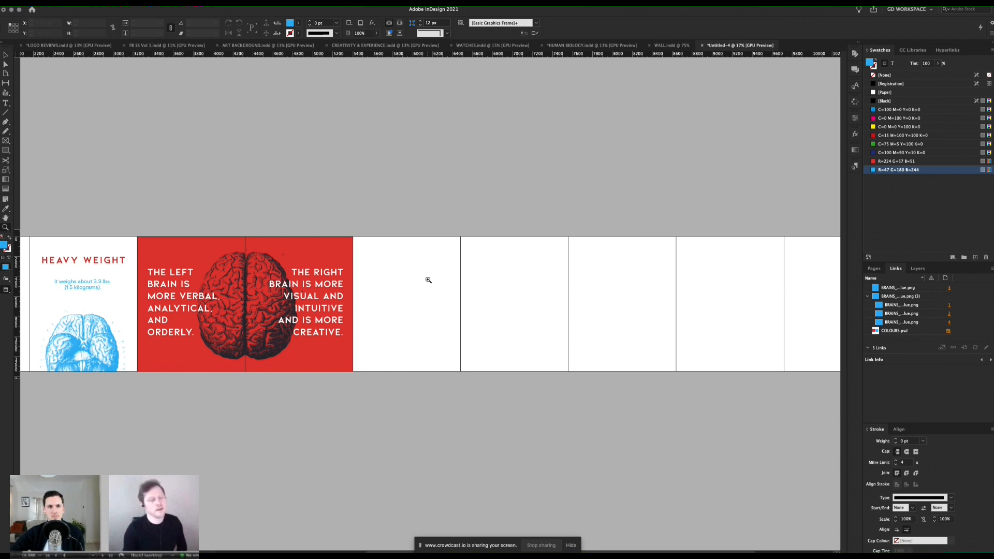
pyautogui.hscroll(-8, 429, 280)
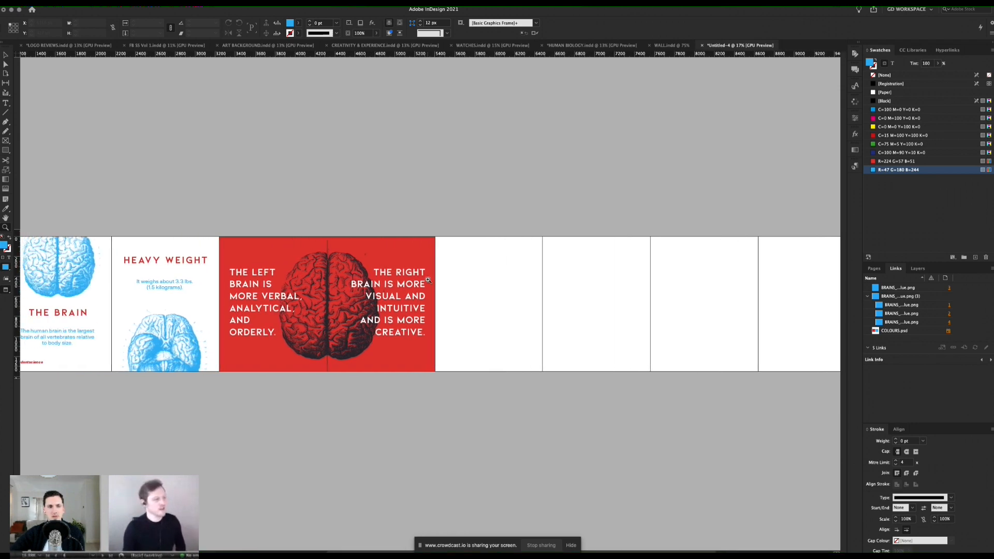
pyautogui.hscroll(-2, 428, 280)
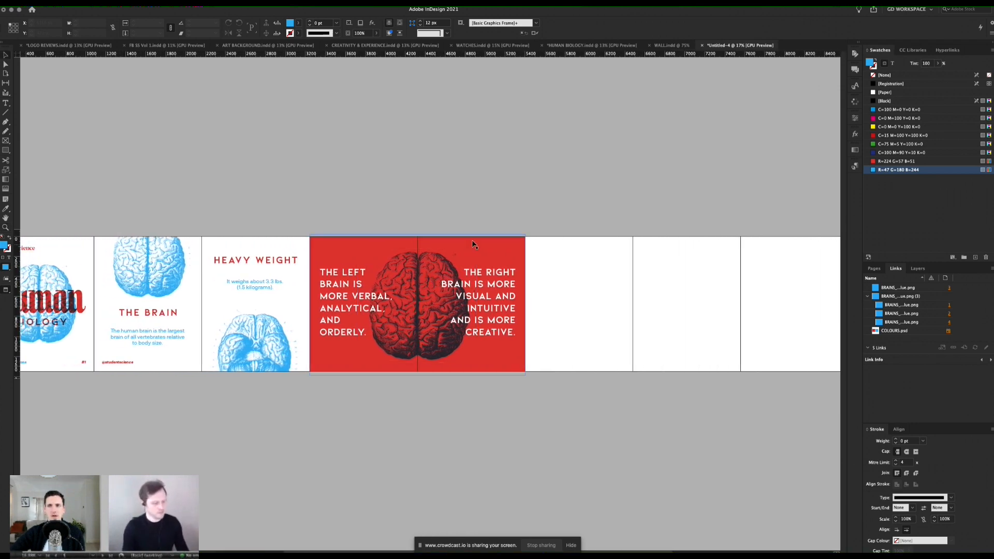
pyautogui.hscroll(2, 599, 231)
pyautogui.hscroll(-10, 518, 243)
pyautogui.hscroll(1, 449, 252)
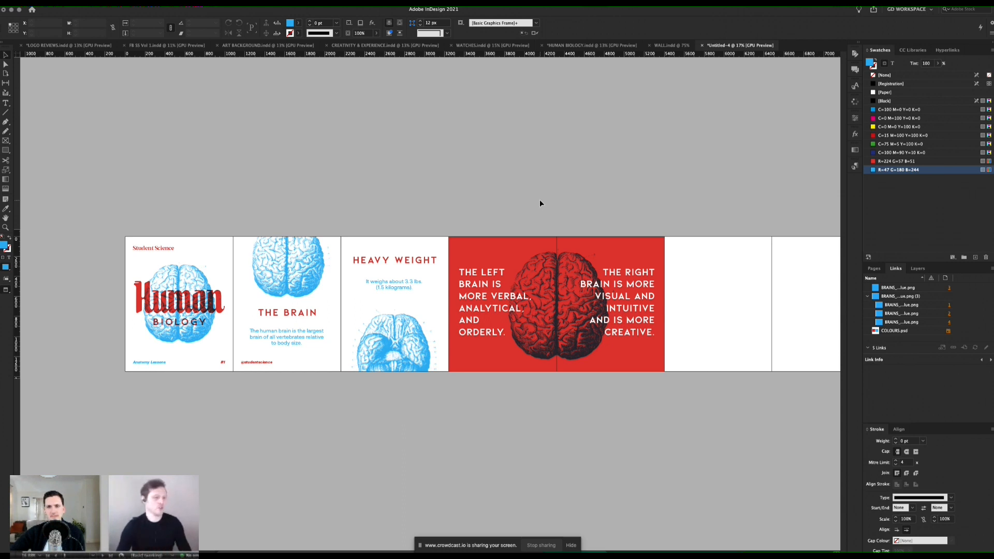
pyautogui.hscroll(4, 518, 286)
pyautogui.hscroll(11, 519, 286)
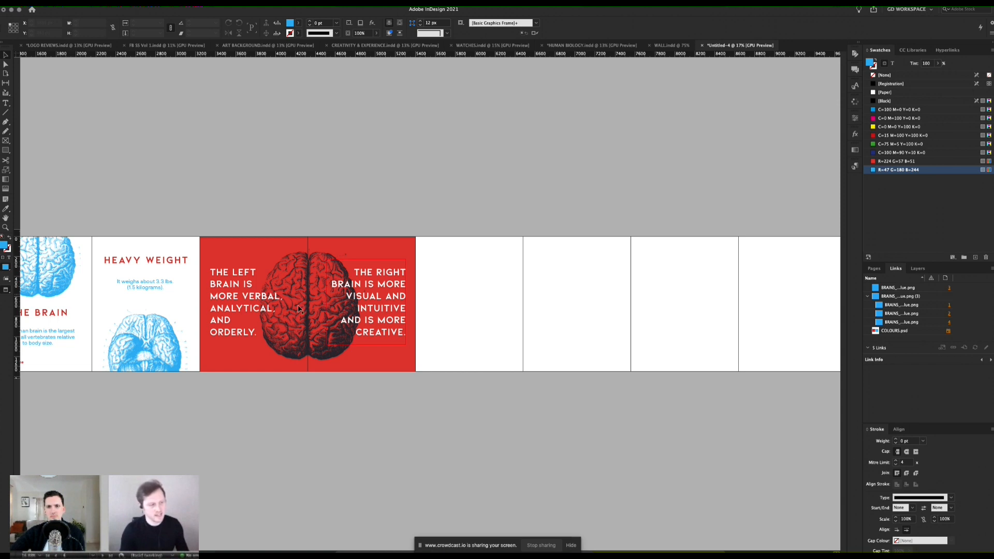
pyautogui.hscroll(-13, 464, 280)
pyautogui.hscroll(11, 650, 306)
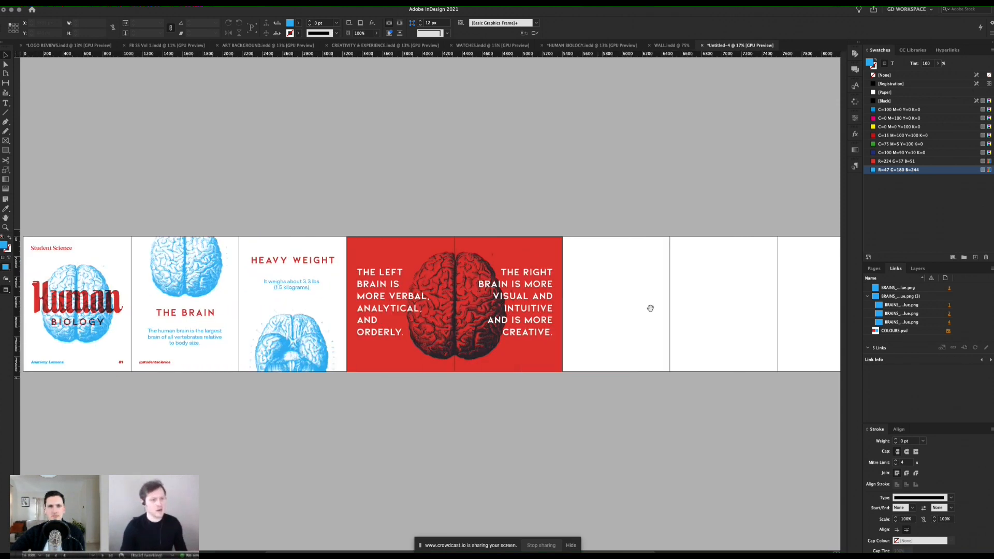
# Step: Show the guides and margins on the remaining empty pages, and switch to the HUMAN BIOLOGY.indd document for reference
pyautogui.press('w')
pyautogui.hscroll(14, 646, 290)
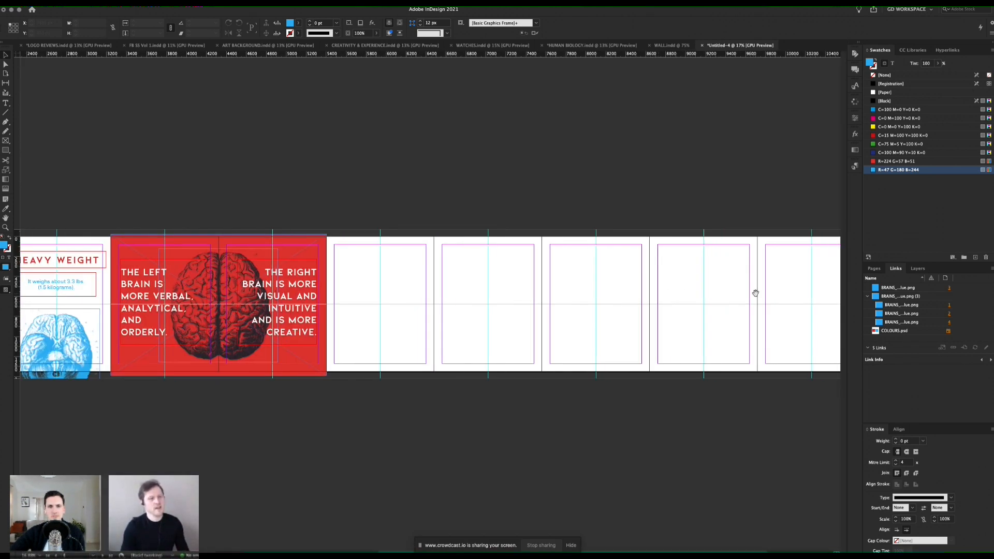
pyautogui.click(598, 46)
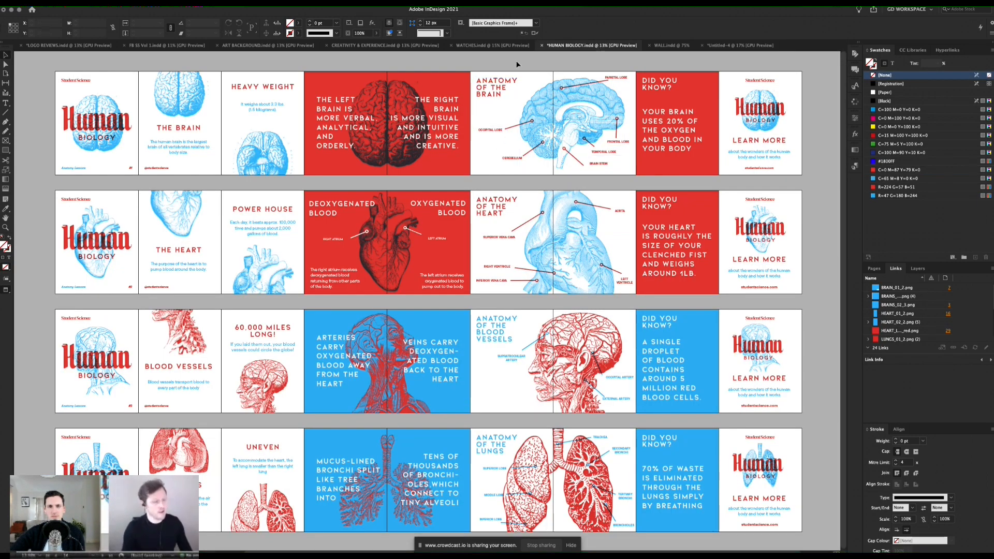
# Step: Examine the HUMAN BIOLOGY.indd spreads with and without guides, including the brain carousel's Learn More page up close
pyautogui.press('w')
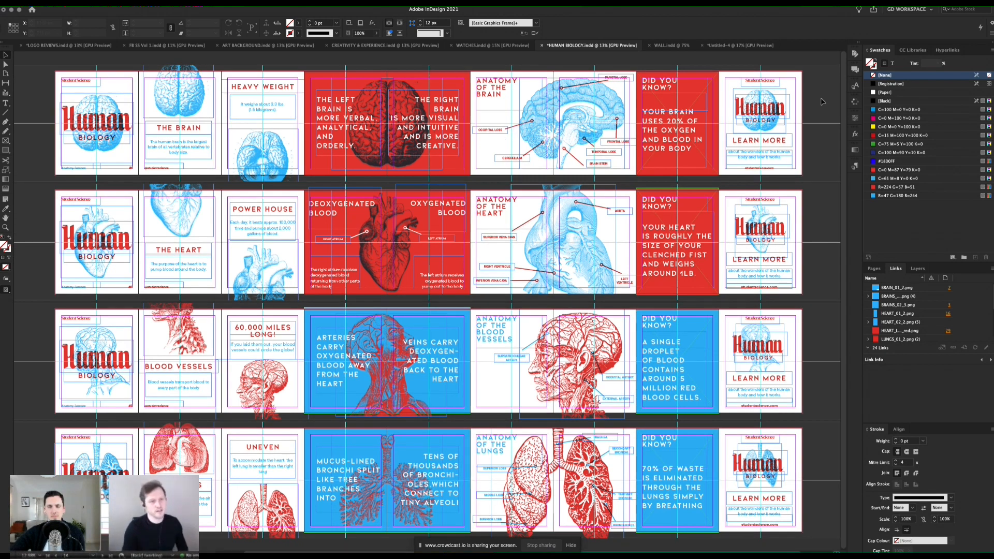
pyautogui.press('w')
pyautogui.press('z')
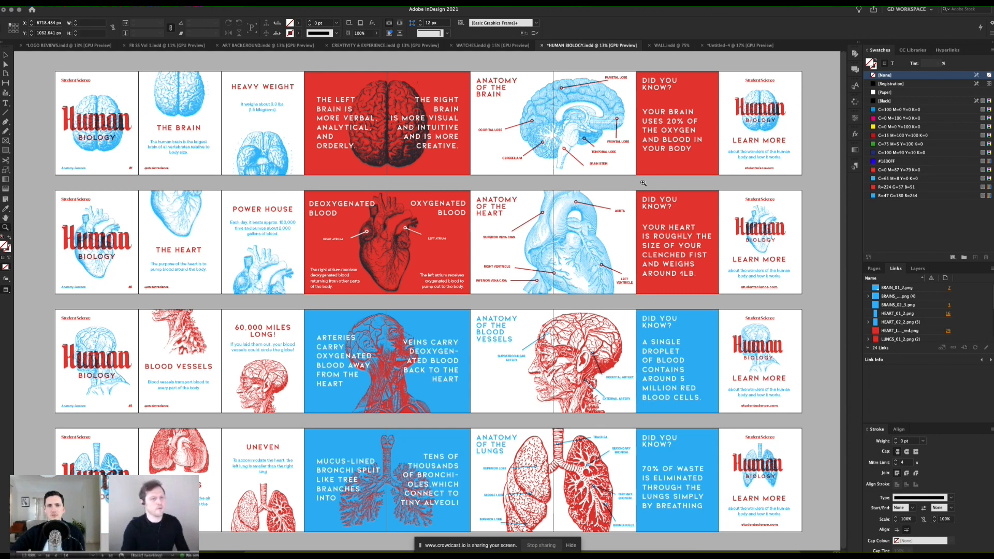
pyautogui.click(669, 187)
pyautogui.click(632, 179)
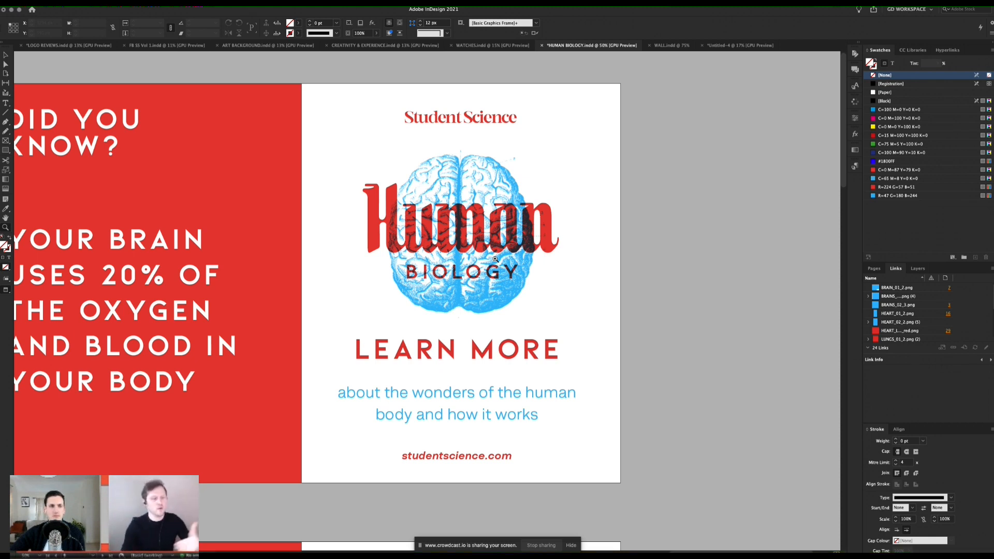
pyautogui.keyDown('alt'); pyautogui.click(417, 281); pyautogui.keyUp('alt')
pyautogui.keyDown('alt'); pyautogui.click(415, 281); pyautogui.keyUp('alt')
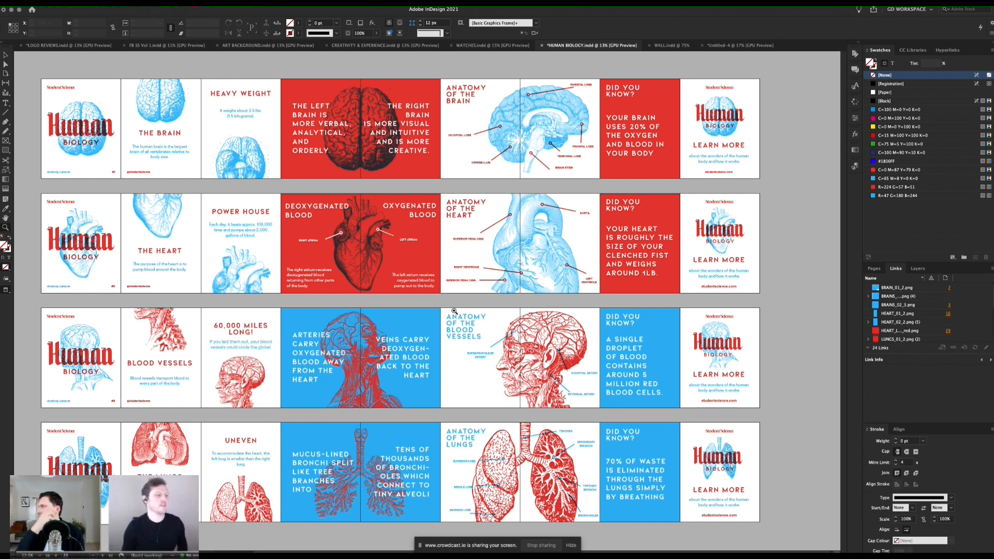
pyautogui.press('v')
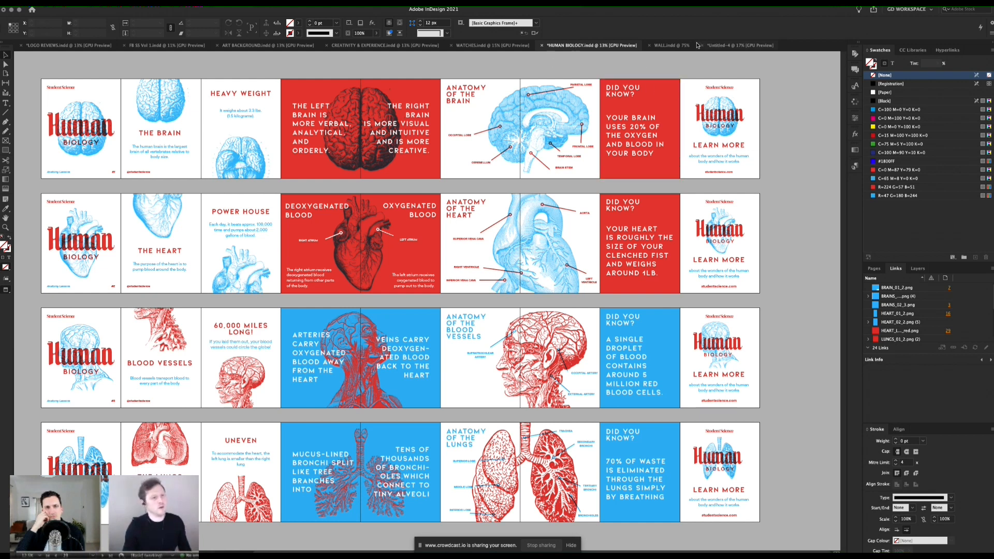
# Step: Switch back to the untitled carousel document and duplicate its whole ten-page spread below the original
pyautogui.click(718, 46)
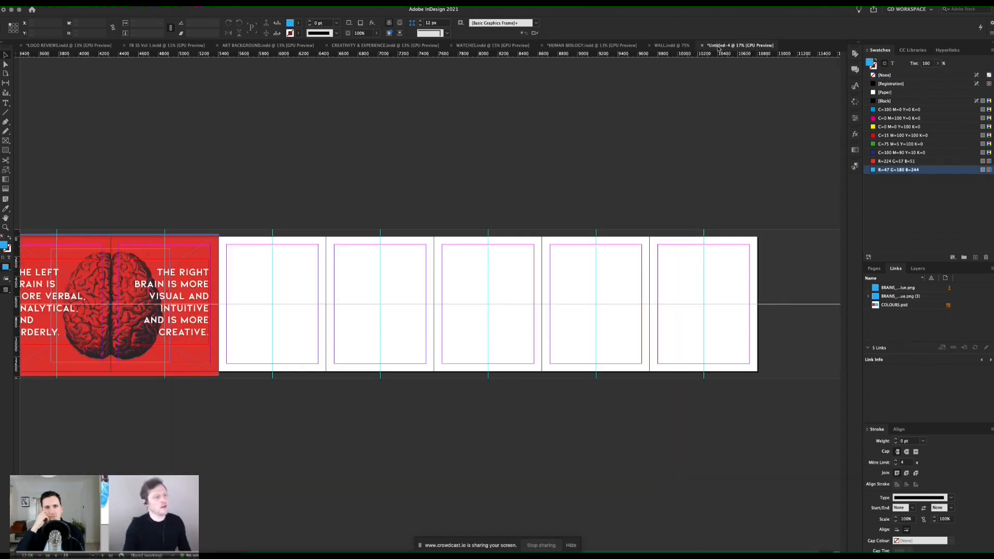
pyautogui.moveTo(568, 218); pyautogui.dragTo(733, 220)
pyautogui.scroll(-3, 411, 273)
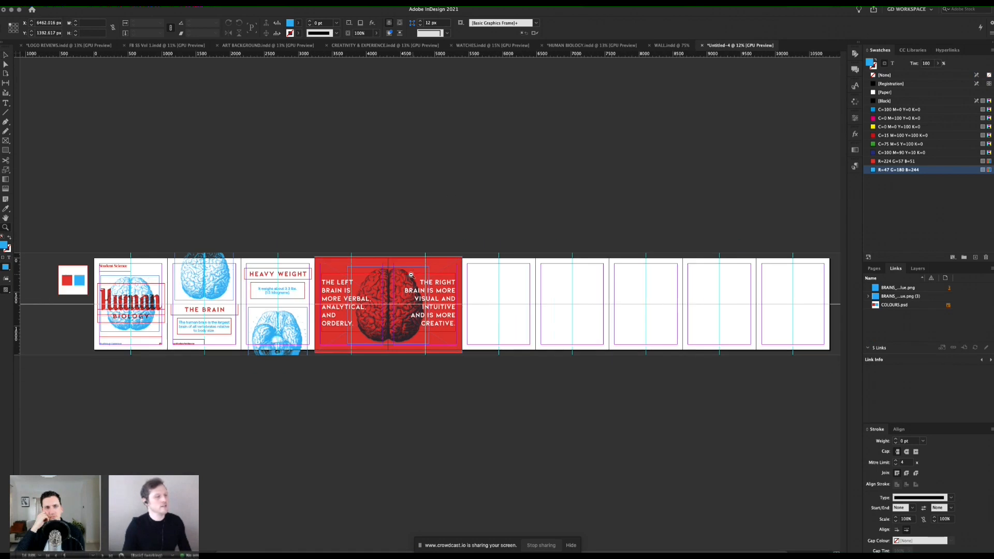
pyautogui.hscroll(1, 468, 282)
pyautogui.press('w')
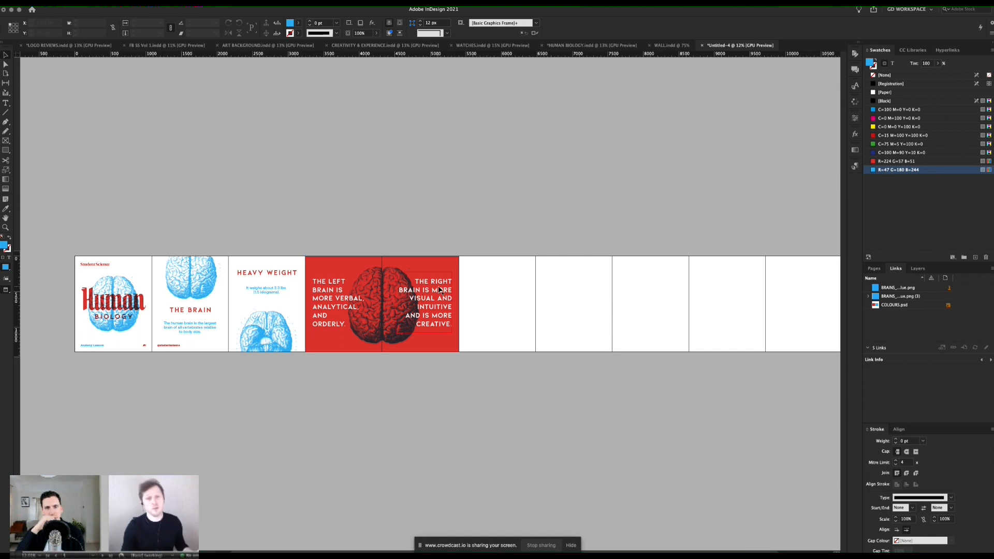
pyautogui.hscroll(2, 460, 275)
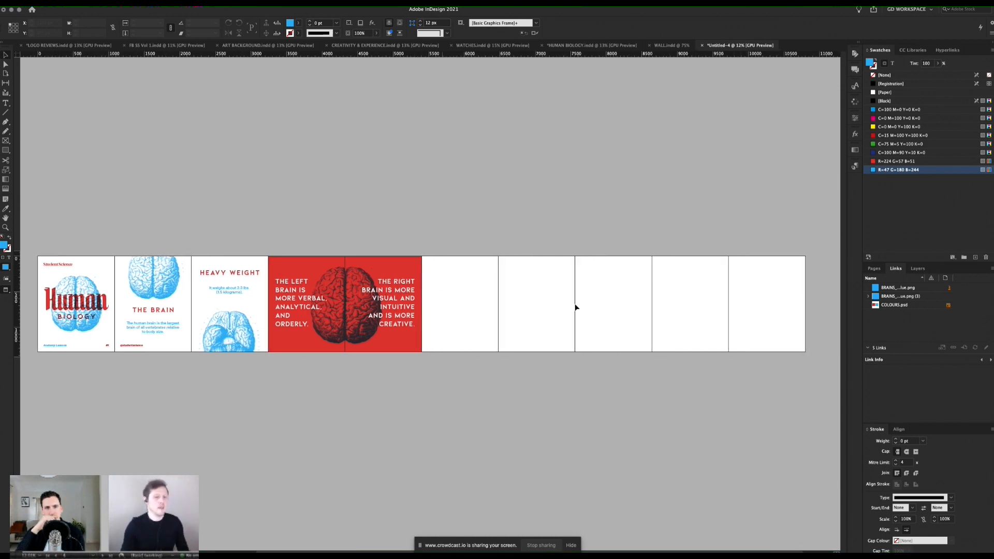
pyautogui.click(875, 268)
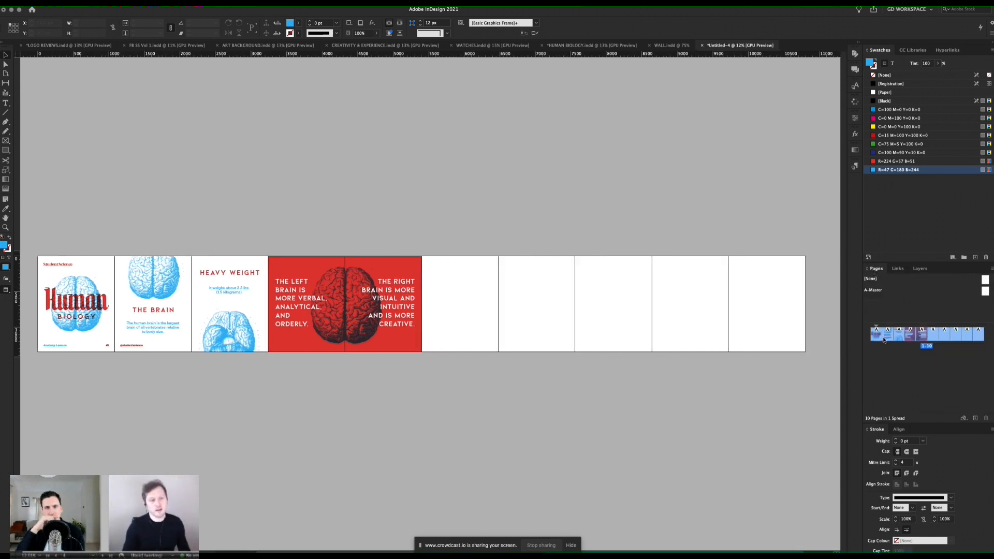
pyautogui.rightClick(937, 334)
pyautogui.click(906, 356)
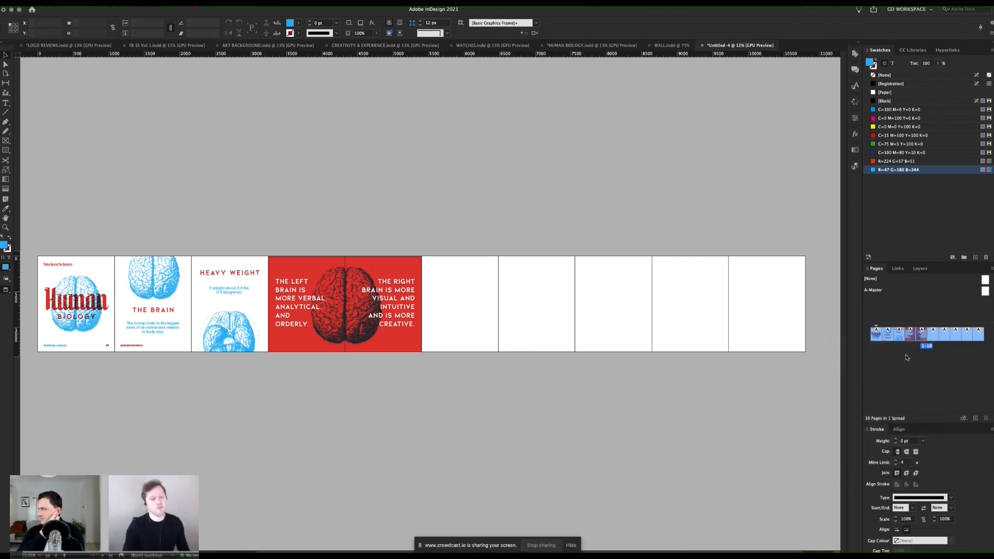
# Step: Examine the duplicated spread with and without guides, from its cover to the Heavy Weight page
pyautogui.press('w')
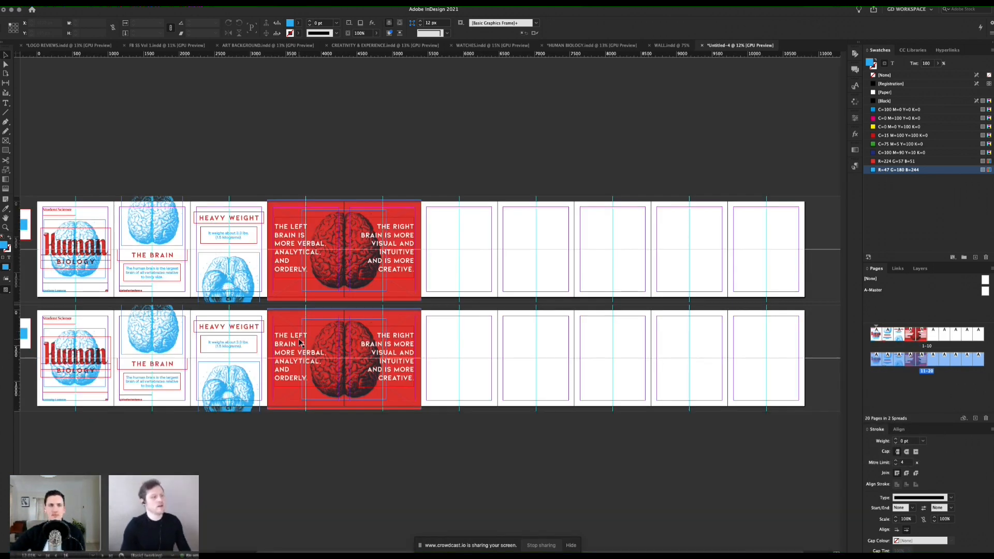
pyautogui.press('w')
pyautogui.press('z')
pyautogui.click(288, 329)
pyautogui.click(288, 328)
pyautogui.click(306, 330)
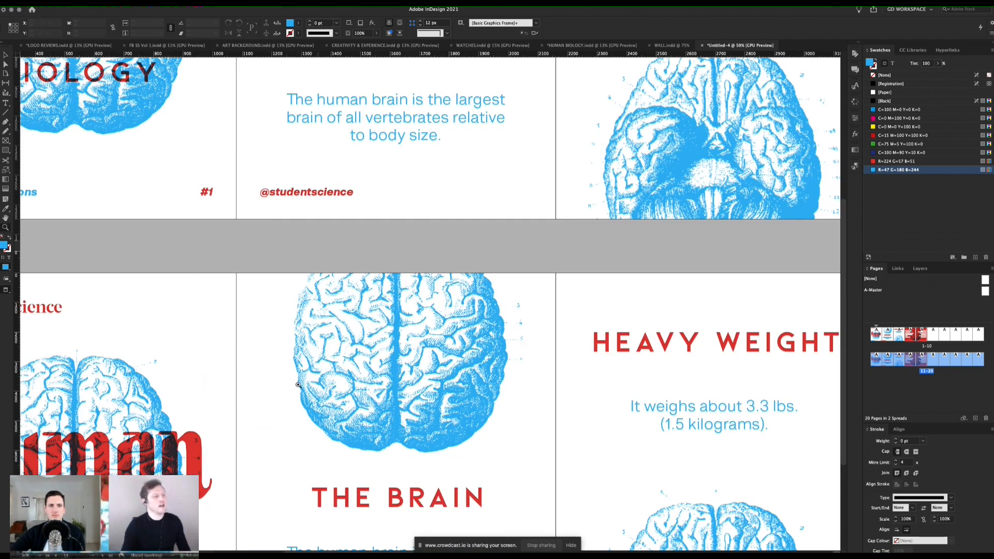
pyautogui.scroll(-4, 301, 316)
pyautogui.hscroll(-3, 301, 316)
pyautogui.keyDown('alt'); pyautogui.click(301, 309); pyautogui.keyUp('alt')
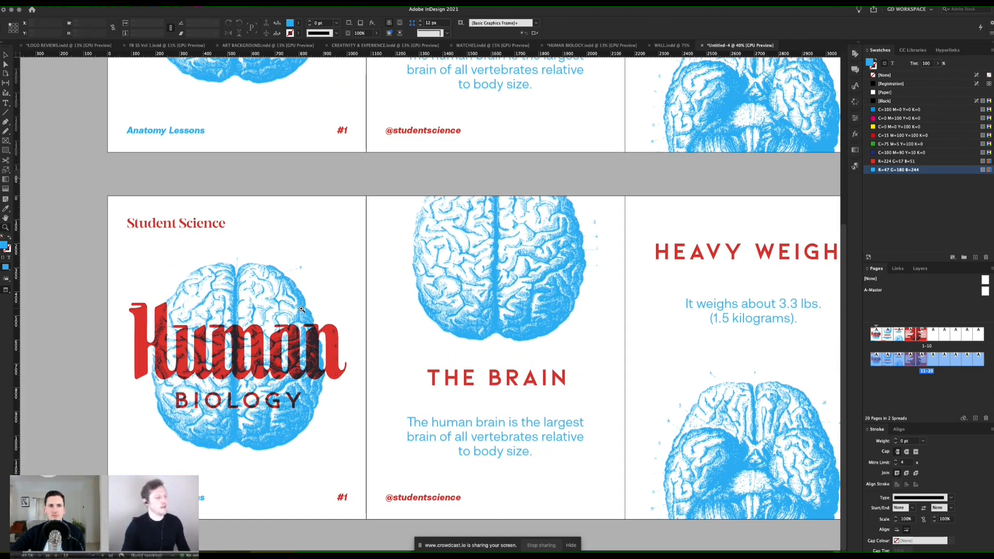
# Step: Copy the title from the heart text document and replace the duplicated second page's heading with "The Heart"
pyautogui.press('super+Tab')
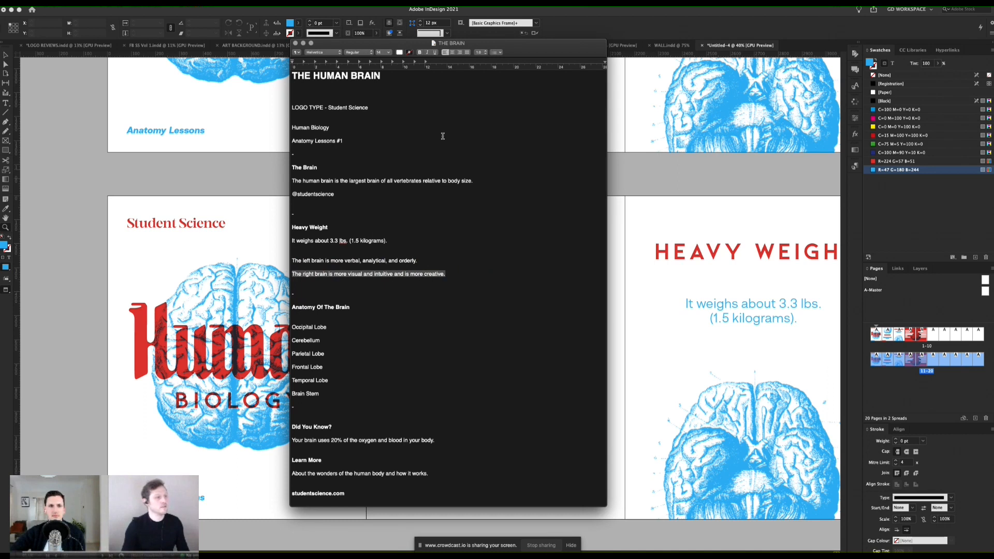
pyautogui.press('super+Tab')
pyautogui.press('super+Tab')
pyautogui.press('super+Tab')
pyautogui.press('super+Tab')
pyautogui.doubleClick(302, 158)
pyautogui.moveTo(326, 61); pyautogui.dragTo(621, 81)
pyautogui.moveTo(458, 175); pyautogui.dragTo(421, 175)
pyautogui.click(257, 332)
pyautogui.click(191, 321)
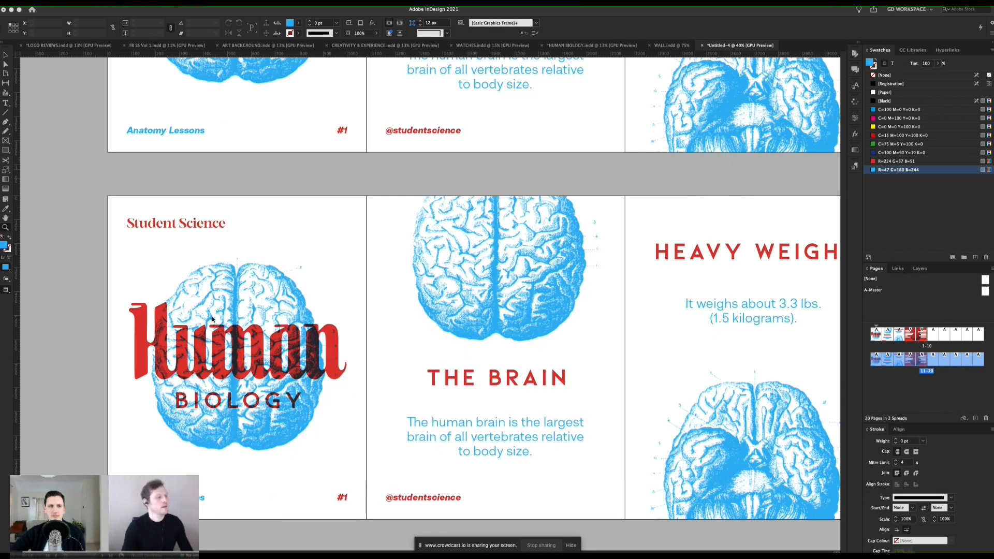
pyautogui.doubleClick(520, 380)
pyautogui.press('super+a')
pyautogui.write('THE HEART')
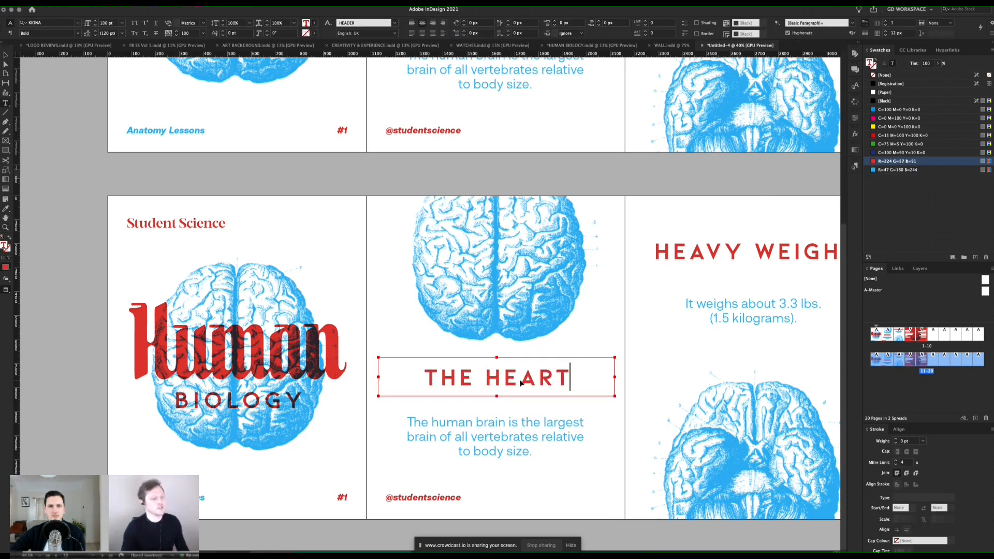
# Step: Replace the body text under that heading with the copied sentence "The purpose of the heart is to pump blood around the body."
pyautogui.press('super+Tab')
pyautogui.press('super+Tab')
pyautogui.press('Tab')
pyautogui.moveTo(577, 188); pyautogui.dragTo(426, 192)
pyautogui.press('super+c')
pyautogui.click(259, 249)
pyautogui.click(190, 275)
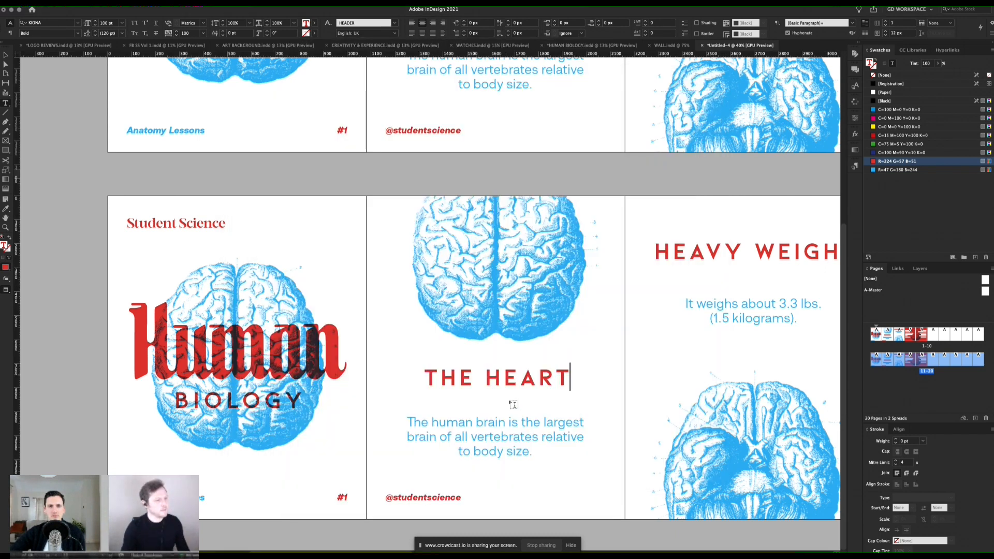
pyautogui.click(512, 423)
pyautogui.press('super+a')
pyautogui.press('super+v')
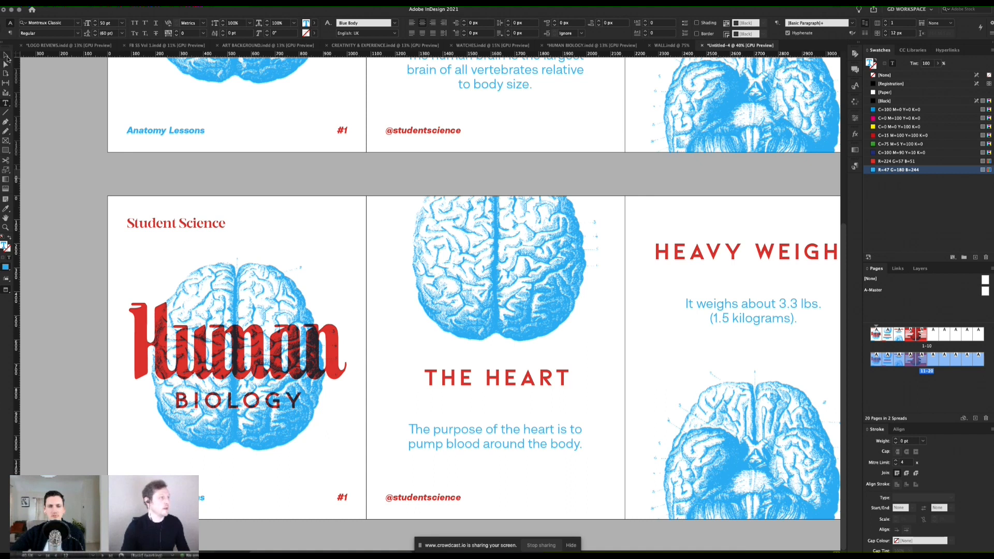
# Step: Replace the brain image on the duplicated cover with the black heart illustration and fit it proportionally inside its frame
pyautogui.press('Escape')
pyautogui.click(231, 279)
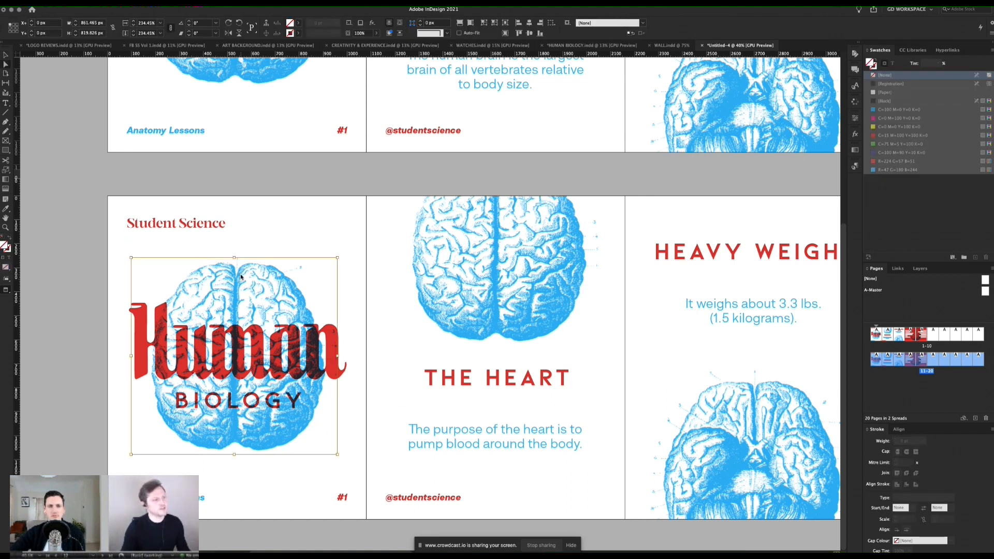
pyautogui.press('super+d')
pyautogui.doubleClick(534, 125)
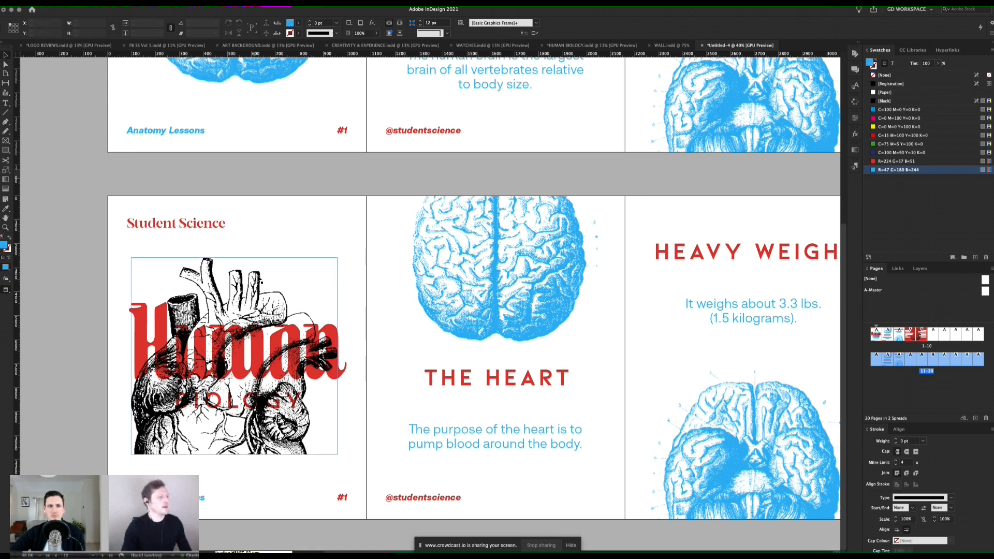
pyautogui.click(273, 267)
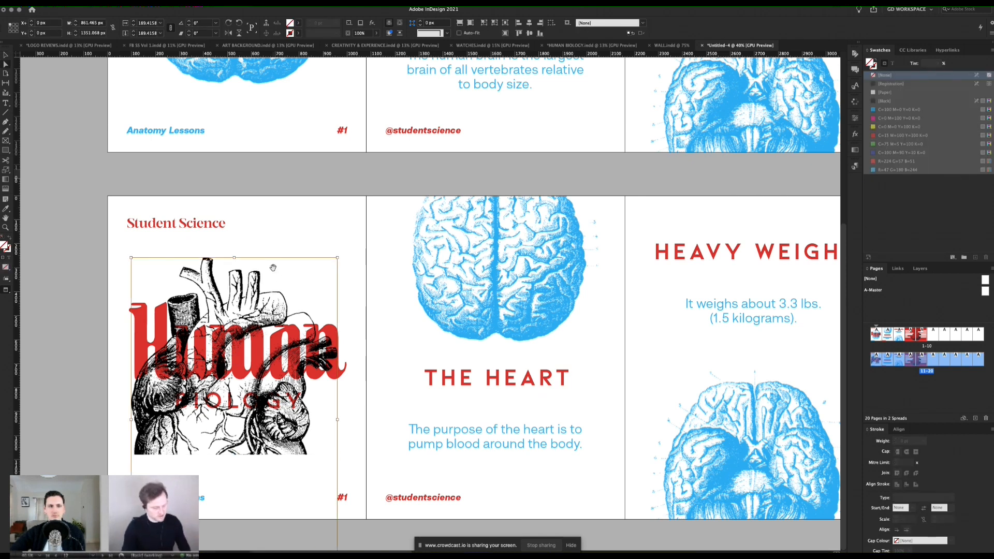
pyautogui.press('super+alt+shift+e')
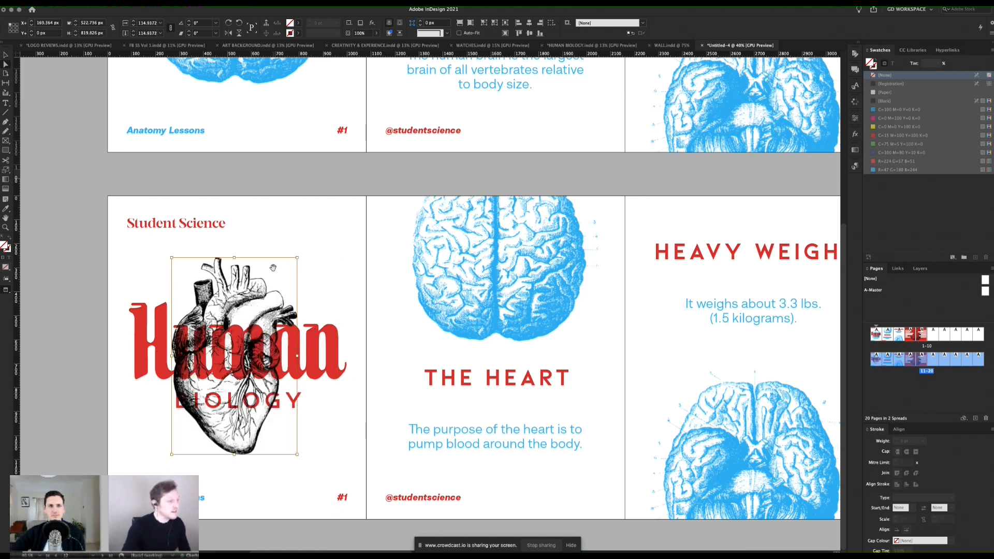
pyautogui.press('w')
pyautogui.click(284, 224)
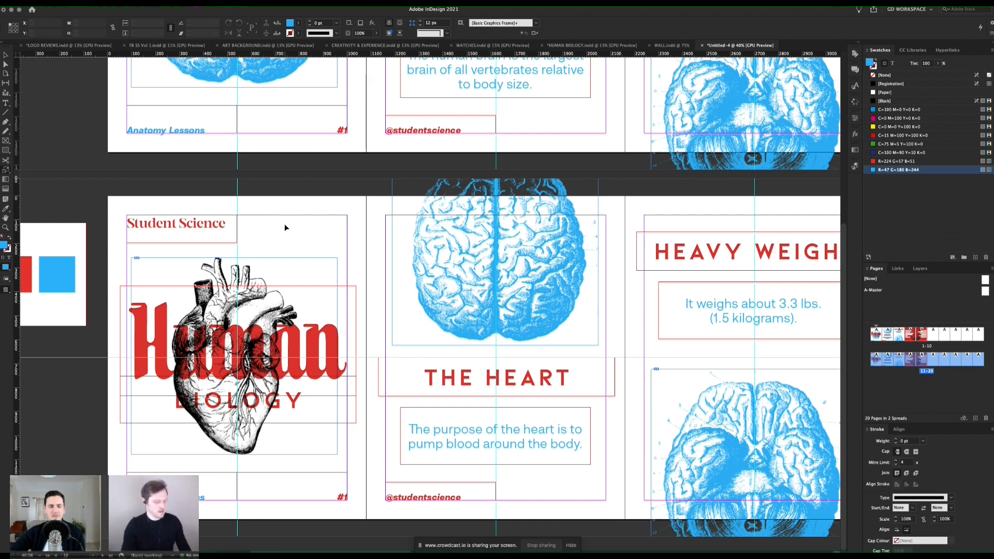
pyautogui.press('w')
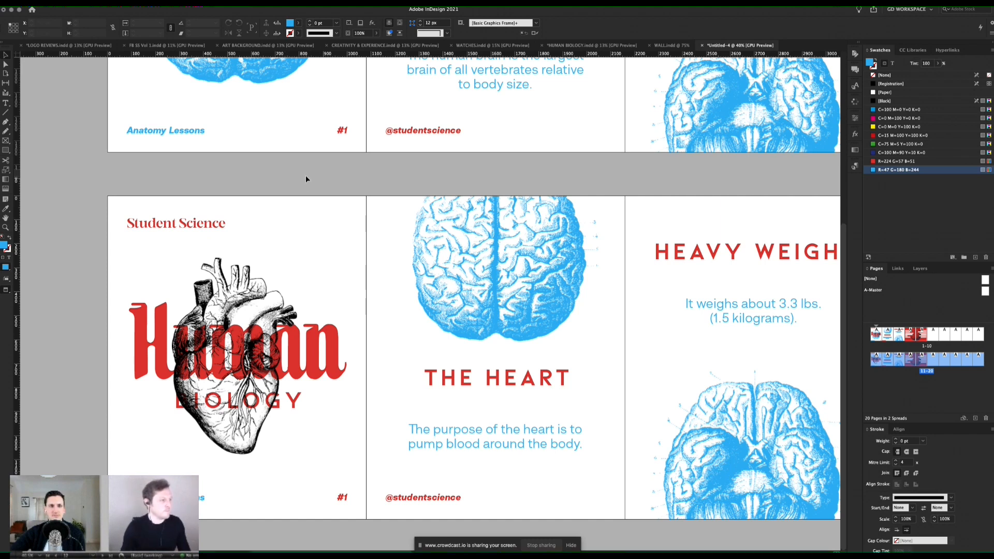
# Step: Try reducing the font size of the HEADER character style to 99 pt with the headings on both spreads in view
pyautogui.hscroll(3, 470, 337)
pyautogui.keyDown('alt'); pyautogui.keyDown('super'); pyautogui.click(478, 307); pyautogui.keyUp('super'); pyautogui.keyUp('alt')
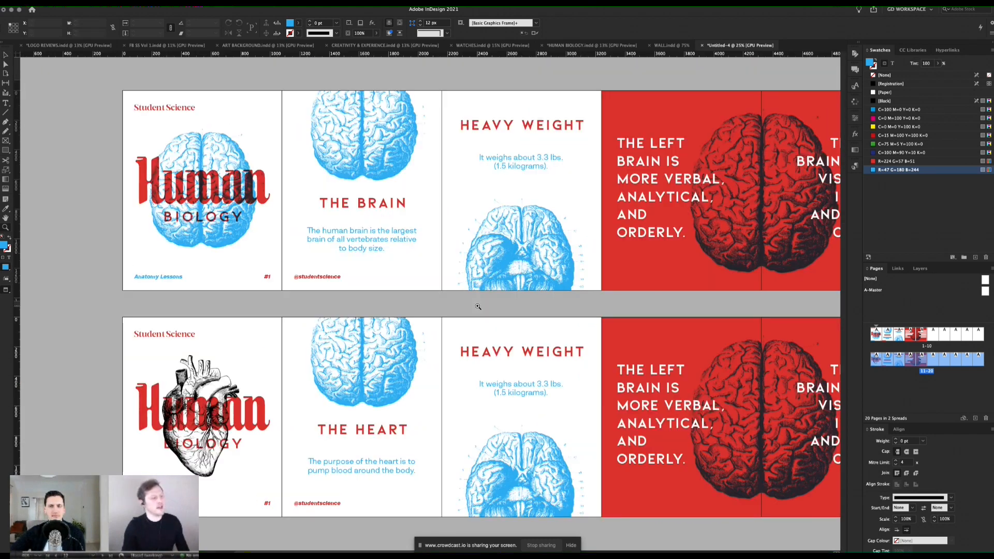
pyautogui.hscroll(1, 477, 306)
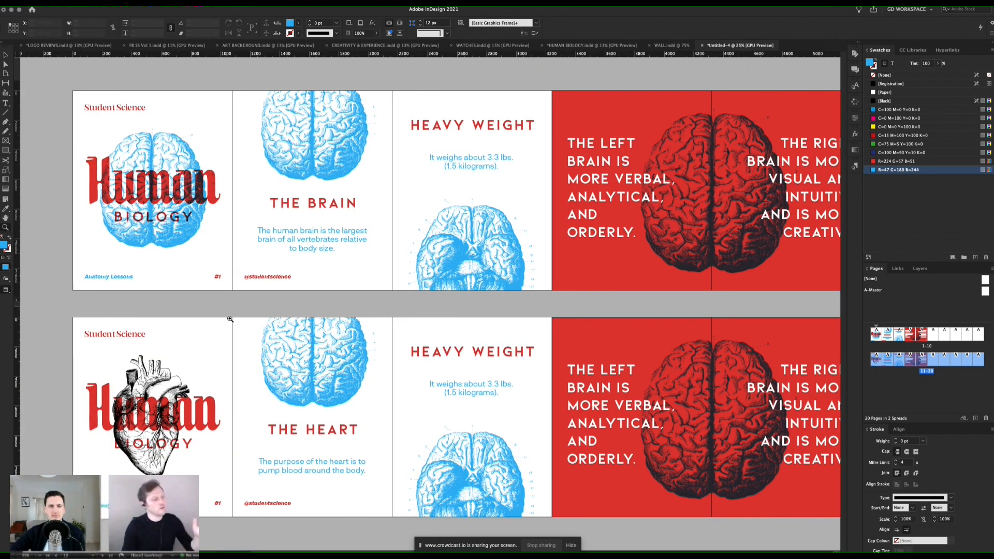
pyautogui.hscroll(2, 517, 390)
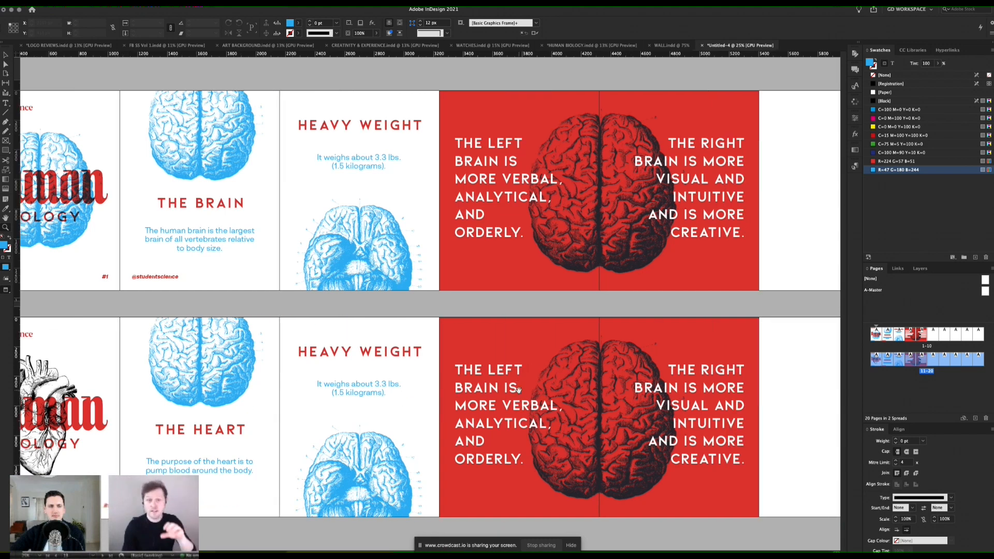
pyautogui.click(856, 87)
pyautogui.click(791, 146)
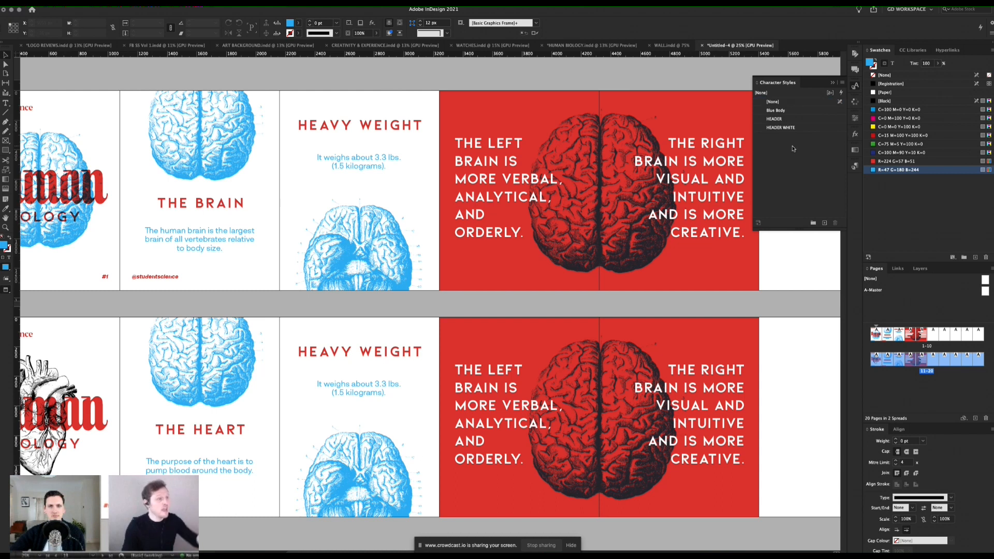
pyautogui.click(801, 119)
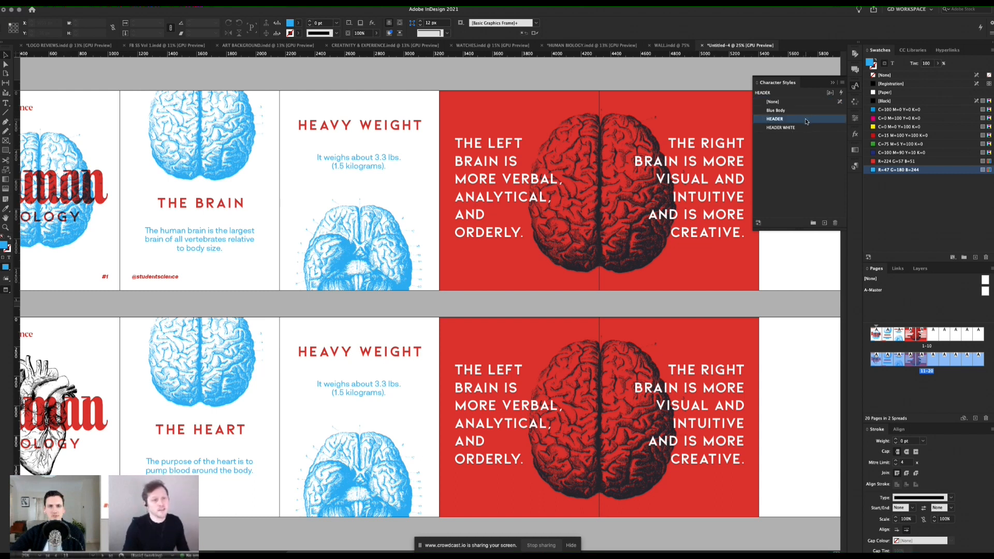
pyautogui.doubleClick(806, 120)
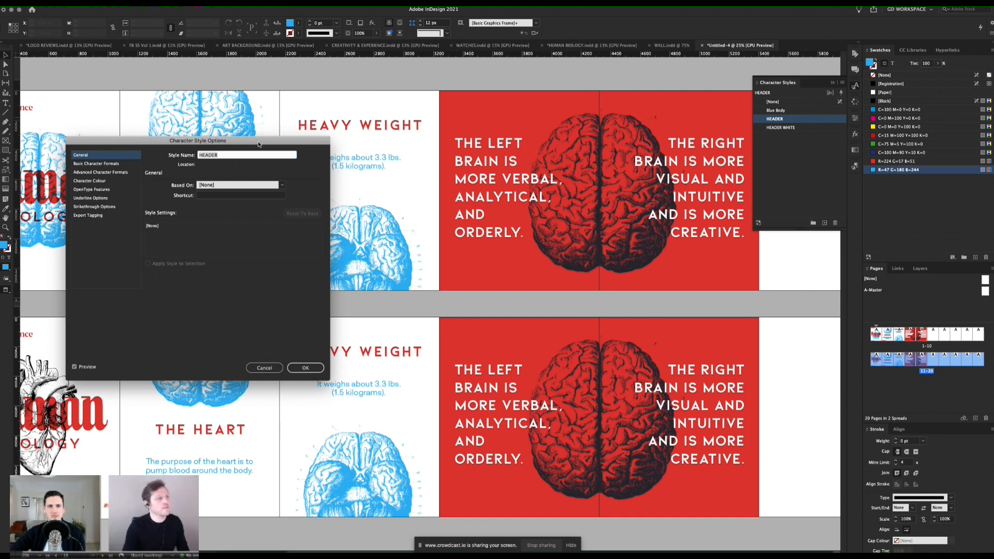
pyautogui.moveTo(258, 144); pyautogui.dragTo(593, 156)
pyautogui.click(429, 177)
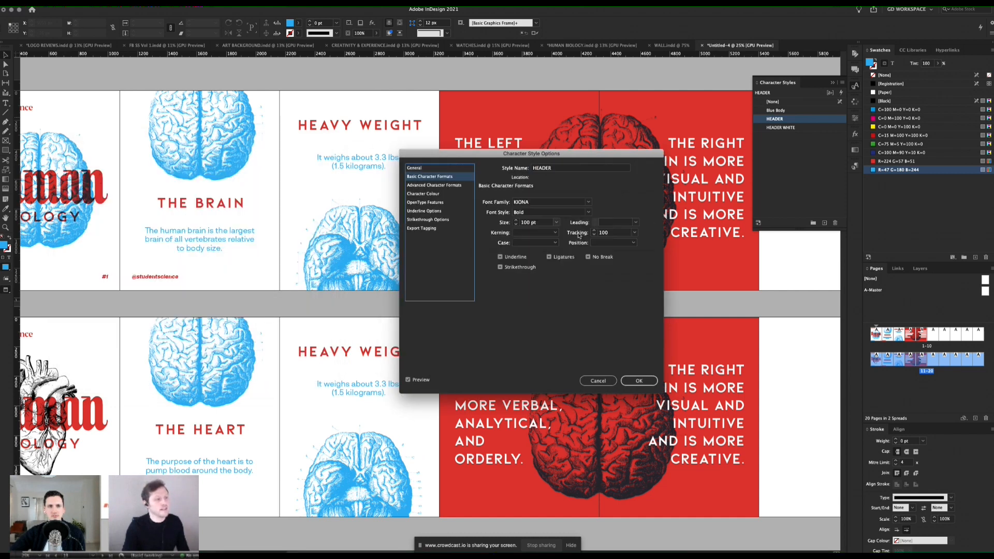
pyautogui.click(516, 224)
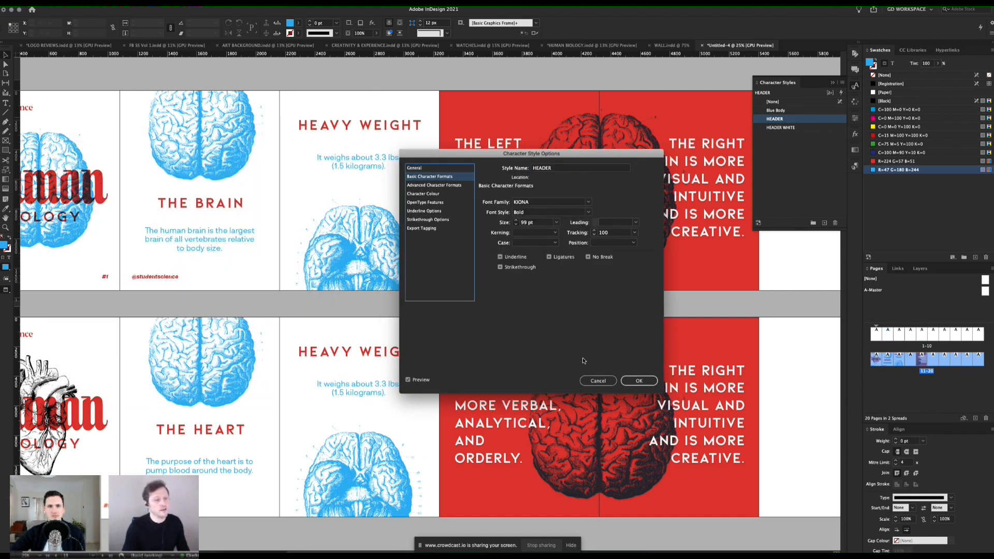
pyautogui.click(516, 224)
pyautogui.press('Escape')
# Step: View both full carousel rows together, and switch to the HUMAN BIOLOGY.indd document for comparison
pyautogui.press('z')
pyautogui.moveTo(490, 297); pyautogui.dragTo(499, 225)
pyautogui.press('v')
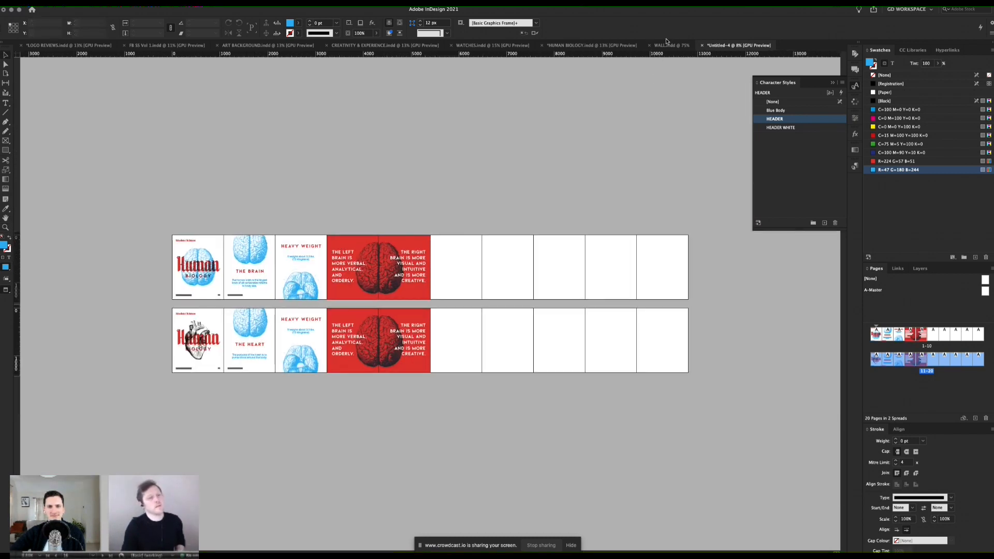
pyautogui.click(590, 45)
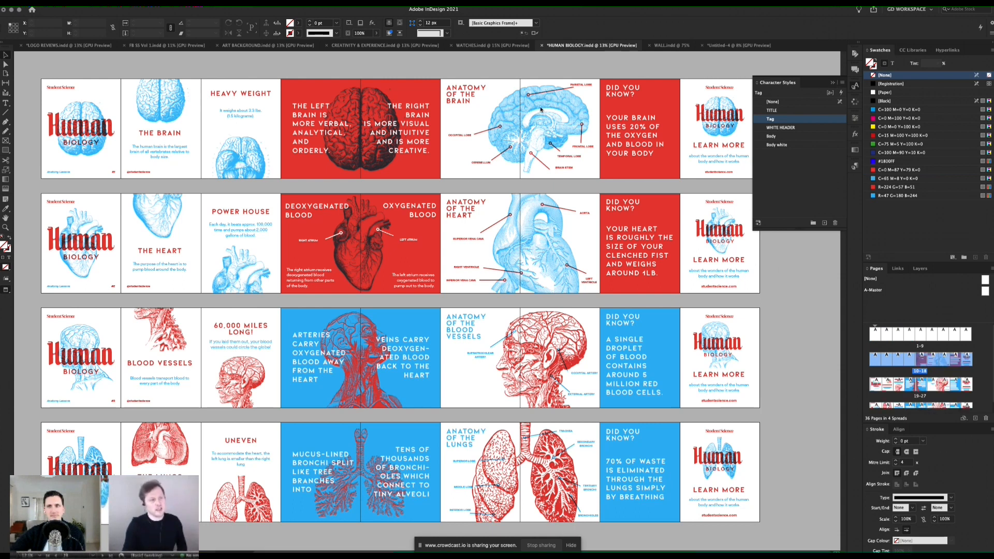
# Step: Close the Character Styles panel and start exporting the document, choosing the PUBLISH folder inside PROJECT FOLDER as the destination
pyautogui.click(832, 82)
pyautogui.hscroll(-2, 414, 168)
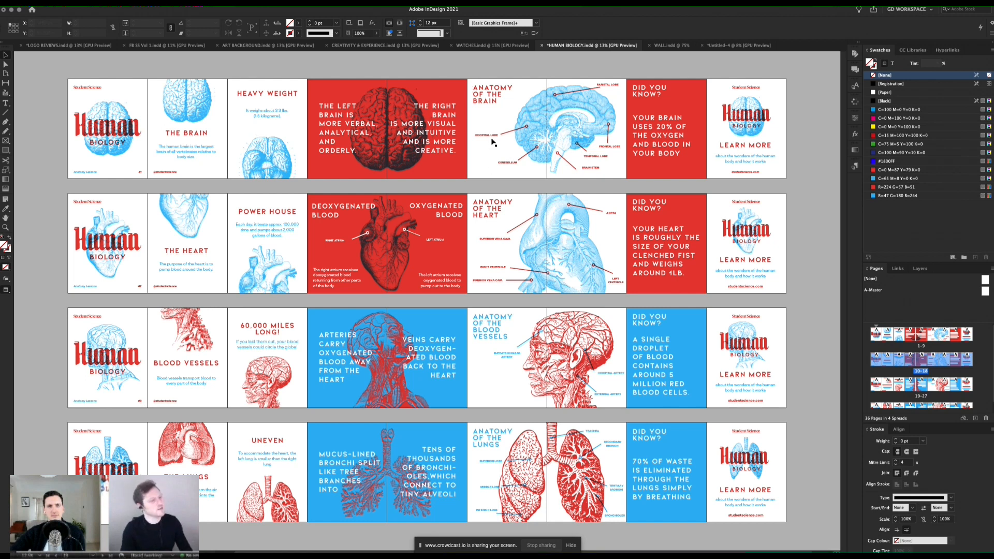
pyautogui.press('super+e')
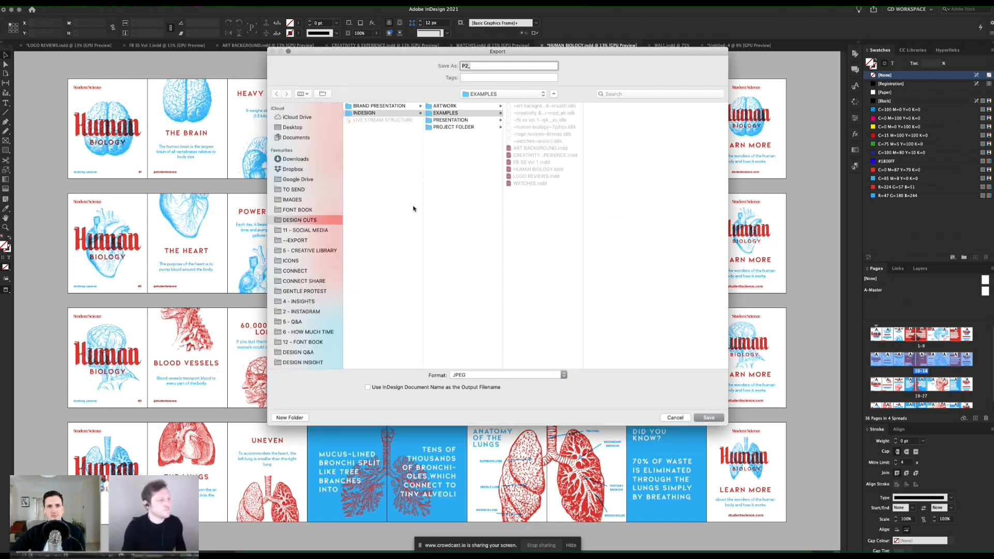
pyautogui.click(440, 127)
pyautogui.click(521, 113)
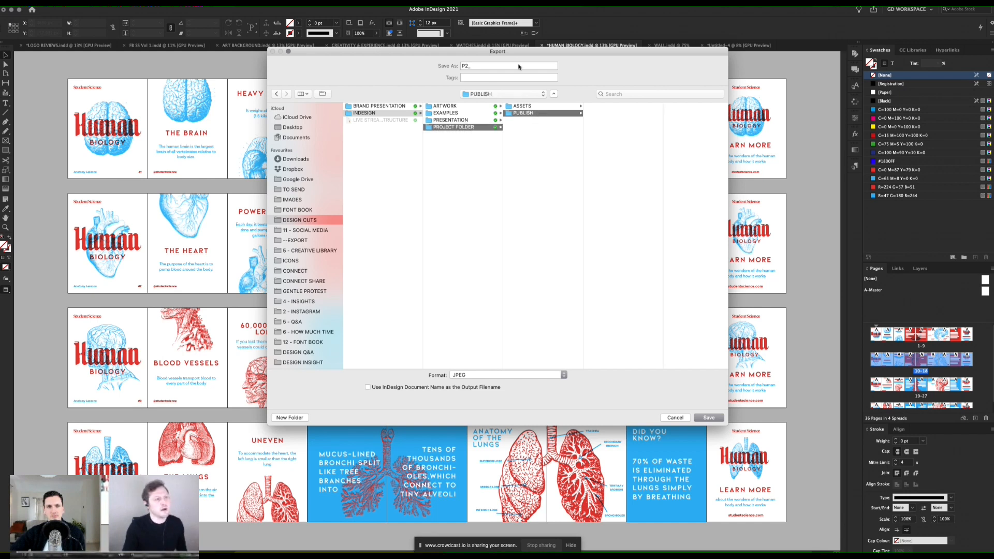
# Step: Create a new folder named POST 3 inside the PUBLISH folder for the exported files
pyautogui.moveTo(516, 51); pyautogui.dragTo(440, 56)
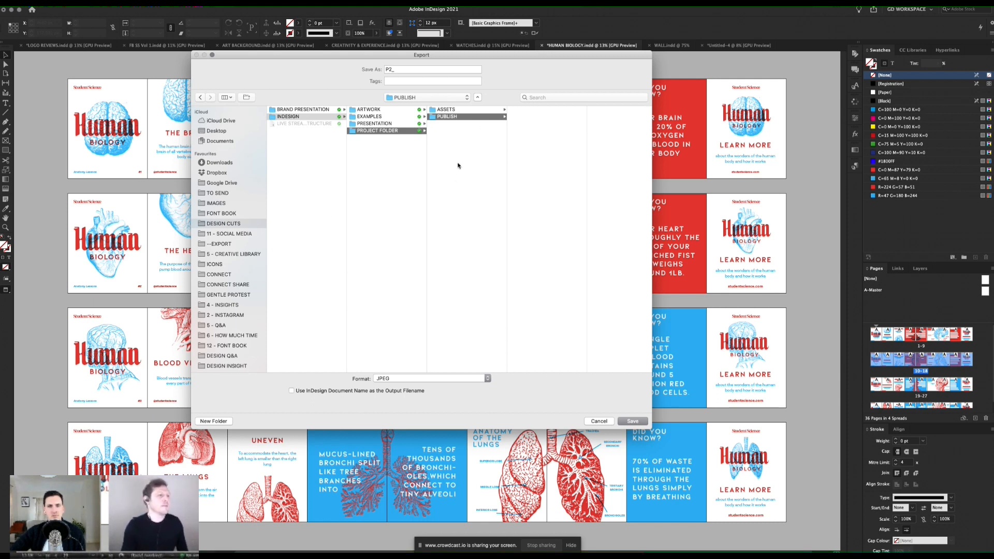
pyautogui.click(464, 125)
pyautogui.moveTo(406, 56); pyautogui.dragTo(408, 63)
pyautogui.click(461, 127)
pyautogui.click(210, 426)
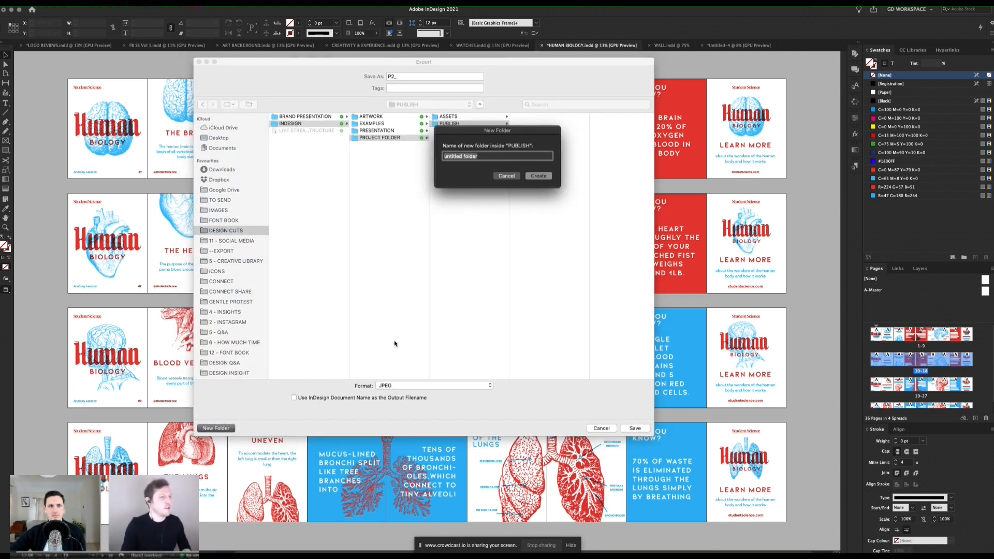
pyautogui.write('POST')
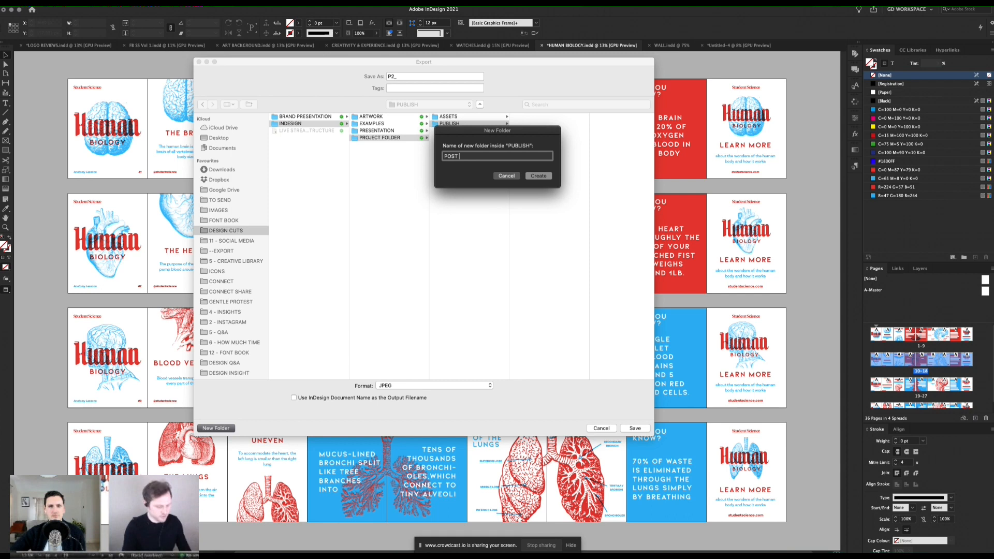
pyautogui.write(' 3')
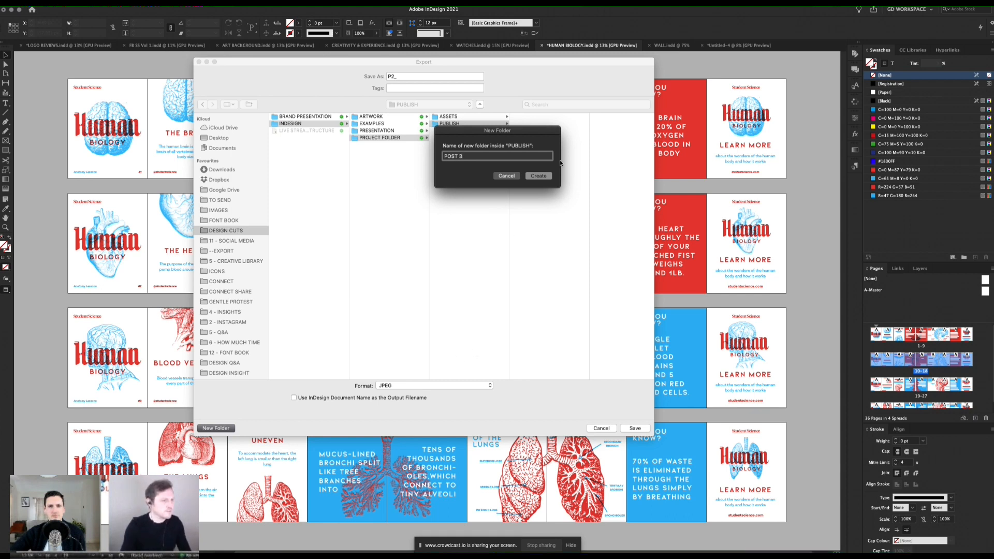
pyautogui.click(538, 176)
# Step: Name the export P3_ and keep JPEG as its file format
pyautogui.click(403, 76)
pyautogui.moveTo(405, 83); pyautogui.dragTo(430, 115)
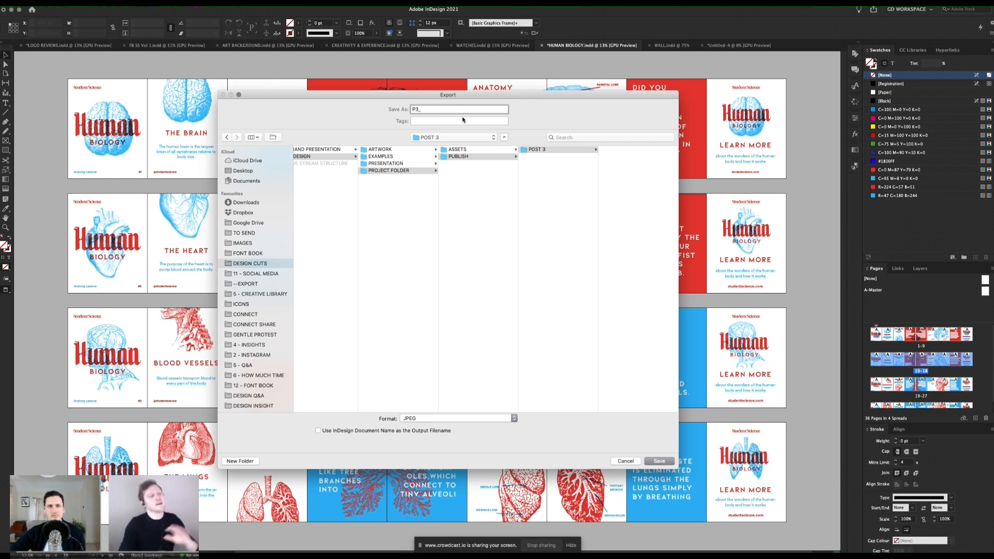
pyautogui.write('_')
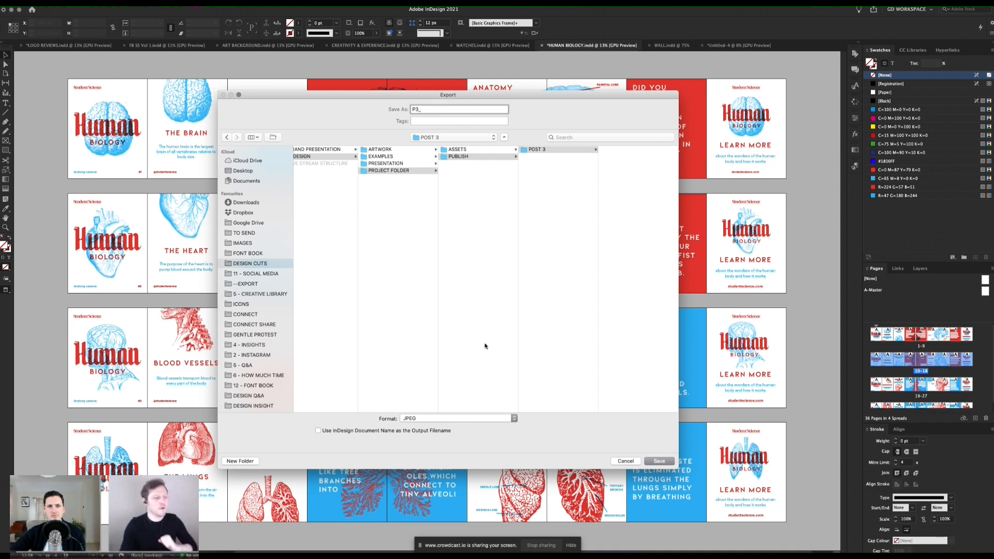
pyautogui.click(446, 418)
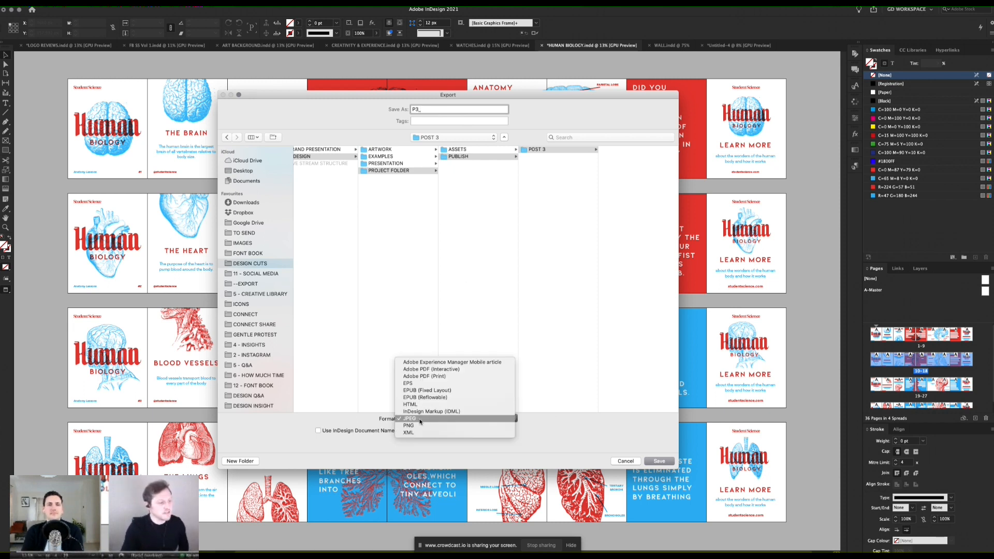
pyautogui.click(420, 421)
pyautogui.click(421, 420)
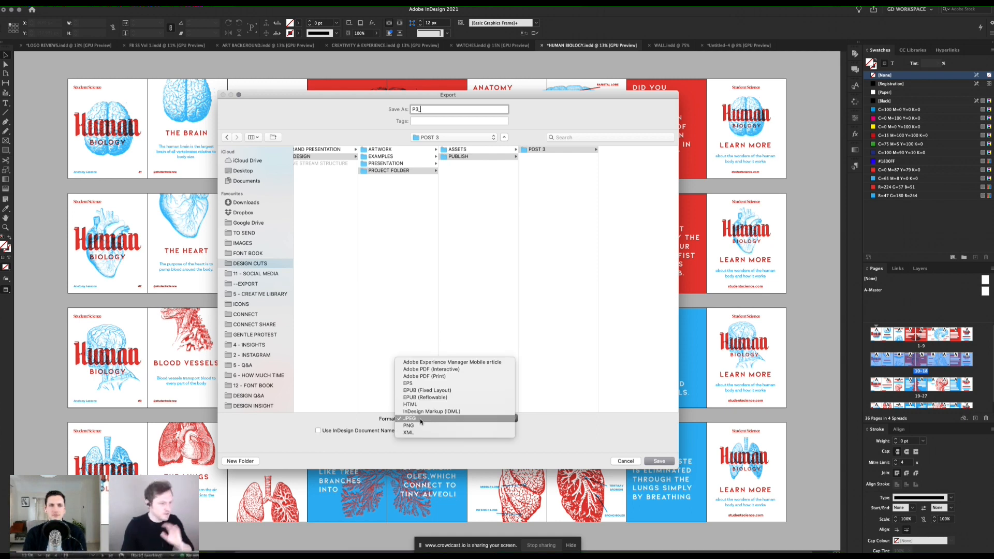
pyautogui.click(420, 418)
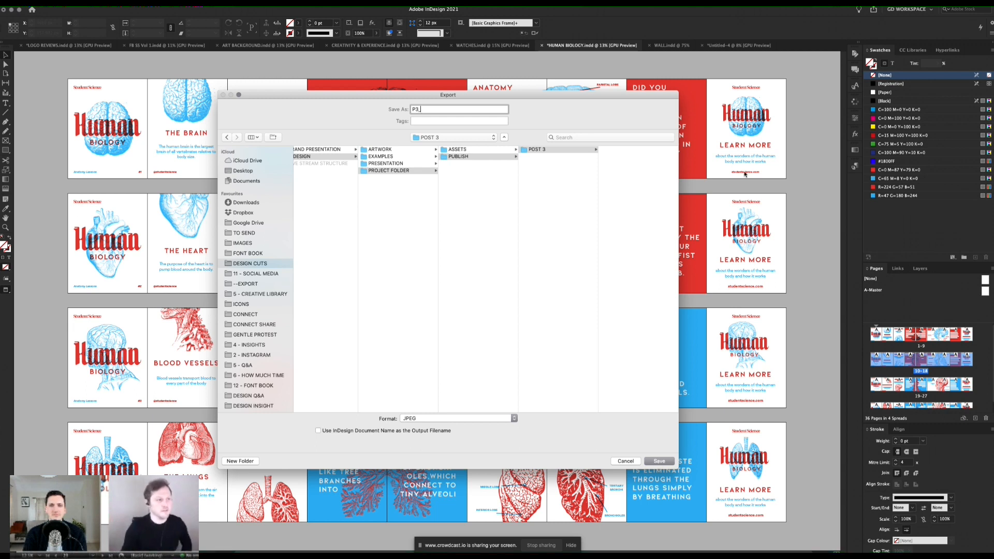
# Step: Export only the page range 19-27, the blood vessels carousel, as JPEG files
pyautogui.click(660, 461)
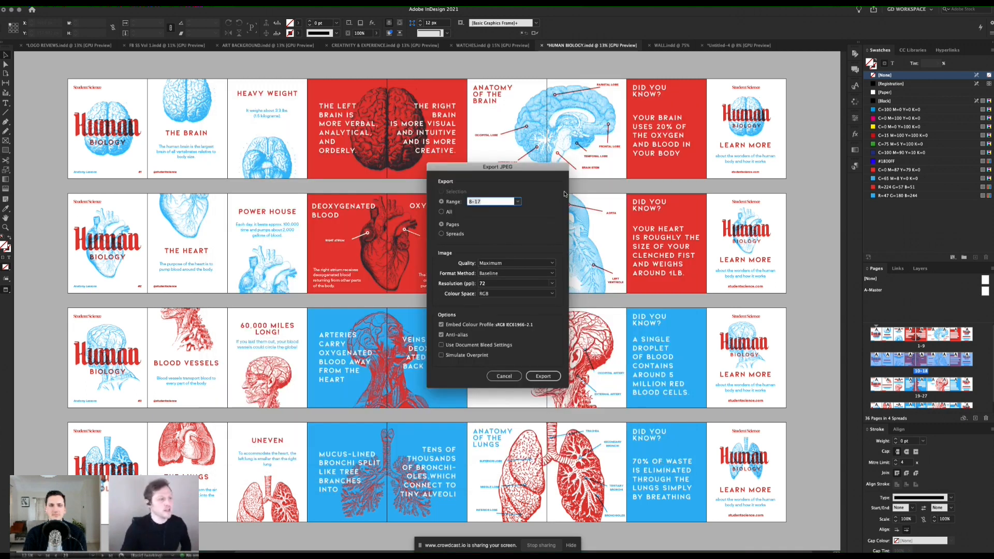
pyautogui.click(474, 194)
pyautogui.click(482, 197)
pyautogui.write('19')
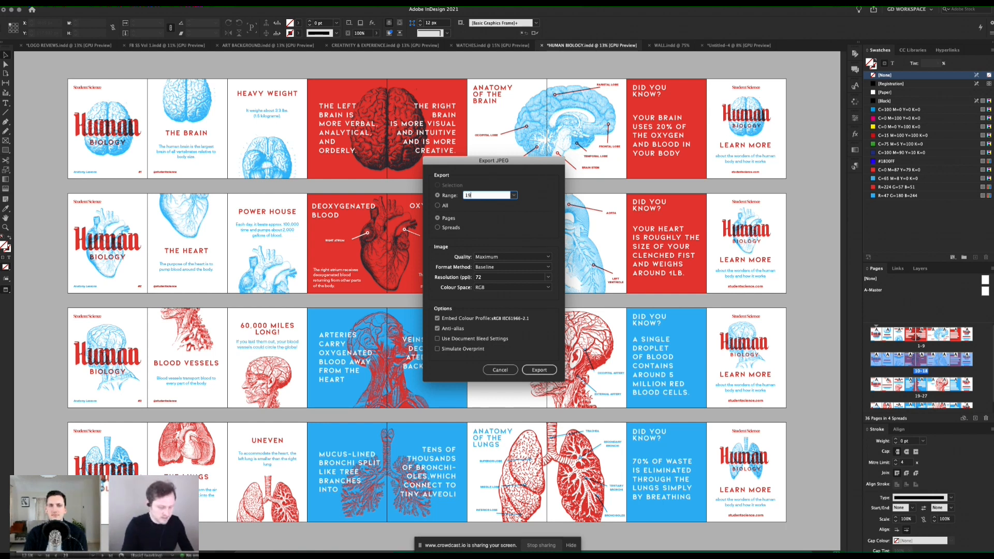
pyautogui.write('-27')
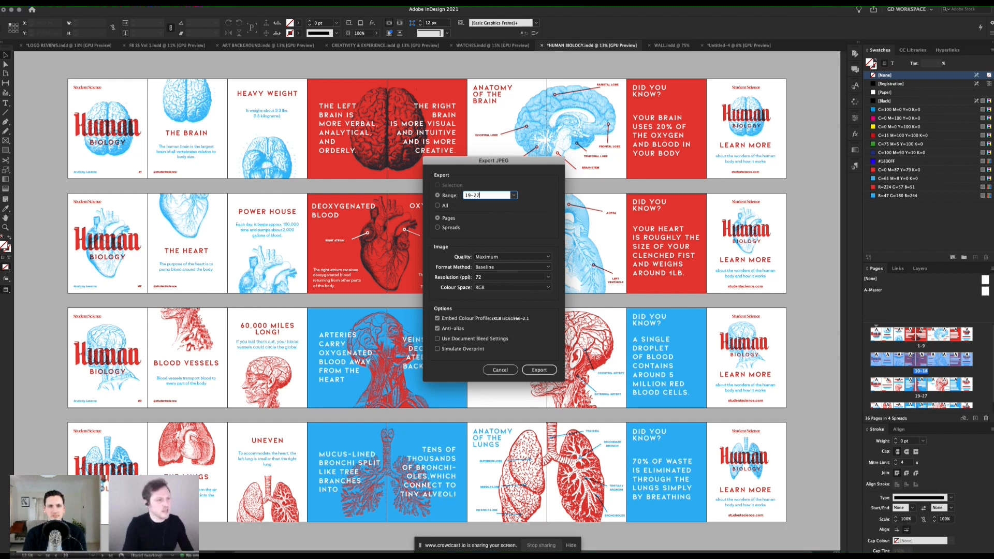
pyautogui.click(538, 370)
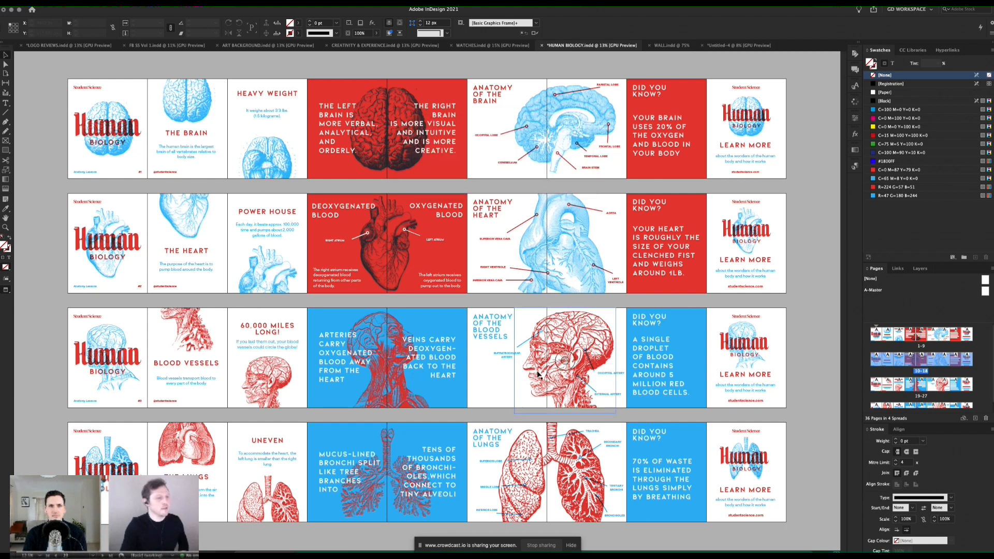
# Step: Switch to Finder and open the POST 3 folder inside PUBLISH
pyautogui.press('super+Tab')
pyautogui.press('super+Tab')
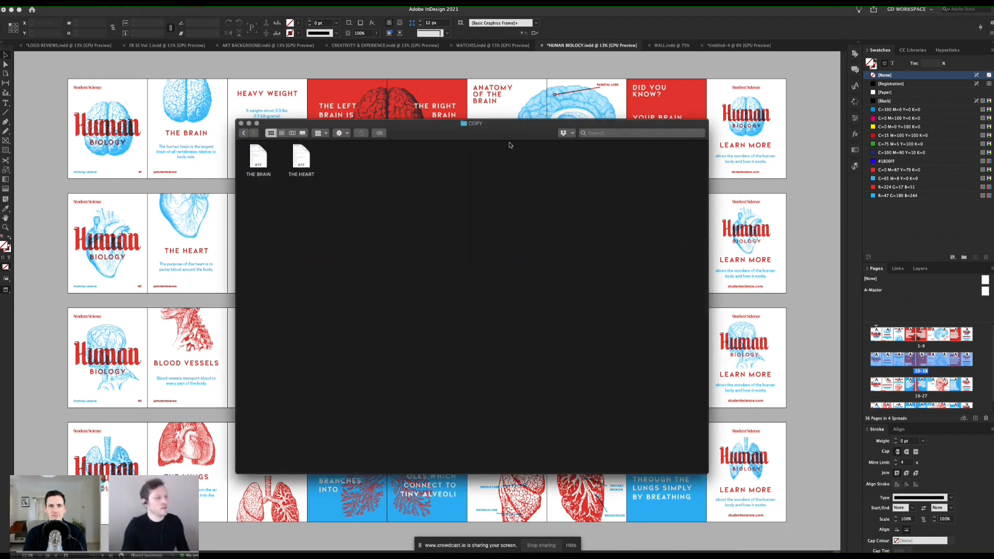
pyautogui.click(244, 134)
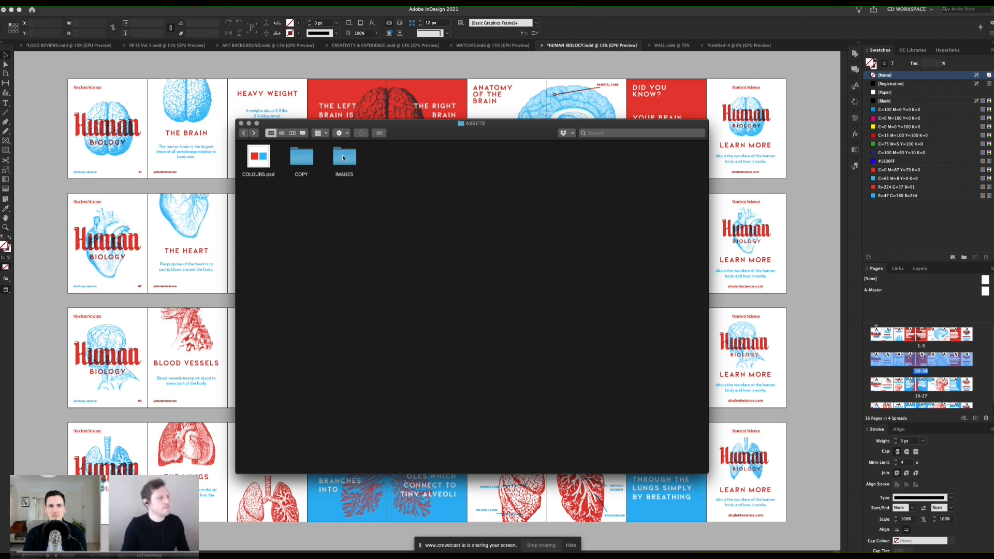
pyautogui.click(246, 135)
pyautogui.doubleClick(408, 208)
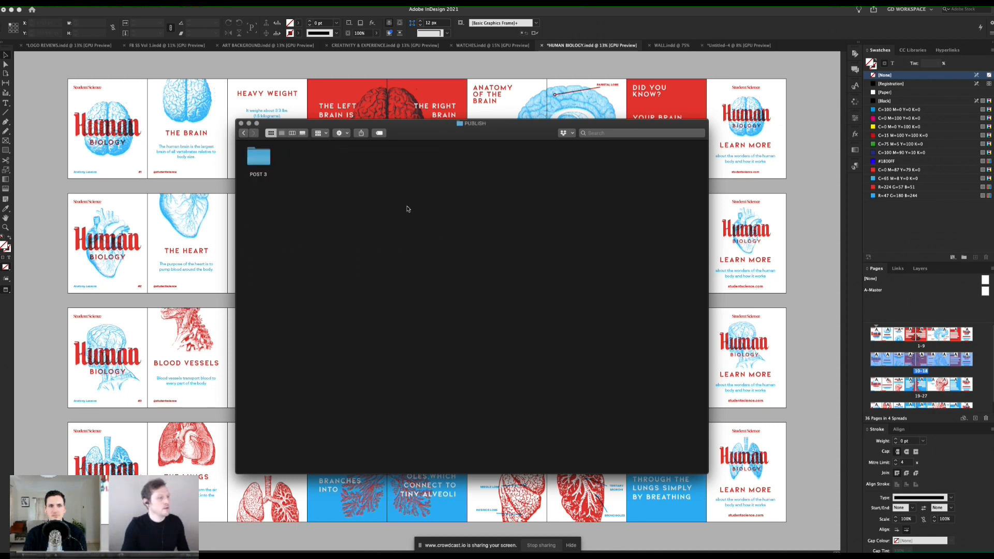
pyautogui.doubleClick(258, 157)
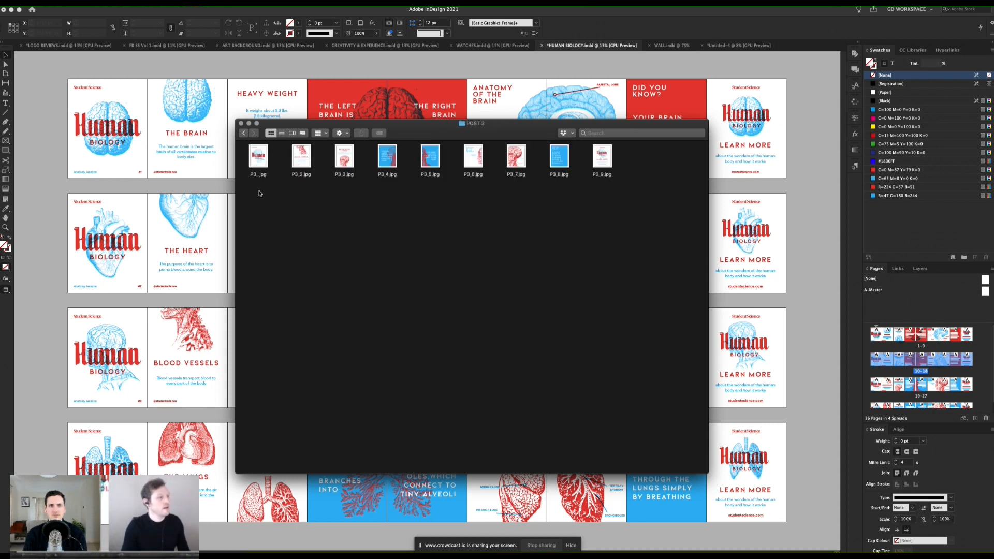
# Step: Preview the exported P3 JPEGs one after another, starting with the cover slide, to check the blood vessels carousel
pyautogui.click(254, 151)
pyautogui.press('space')
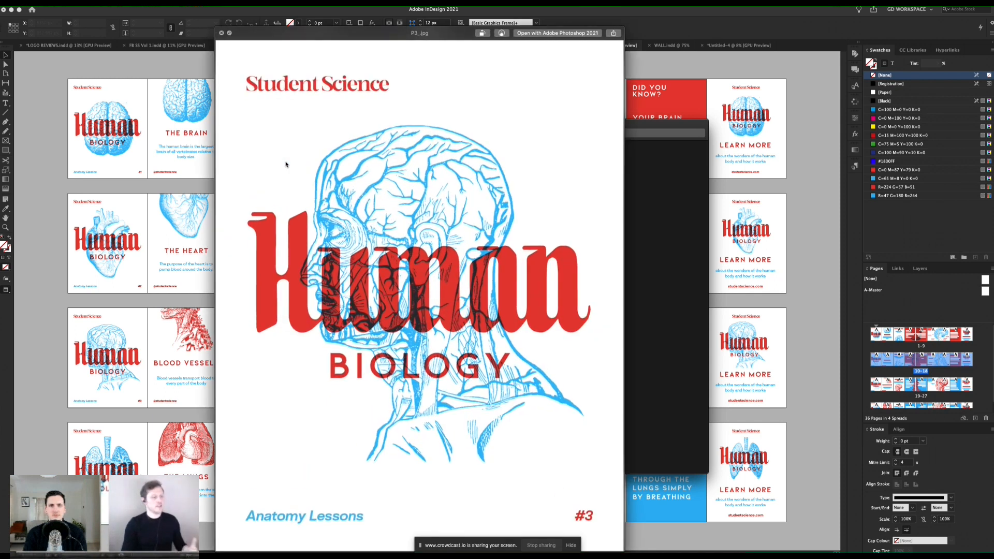
pyautogui.press('Right')
pyautogui.press('Right')
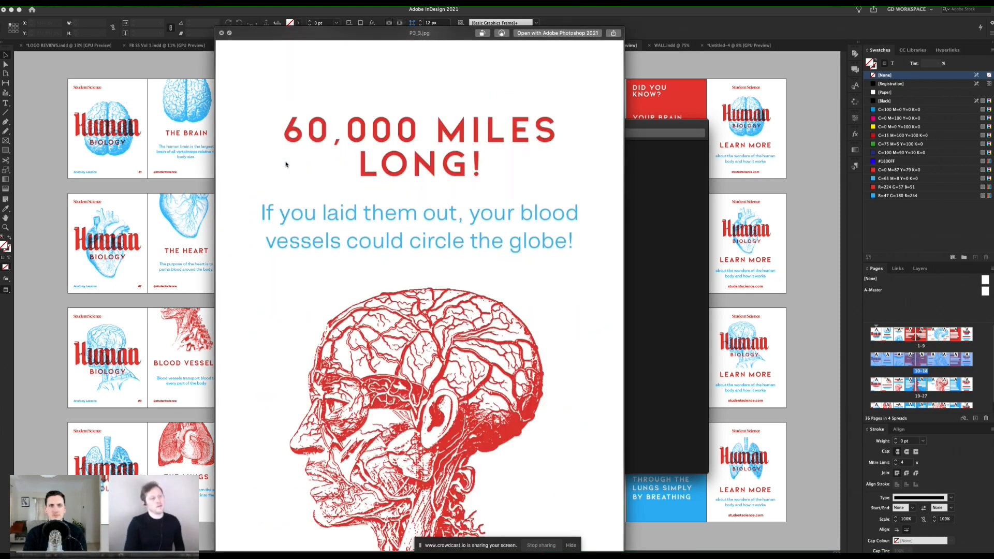
pyautogui.press('Right')
pyautogui.press('Right')
pyautogui.press('Right')
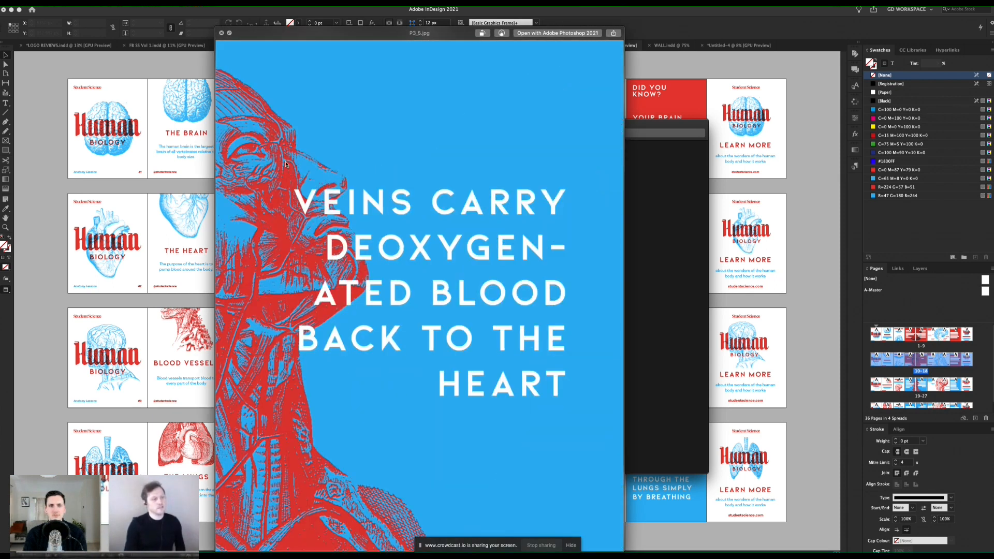
pyautogui.press('Right')
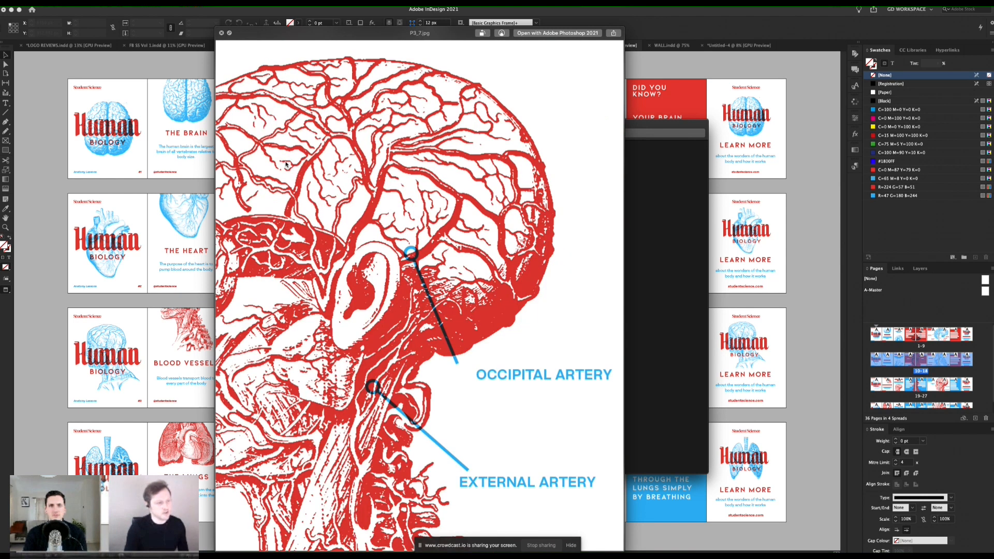
pyautogui.press('Right')
pyautogui.press('Left')
pyautogui.press('Left')
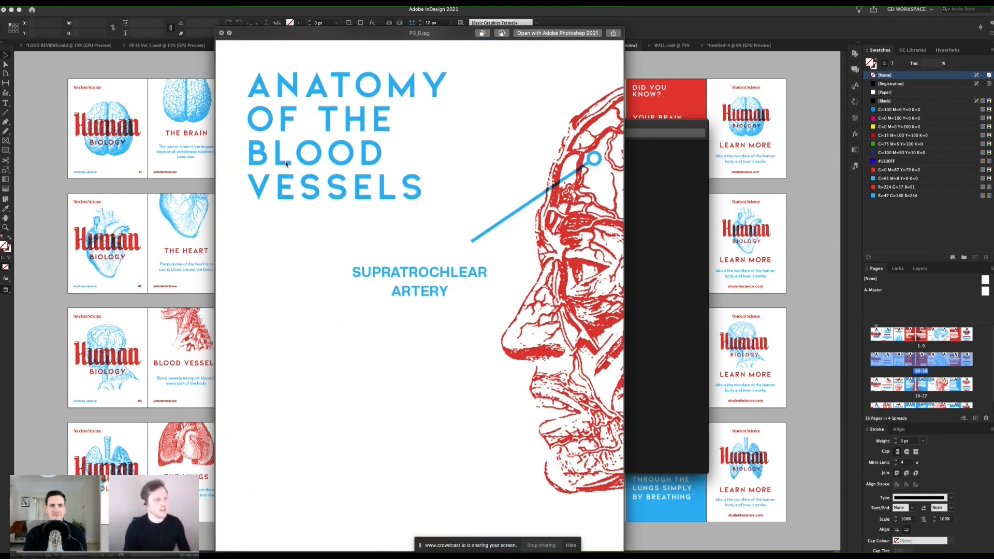
pyautogui.press('space')
# Step: Switch back to InDesign and briefly enter the white "Arteries carry oxygenated blood" text on the blood vessels spread, leaving everything deselected
pyautogui.click(115, 302)
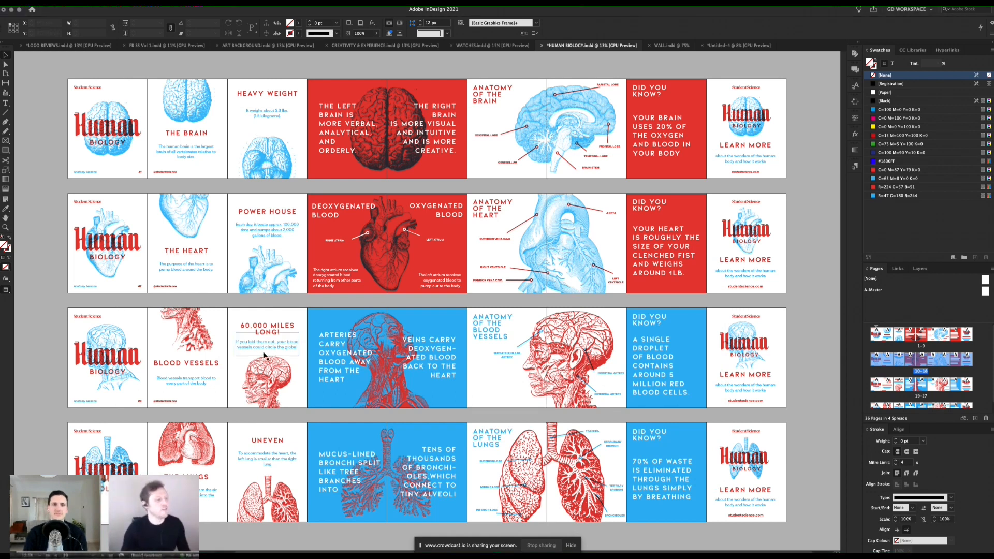
pyautogui.doubleClick(346, 353)
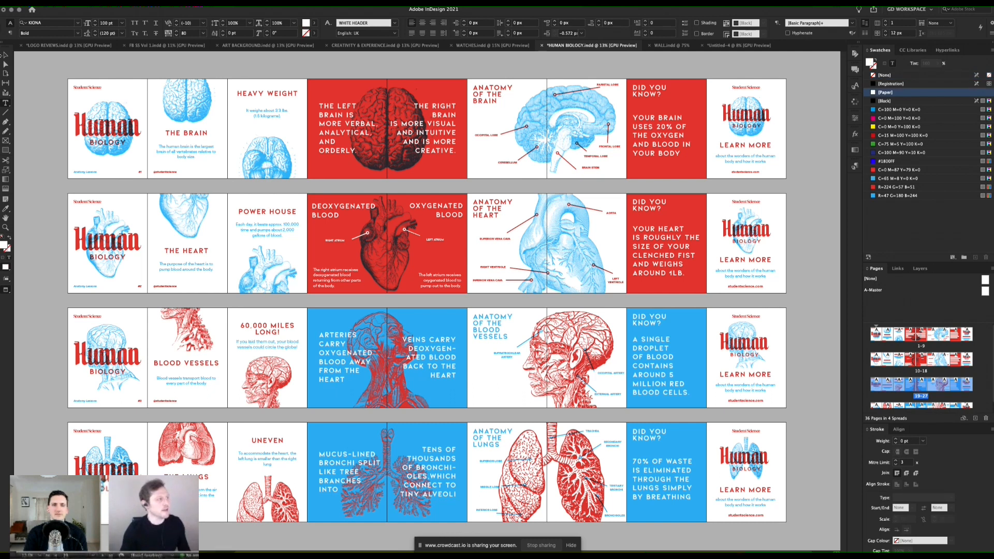
pyautogui.click(6, 55)
pyautogui.click(291, 305)
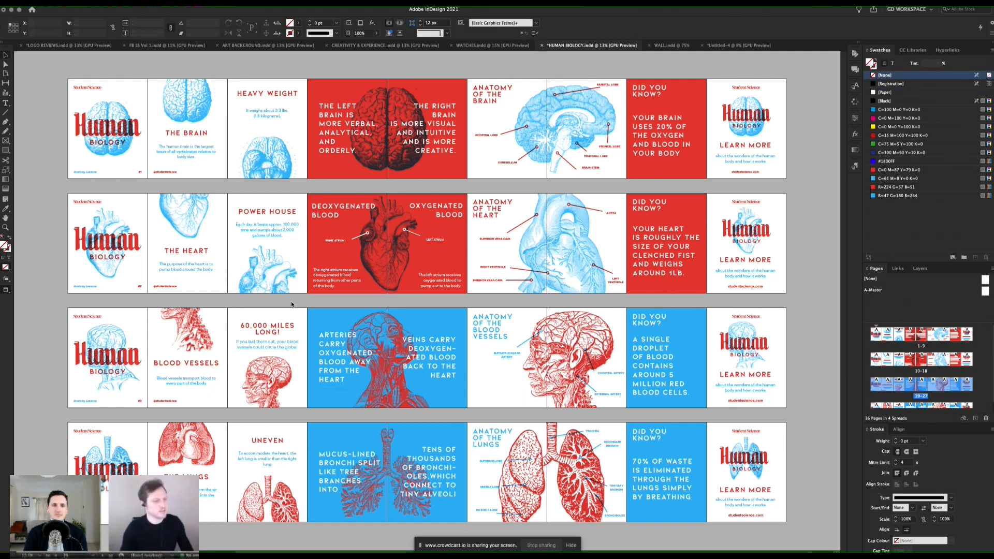
# Step: Export pages 19-27 again as P3_ JPEGs into the POST 3 folder, overwriting all existing files
pyautogui.press('super+e')
pyautogui.click(512, 94)
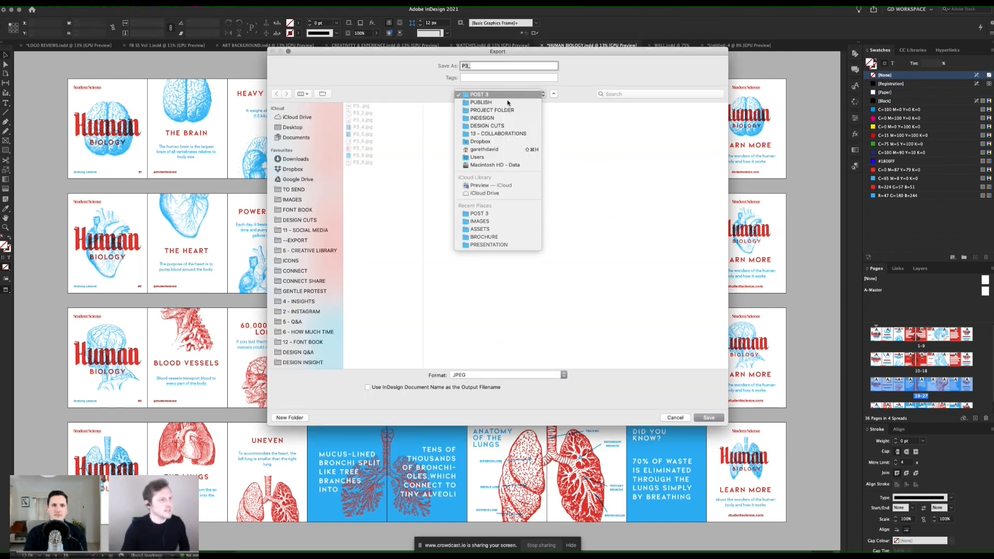
pyautogui.click(497, 103)
pyautogui.click(609, 106)
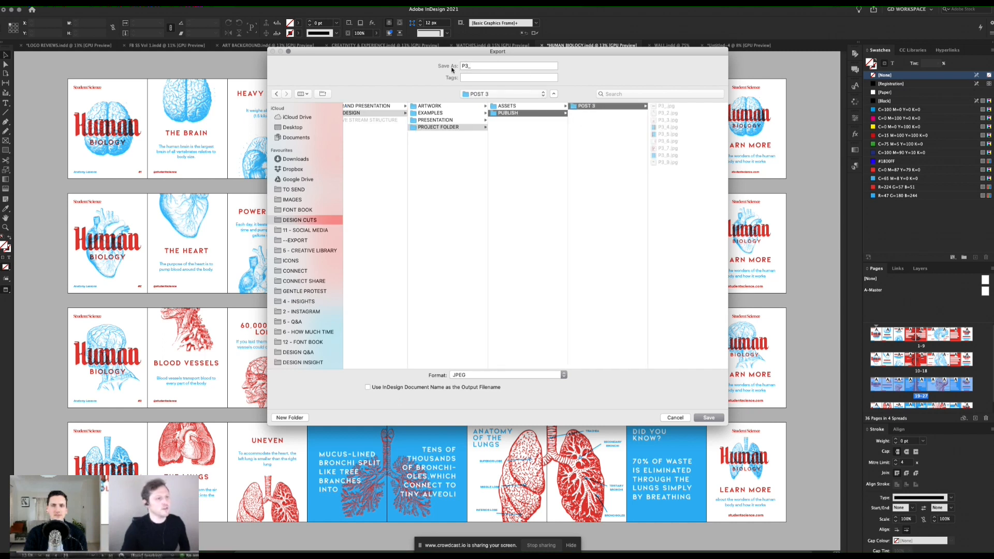
pyautogui.press('Return')
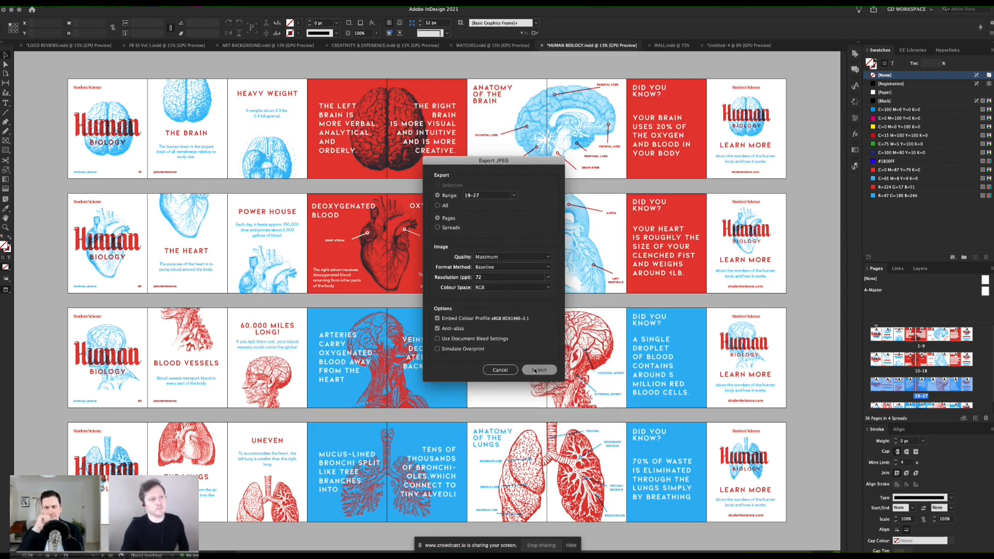
pyautogui.press('Return')
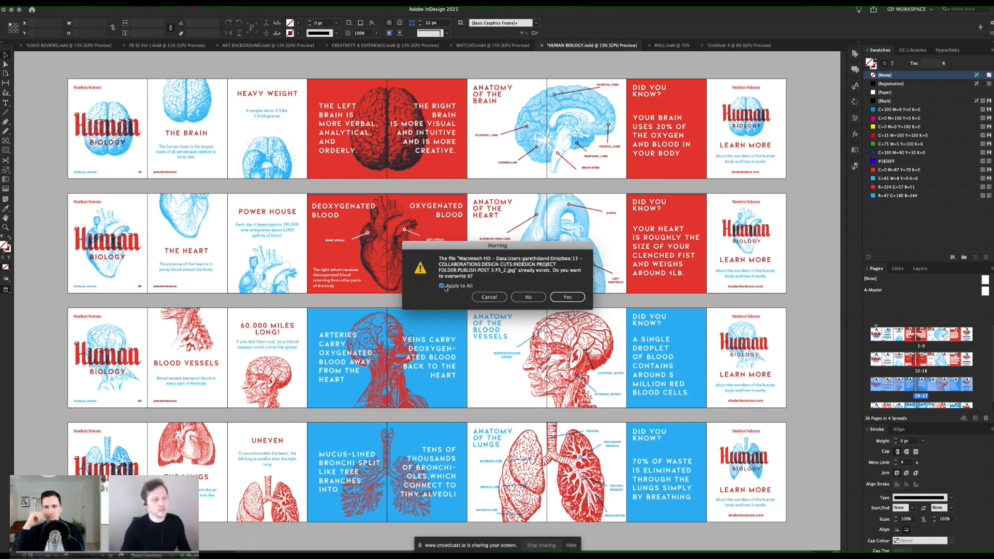
pyautogui.click(567, 299)
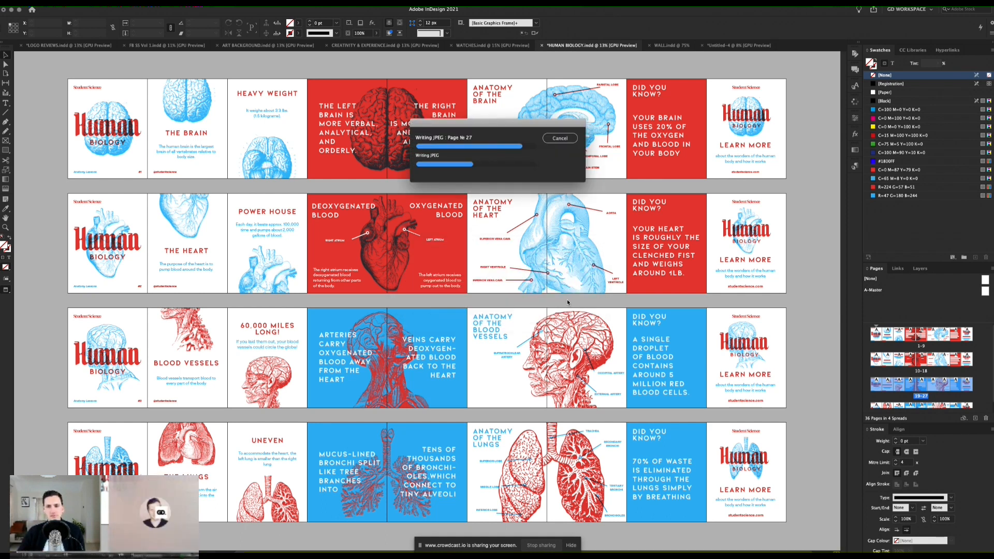
# Step: Check the re-exported JPEGs in the POST 3 folder in Finder and return to the InDesign document
pyautogui.press('super+Tab')
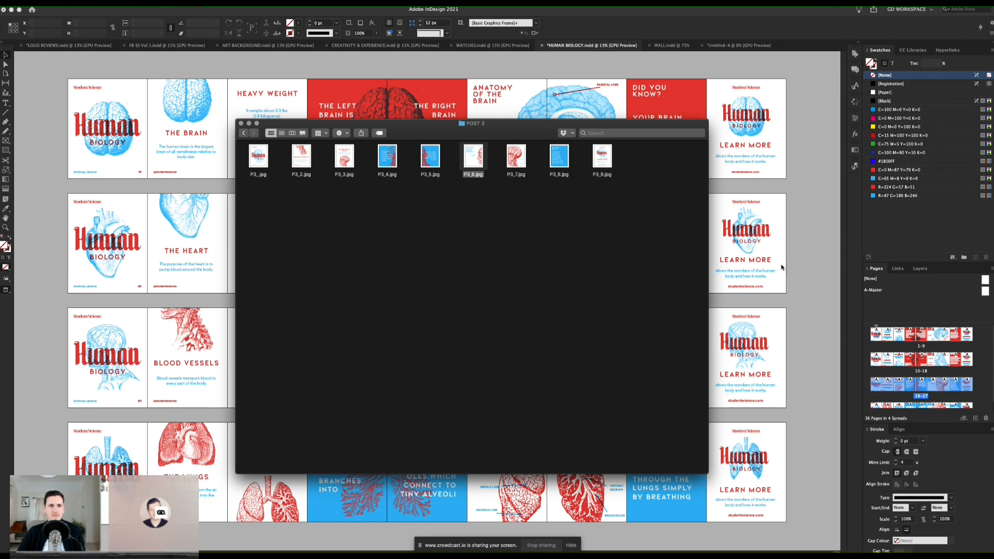
pyautogui.click(806, 276)
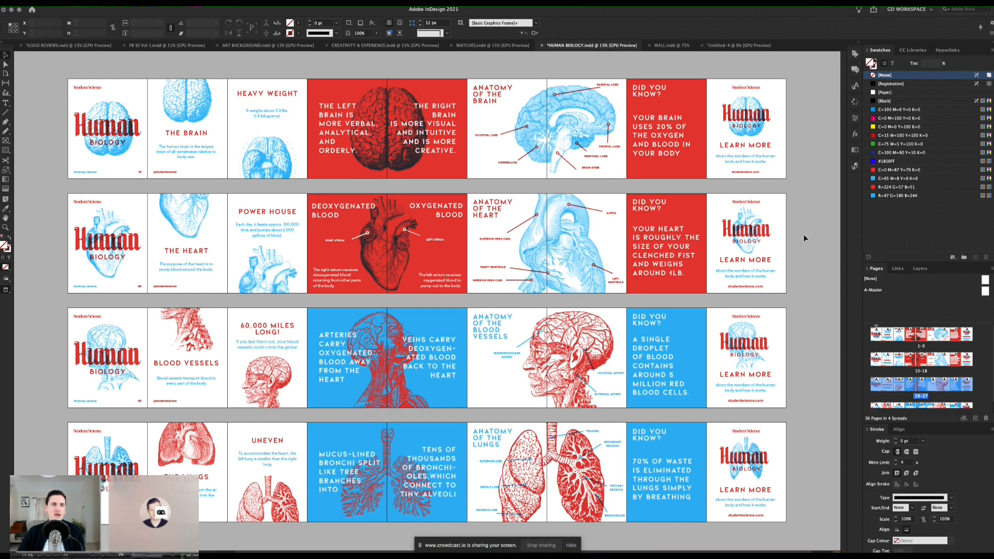